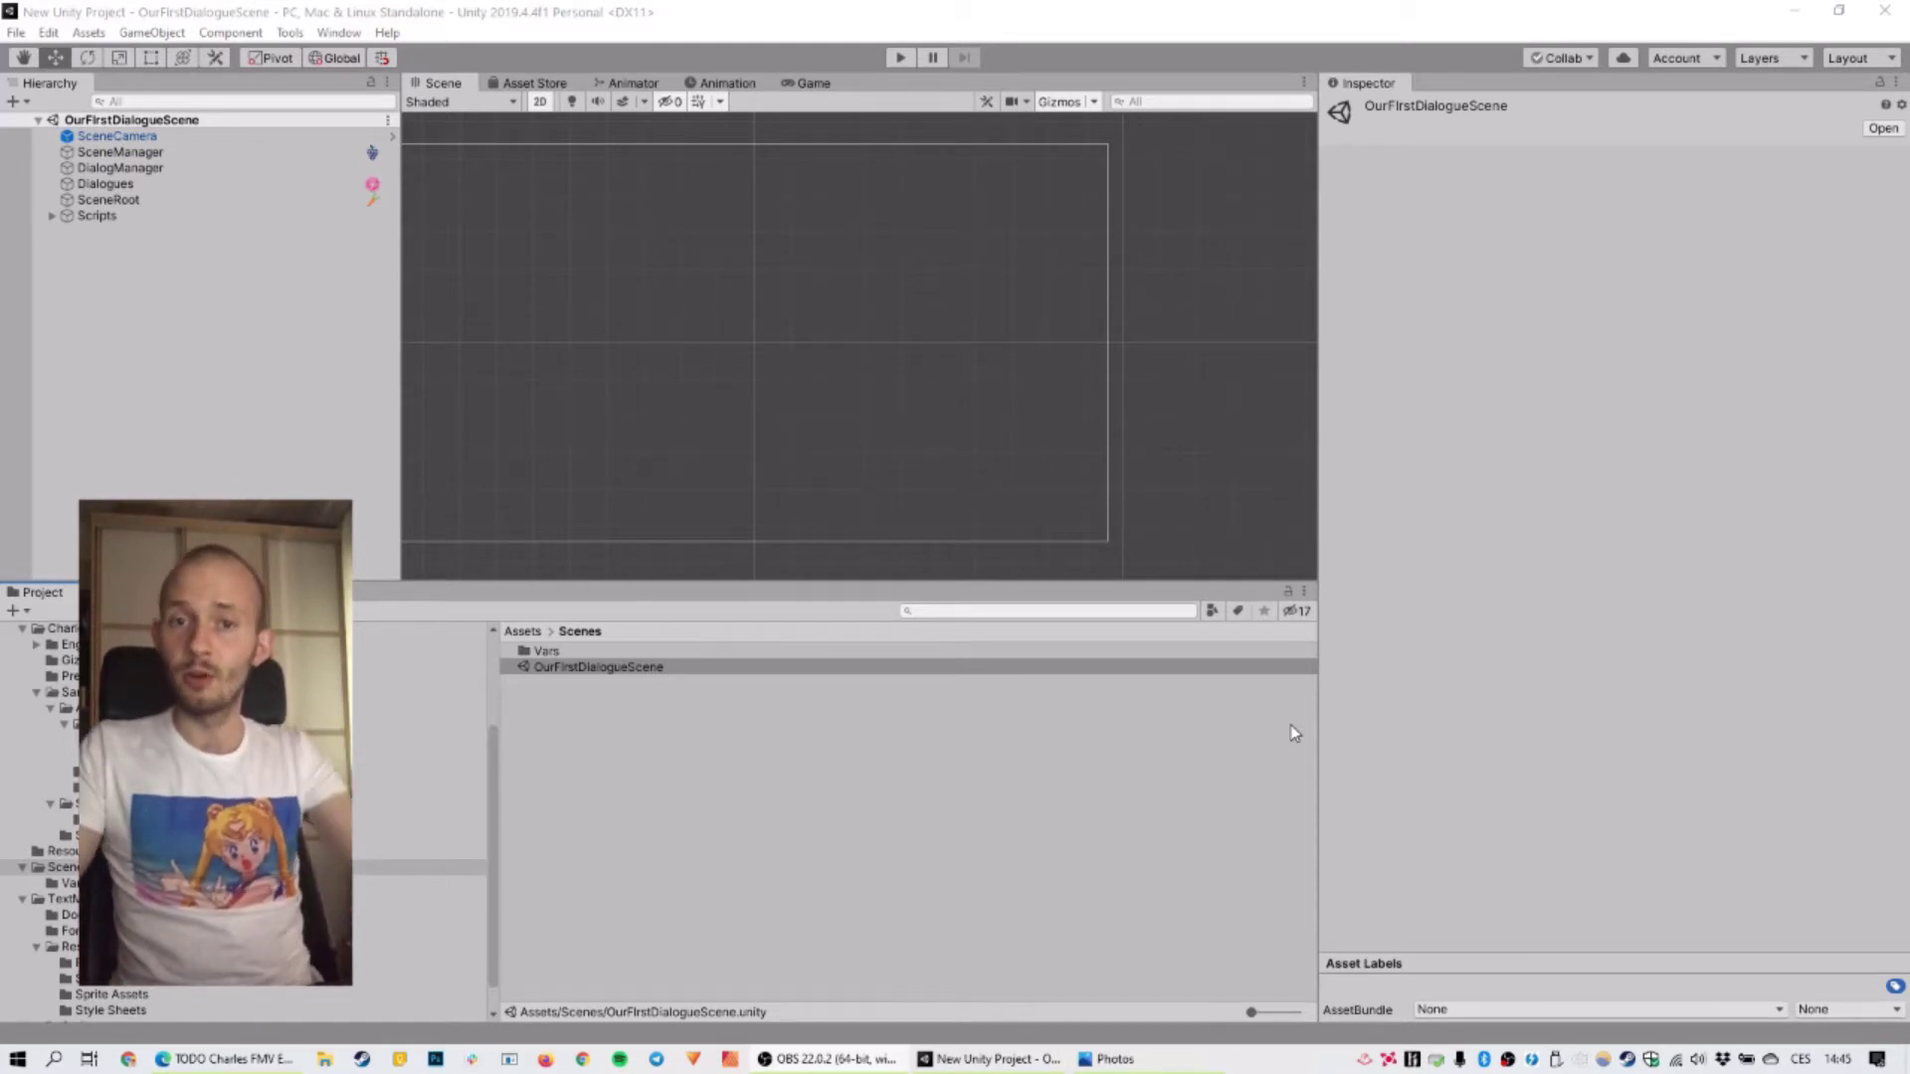
Step: Create a scene asset named OurFirstInteractiveScene in Assets/Scenes and open it
{"action": "right_click", "coordinate": [619, 771]}
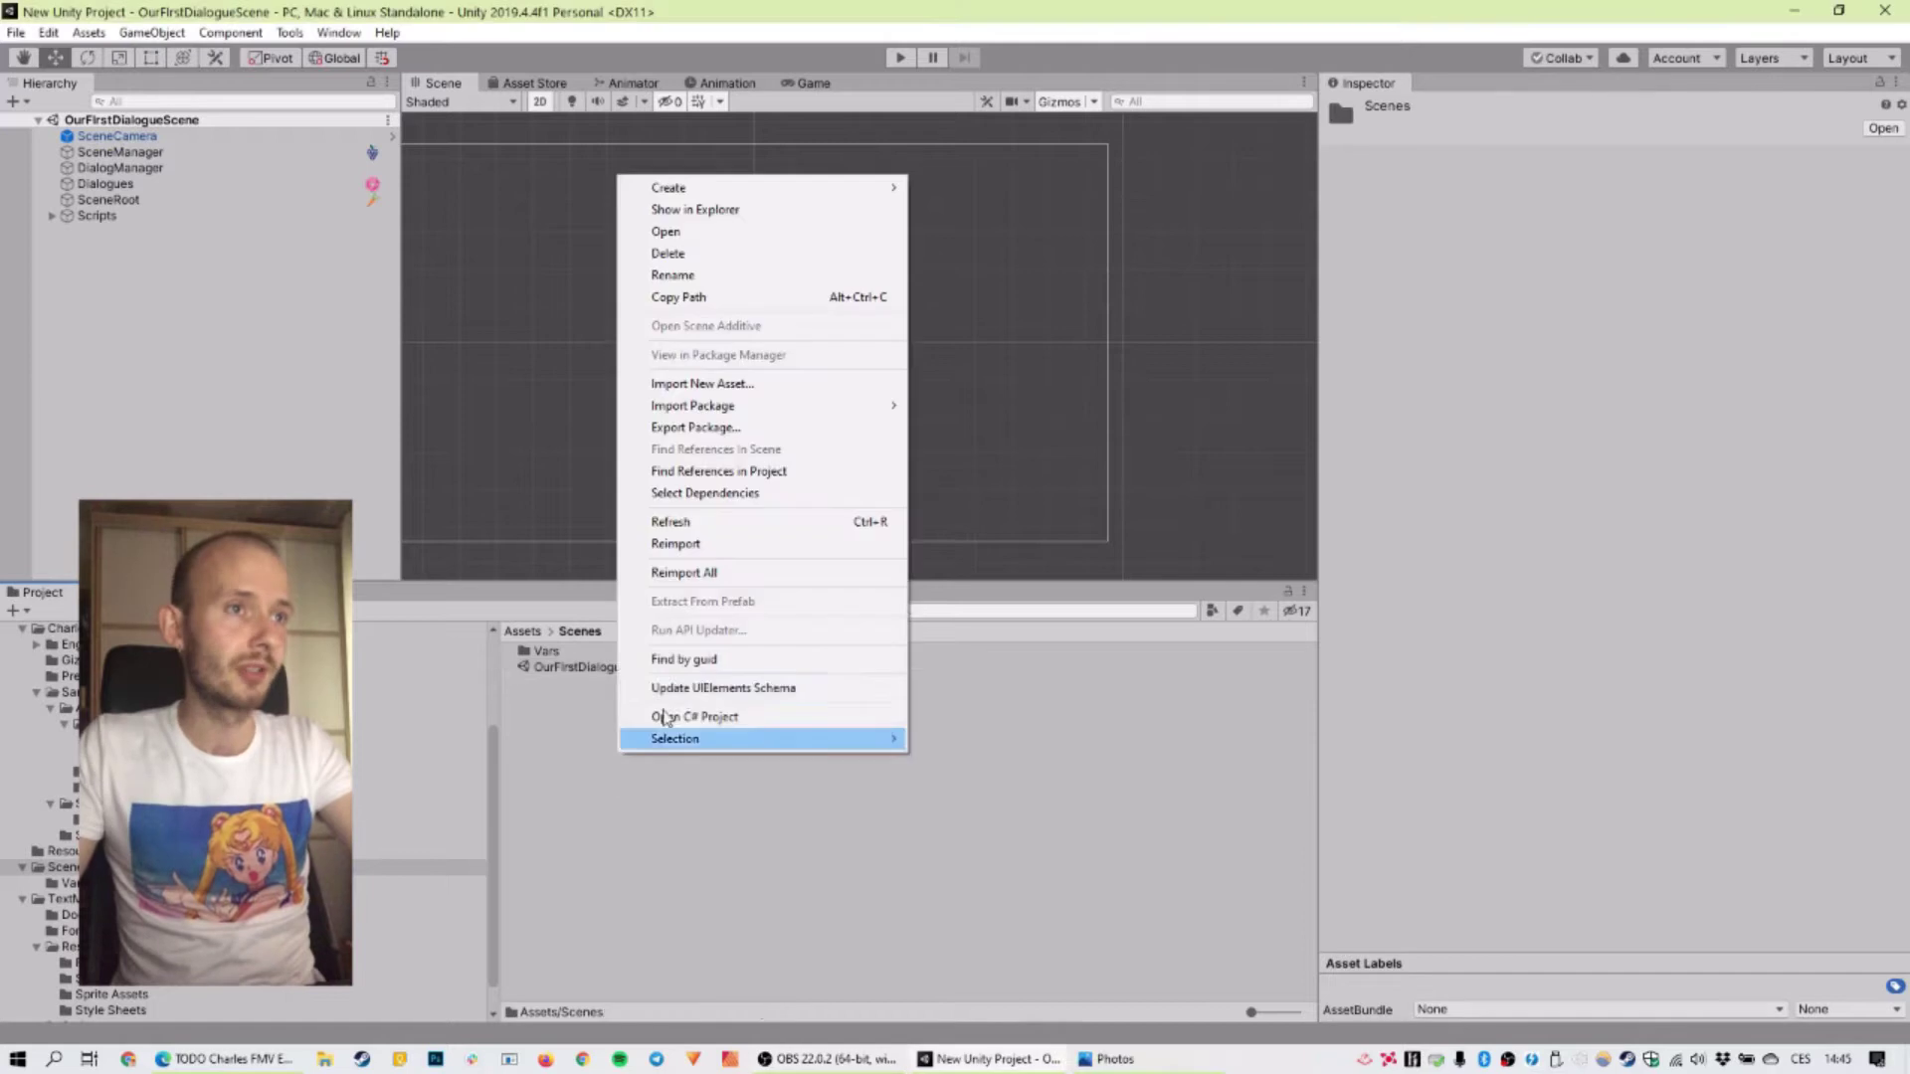
{"action": "mouse_move", "coordinate": [736, 187]}
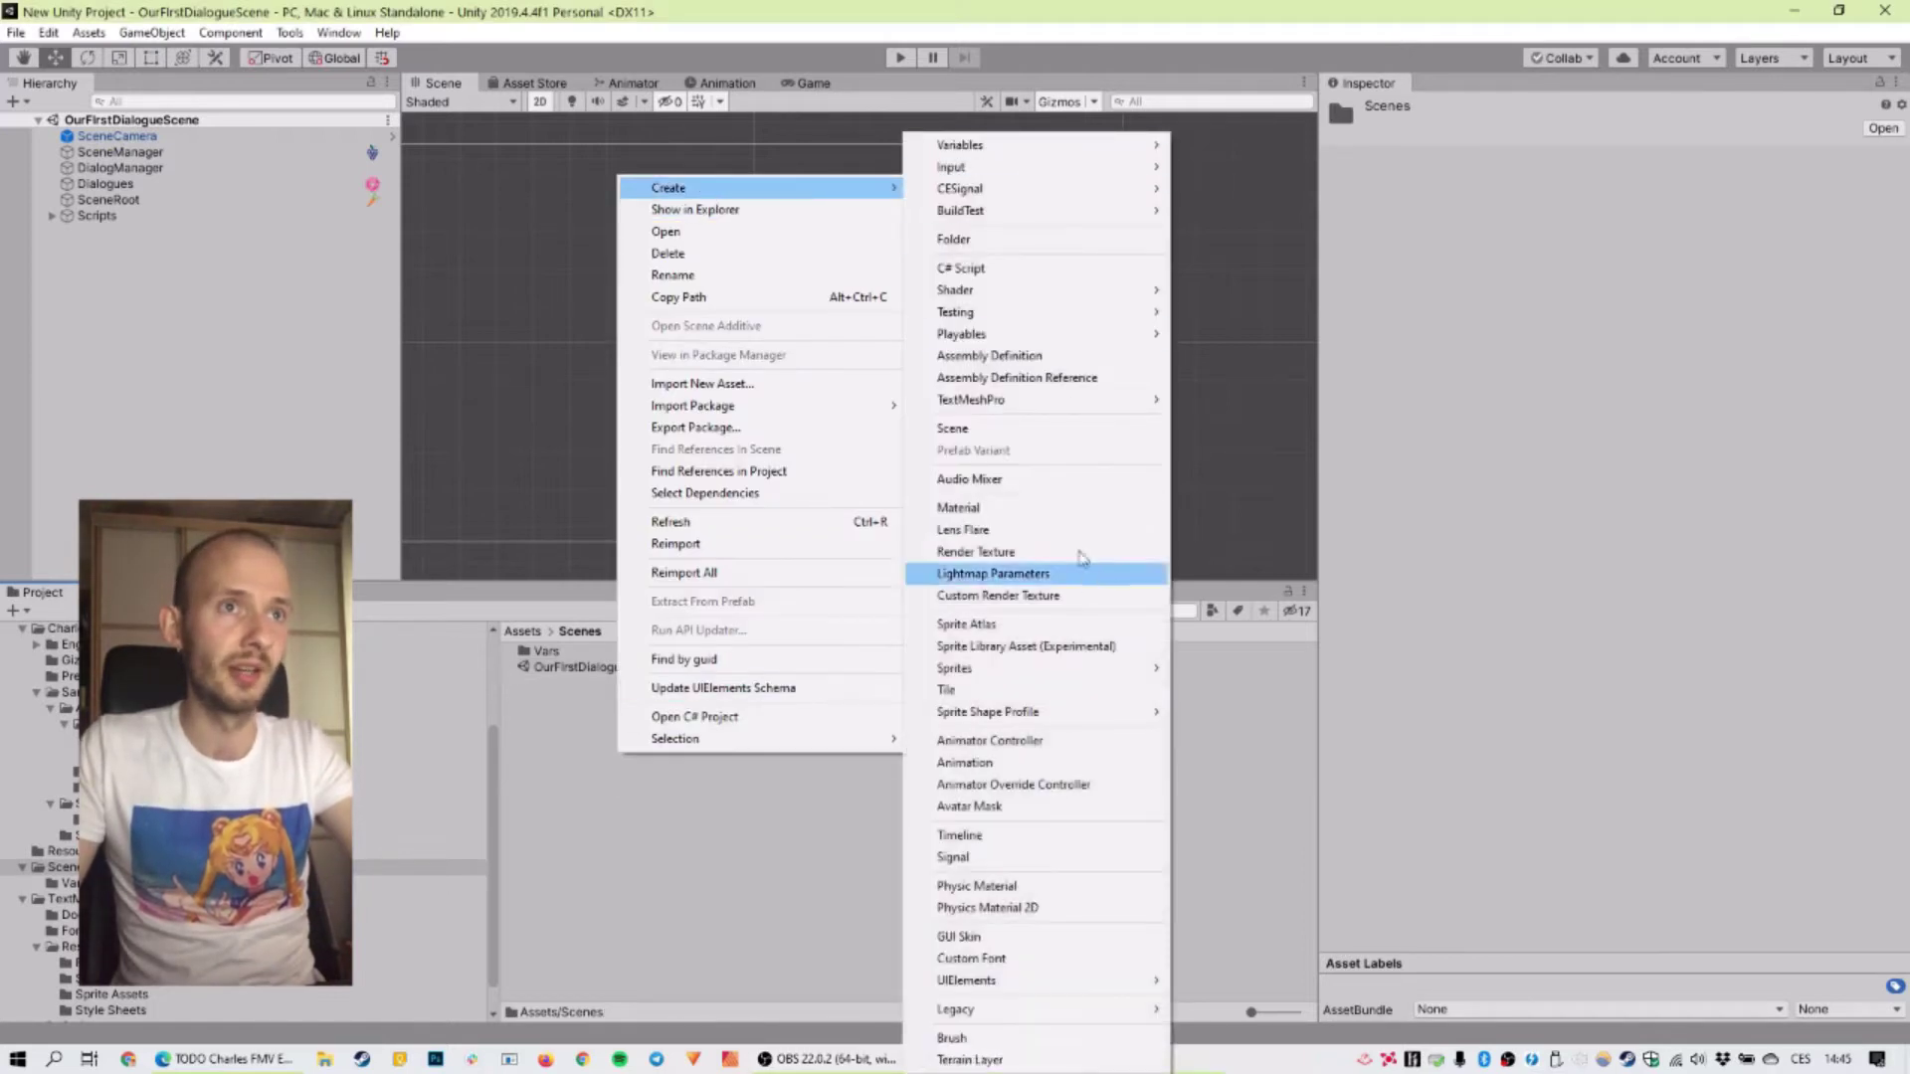
{"action": "left_click", "coordinate": [1073, 435]}
{"action": "type", "text": "OurFirstIntra"}
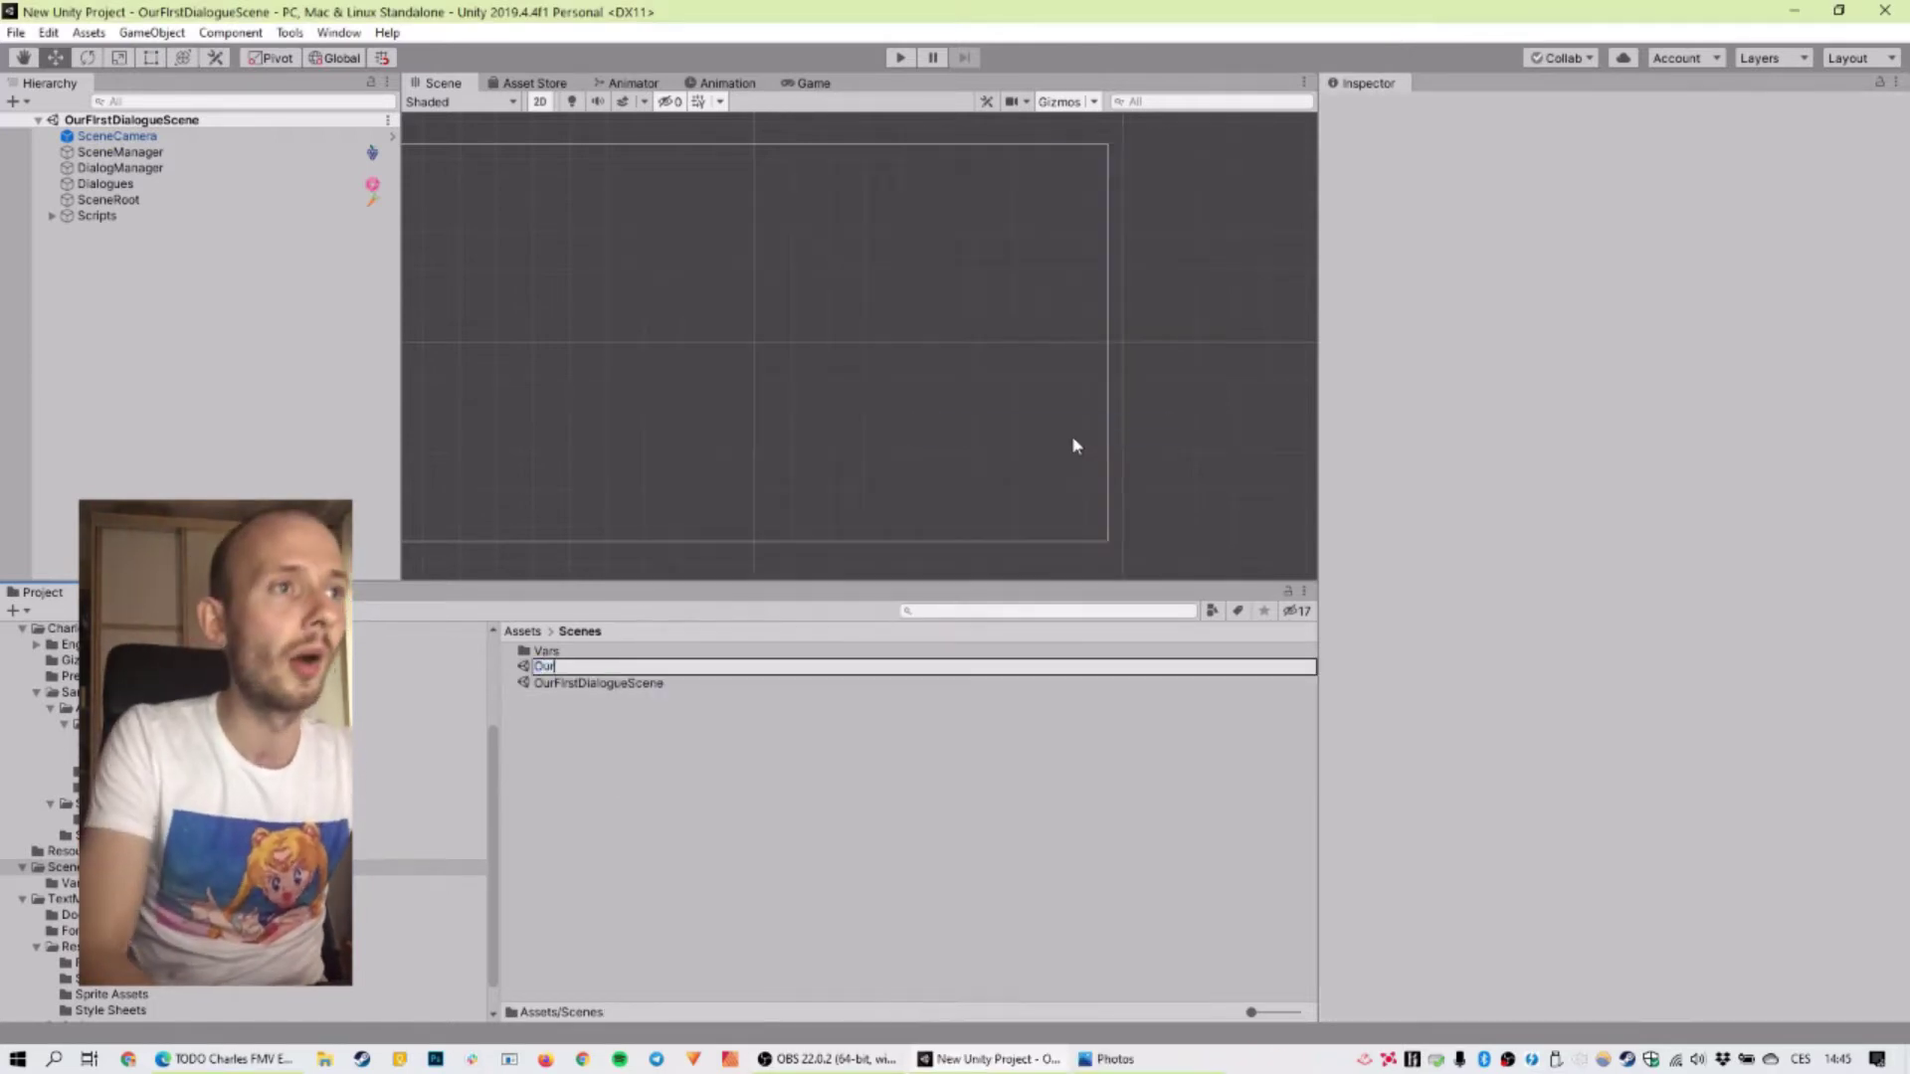
{"action": "key", "text": "BackSpace"}
{"action": "key", "text": "BackSpace"}
{"action": "type", "text": "er"}
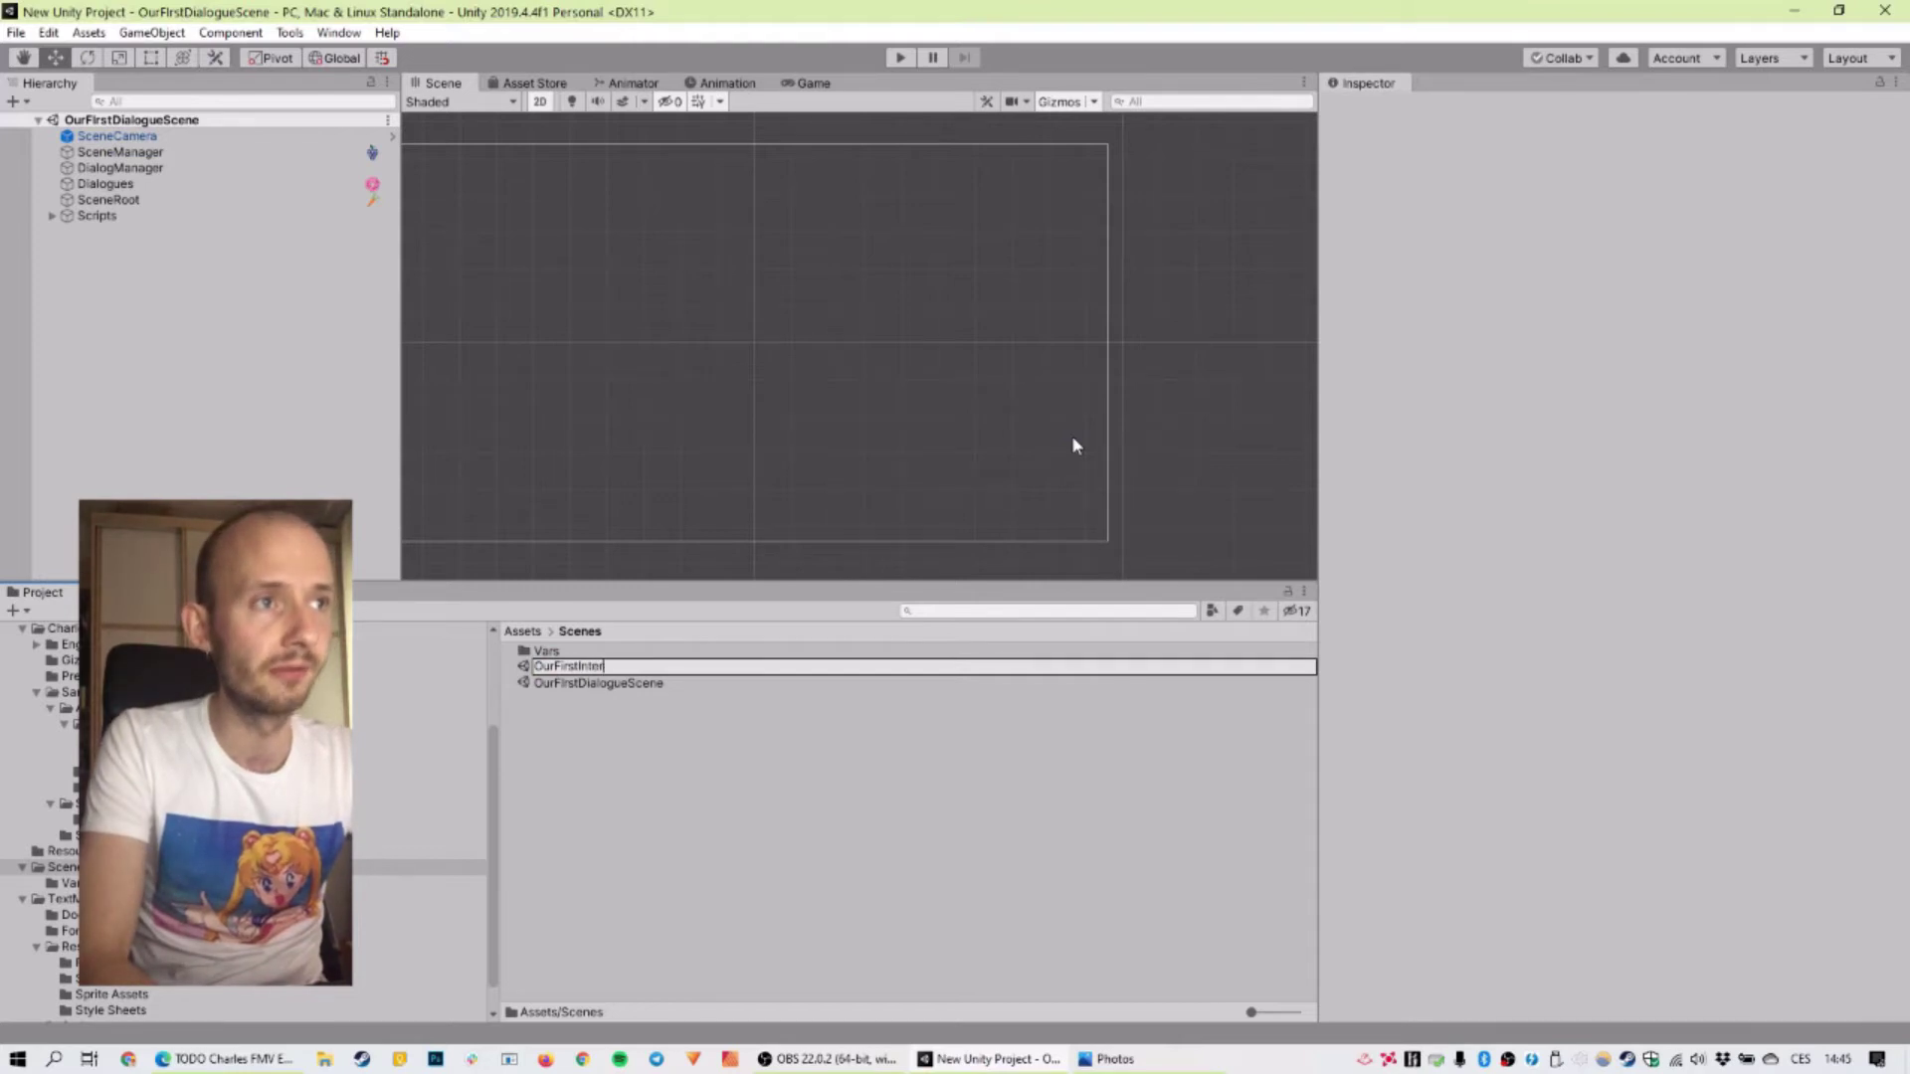
{"action": "type", "text": "activeScene"}
{"action": "key", "text": "Return"}
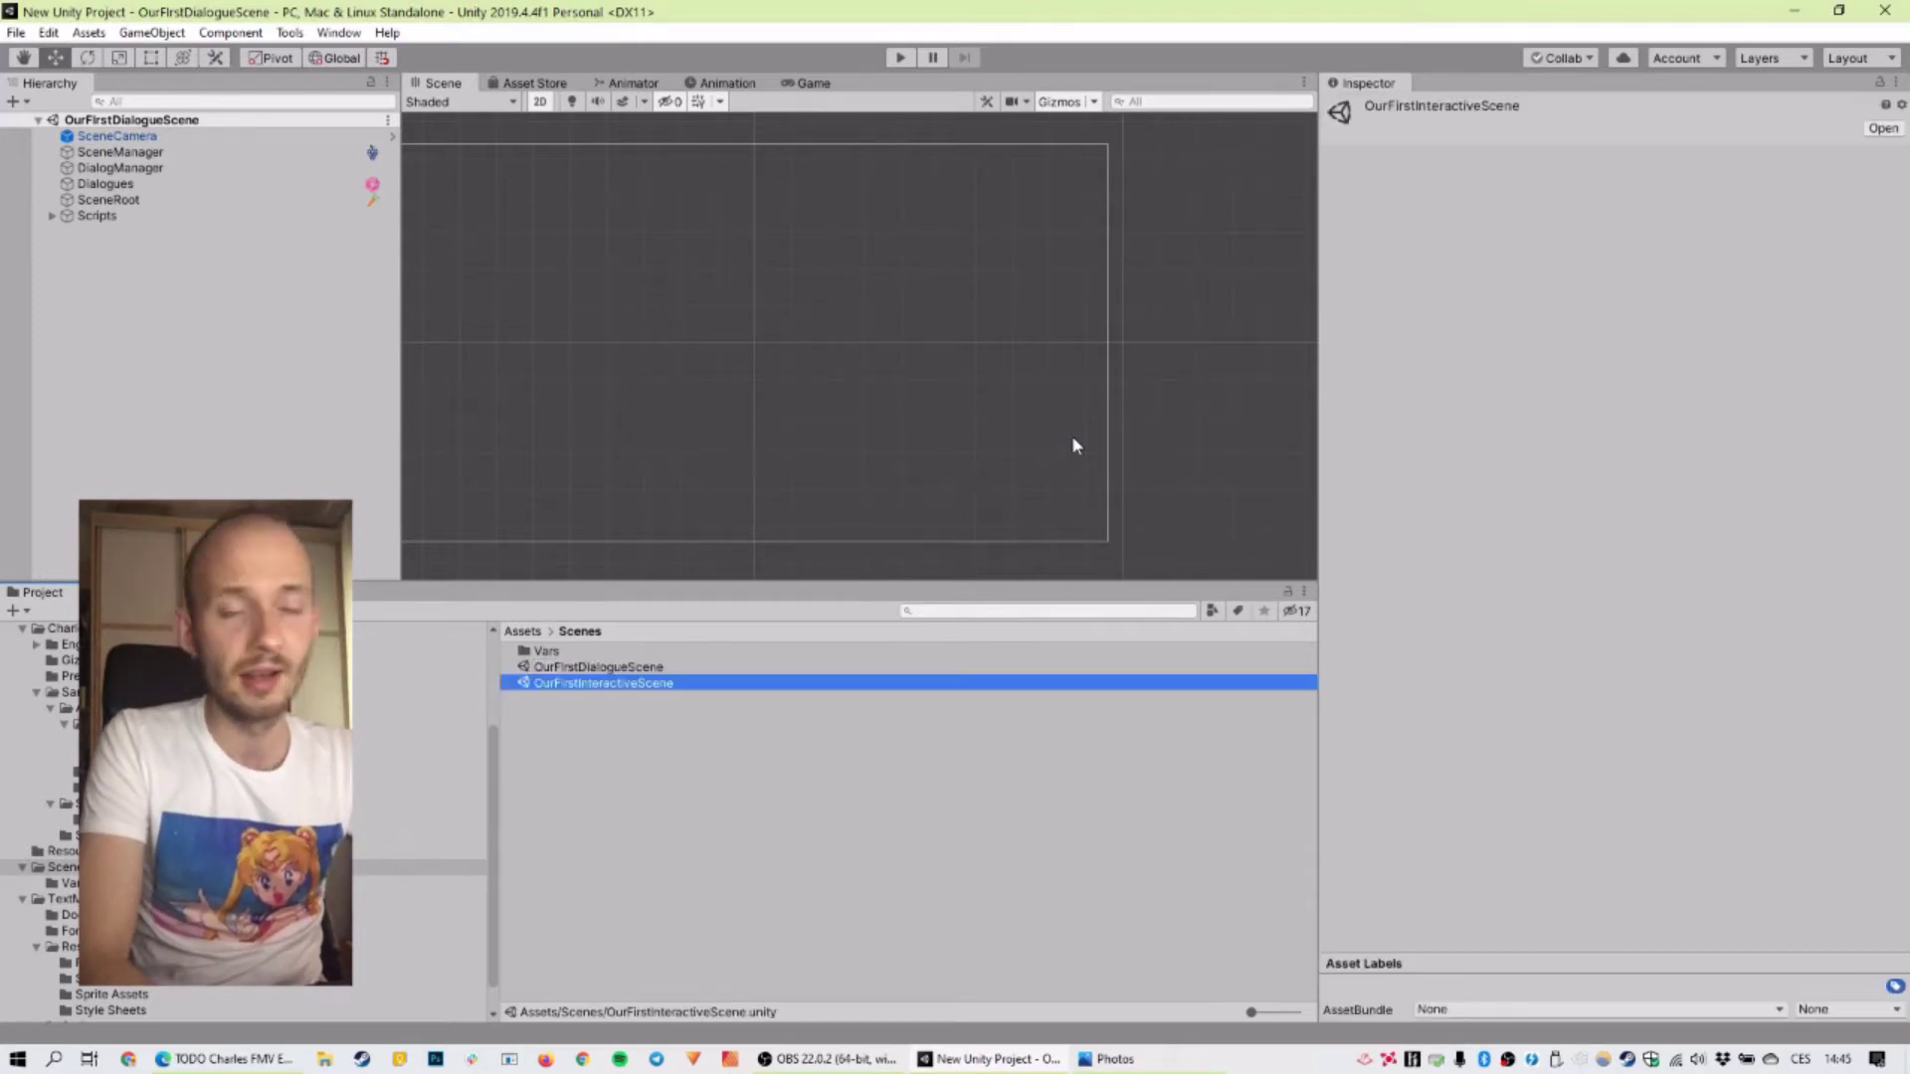
{"action": "key", "text": "Return"}
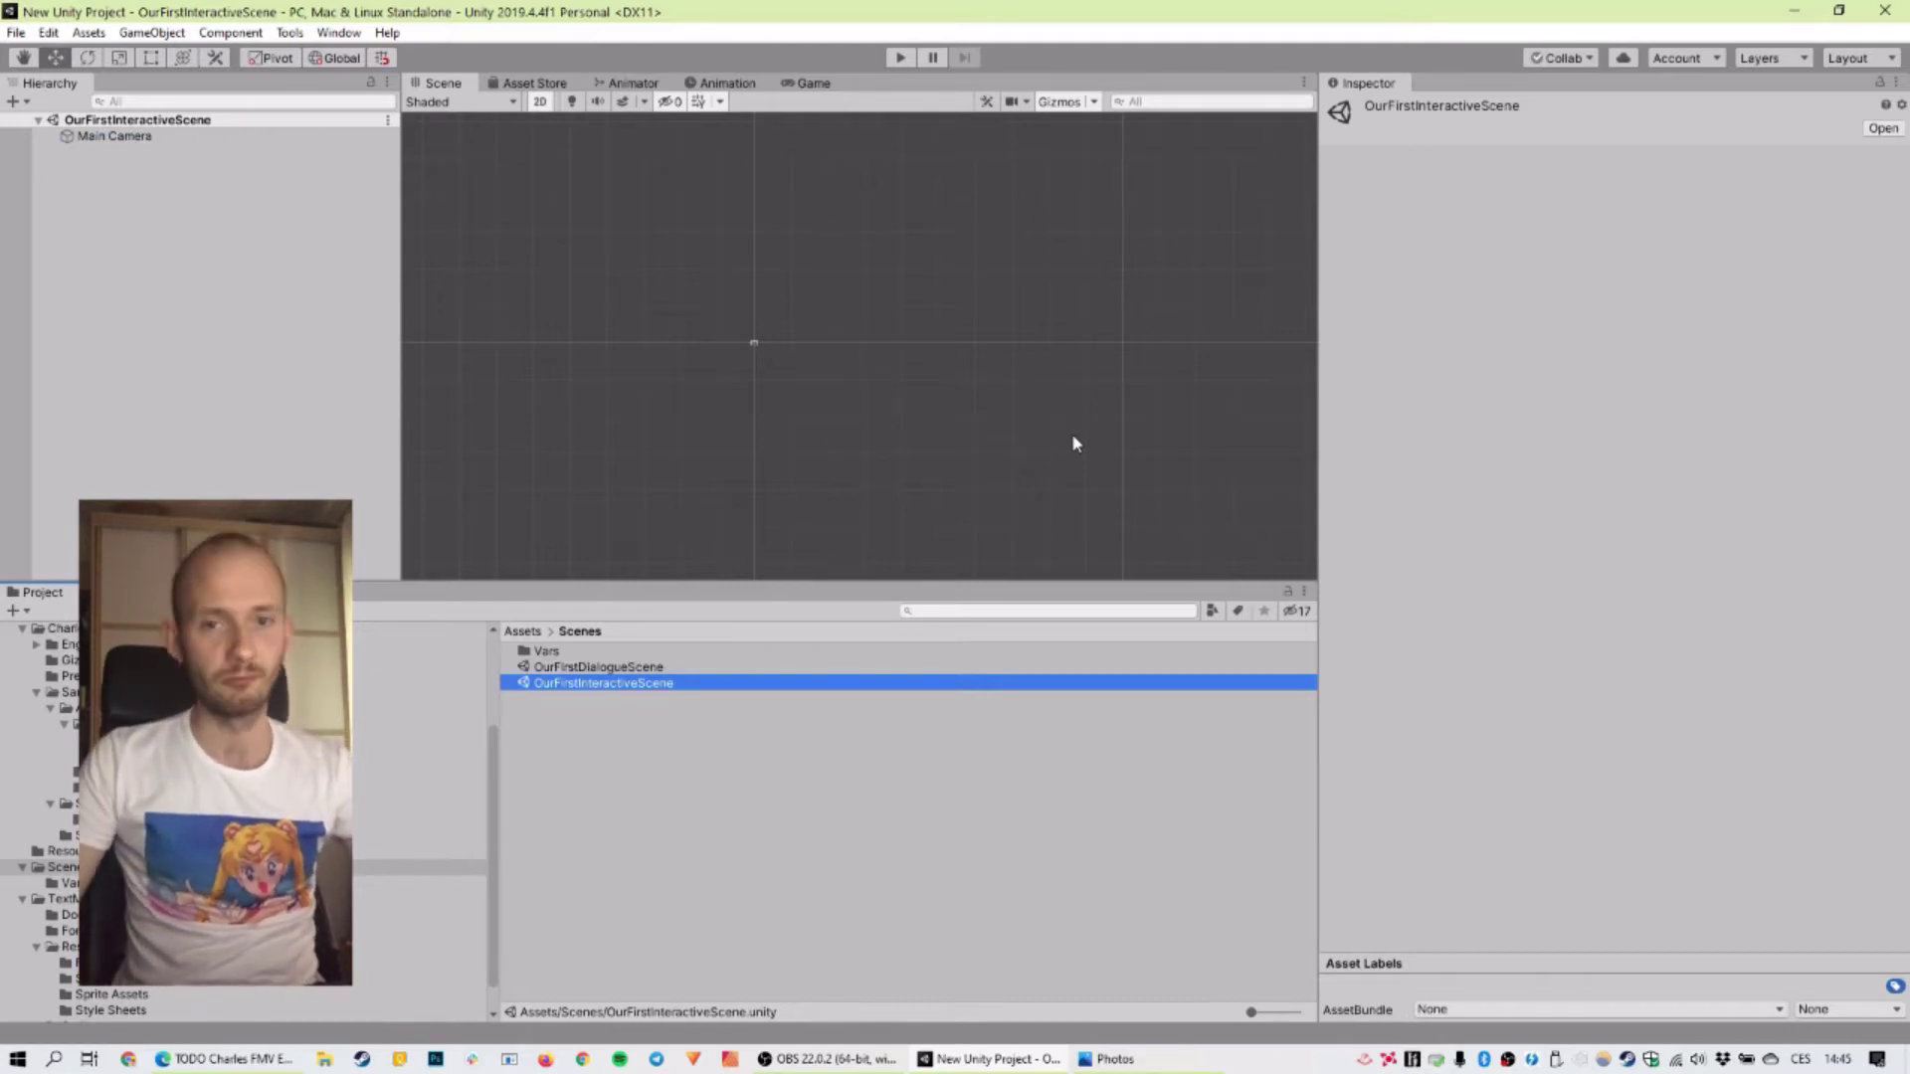
Step: Run Tools > Charles Engine > Init New Scene > Generic to add SceneCamera, SceneManager, SceneRoot and Scripts
{"action": "left_click", "coordinate": [290, 31]}
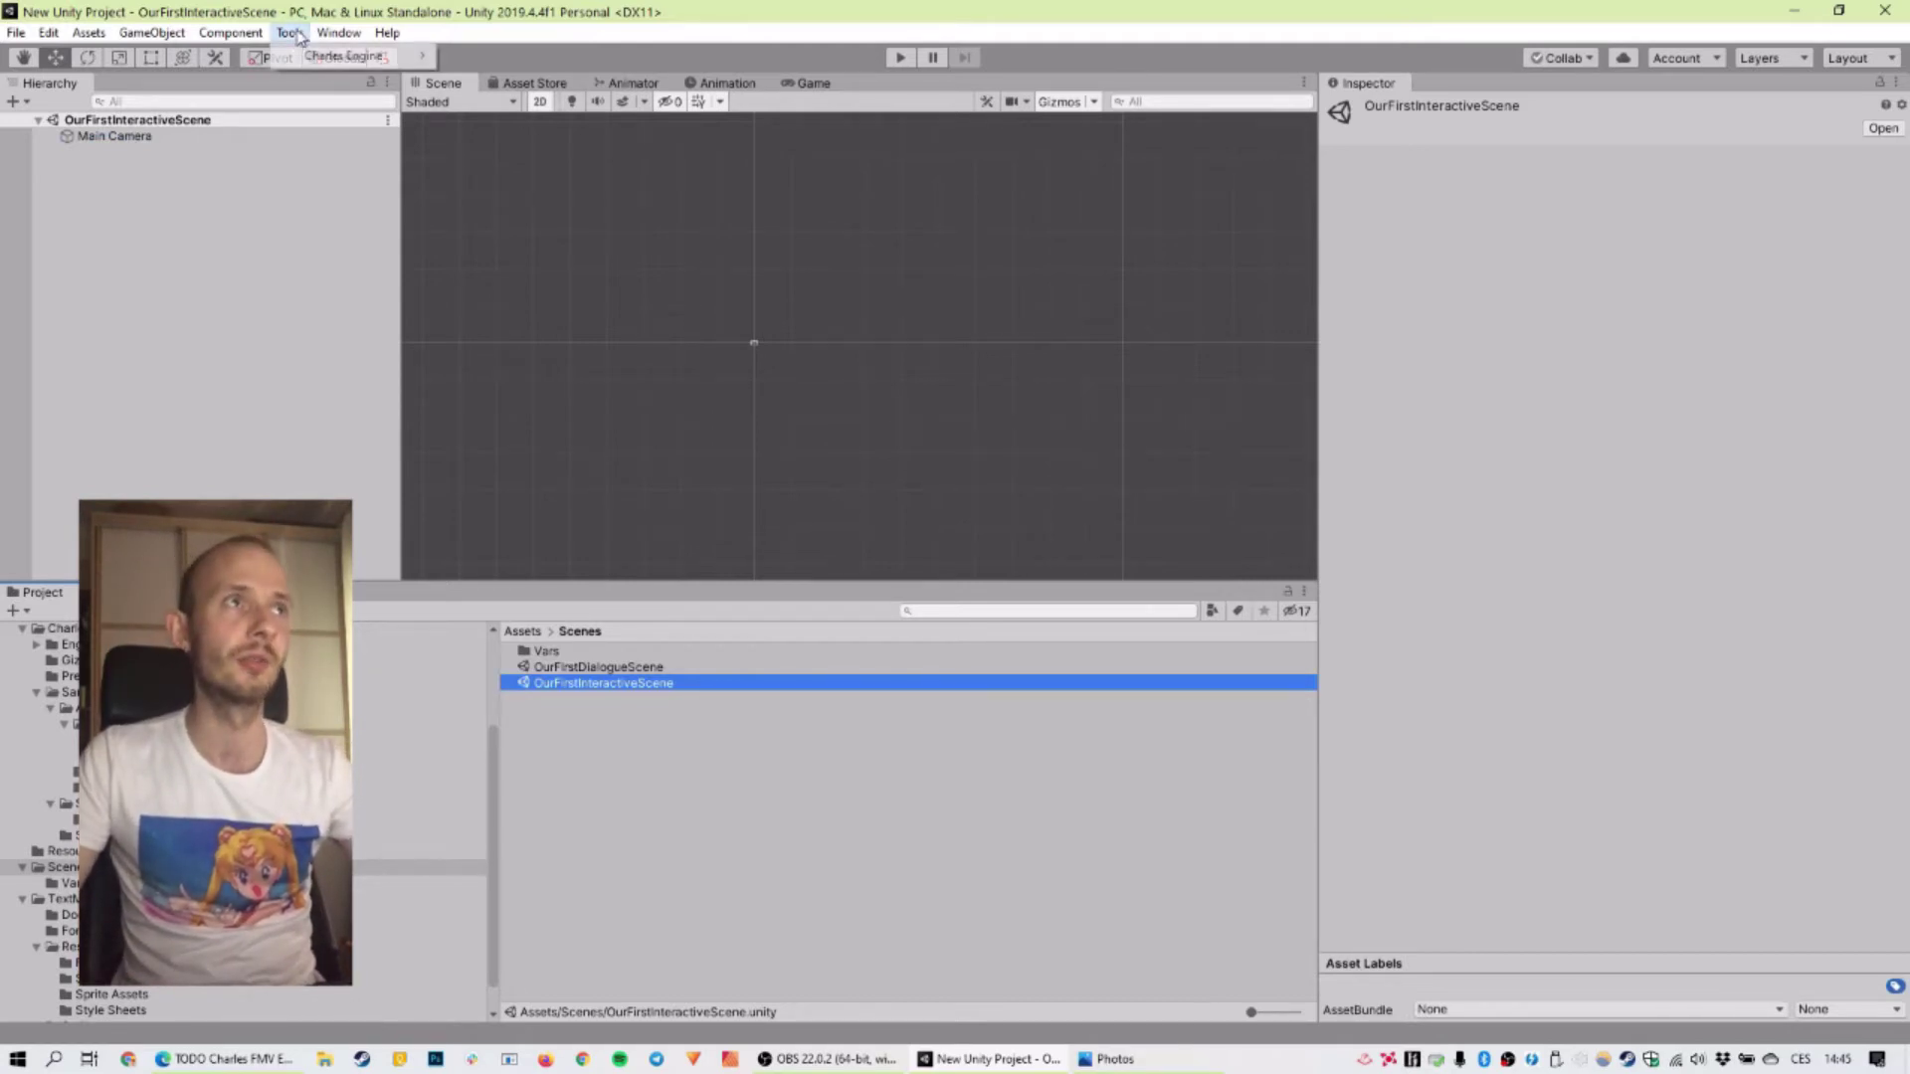
{"action": "mouse_move", "coordinate": [343, 55]}
{"action": "mouse_move", "coordinate": [527, 56]}
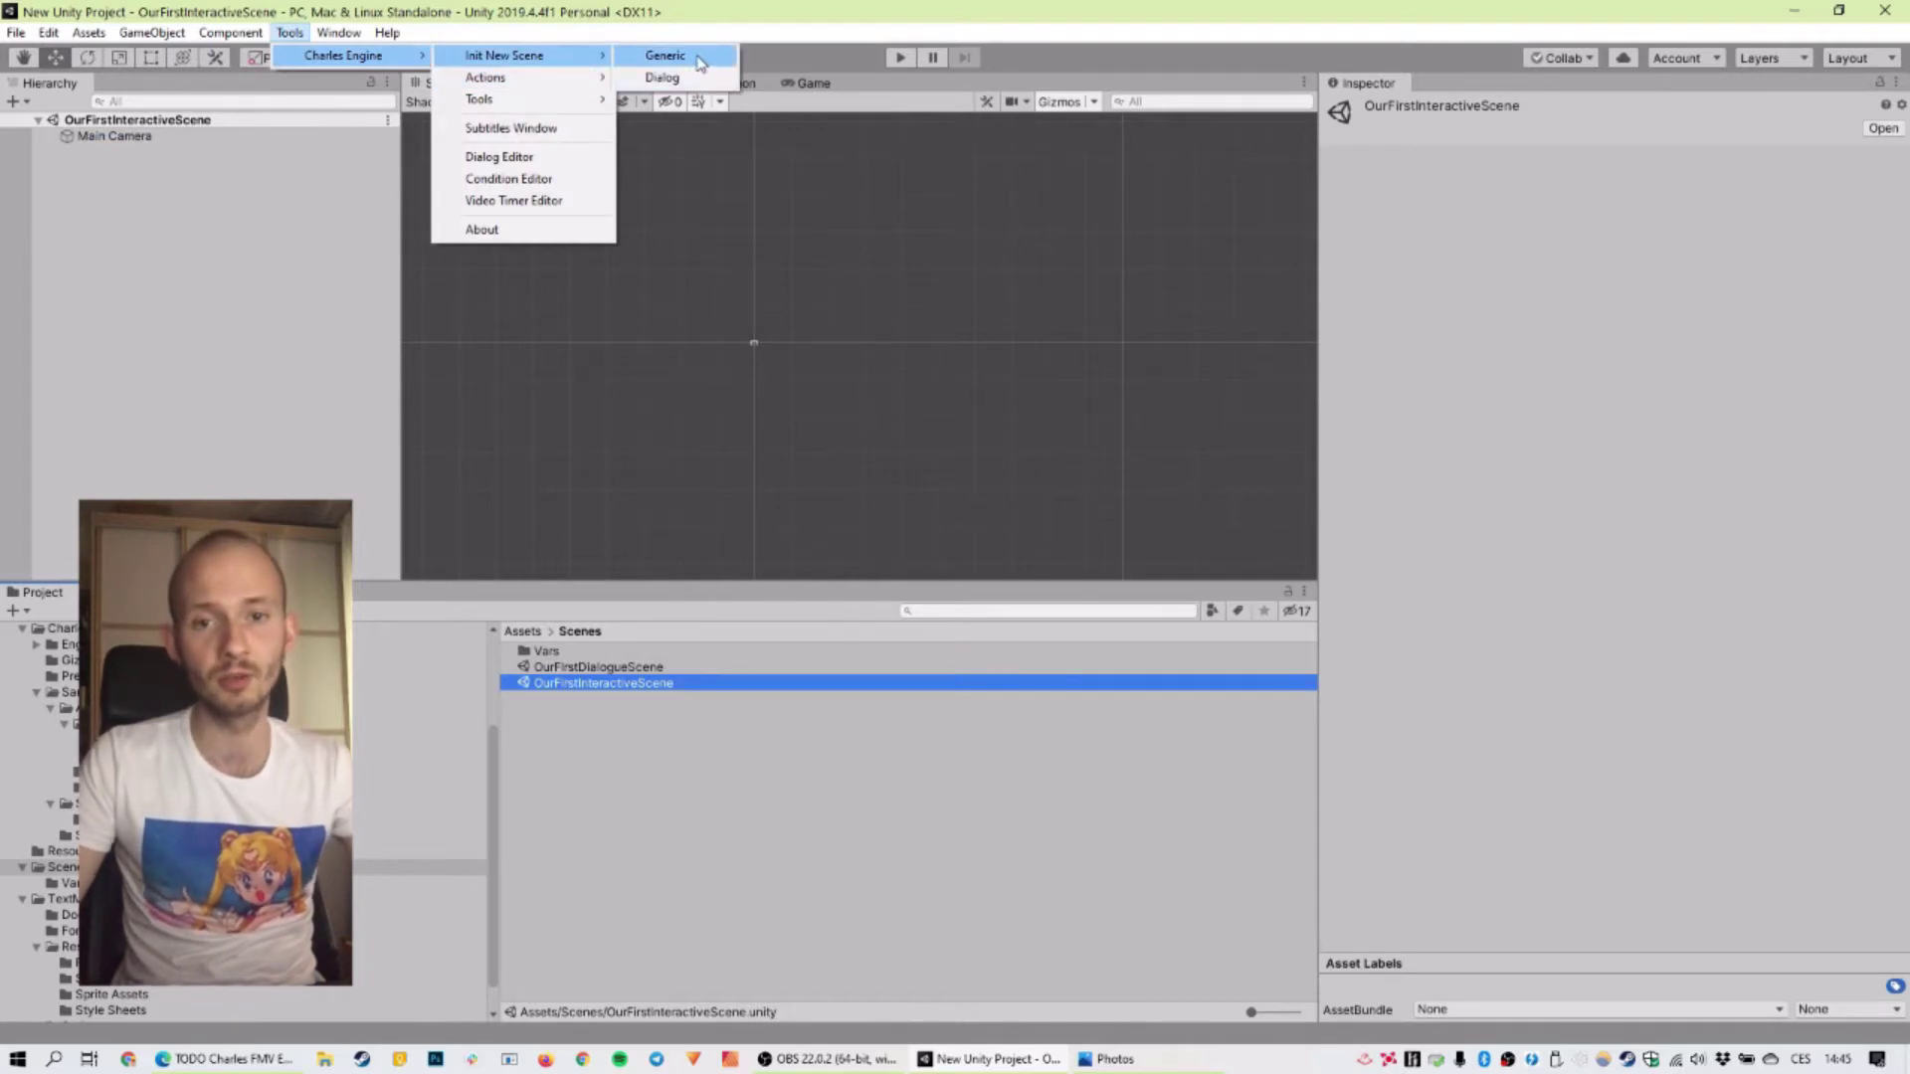
{"action": "left_click", "coordinate": [665, 56]}
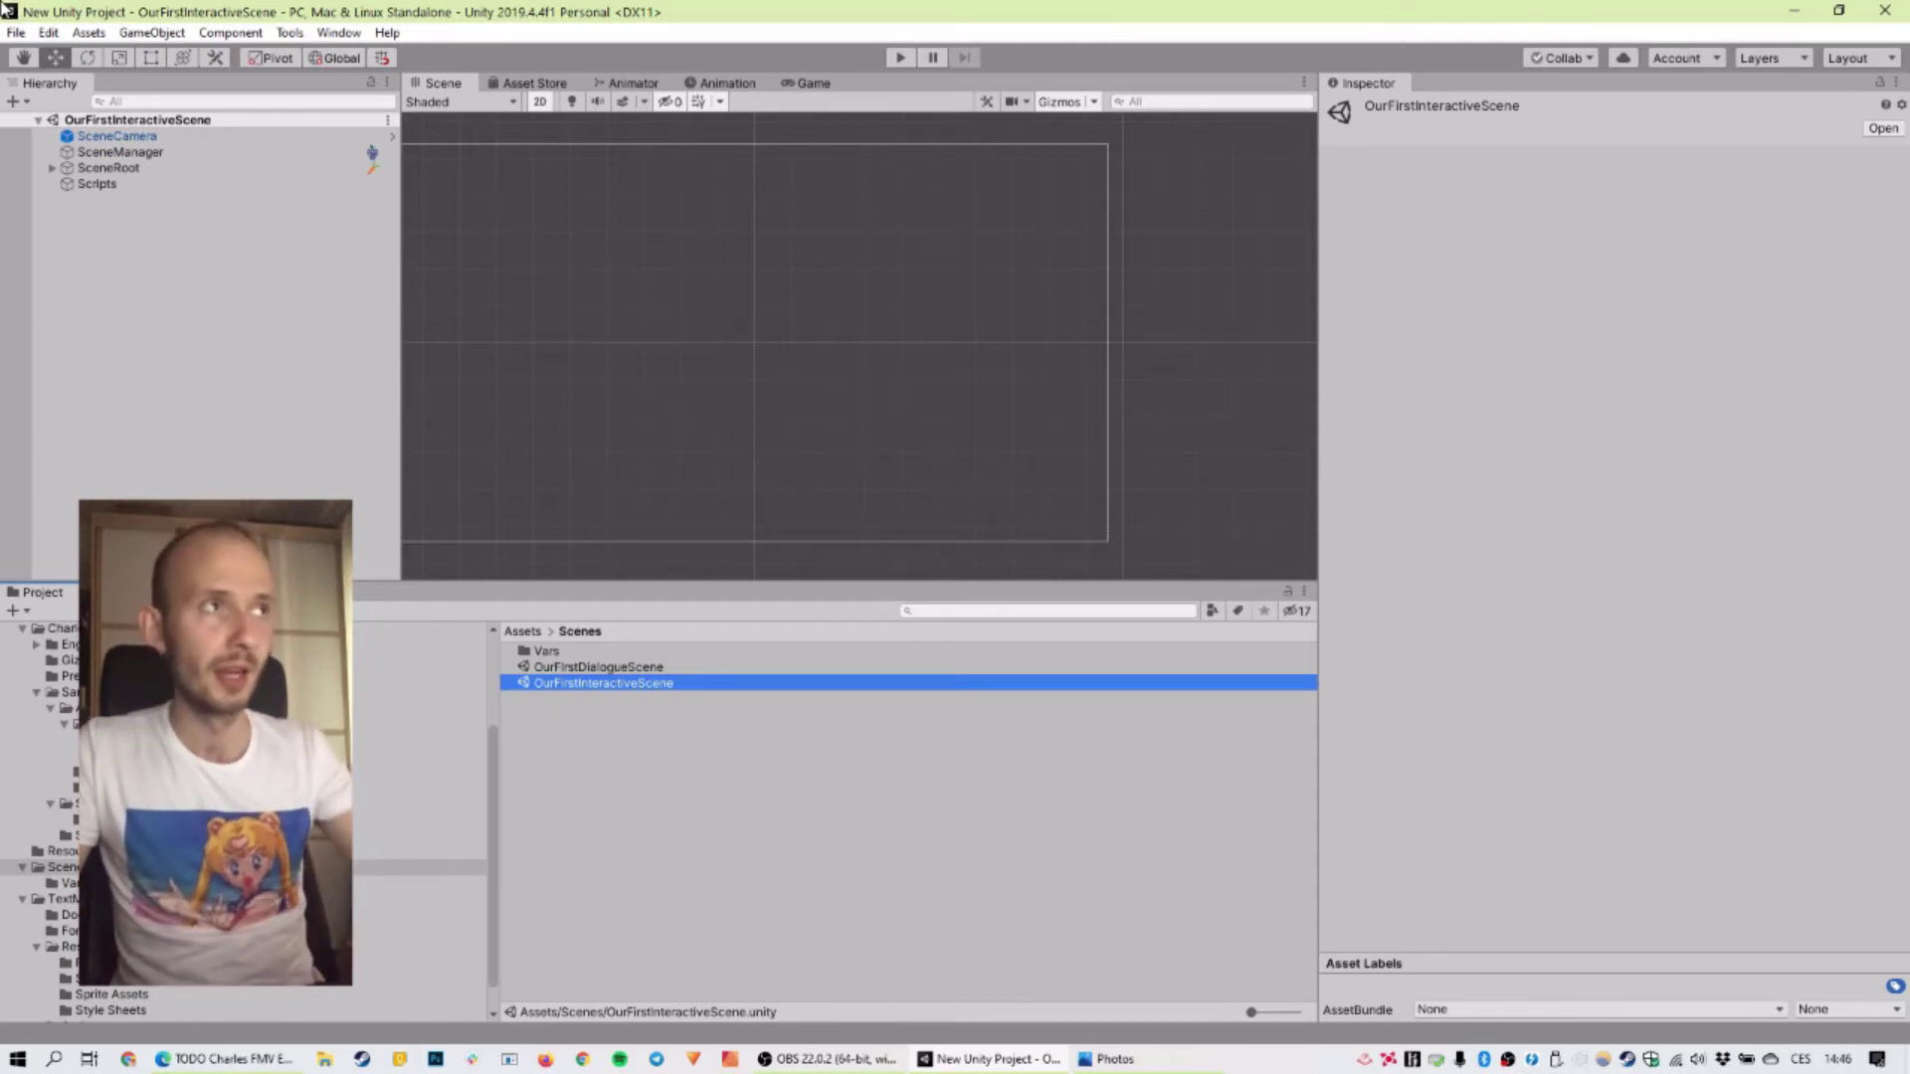
{"action": "left_click", "coordinate": [279, 246]}
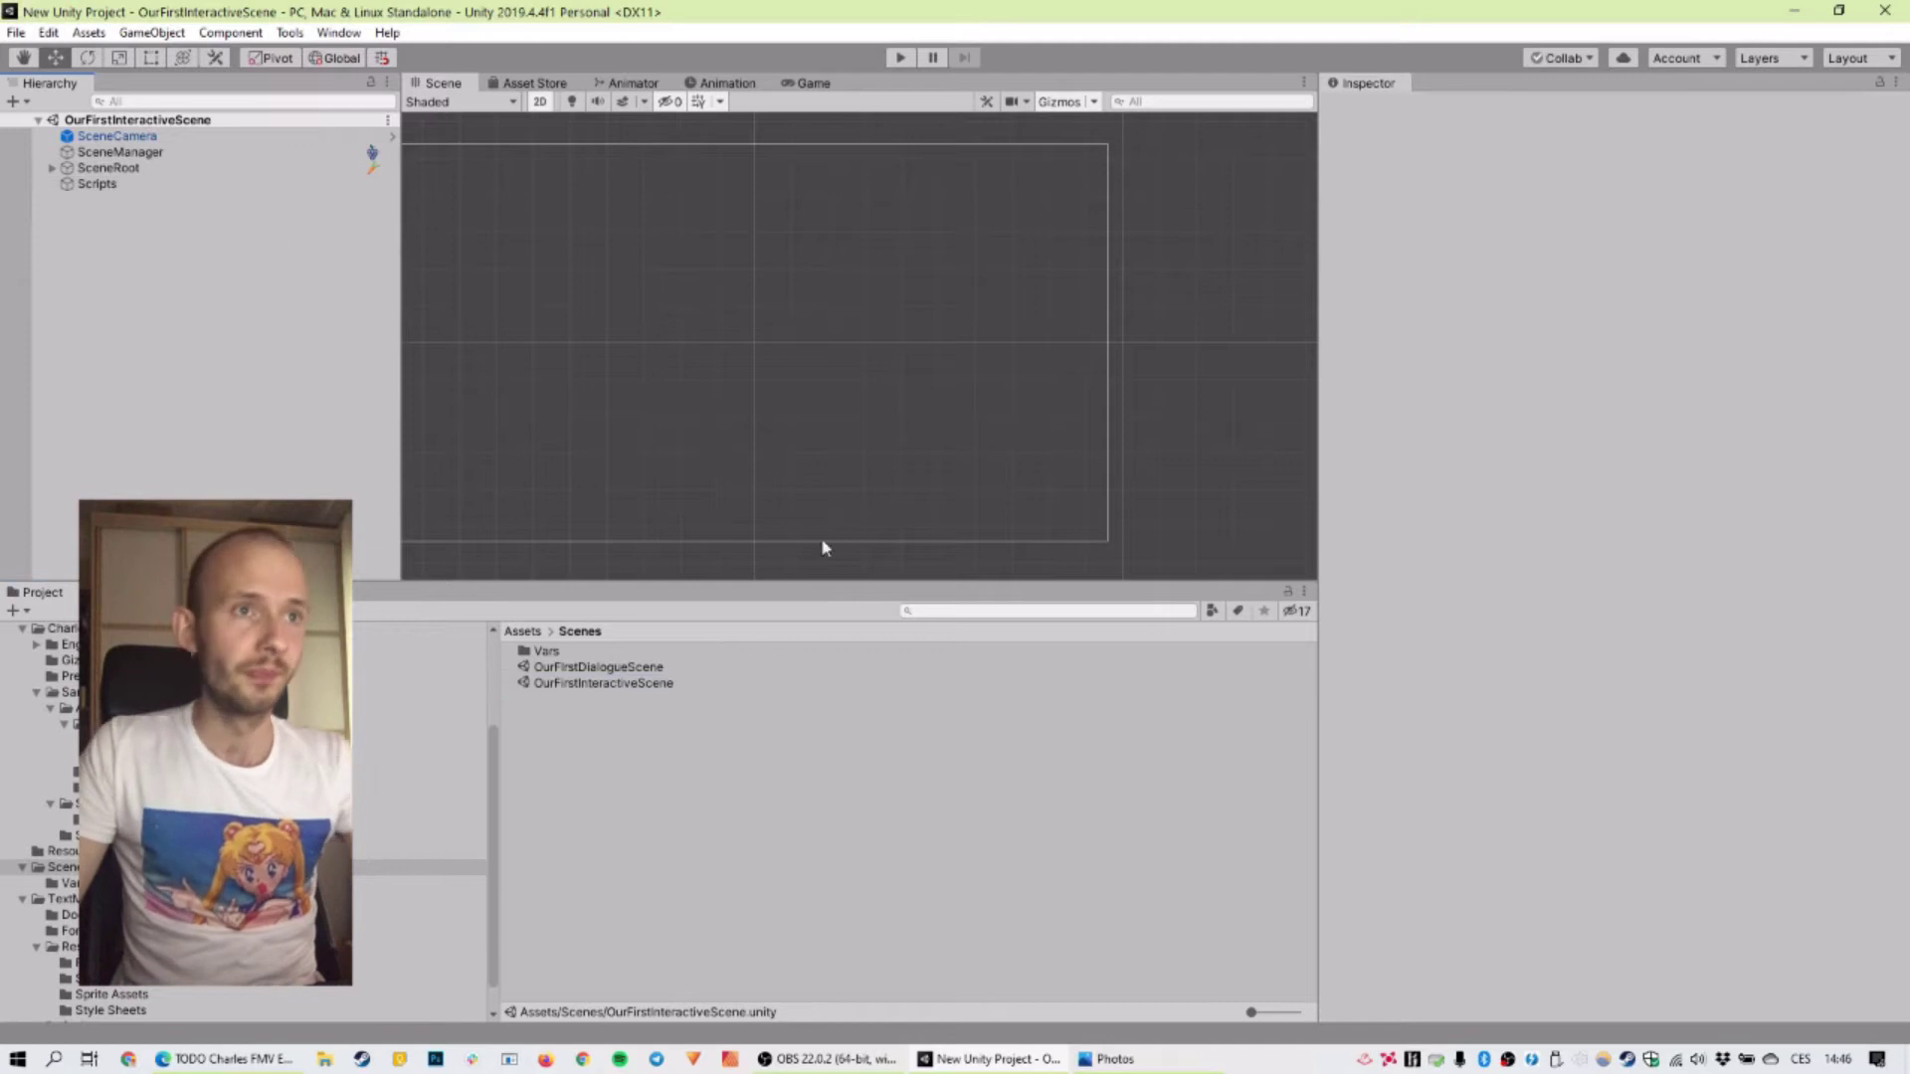
Step: Find desktop_bg by searching 'bg' and add it to the scene, confirming its desktop_bg sprite
{"action": "left_click", "coordinate": [982, 611]}
{"action": "type", "text": "bg"}
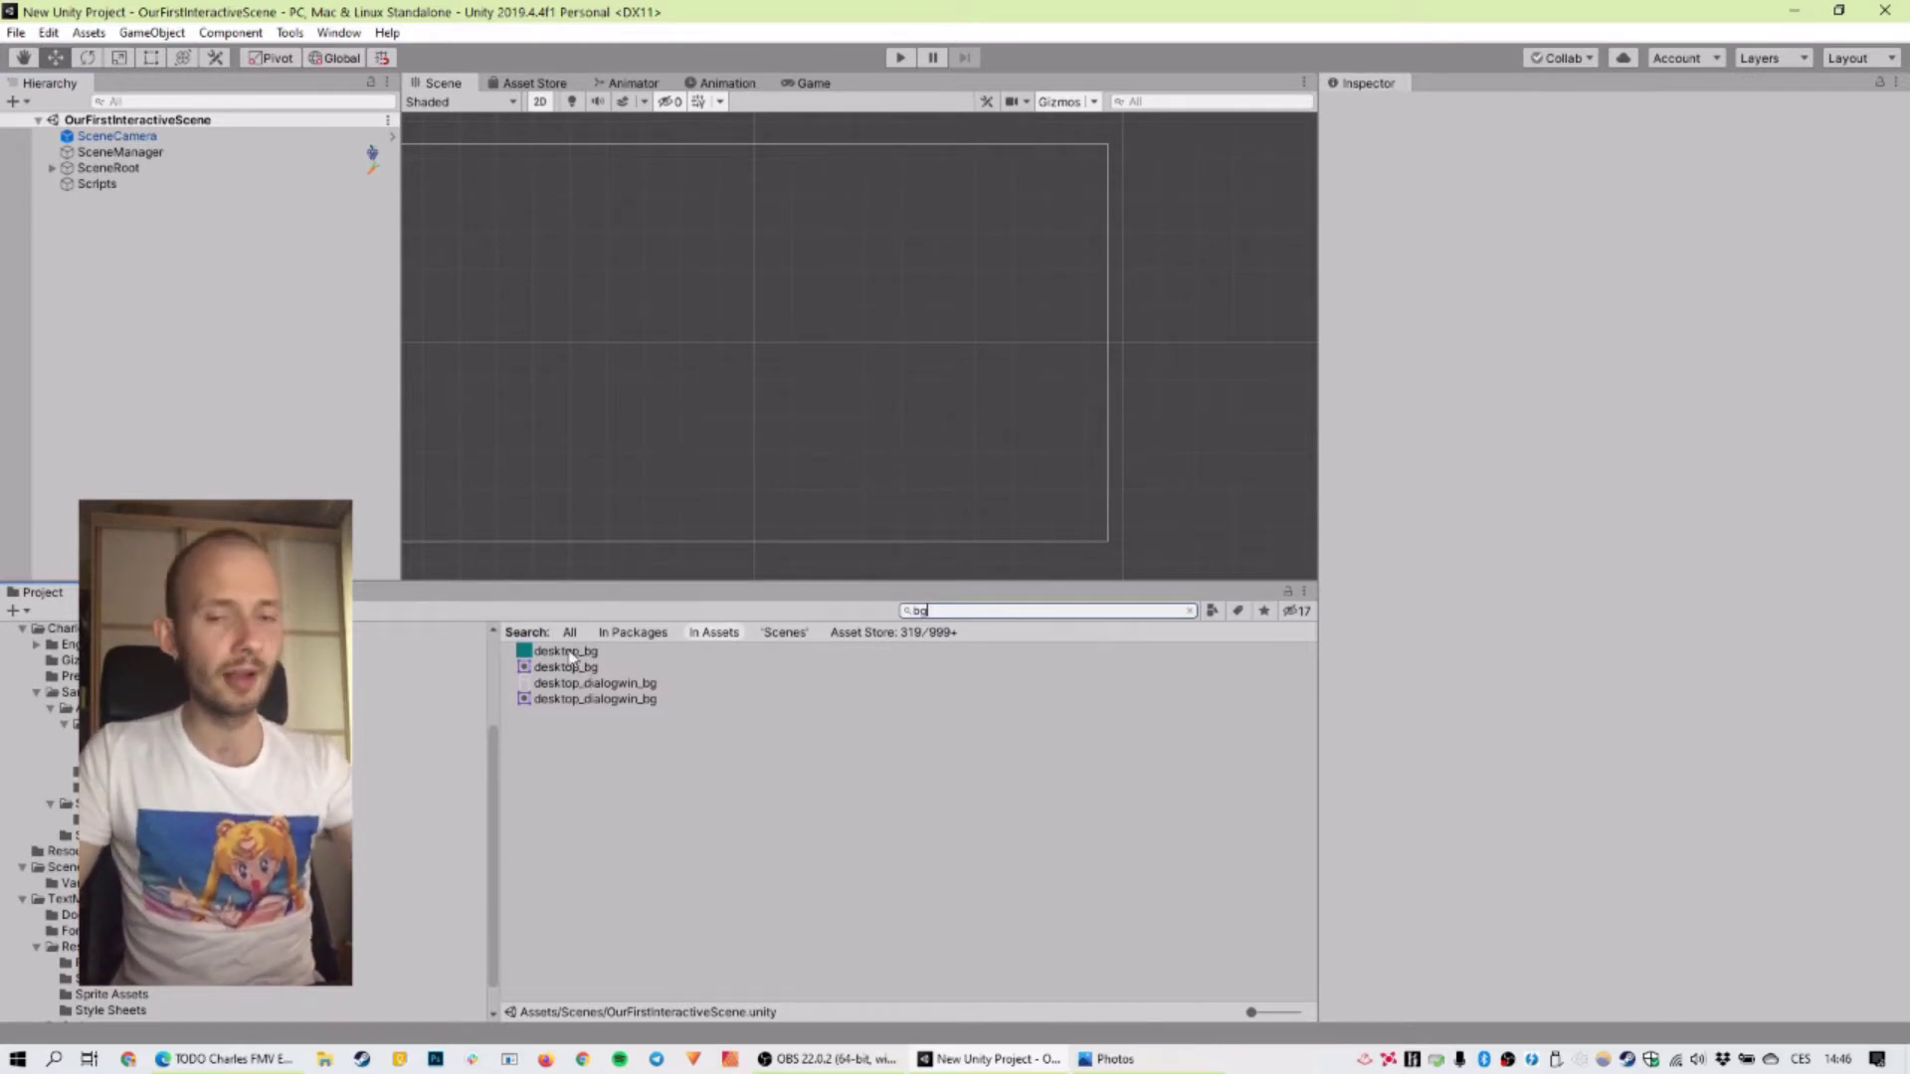
{"action": "left_click_drag", "start_coordinate": [572, 657], "coordinate": [323, 418]}
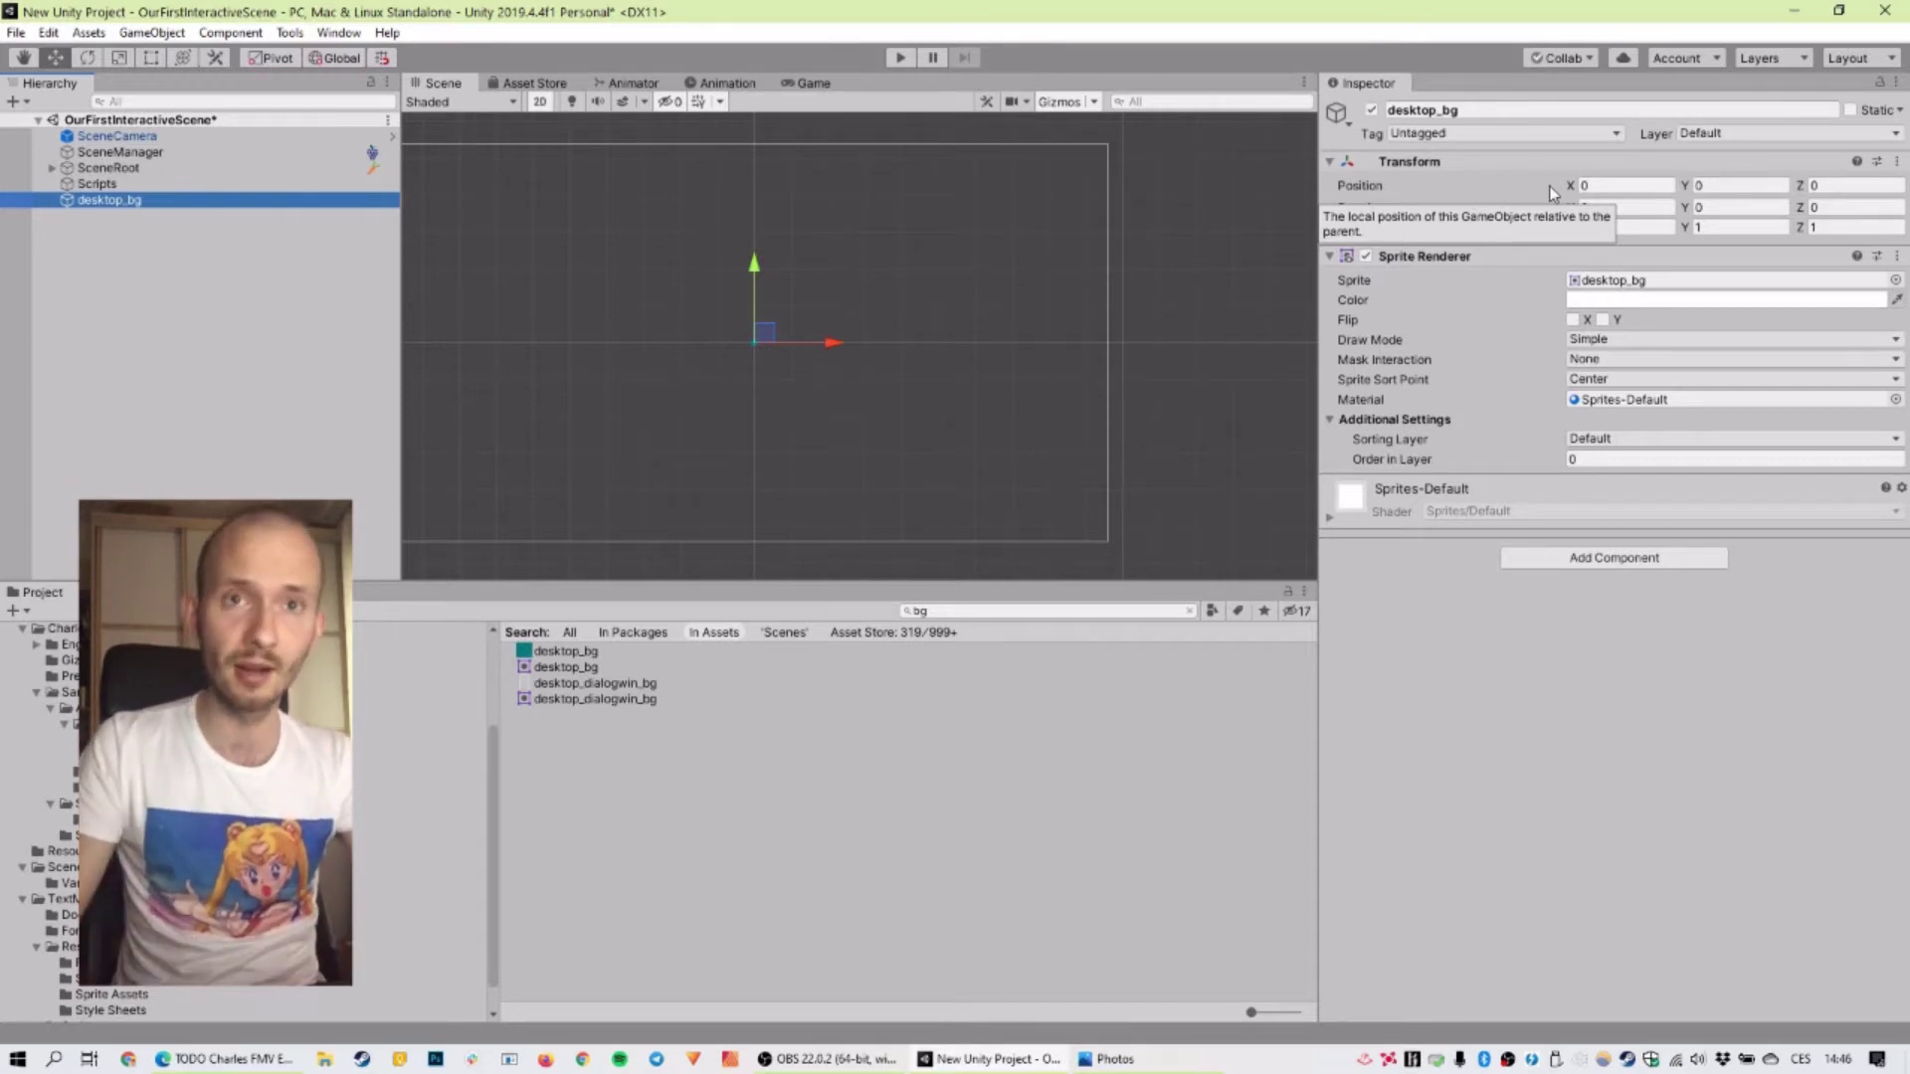
{"action": "left_click", "coordinate": [1625, 281]}
{"action": "key", "text": "Return"}
{"action": "key", "text": "Down"}
{"action": "key", "text": "Down"}
{"action": "key", "text": "Up"}
{"action": "key", "text": "Up"}
{"action": "key", "text": "Return"}
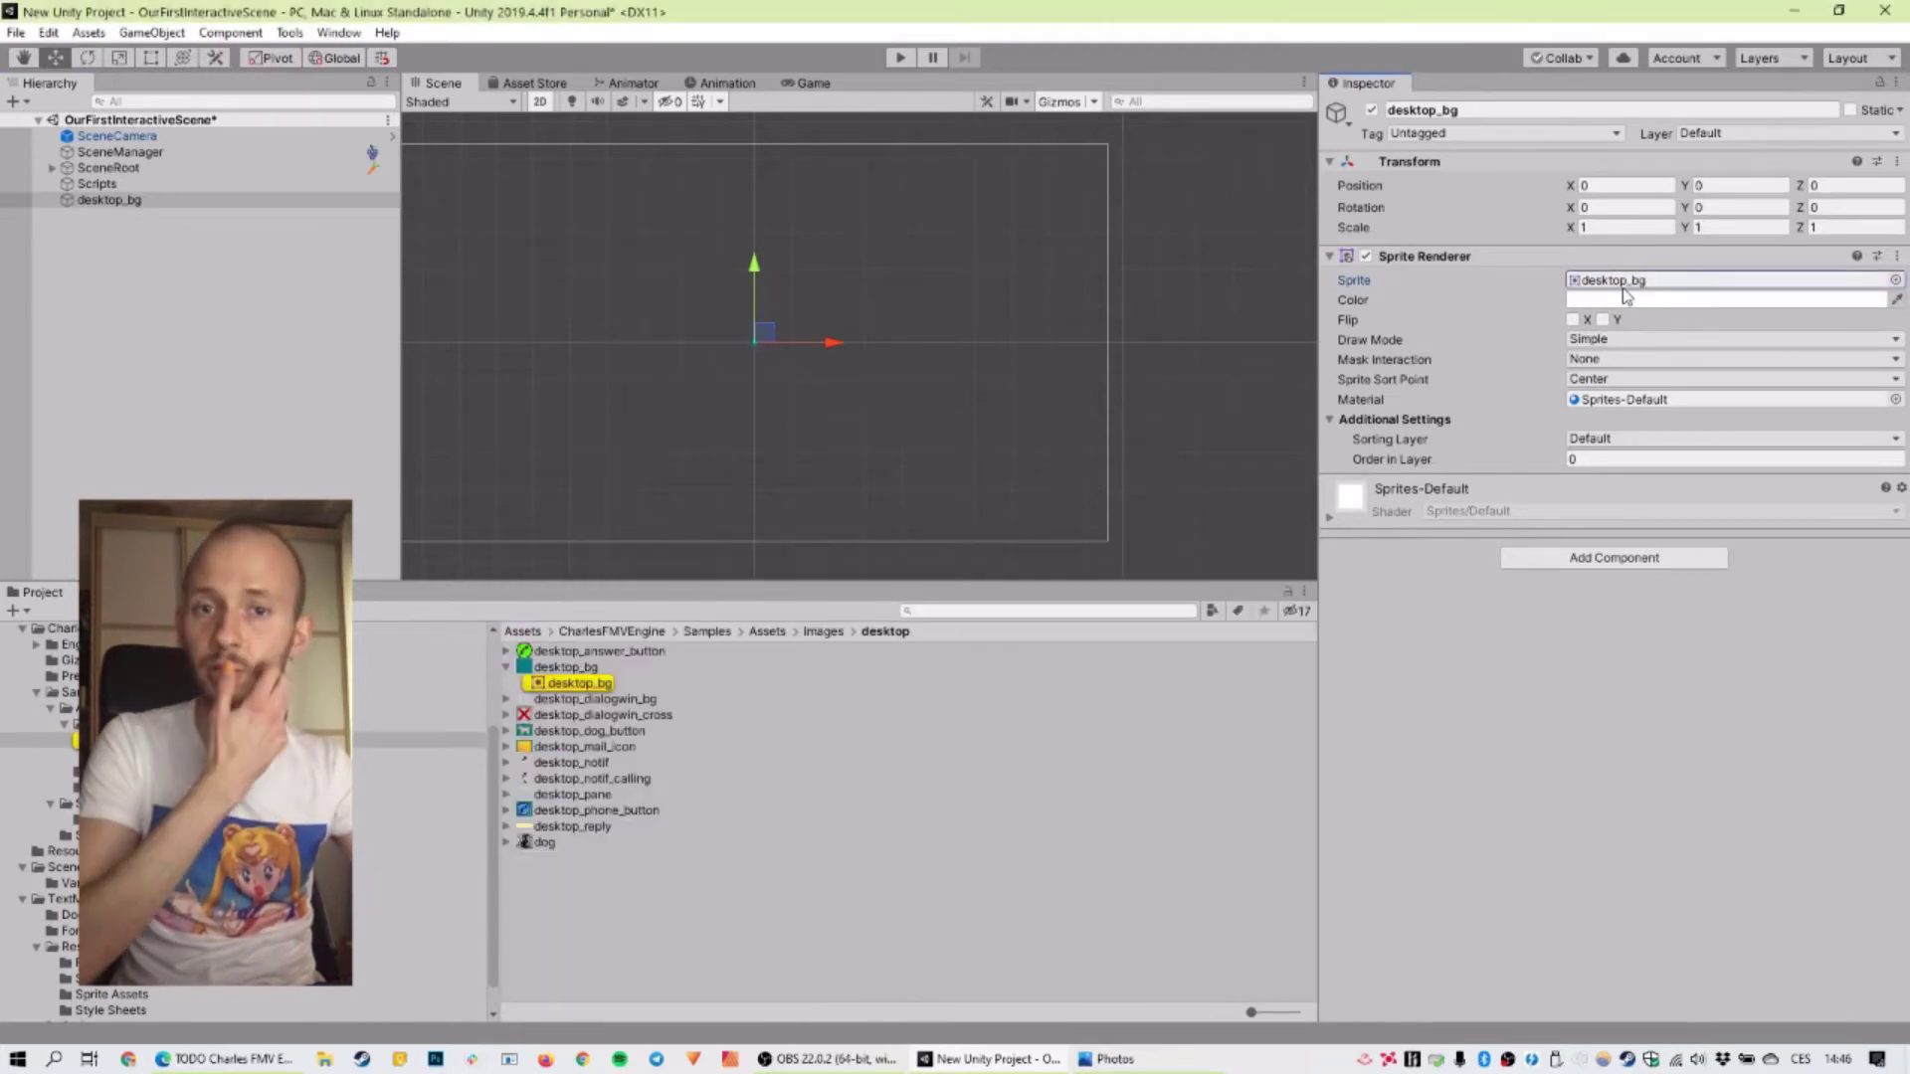
Step: Scale the background to 208.3129 × 105.9811 so it covers the camera frame
{"action": "scroll", "coordinate": [823, 339], "scroll_direction": "up", "scroll_amount": 2}
{"action": "scroll", "coordinate": [799, 360], "scroll_direction": "down", "scroll_amount": 1}
{"action": "key", "text": "e"}
{"action": "key", "text": "r"}
{"action": "left_click_drag", "start_coordinate": [736, 358], "coordinate": [1099, 354]}
{"action": "left_click_drag", "start_coordinate": [822, 354], "coordinate": [1124, 354]}
{"action": "left_click_drag", "start_coordinate": [741, 354], "coordinate": [1014, 364]}
{"action": "scroll", "coordinate": [915, 379], "scroll_direction": "down", "scroll_amount": 2}
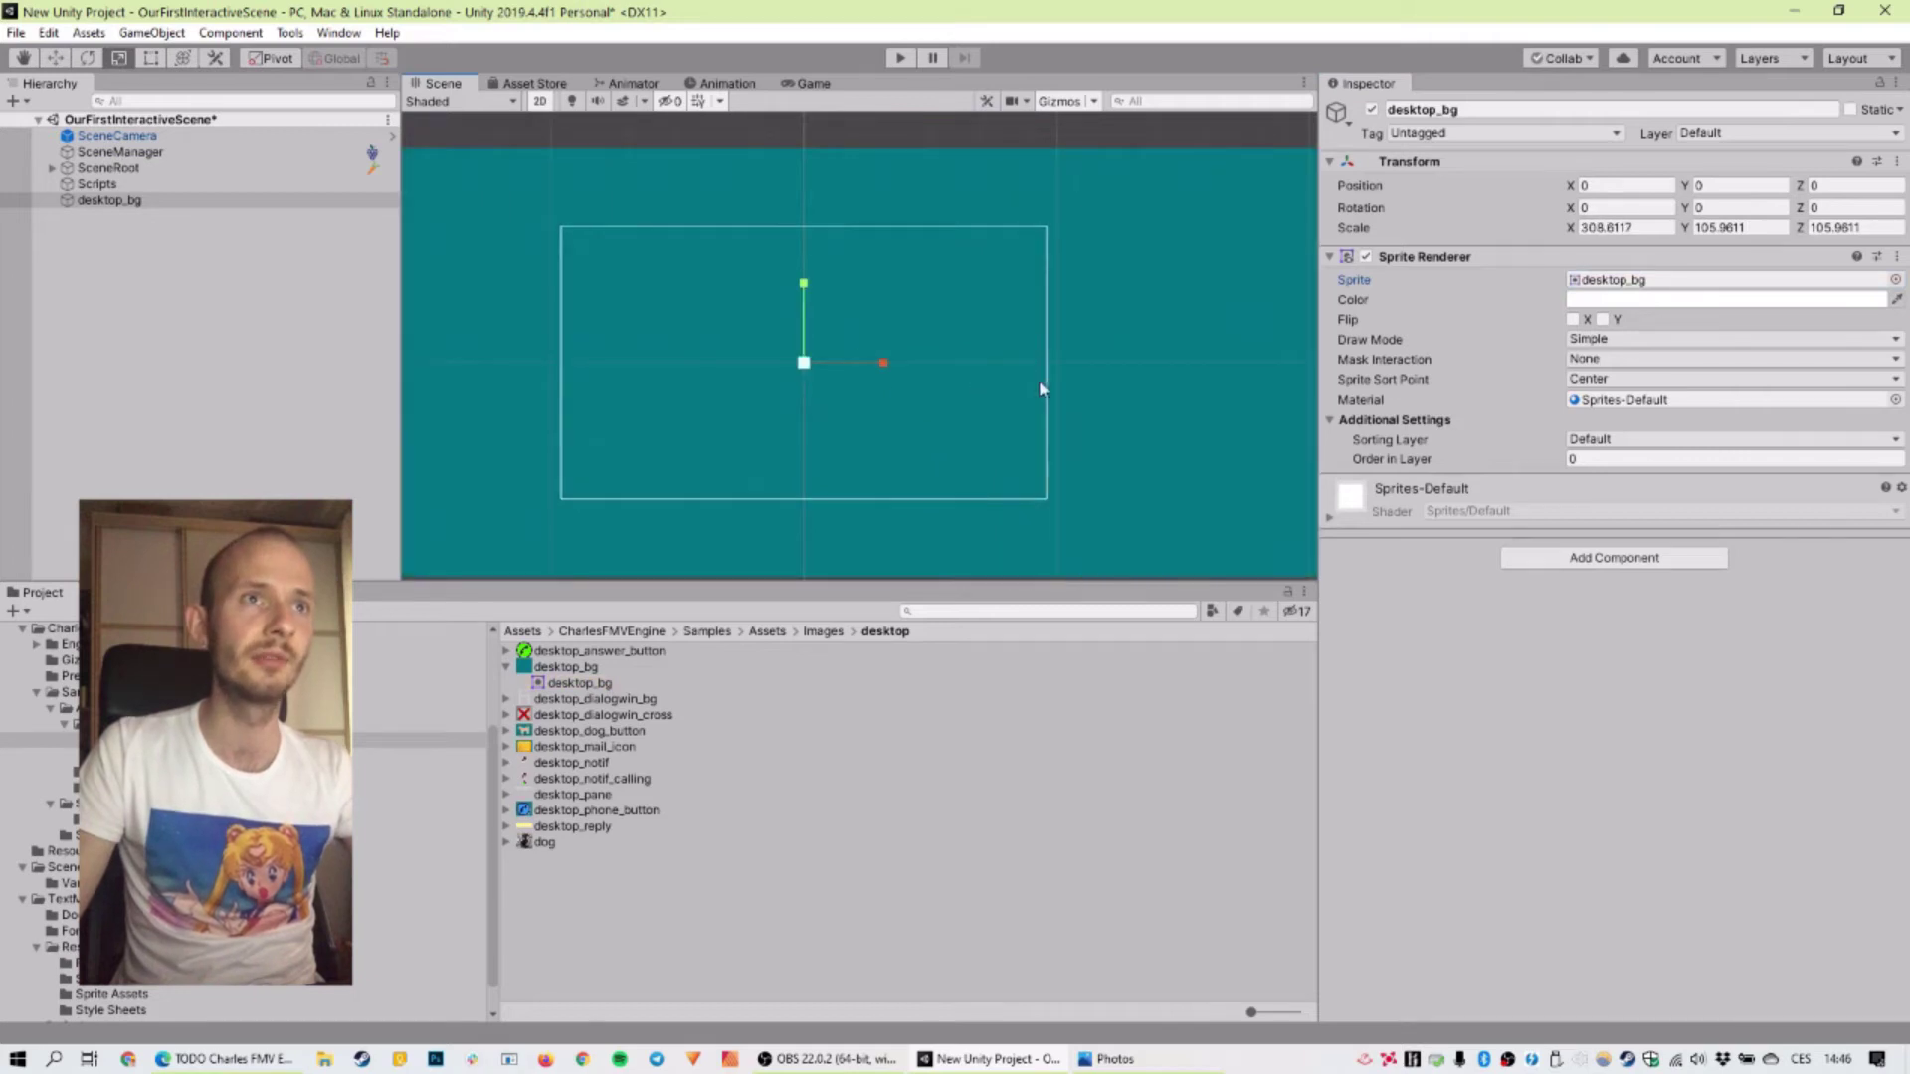
{"action": "left_click_drag", "start_coordinate": [882, 364], "coordinate": [861, 364]}
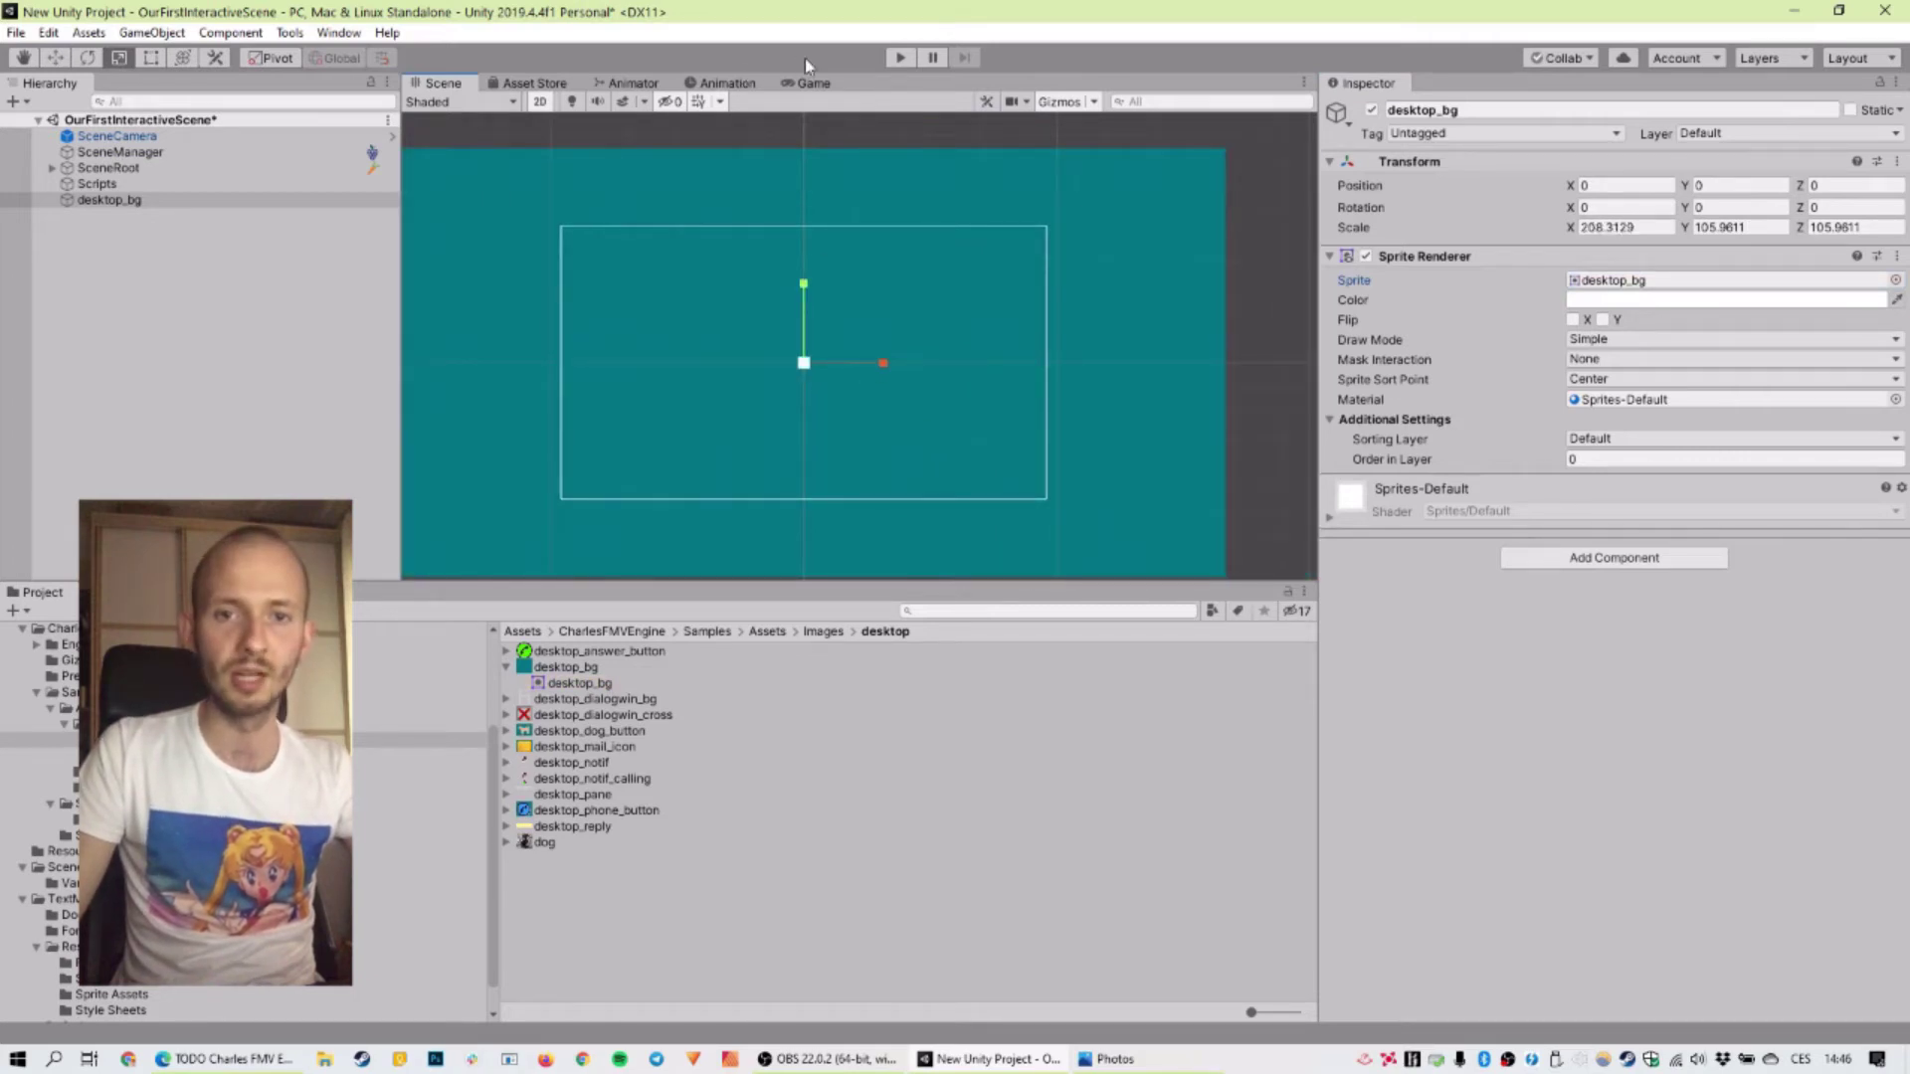
Step: Check the Game view, nest desktop_bg under SceneRoot, save, and search assets for 'dog'
{"action": "left_click", "coordinate": [811, 83]}
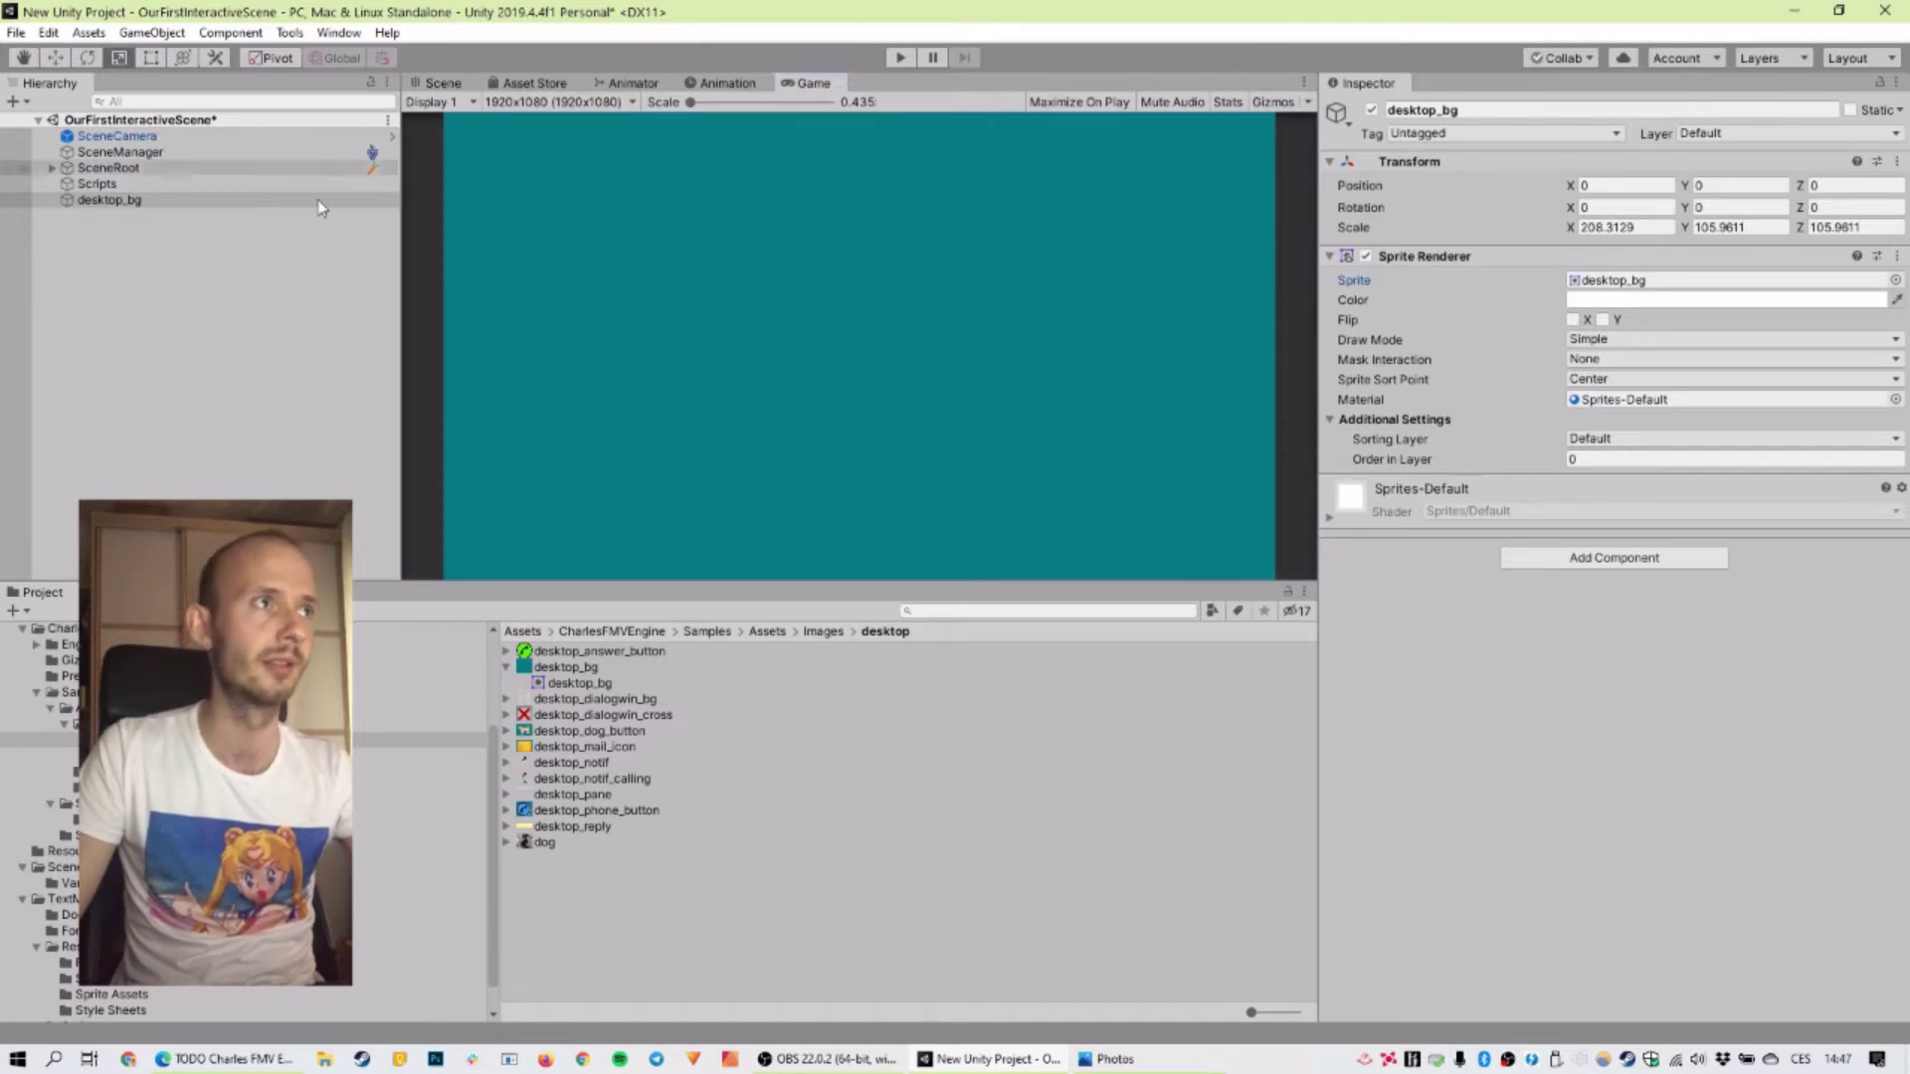
{"action": "double_click", "coordinate": [117, 200]}
{"action": "left_click_drag", "start_coordinate": [116, 207], "coordinate": [97, 171]}
{"action": "key", "text": "ctrl+s"}
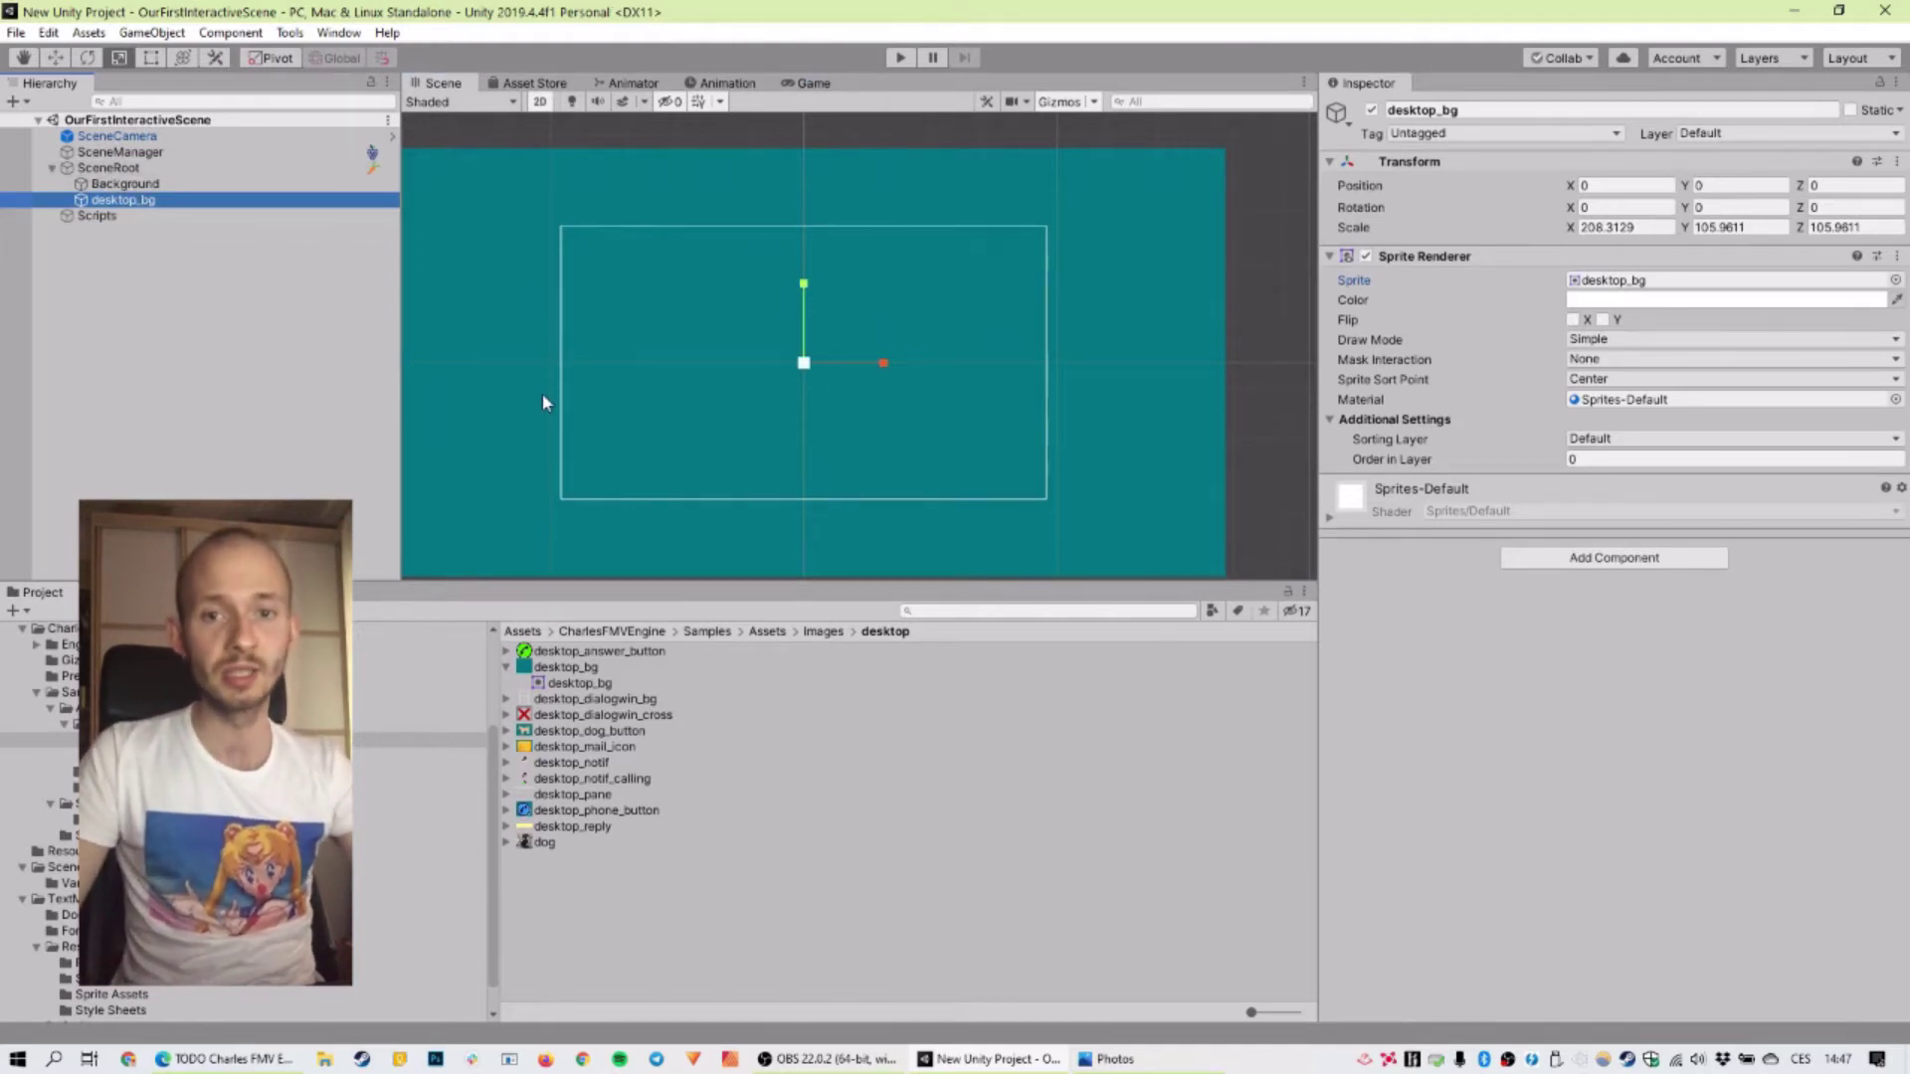
{"action": "left_click", "coordinate": [990, 611]}
{"action": "type", "text": "dog"}
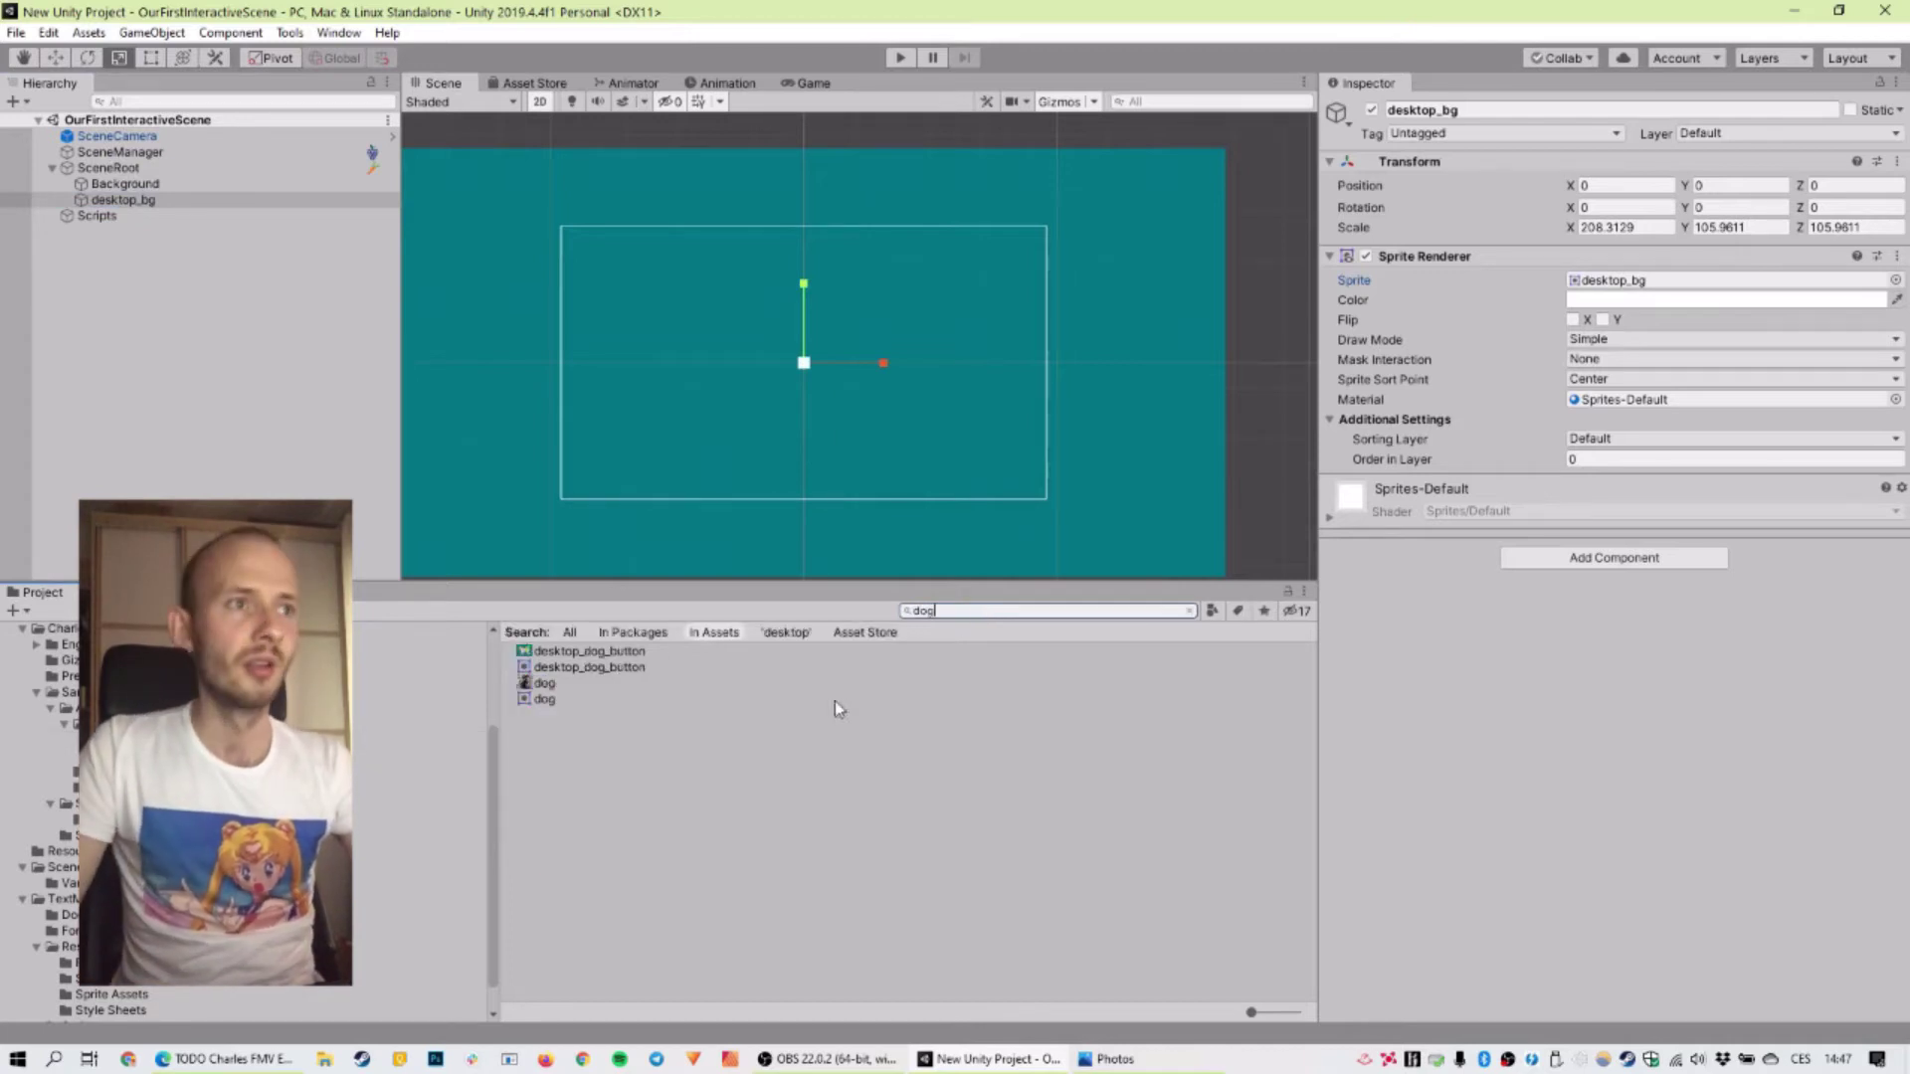
Step: Add the desktop_dog_button sprite under SceneRoot
{"action": "left_click_drag", "start_coordinate": [641, 651], "coordinate": [112, 168]}
{"action": "scroll", "coordinate": [795, 326], "scroll_direction": "up", "scroll_amount": 2}
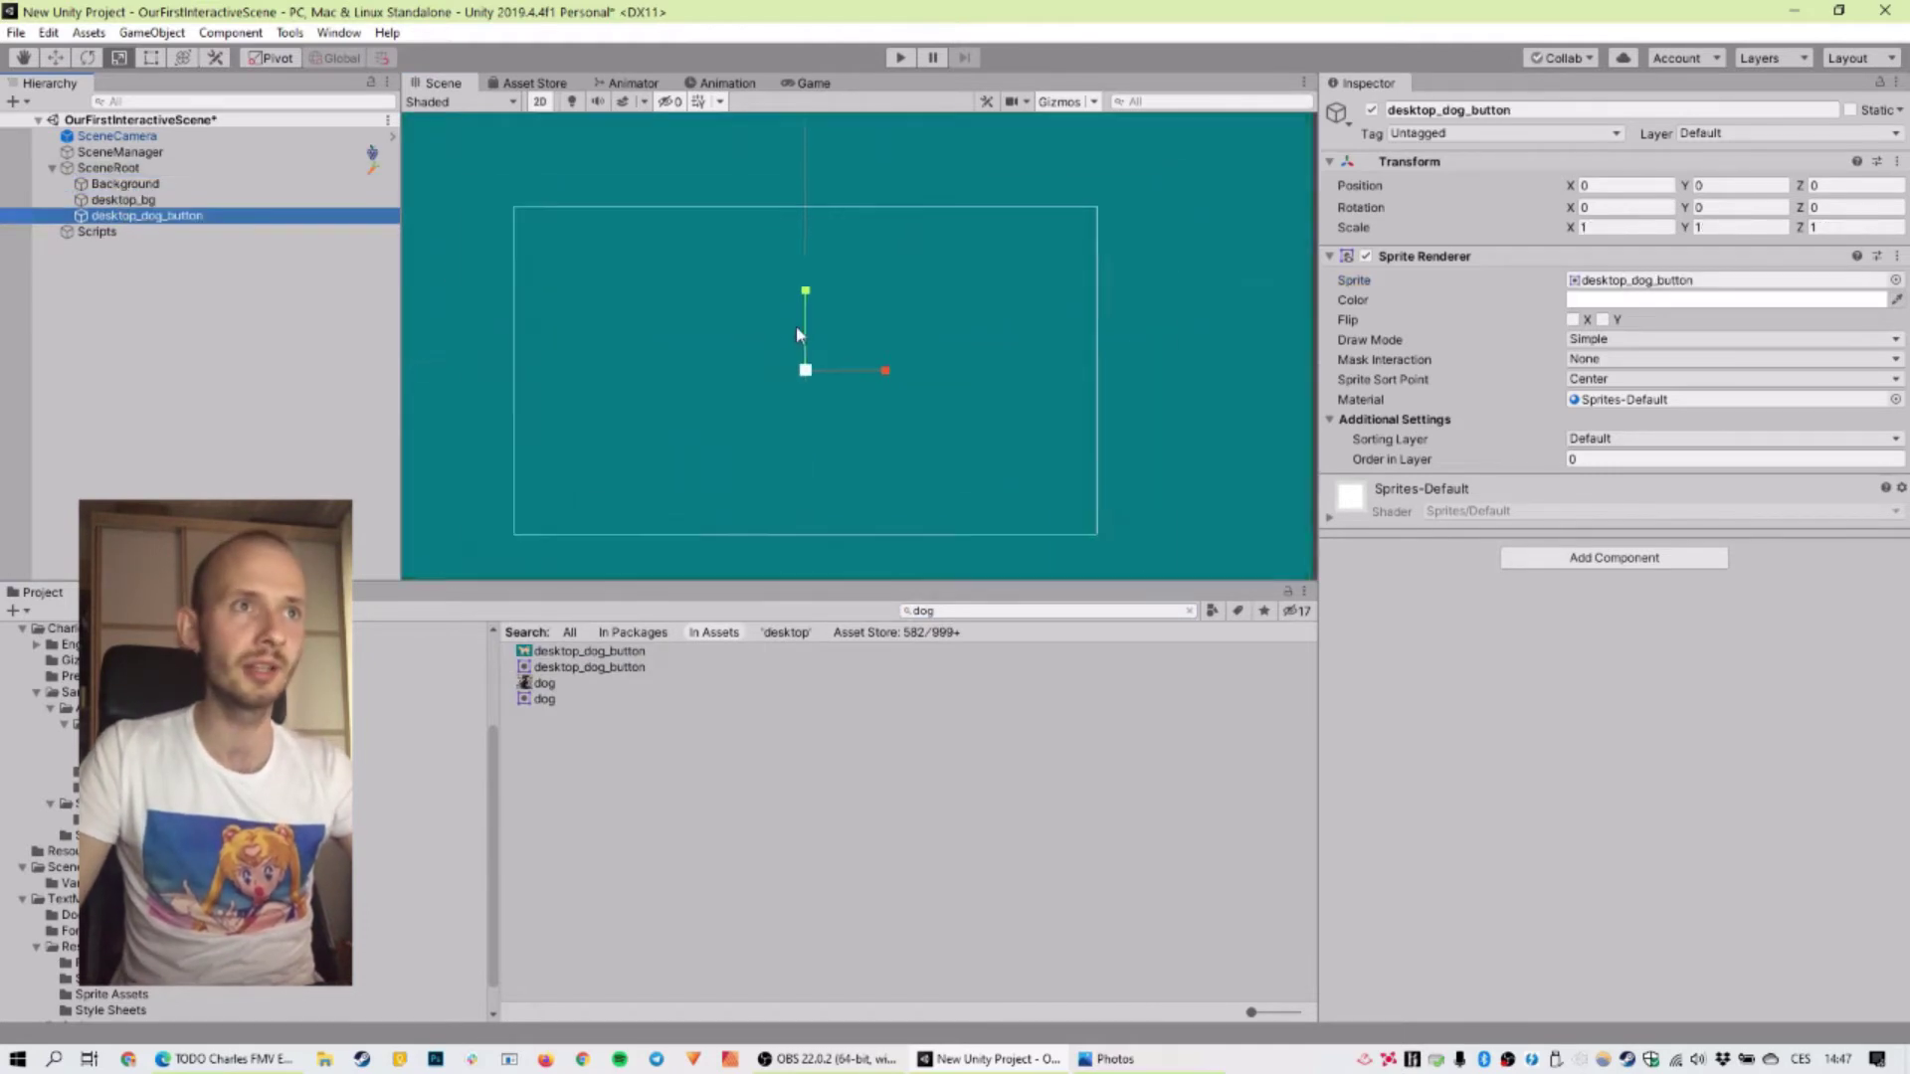
{"action": "scroll", "coordinate": [823, 364], "scroll_direction": "down", "scroll_amount": 3}
{"action": "middle_click_drag", "start_coordinate": [824, 364], "coordinate": [807, 423]}
Step: Set desktop_bg's Order in Layer to -3 and desktop_dog_button's to 1
{"action": "left_click", "coordinate": [810, 286]}
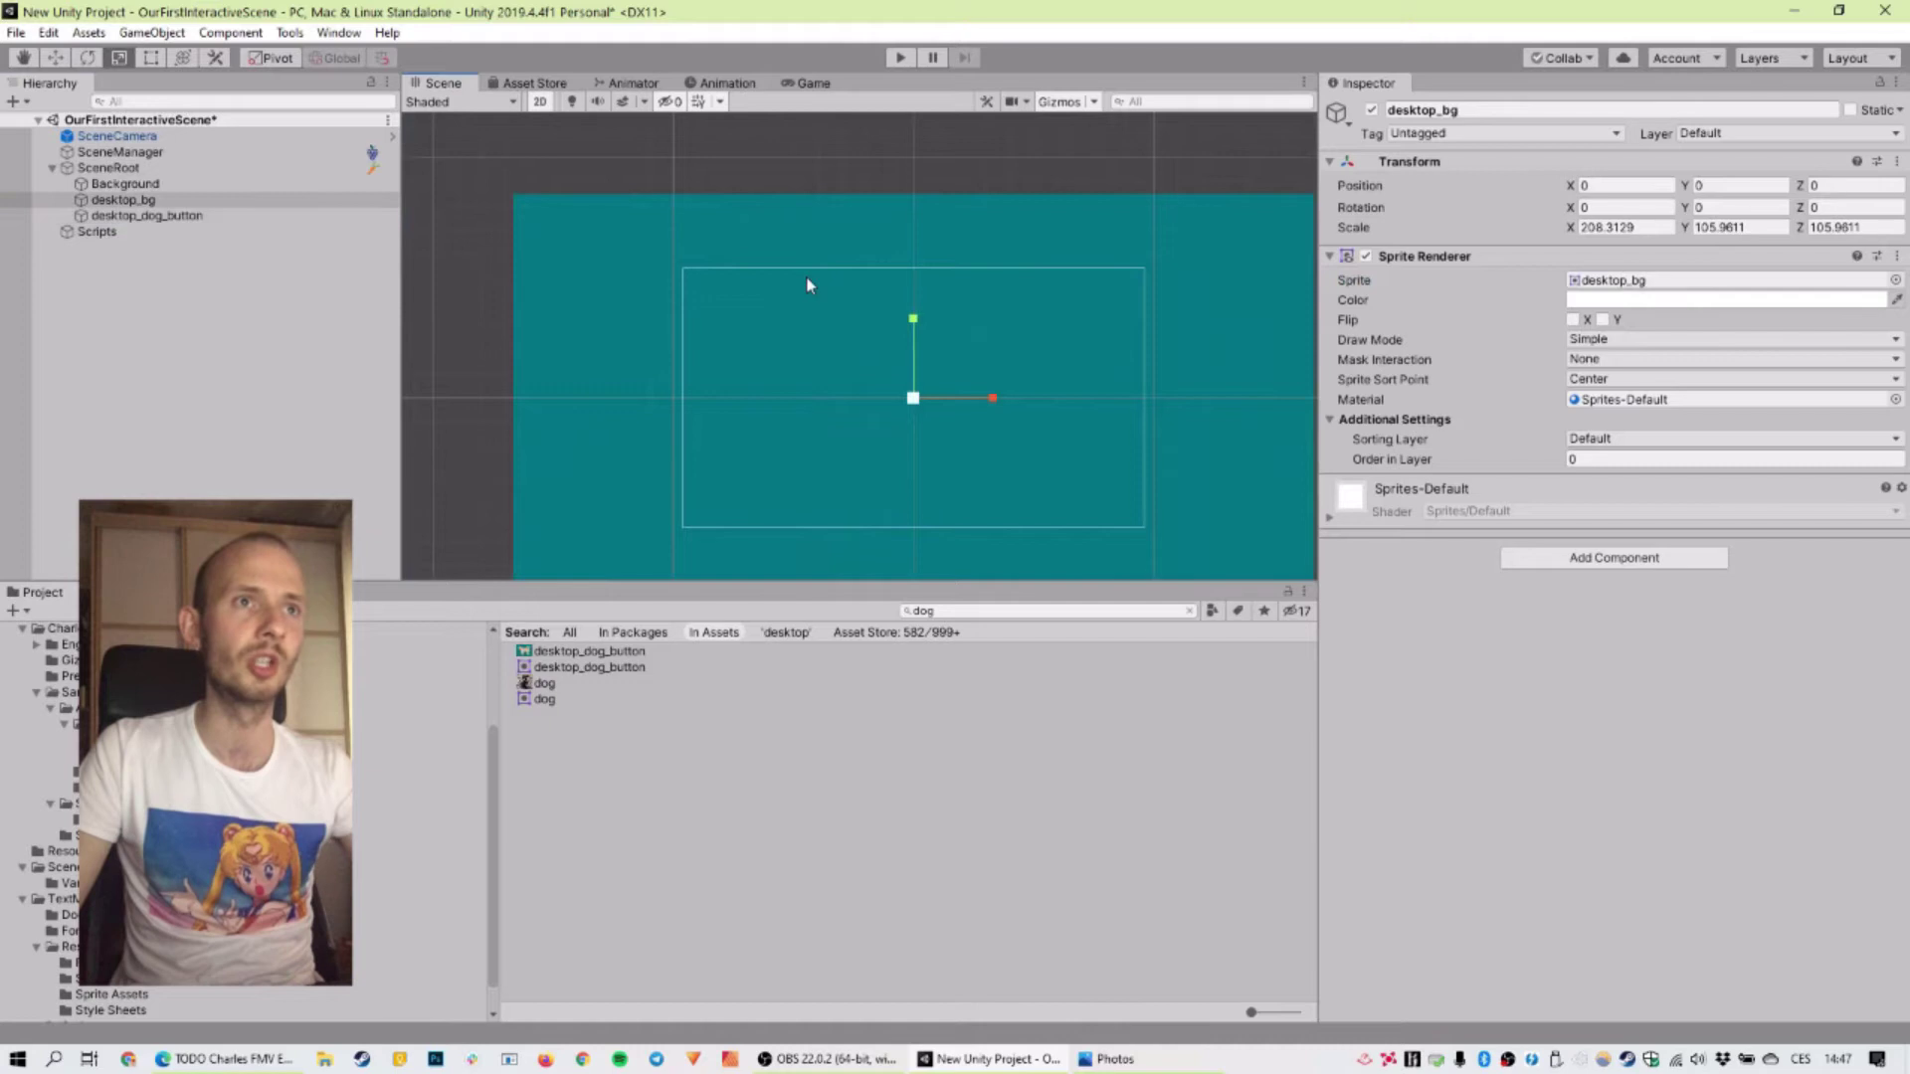
{"action": "left_click", "coordinate": [298, 184]}
{"action": "left_click", "coordinate": [321, 216]}
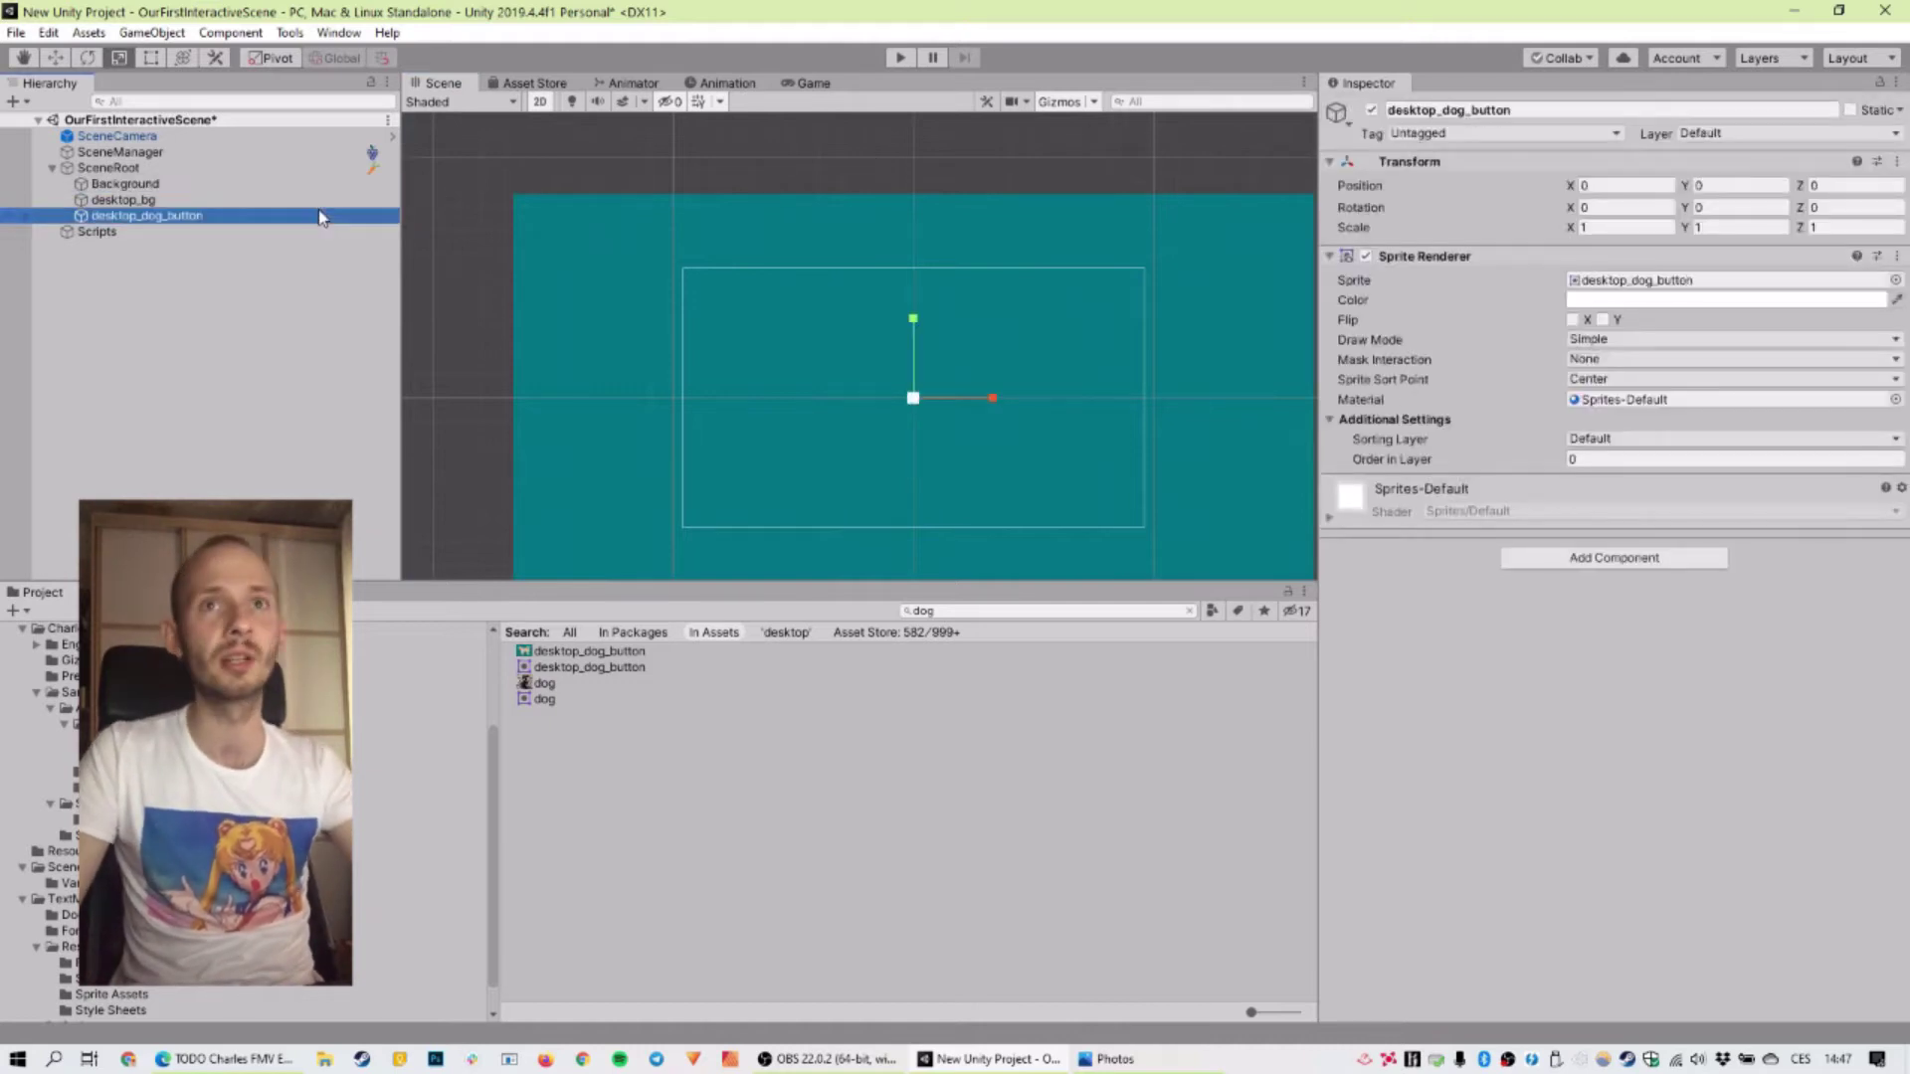
{"action": "left_click", "coordinate": [316, 201]}
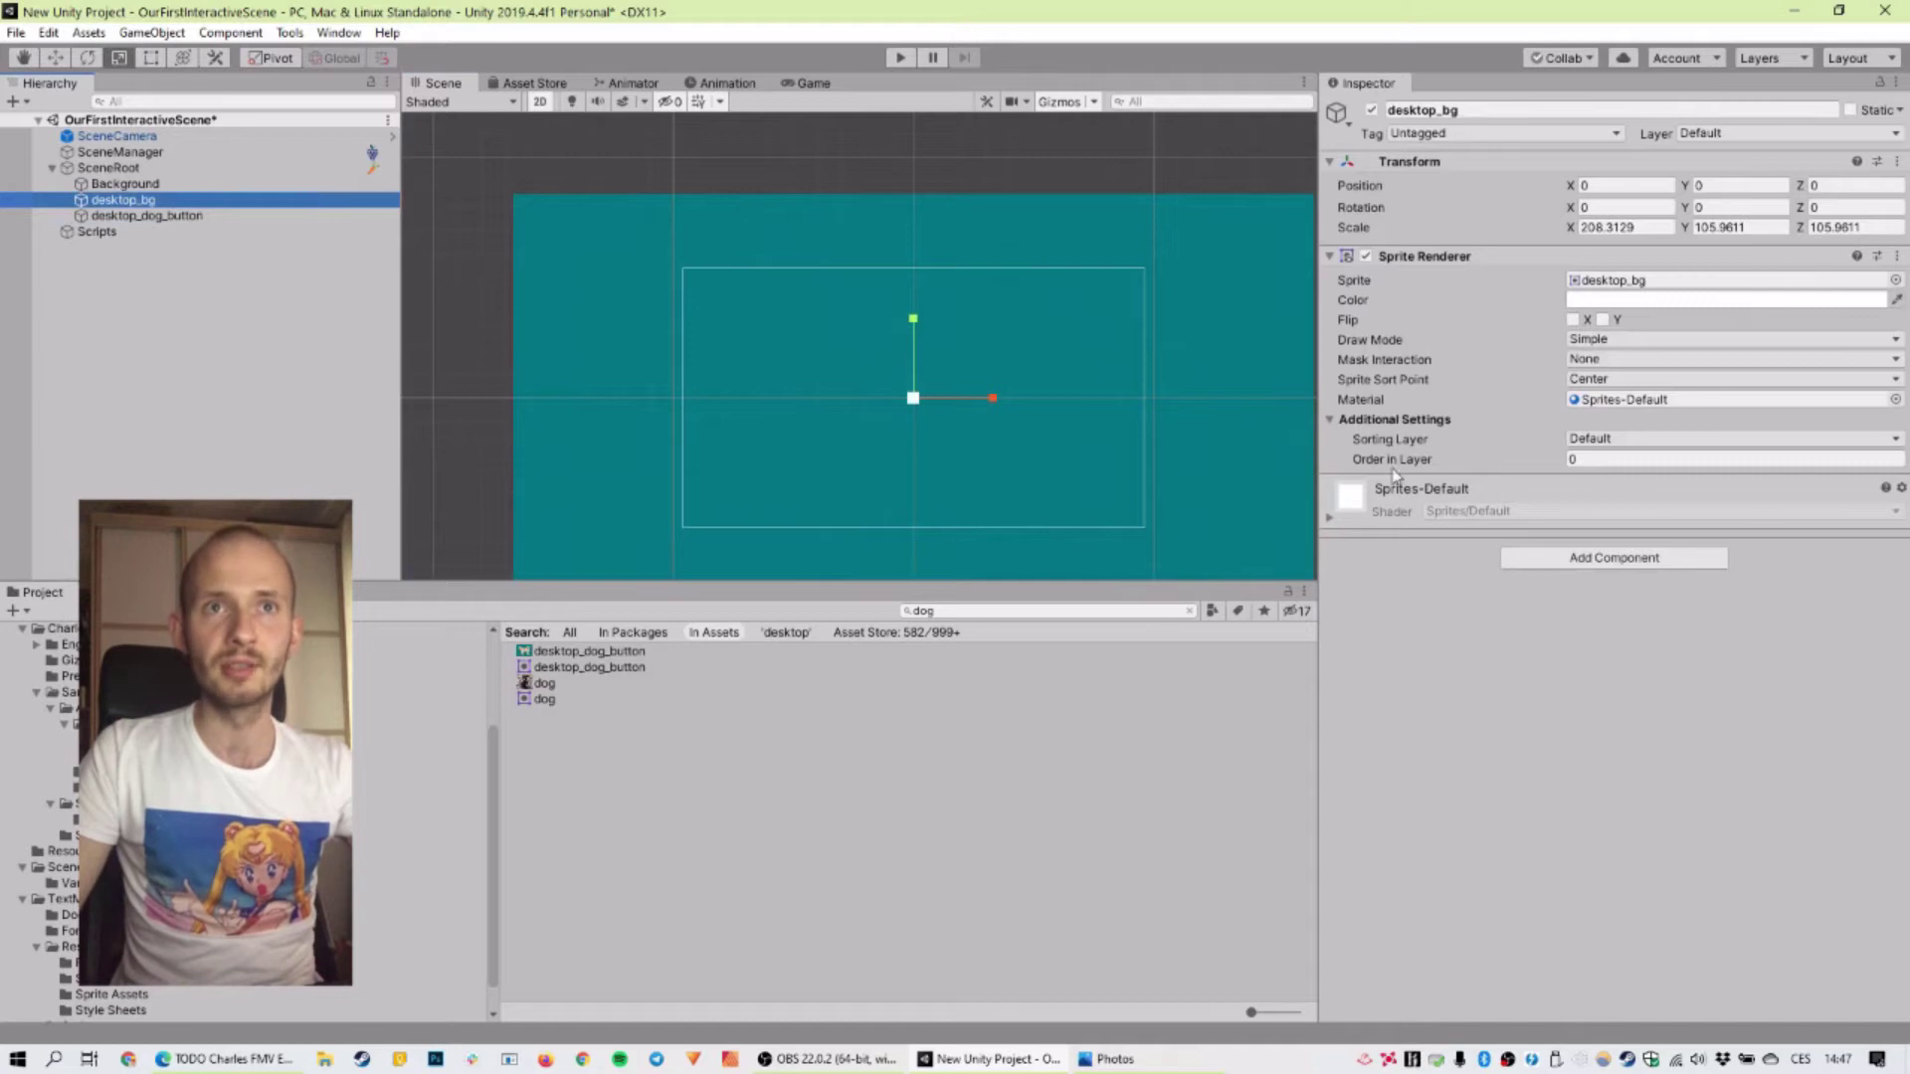
{"action": "key", "text": "Down"}
{"action": "key", "text": "Up"}
{"action": "left_click", "coordinate": [1612, 456]}
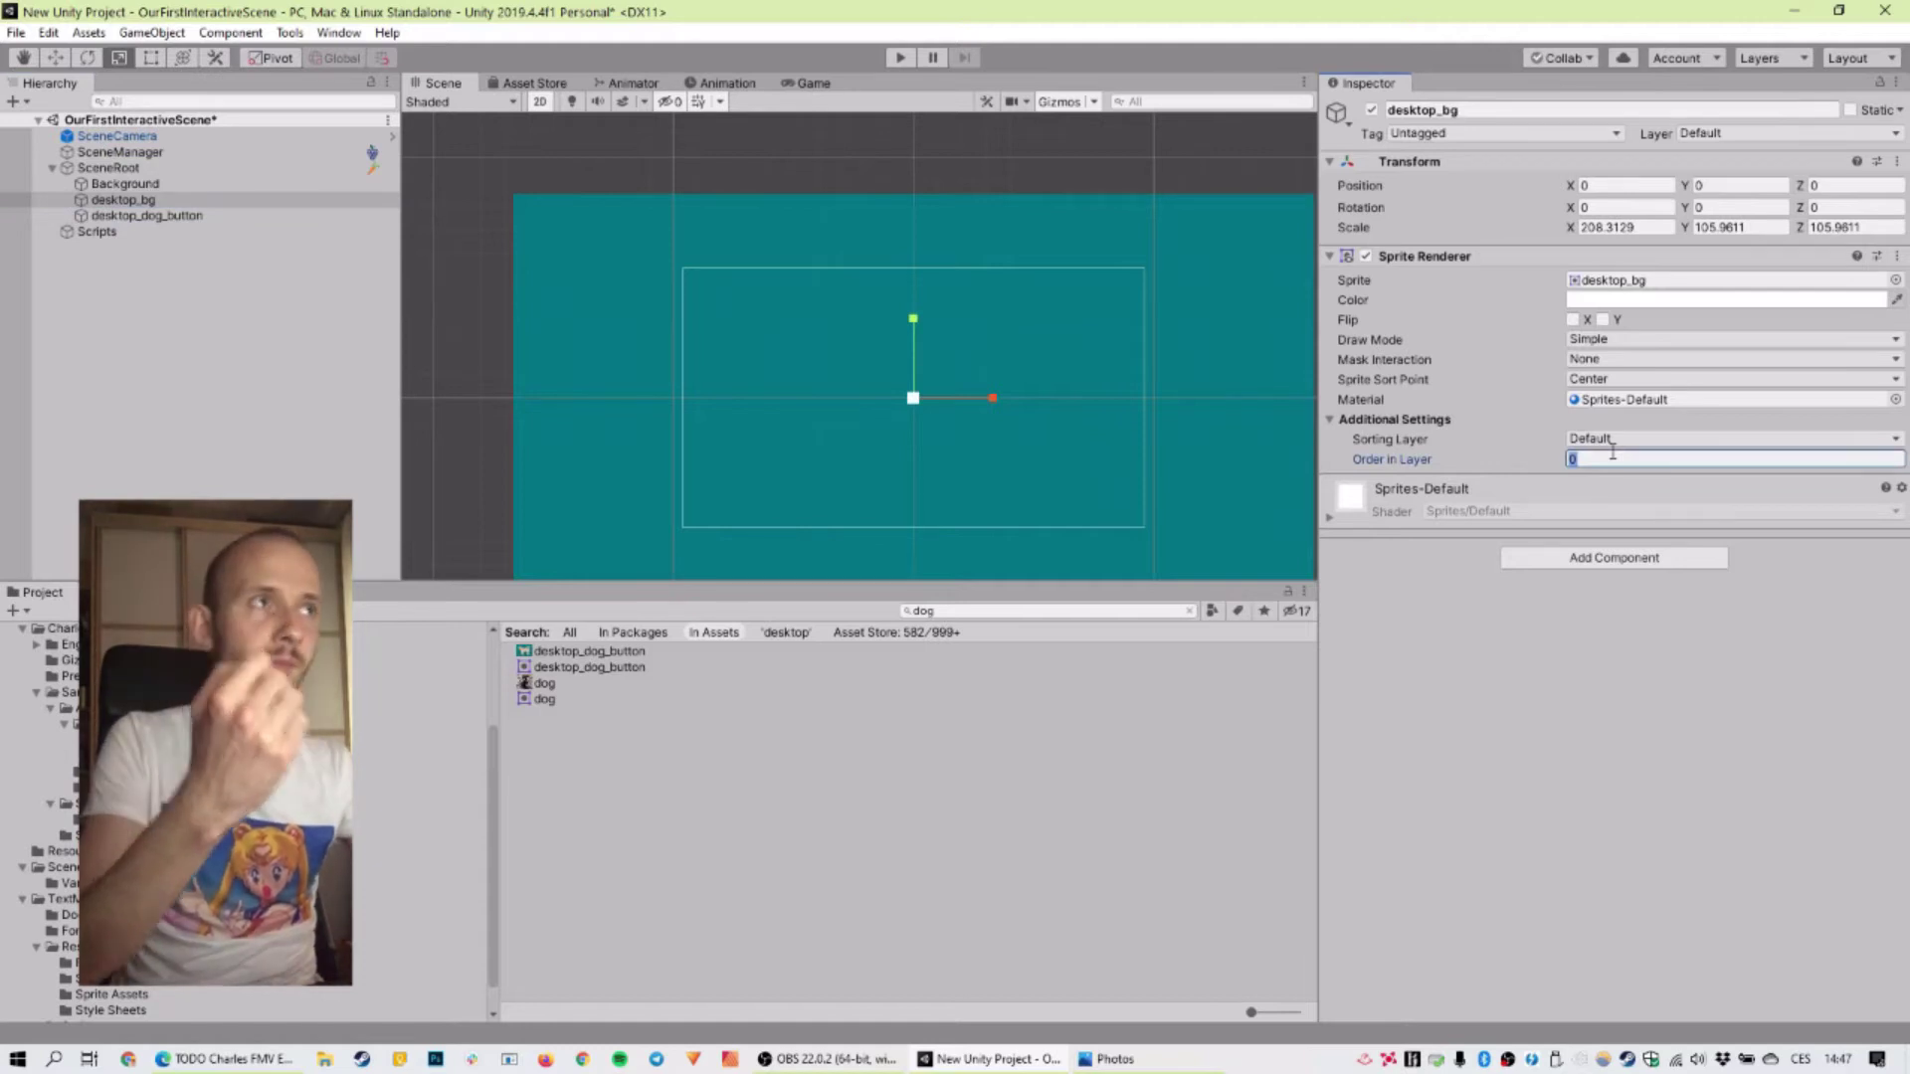
{"action": "type", "text": "-3"}
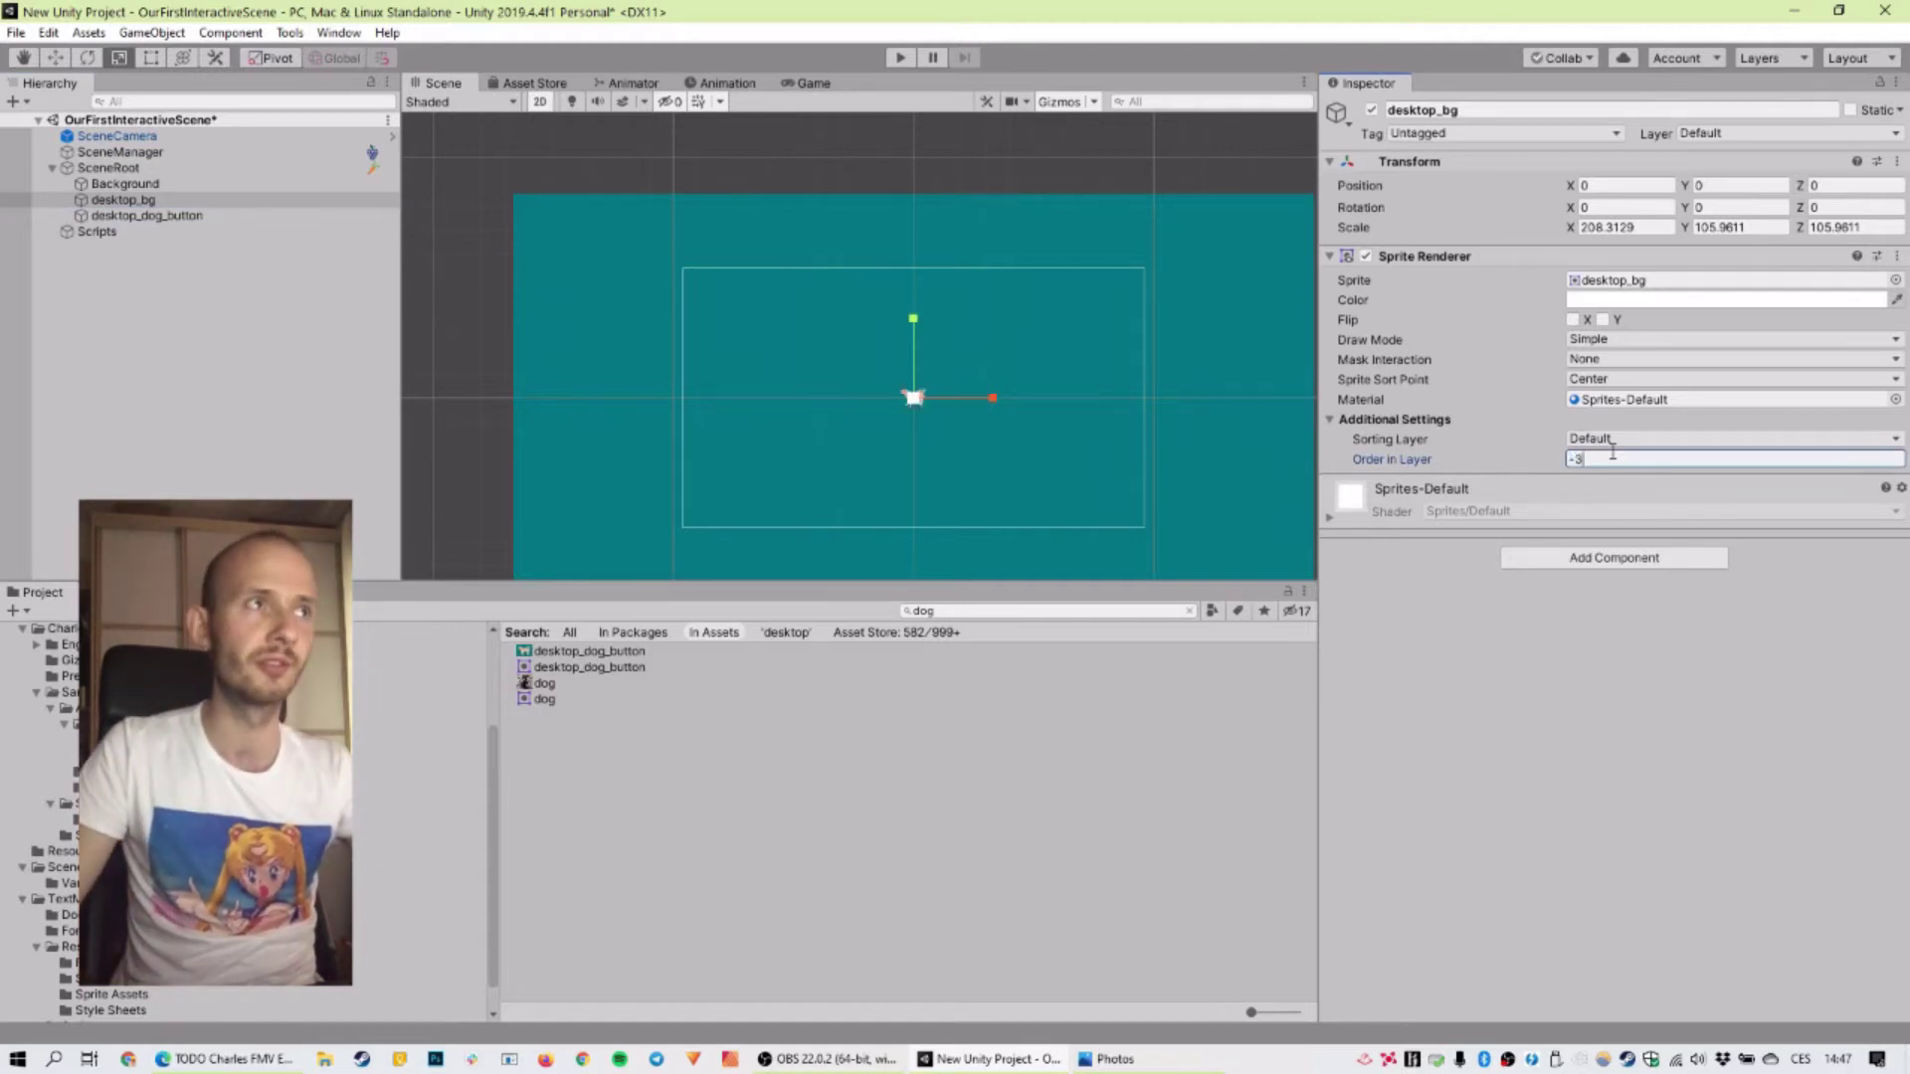
{"action": "left_click", "coordinate": [314, 217]}
{"action": "left_click", "coordinate": [1632, 460]}
{"action": "type", "text": "1"}
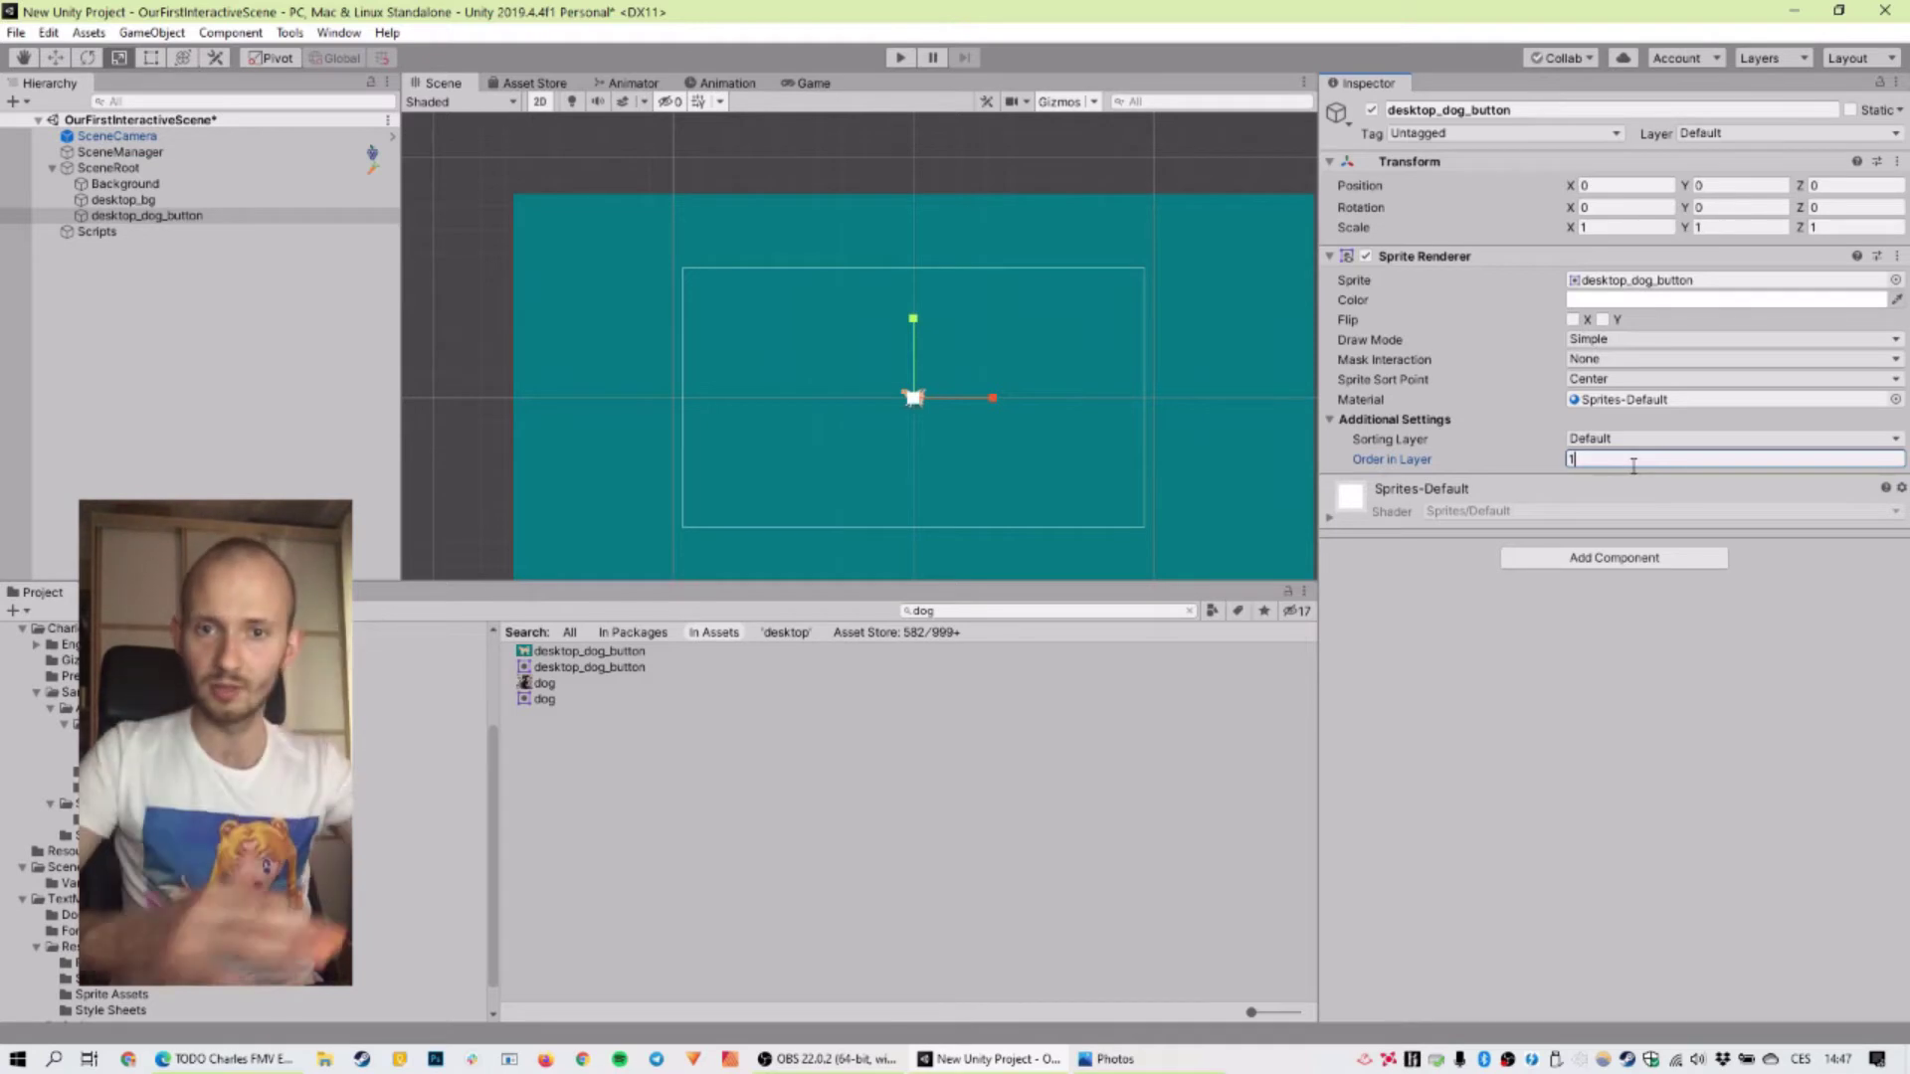
{"action": "scroll", "coordinate": [927, 386], "scroll_direction": "up", "scroll_amount": 1}
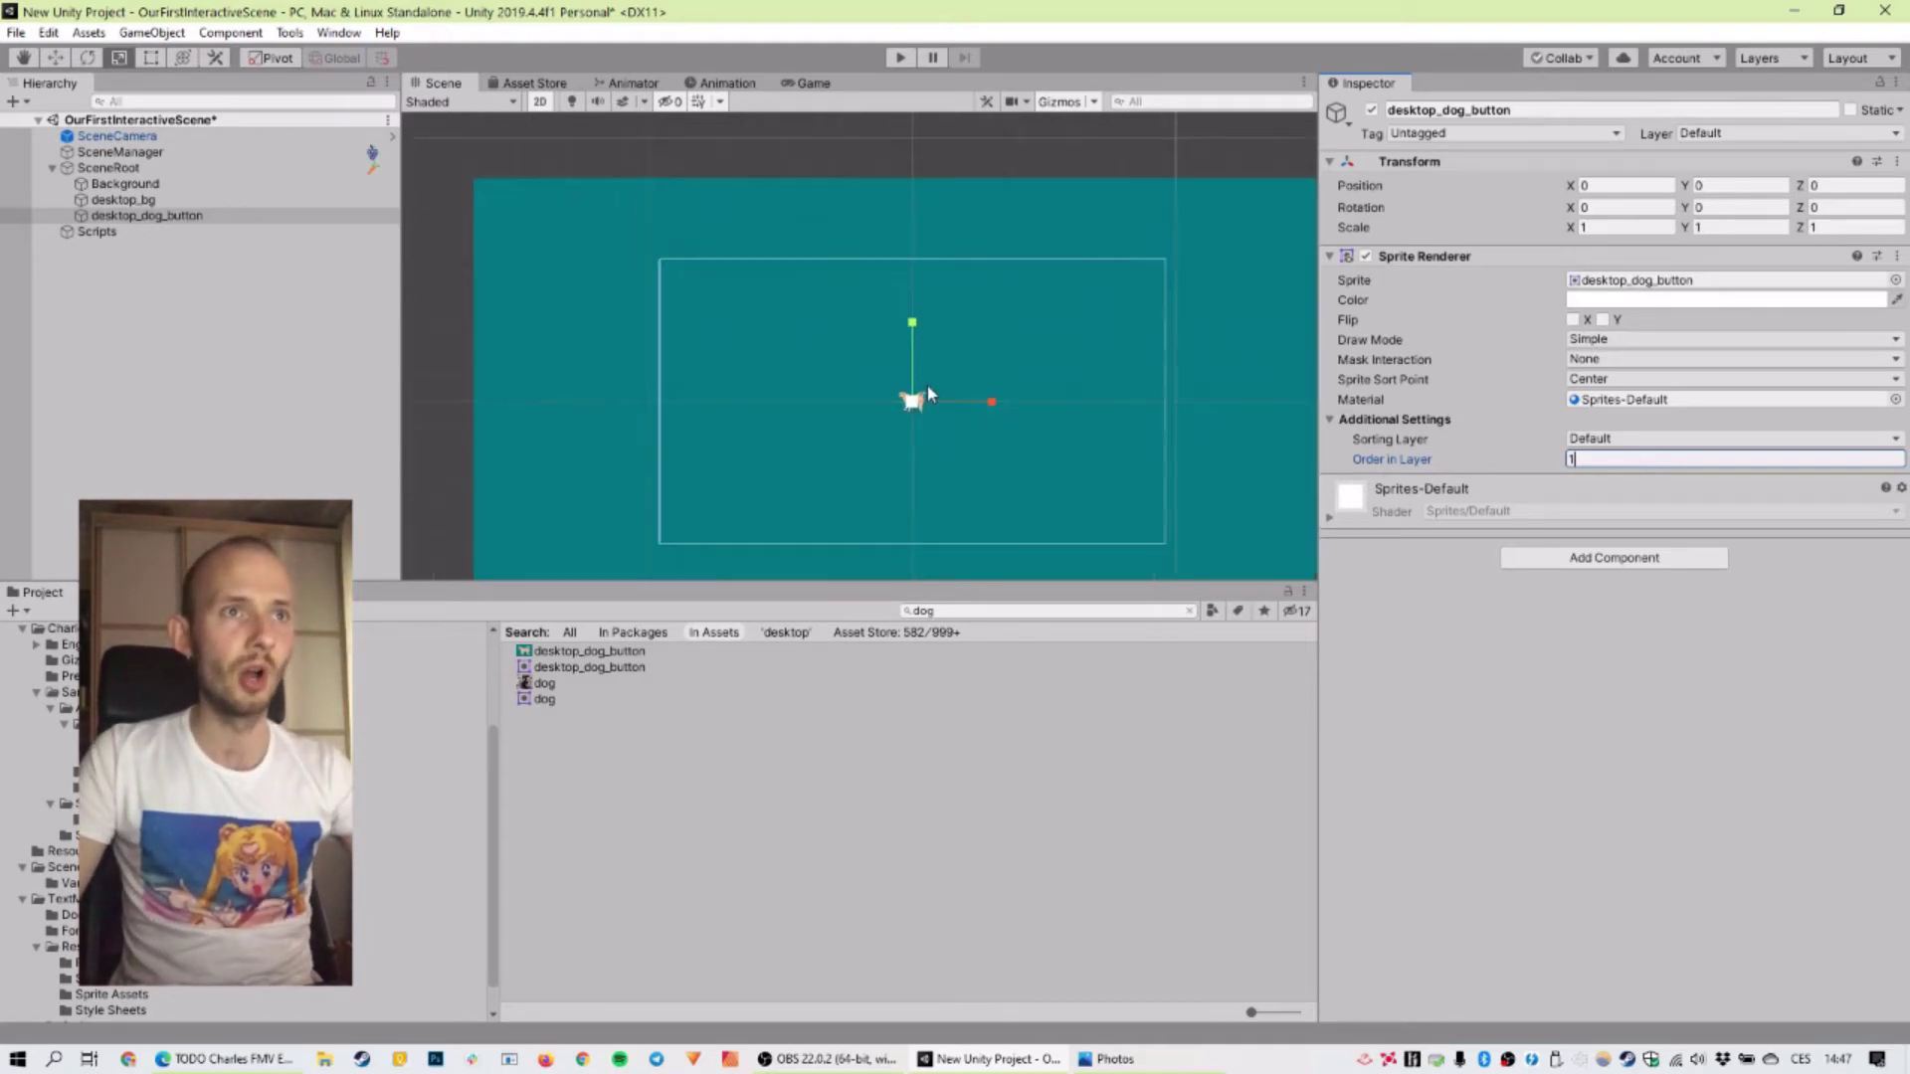
{"action": "left_click", "coordinate": [282, 264]}
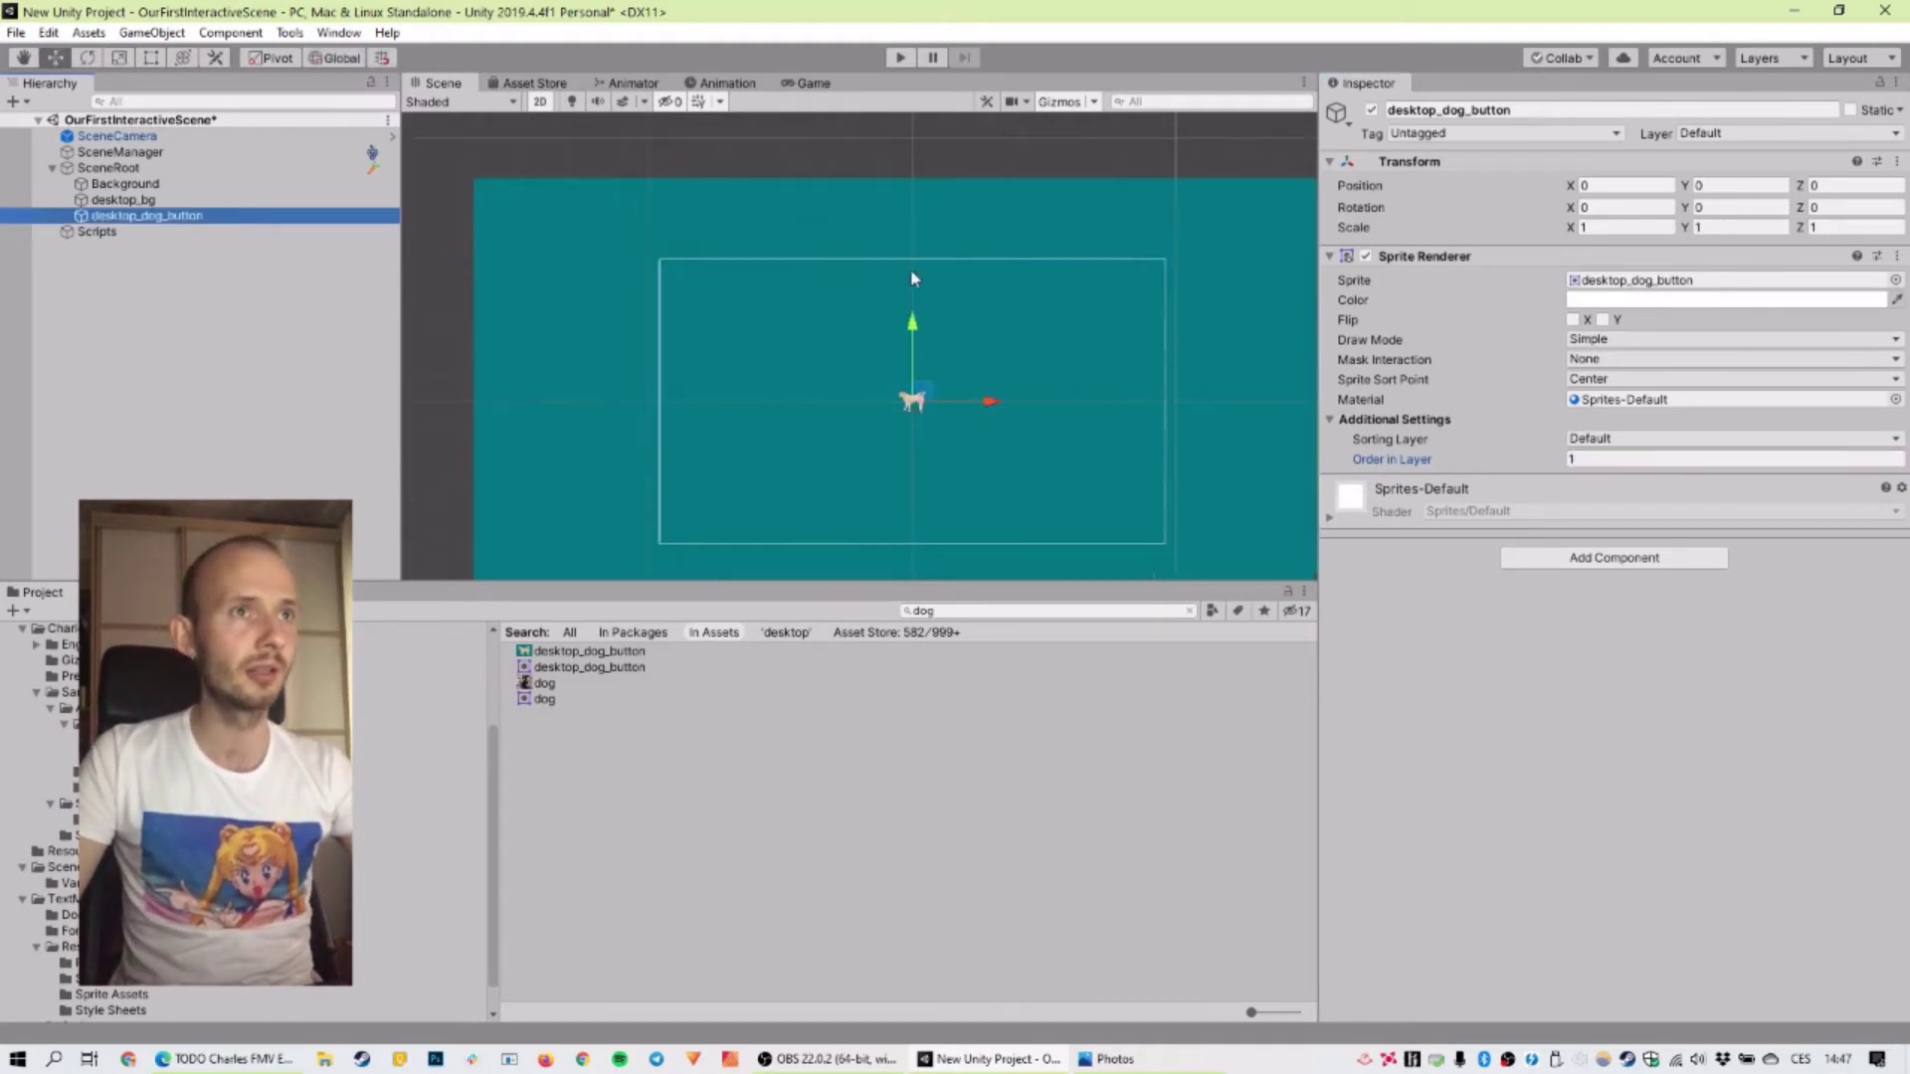
Step: Scale the dog to 3.6232, move it up-left of centre to -478, 201, and save
{"action": "left_click", "coordinate": [914, 406]}
{"action": "left_click_drag", "start_coordinate": [914, 406], "coordinate": [1106, 385]}
{"action": "key", "text": "w"}
{"action": "left_click_drag", "start_coordinate": [921, 392], "coordinate": [796, 338]}
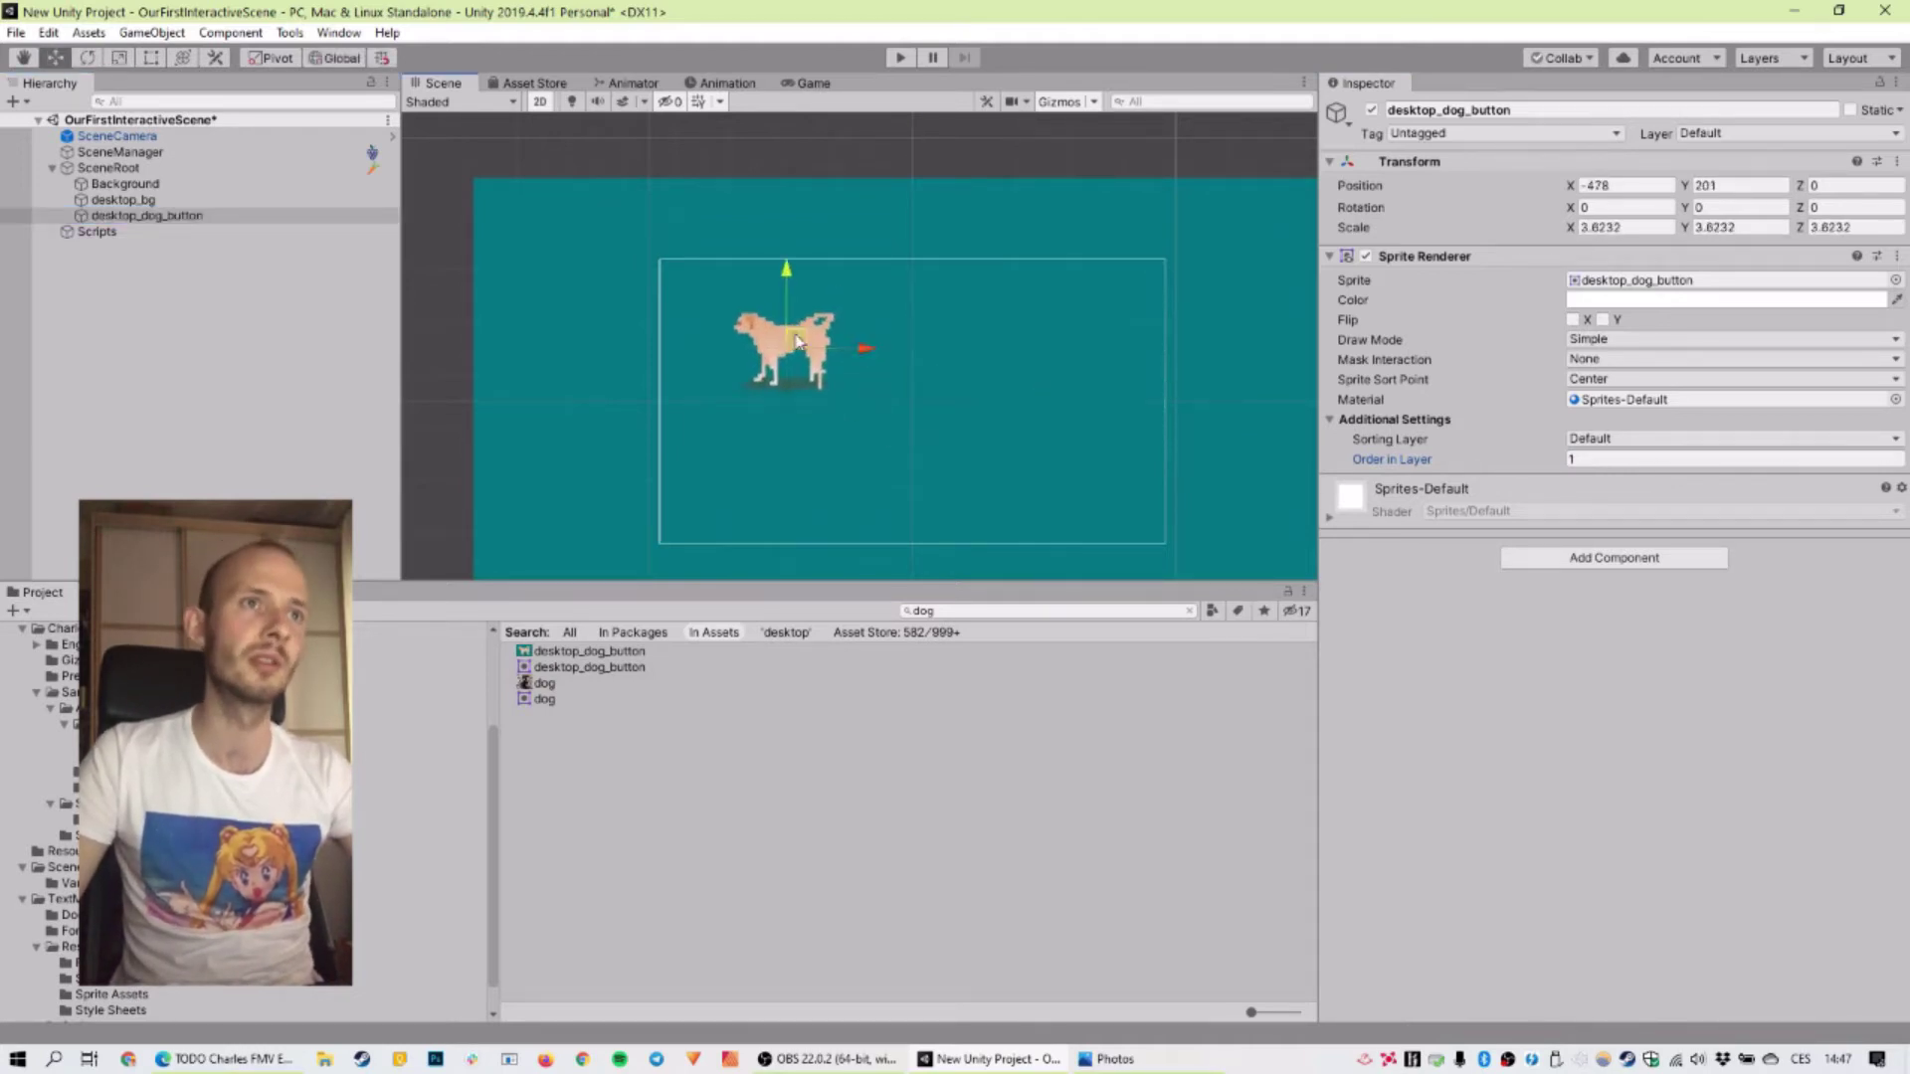
{"action": "left_click", "coordinate": [915, 248]}
{"action": "key", "text": "ctrl+s"}
Step: Preview the dog in the Game view, then return to the Scene view with desktop_dog_button selected
{"action": "left_click", "coordinate": [807, 83]}
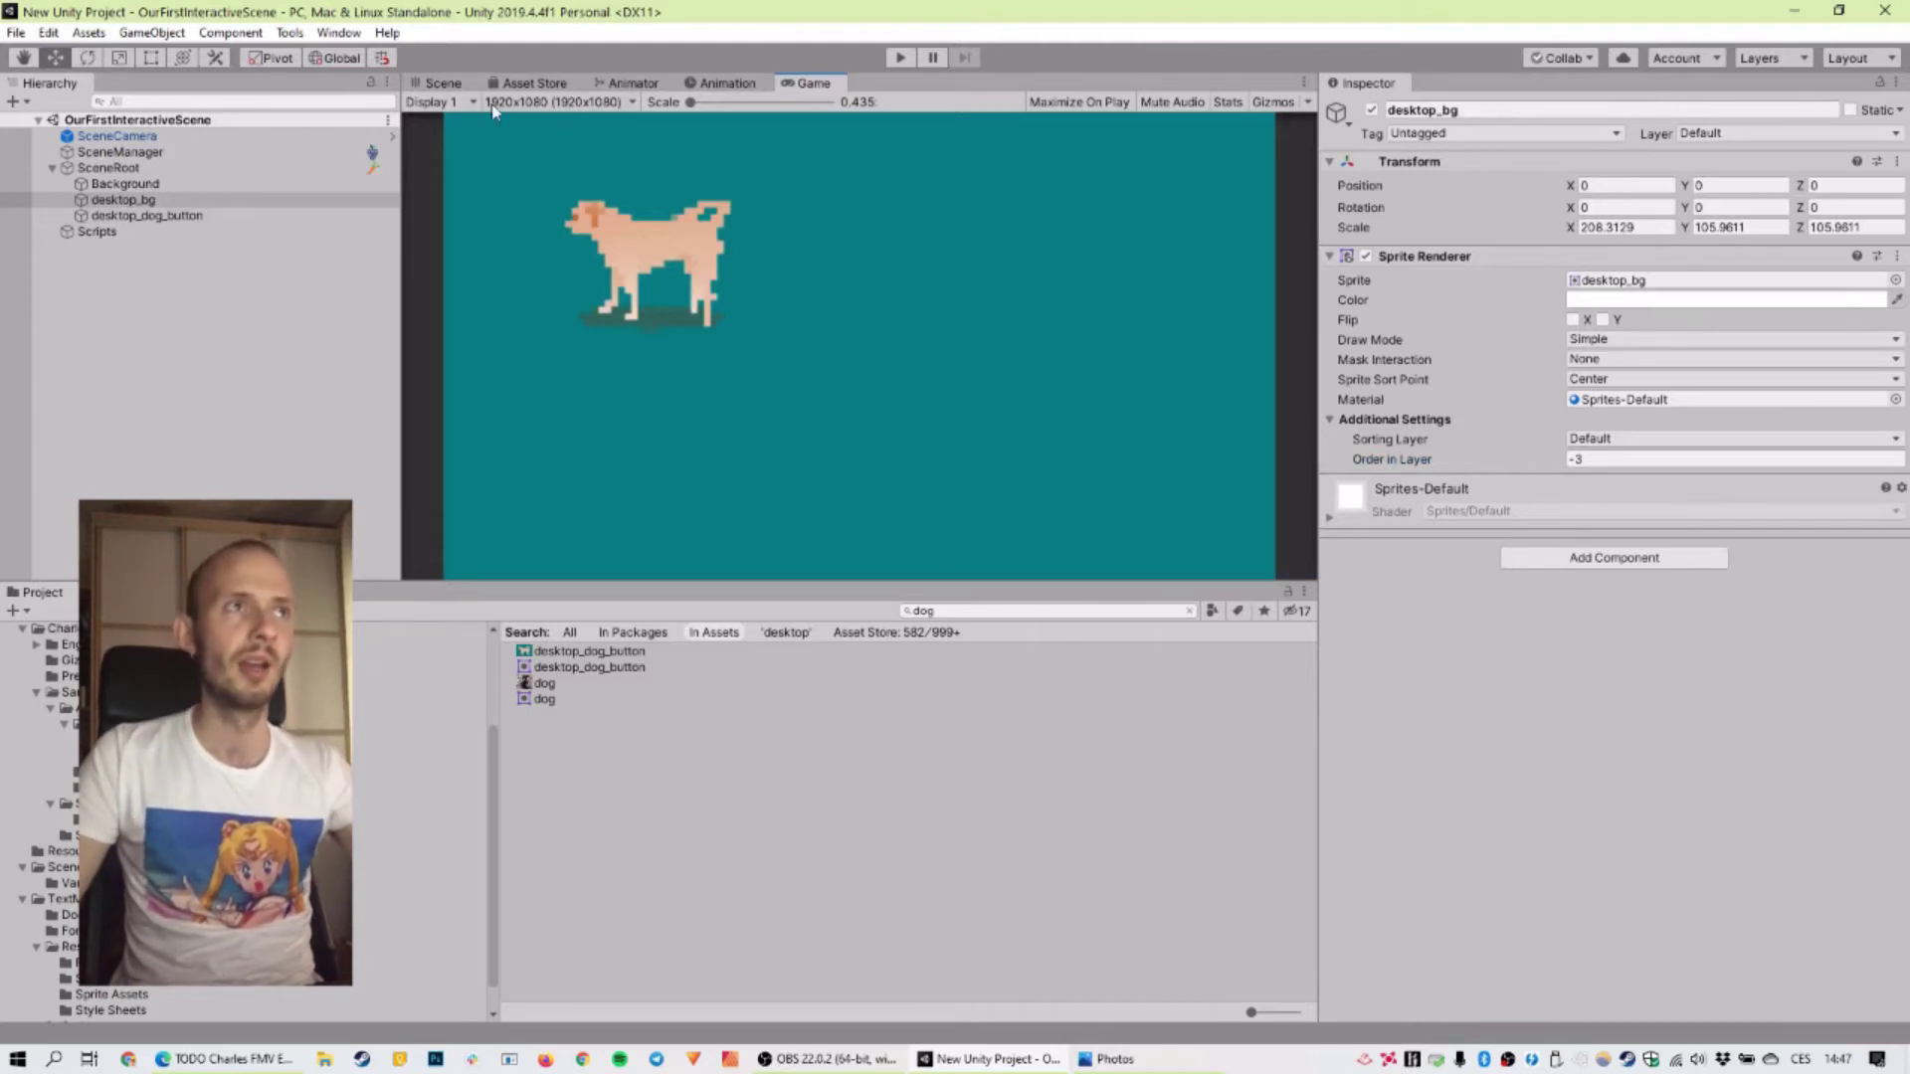
{"action": "left_click", "coordinate": [438, 84]}
{"action": "left_click", "coordinate": [213, 168]}
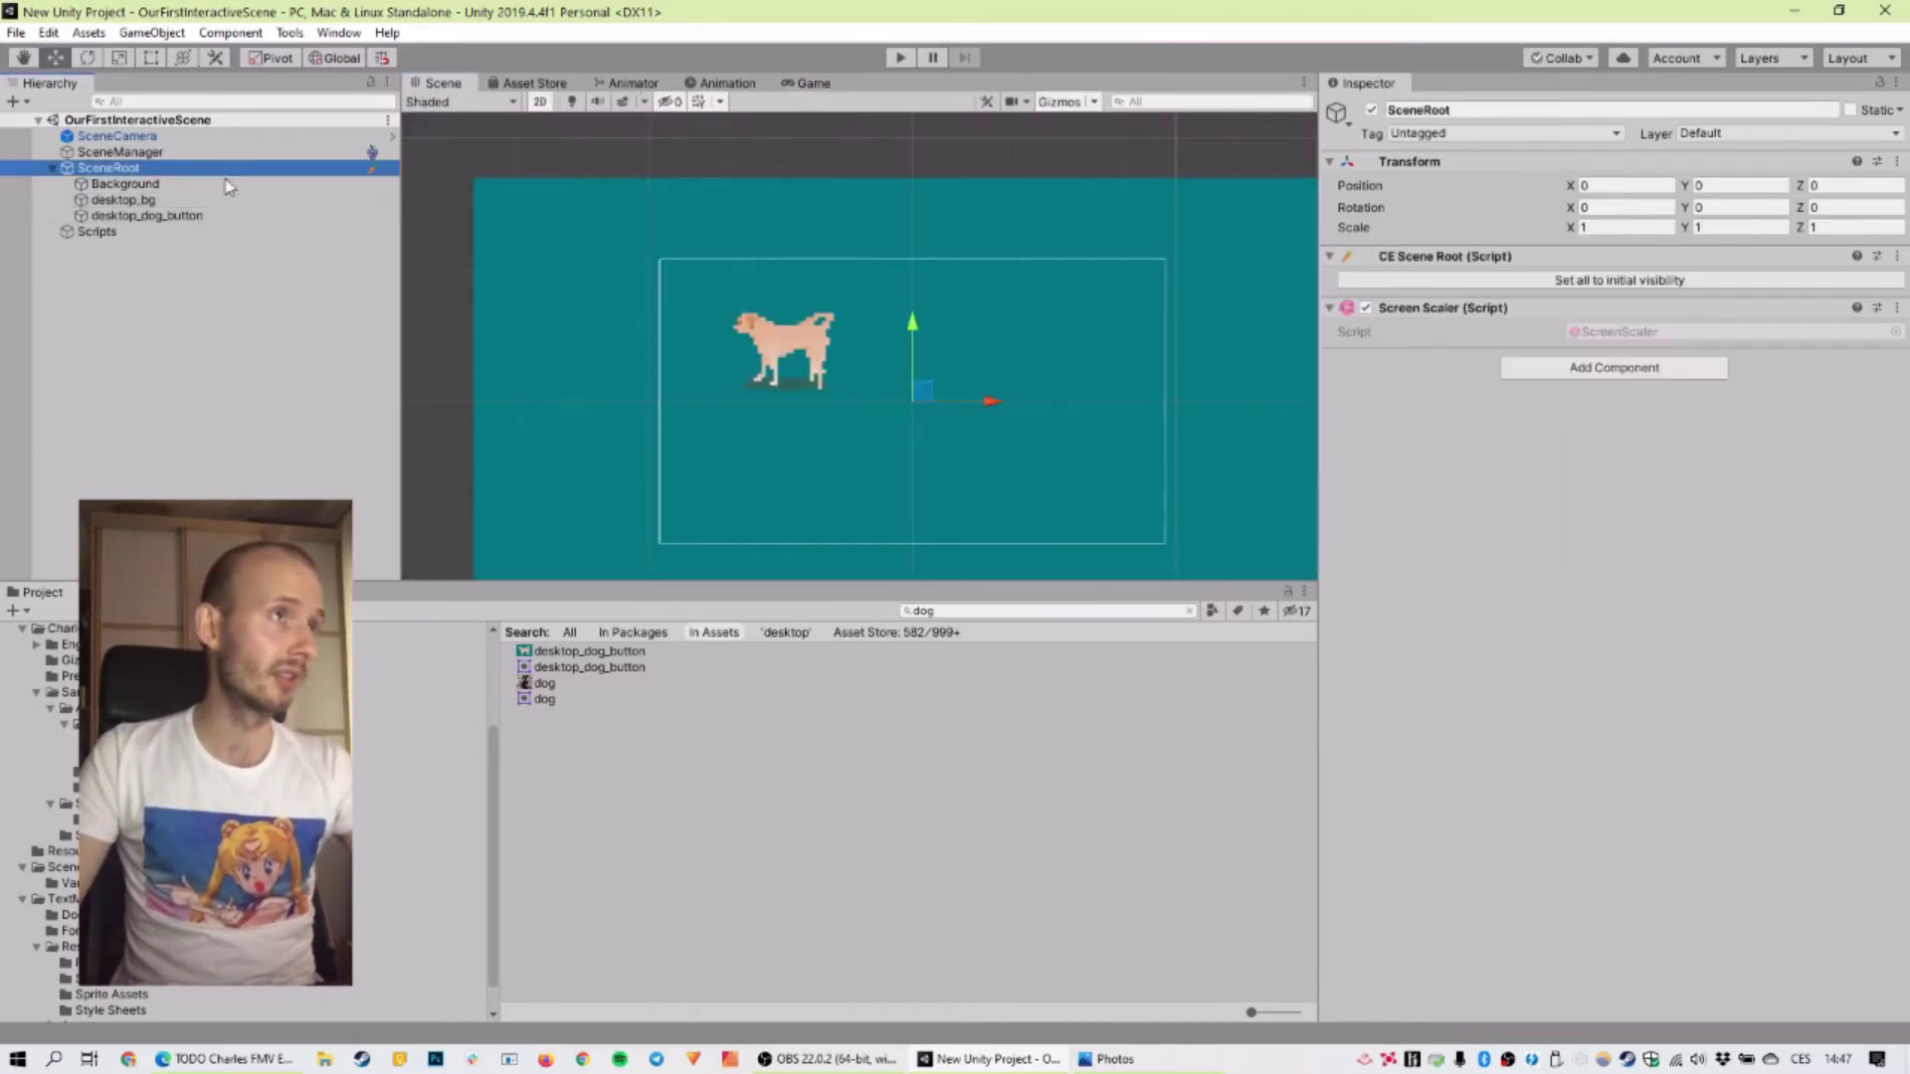
{"action": "left_click", "coordinate": [194, 200]}
{"action": "left_click", "coordinate": [186, 216]}
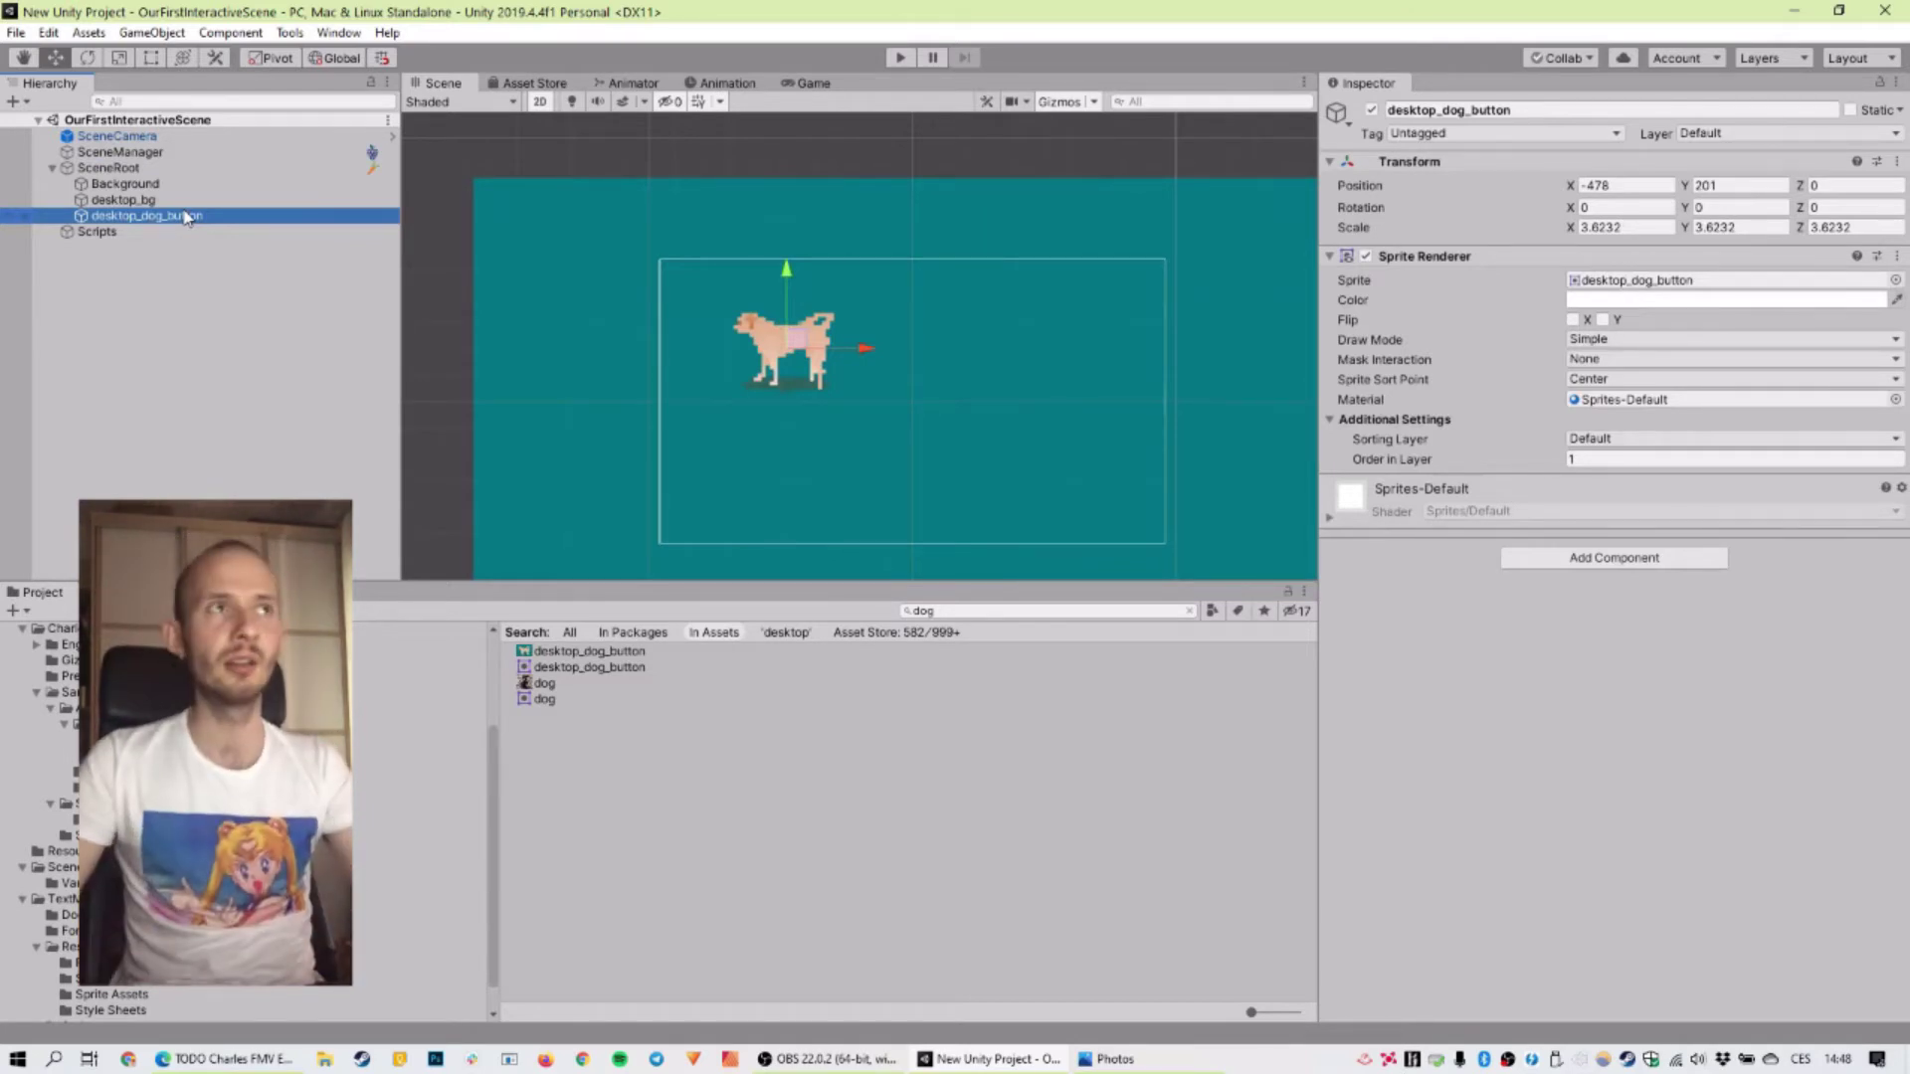
Step: Add a Text child to desktop_dog_button via Charles Engine > Actions > Add Text, placed below the dog
{"action": "left_click", "coordinate": [289, 32]}
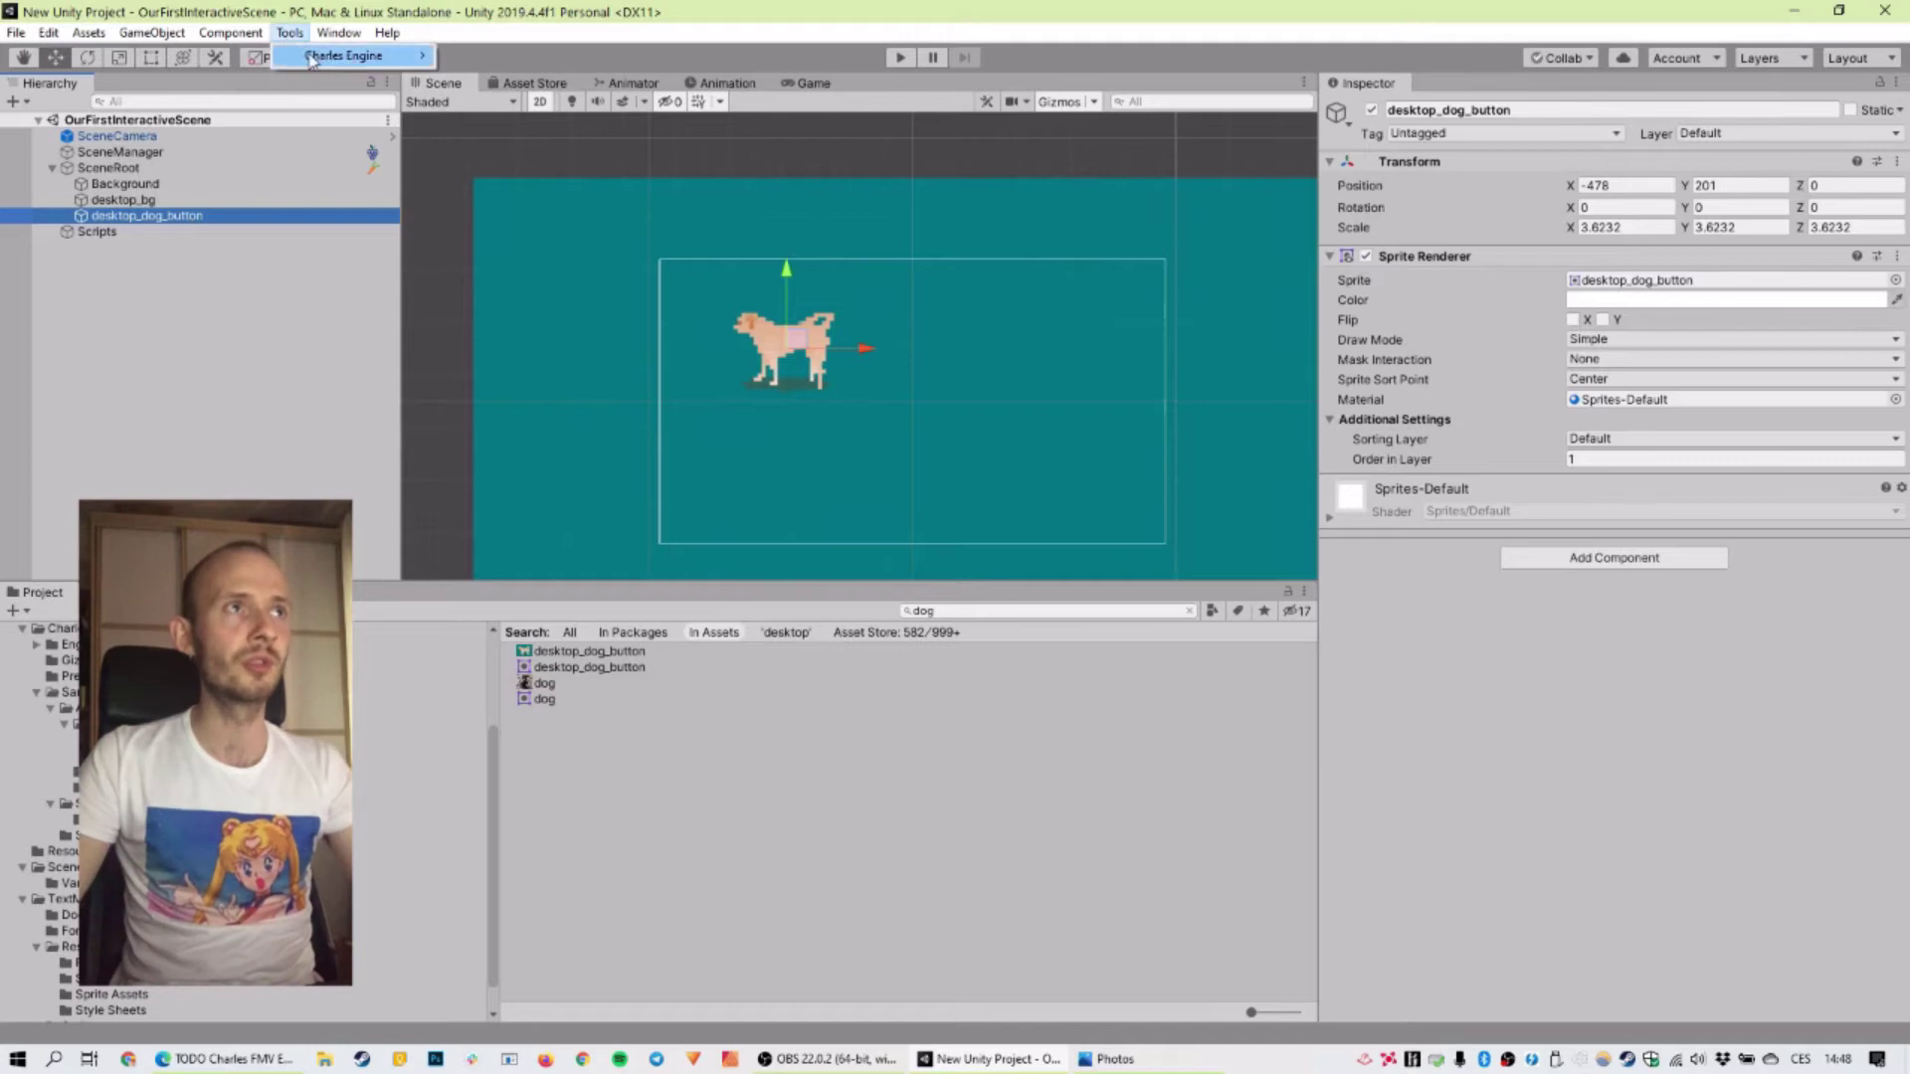
{"action": "mouse_move", "coordinate": [355, 60]}
{"action": "mouse_move", "coordinate": [527, 88]}
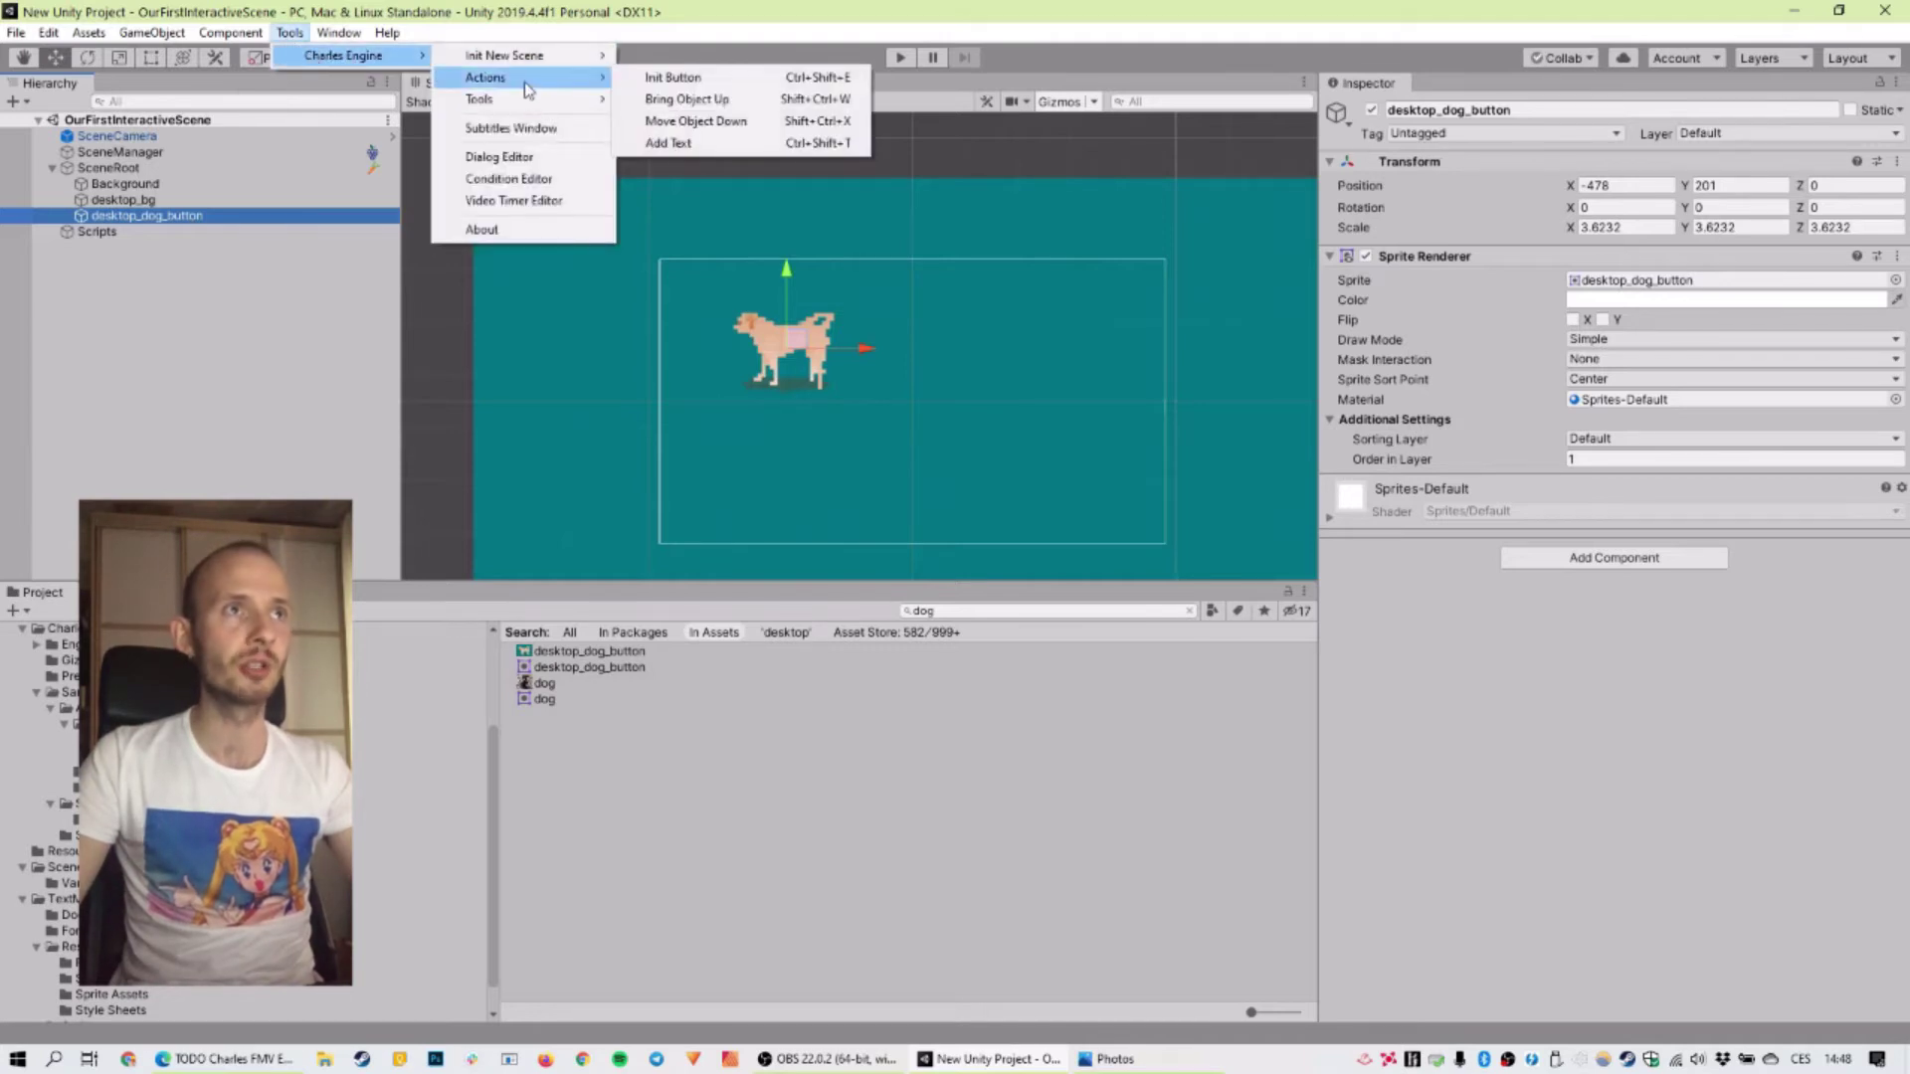
{"action": "left_click", "coordinate": [696, 142]}
{"action": "scroll", "coordinate": [799, 361], "scroll_direction": "up", "scroll_amount": 1}
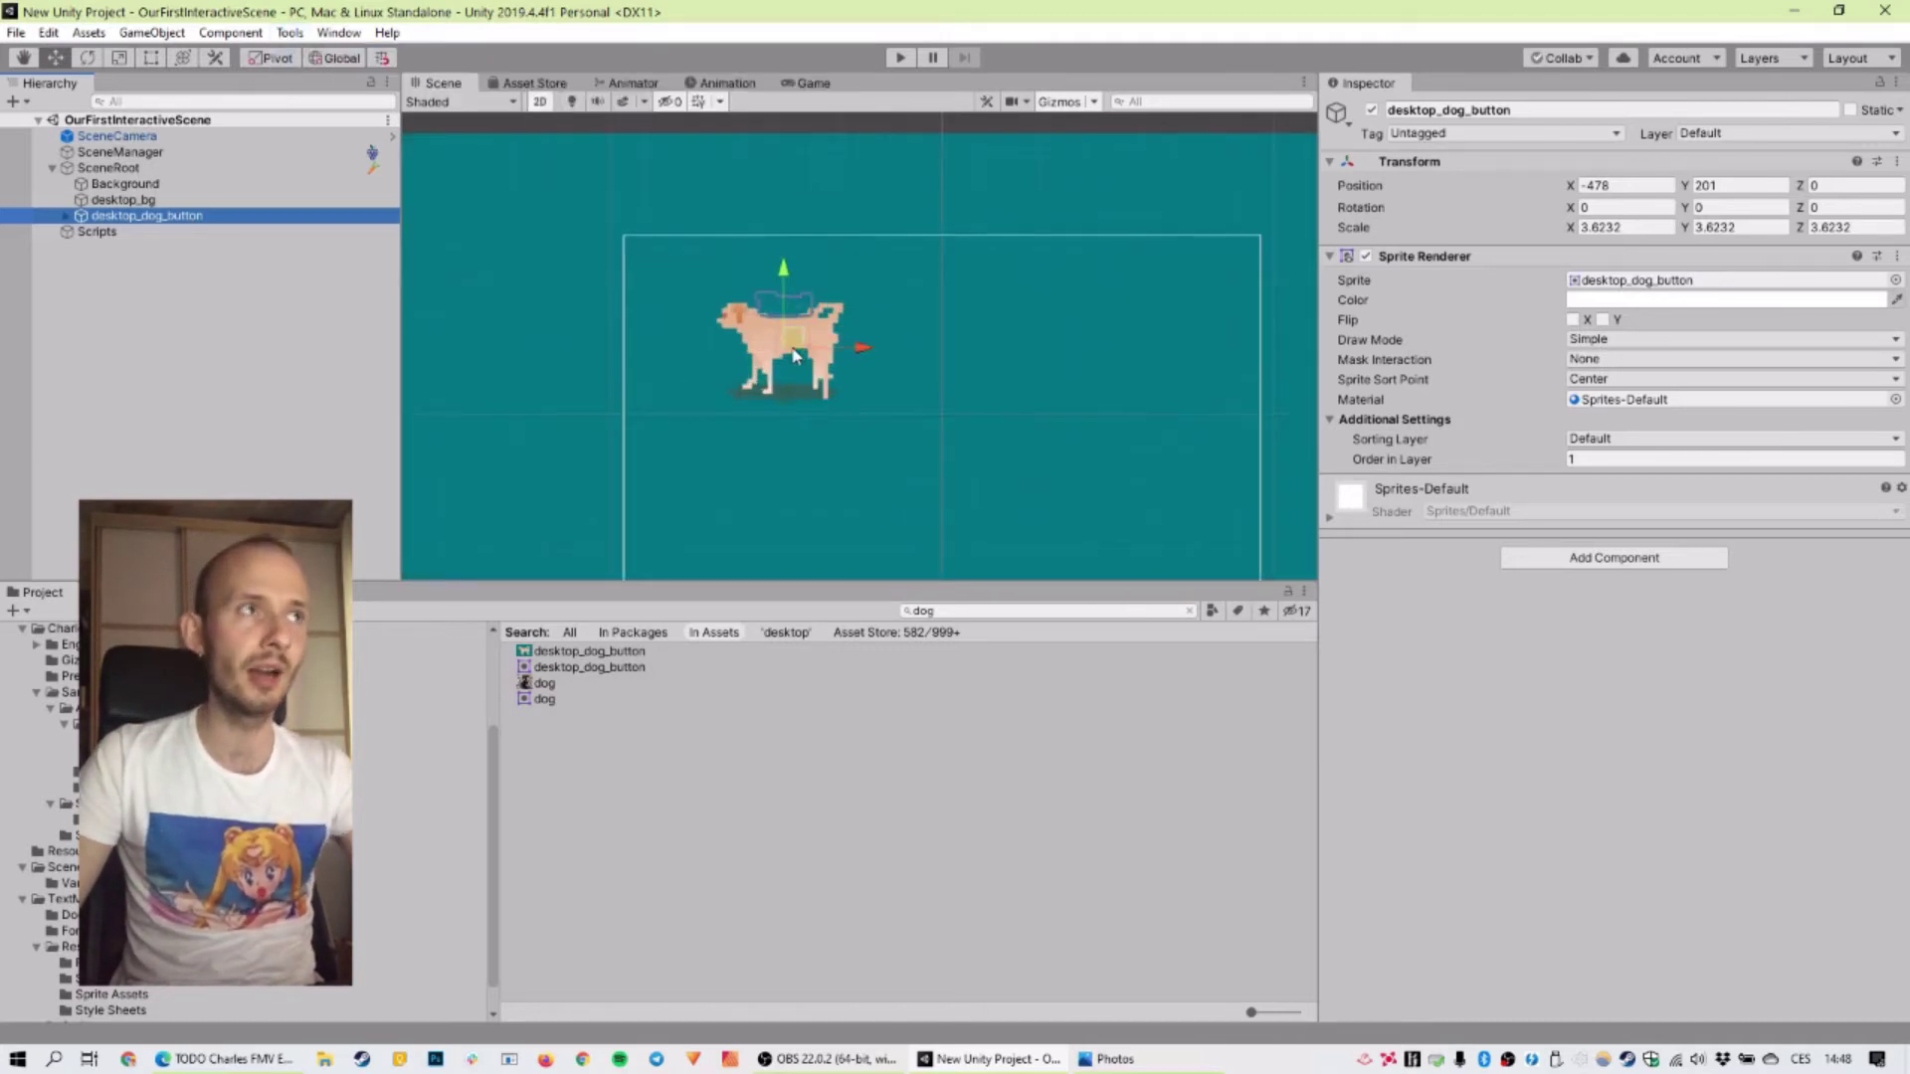
{"action": "left_click", "coordinate": [65, 217]}
{"action": "left_click", "coordinate": [117, 230]}
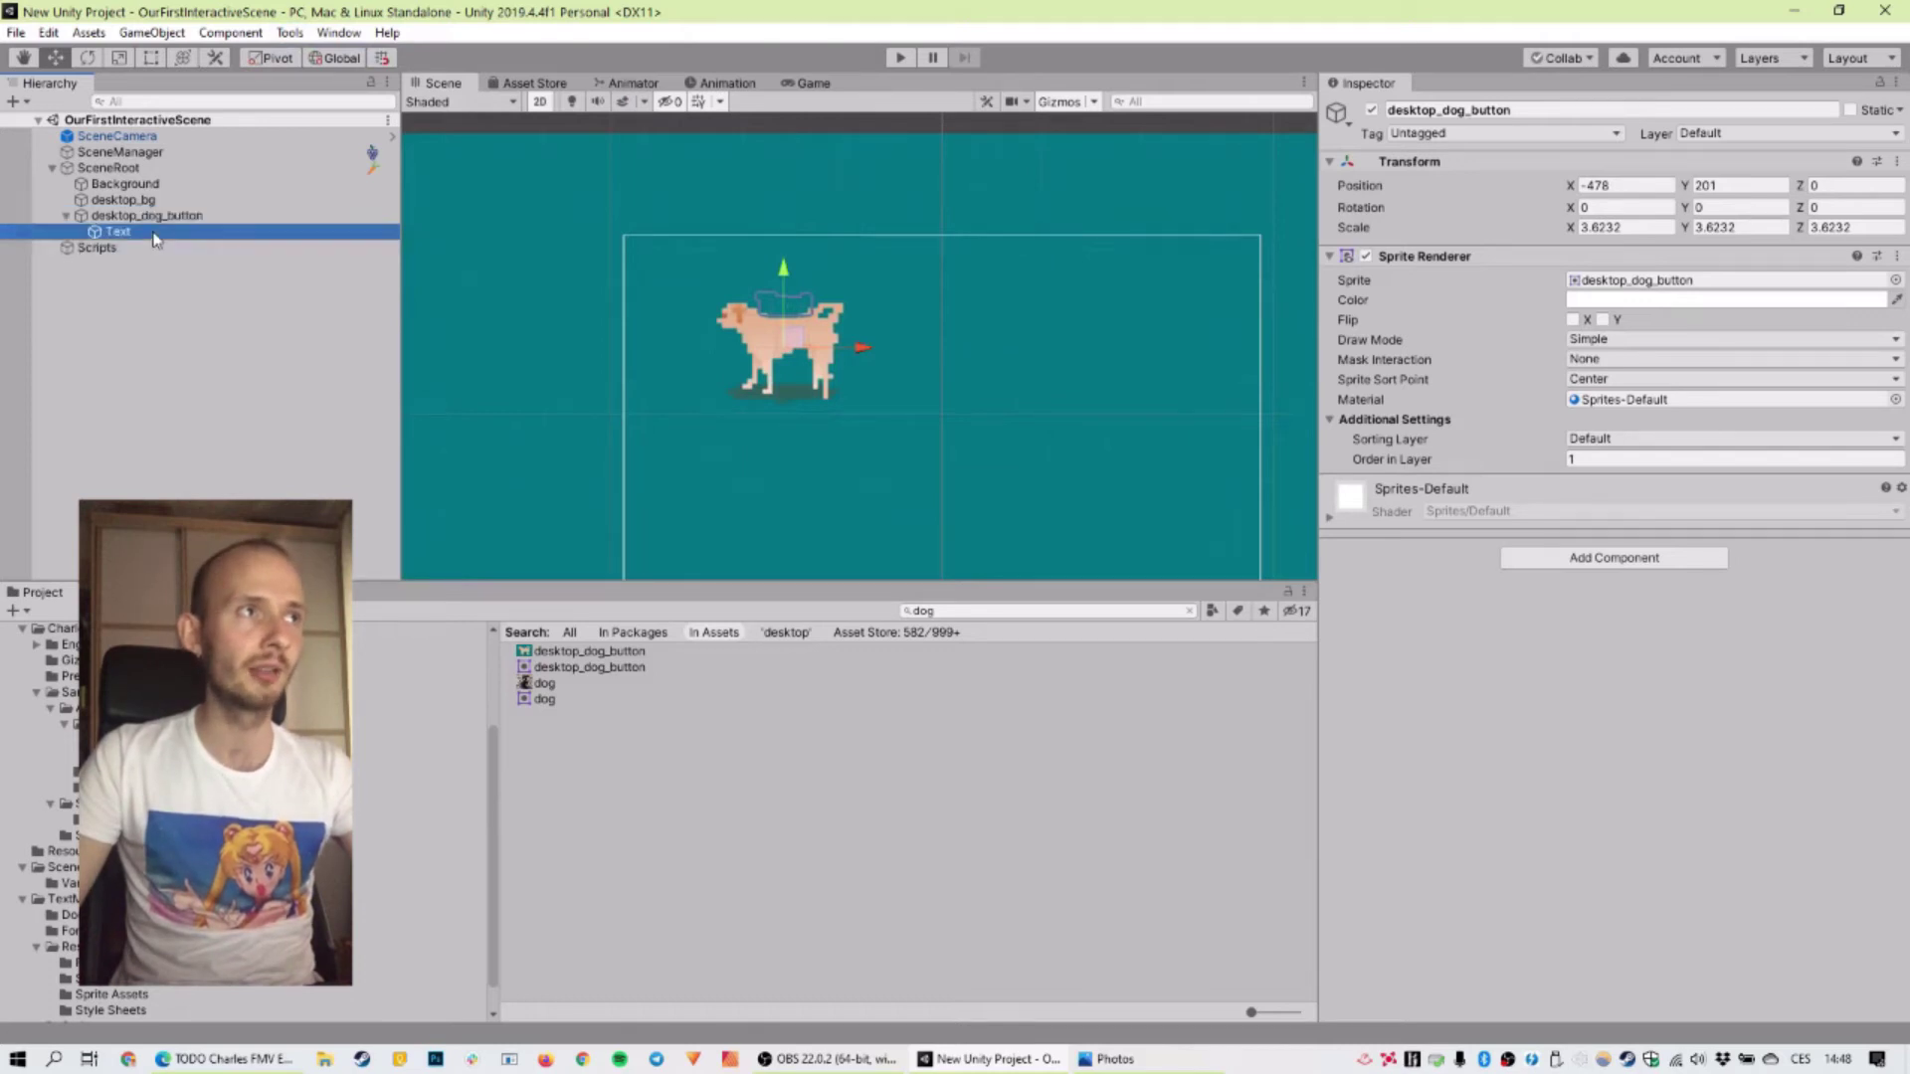
{"action": "left_click_drag", "start_coordinate": [794, 348], "coordinate": [802, 493]}
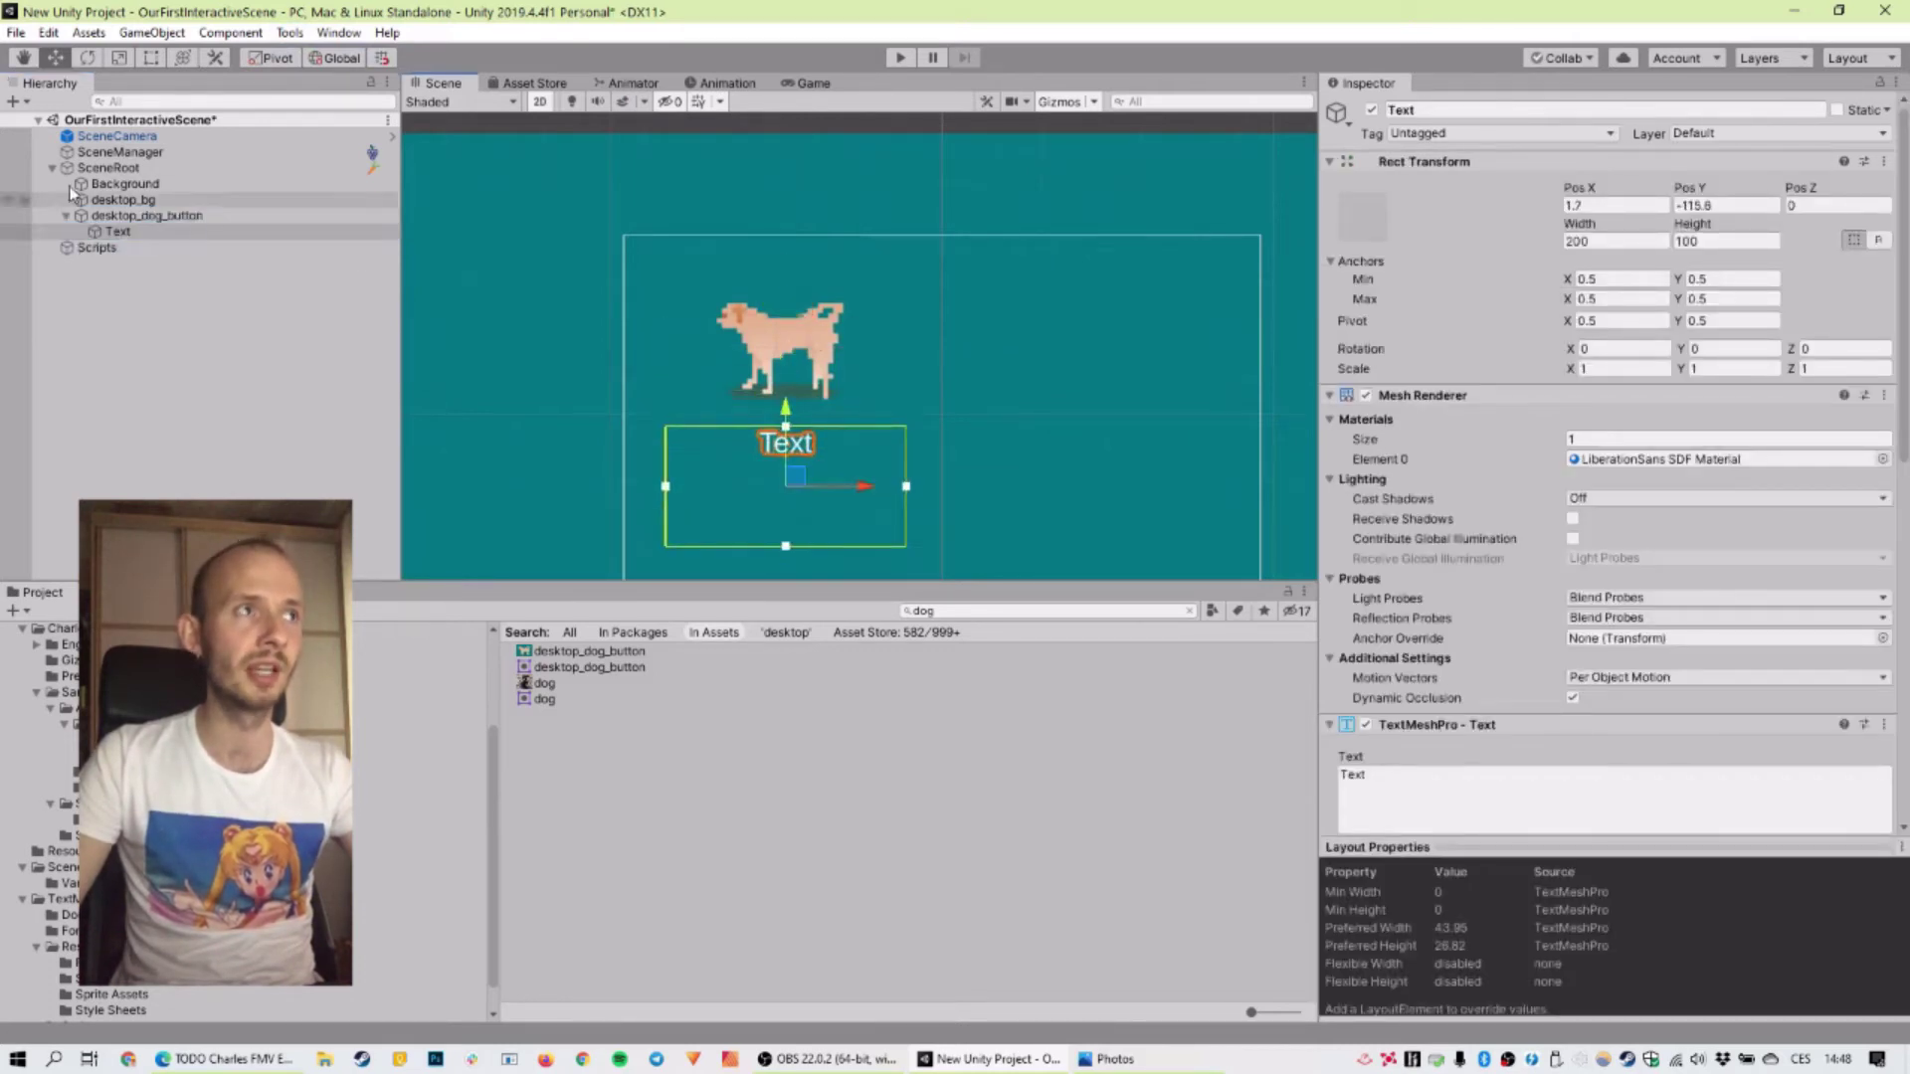
{"action": "left_click", "coordinate": [128, 214]}
{"action": "left_click", "coordinate": [139, 230]}
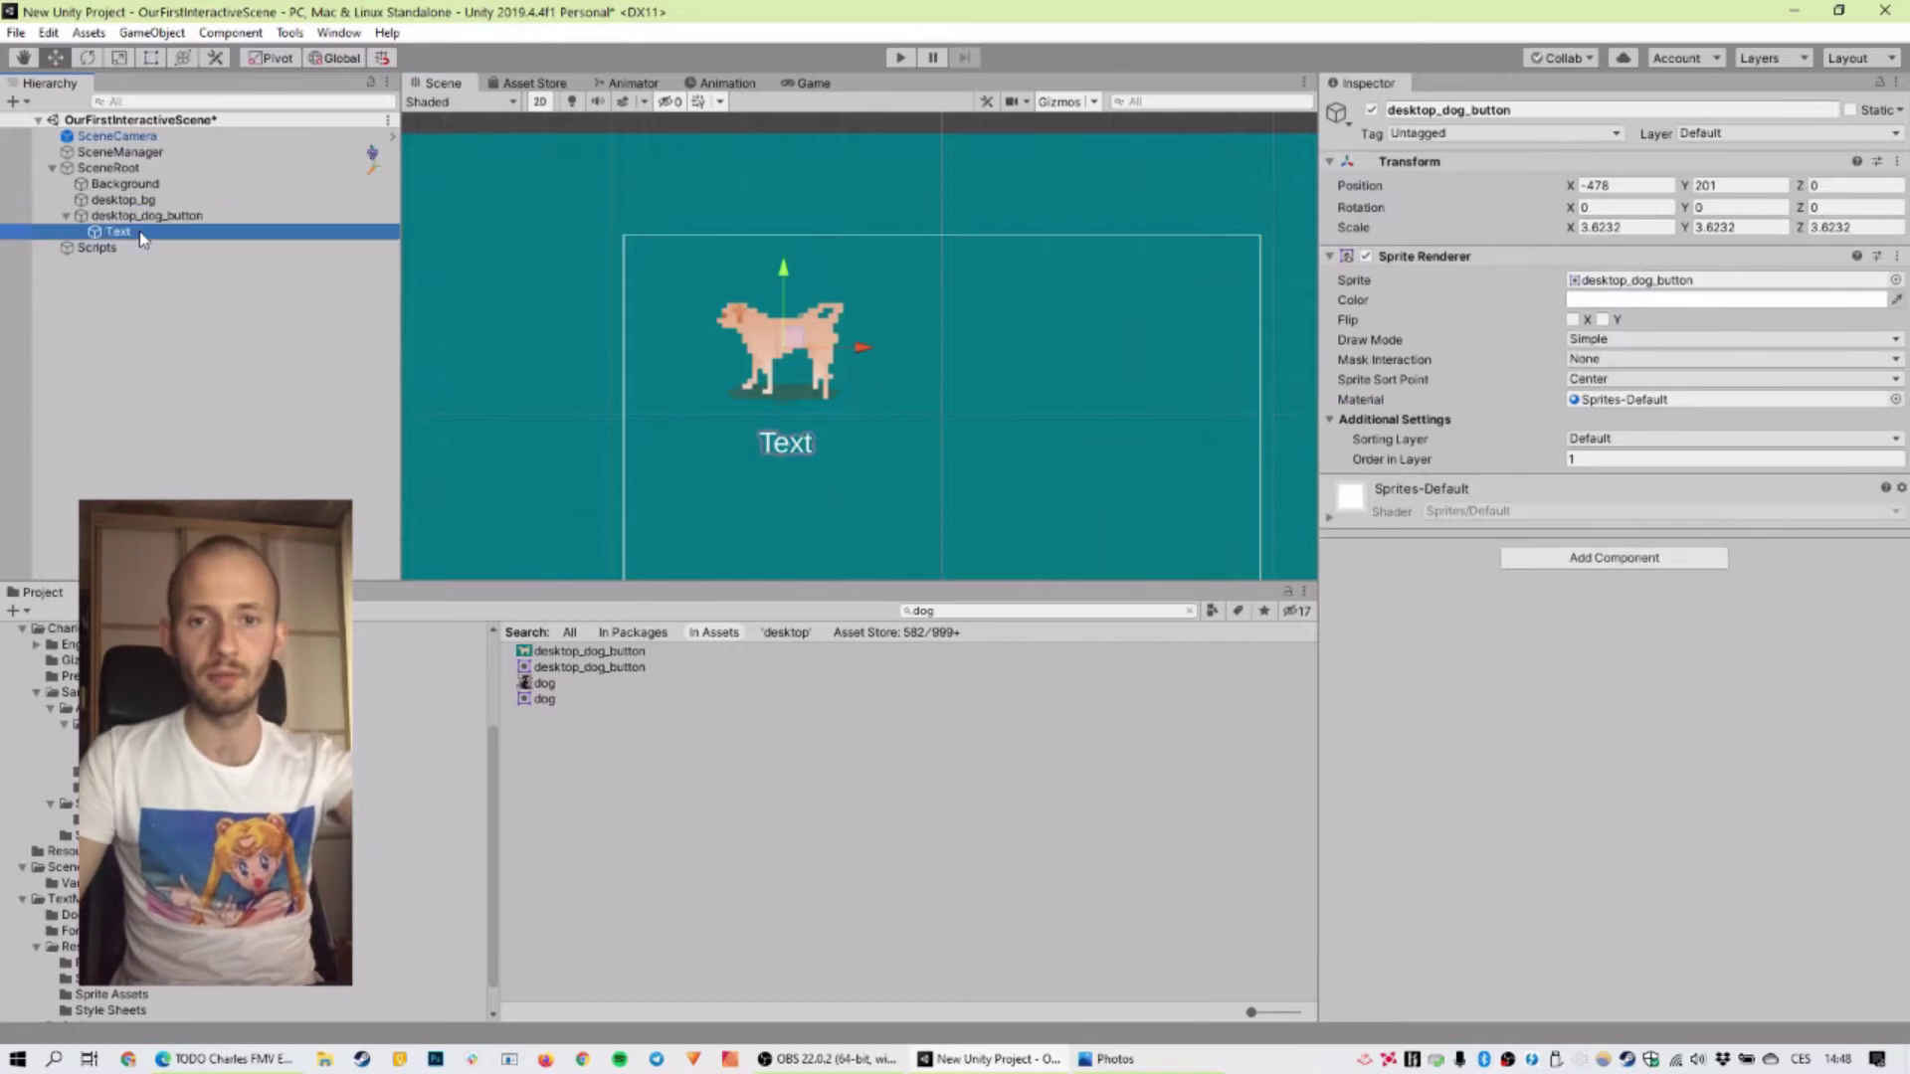
Step: Change the label text to "Click this Dog, pretty please"
{"action": "left_click", "coordinate": [1612, 808]}
{"action": "key", "text": "ctrl+a"}
{"action": "key", "text": "BackSpace"}
{"action": "type", "text": "Click"}
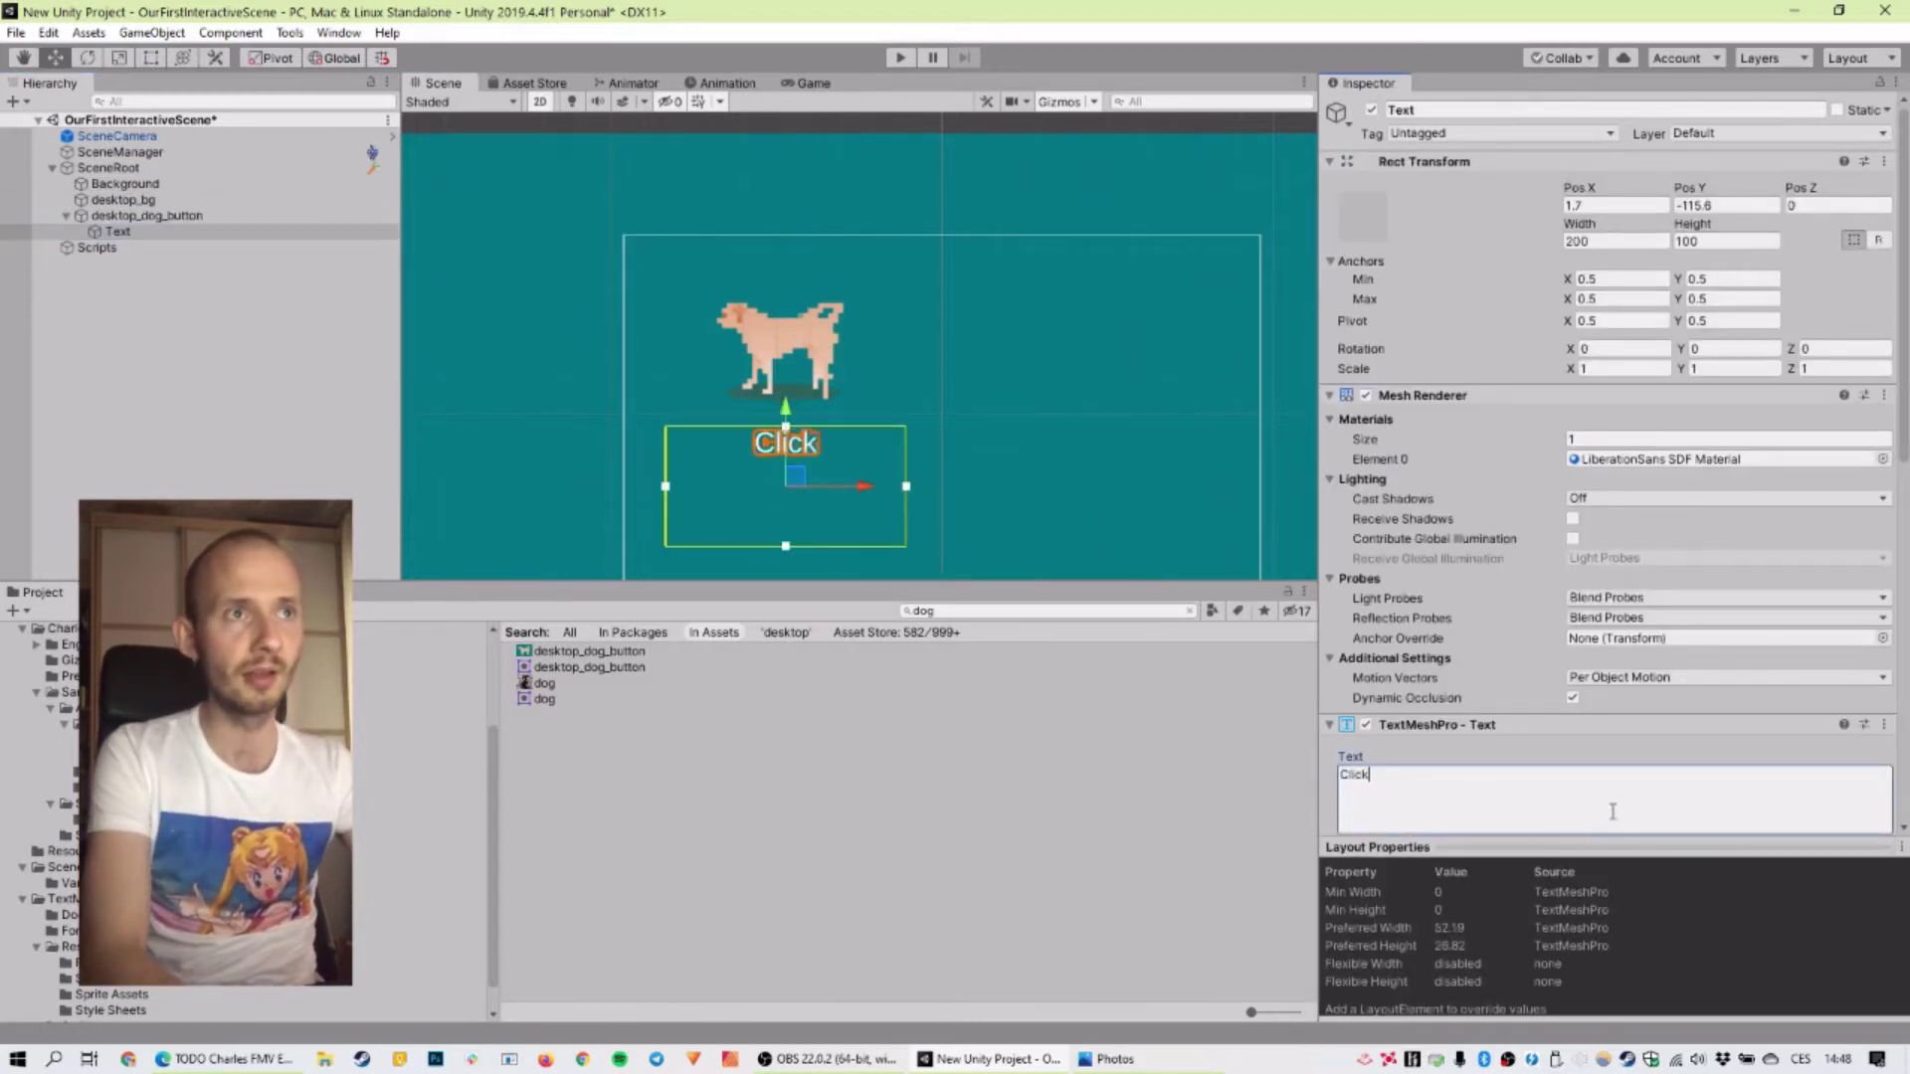
{"action": "type", "text": " this Dog, prett please"}
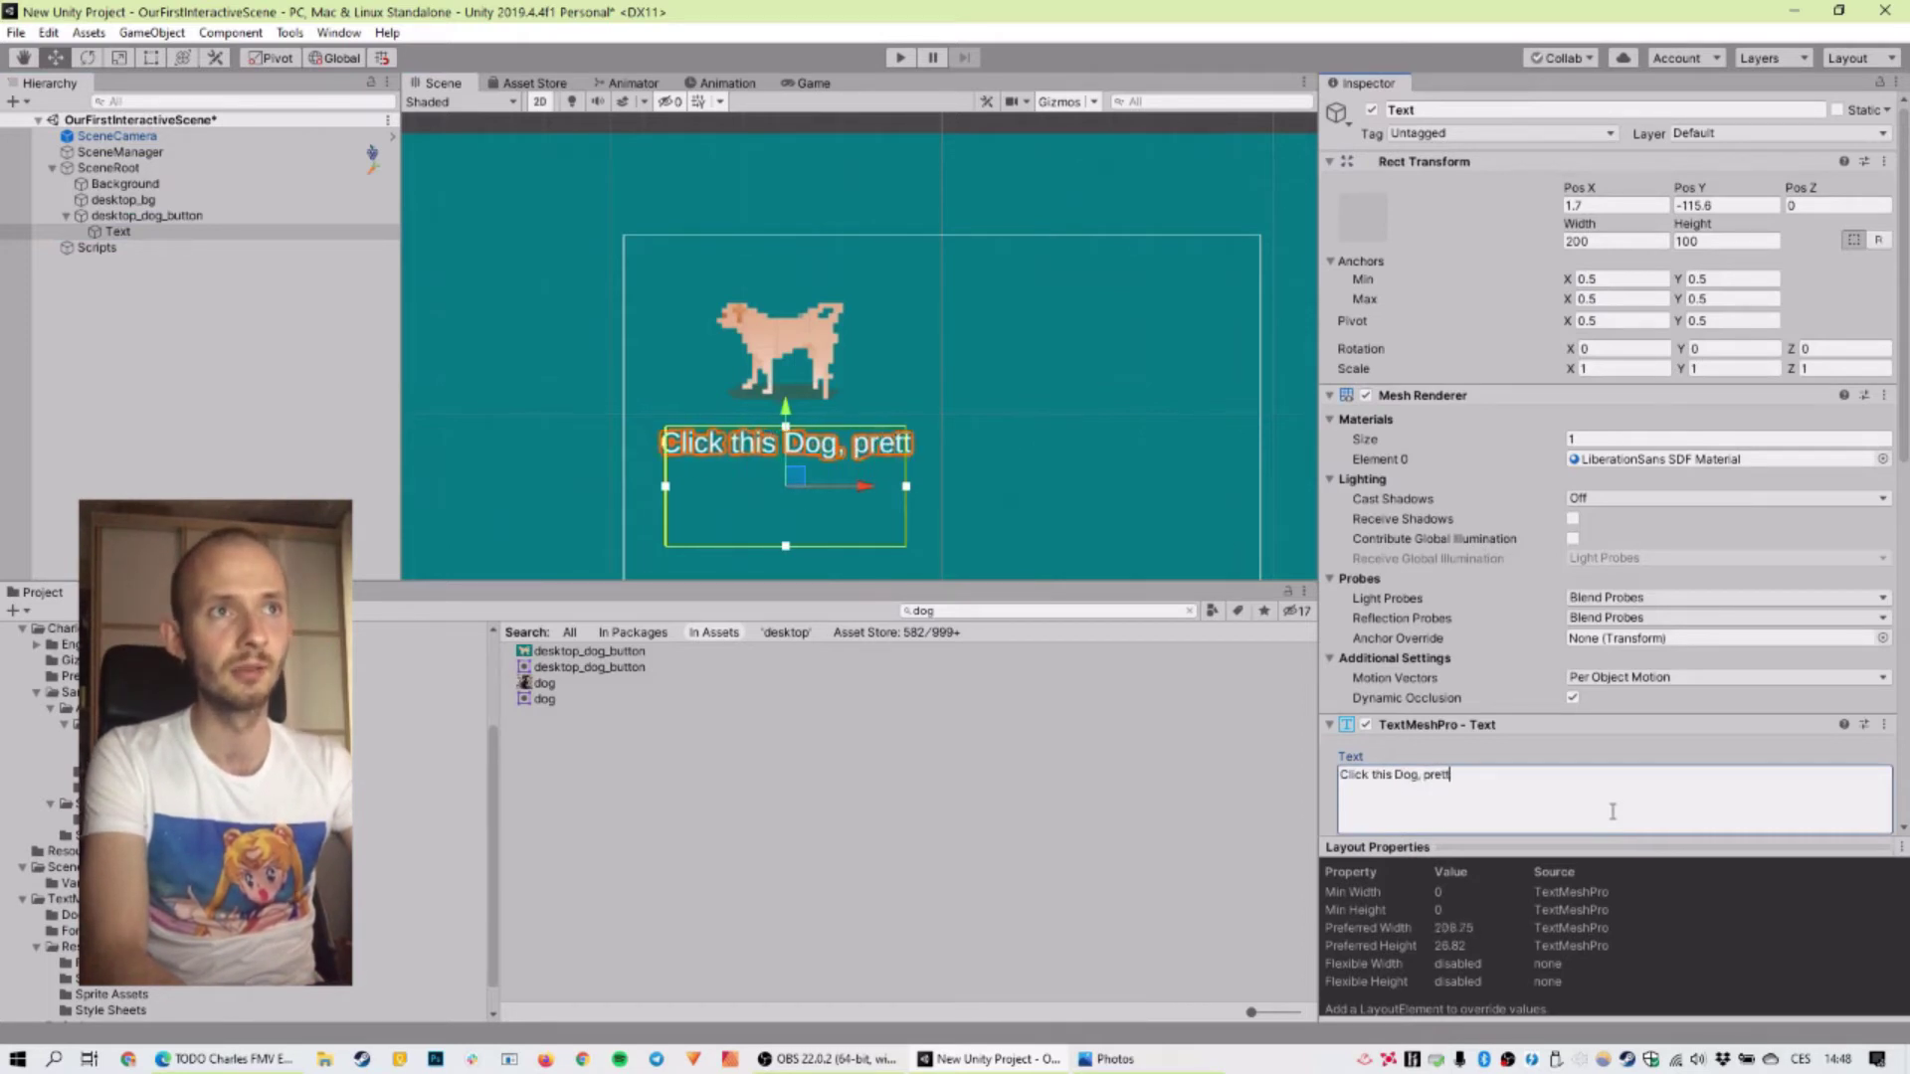
{"action": "key", "text": "BackSpace"}
{"action": "key", "text": "BackSpace"}
{"action": "key", "text": "BackSpace"}
{"action": "key", "text": "BackSpace"}
{"action": "key", "text": "BackSpace"}
{"action": "key", "text": "BackSpace"}
{"action": "key", "text": "BackSpace"}
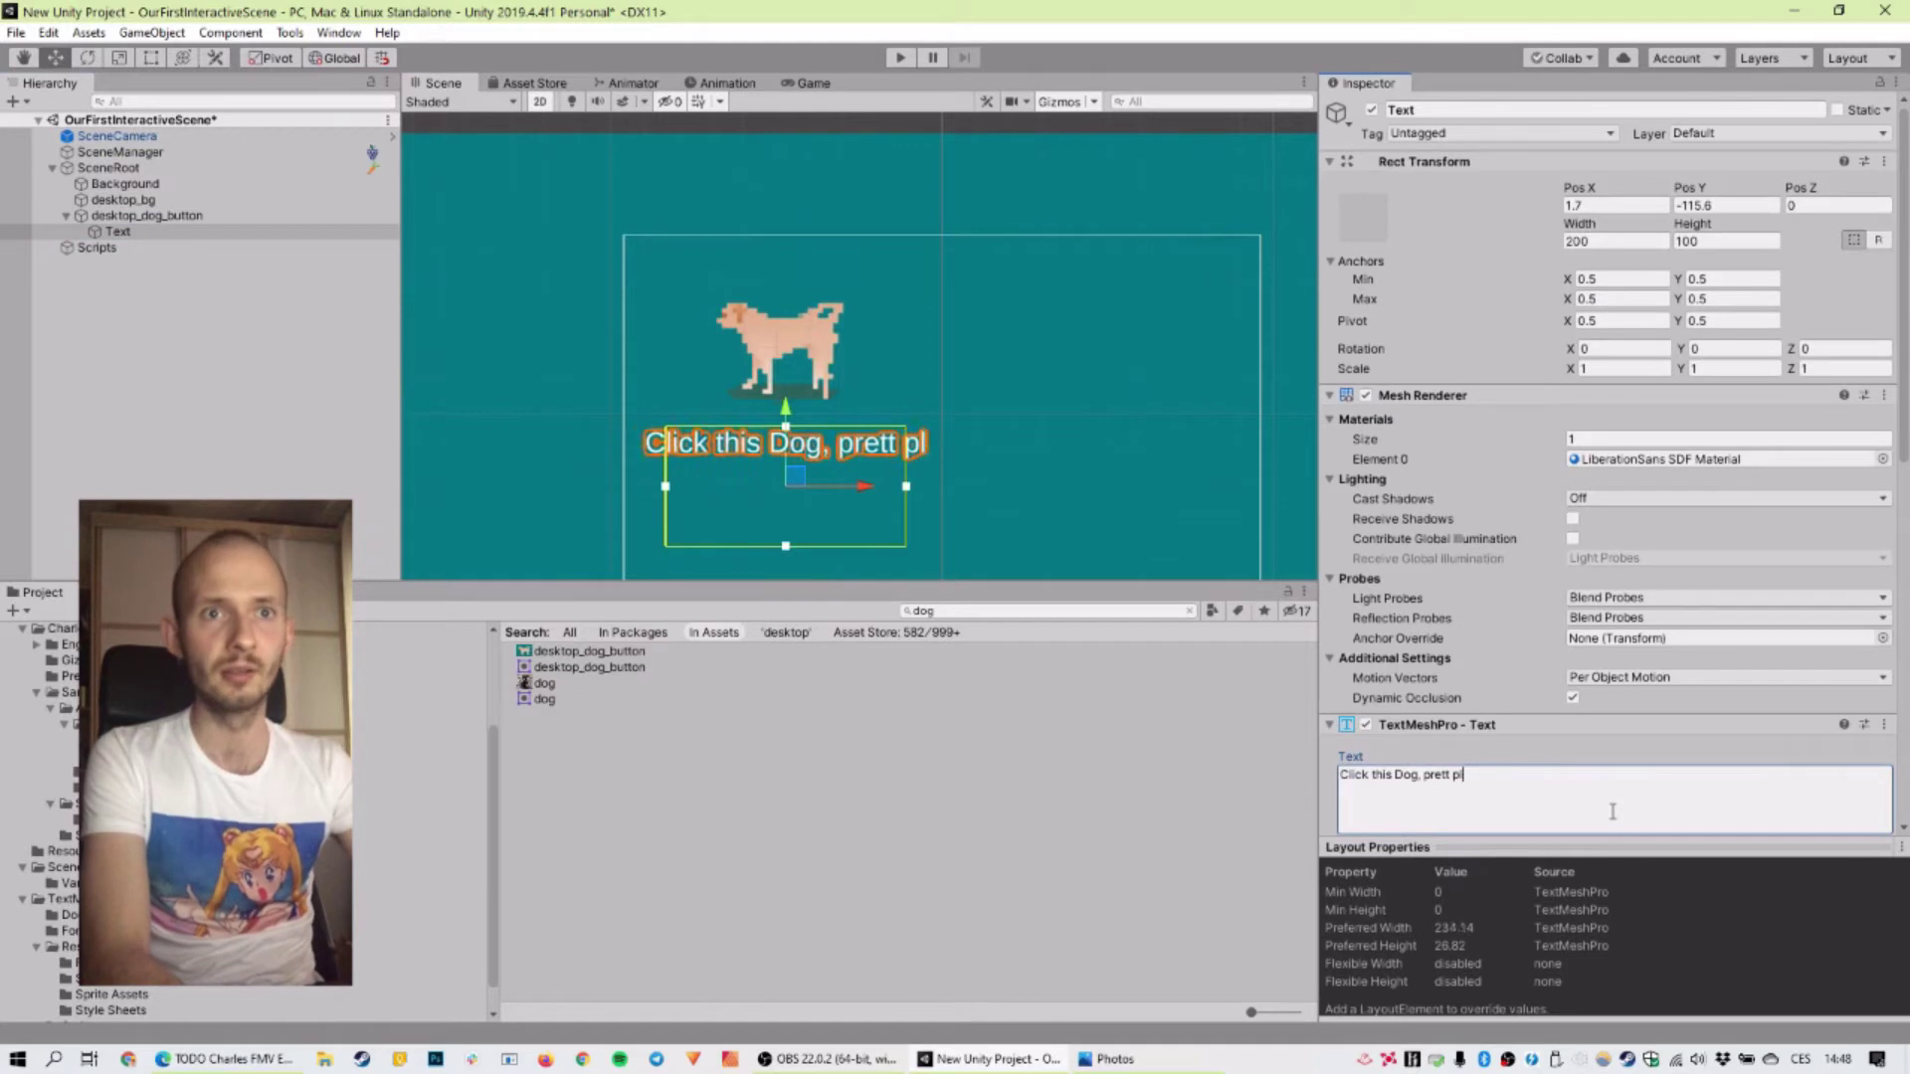
{"action": "type", "text": "please"}
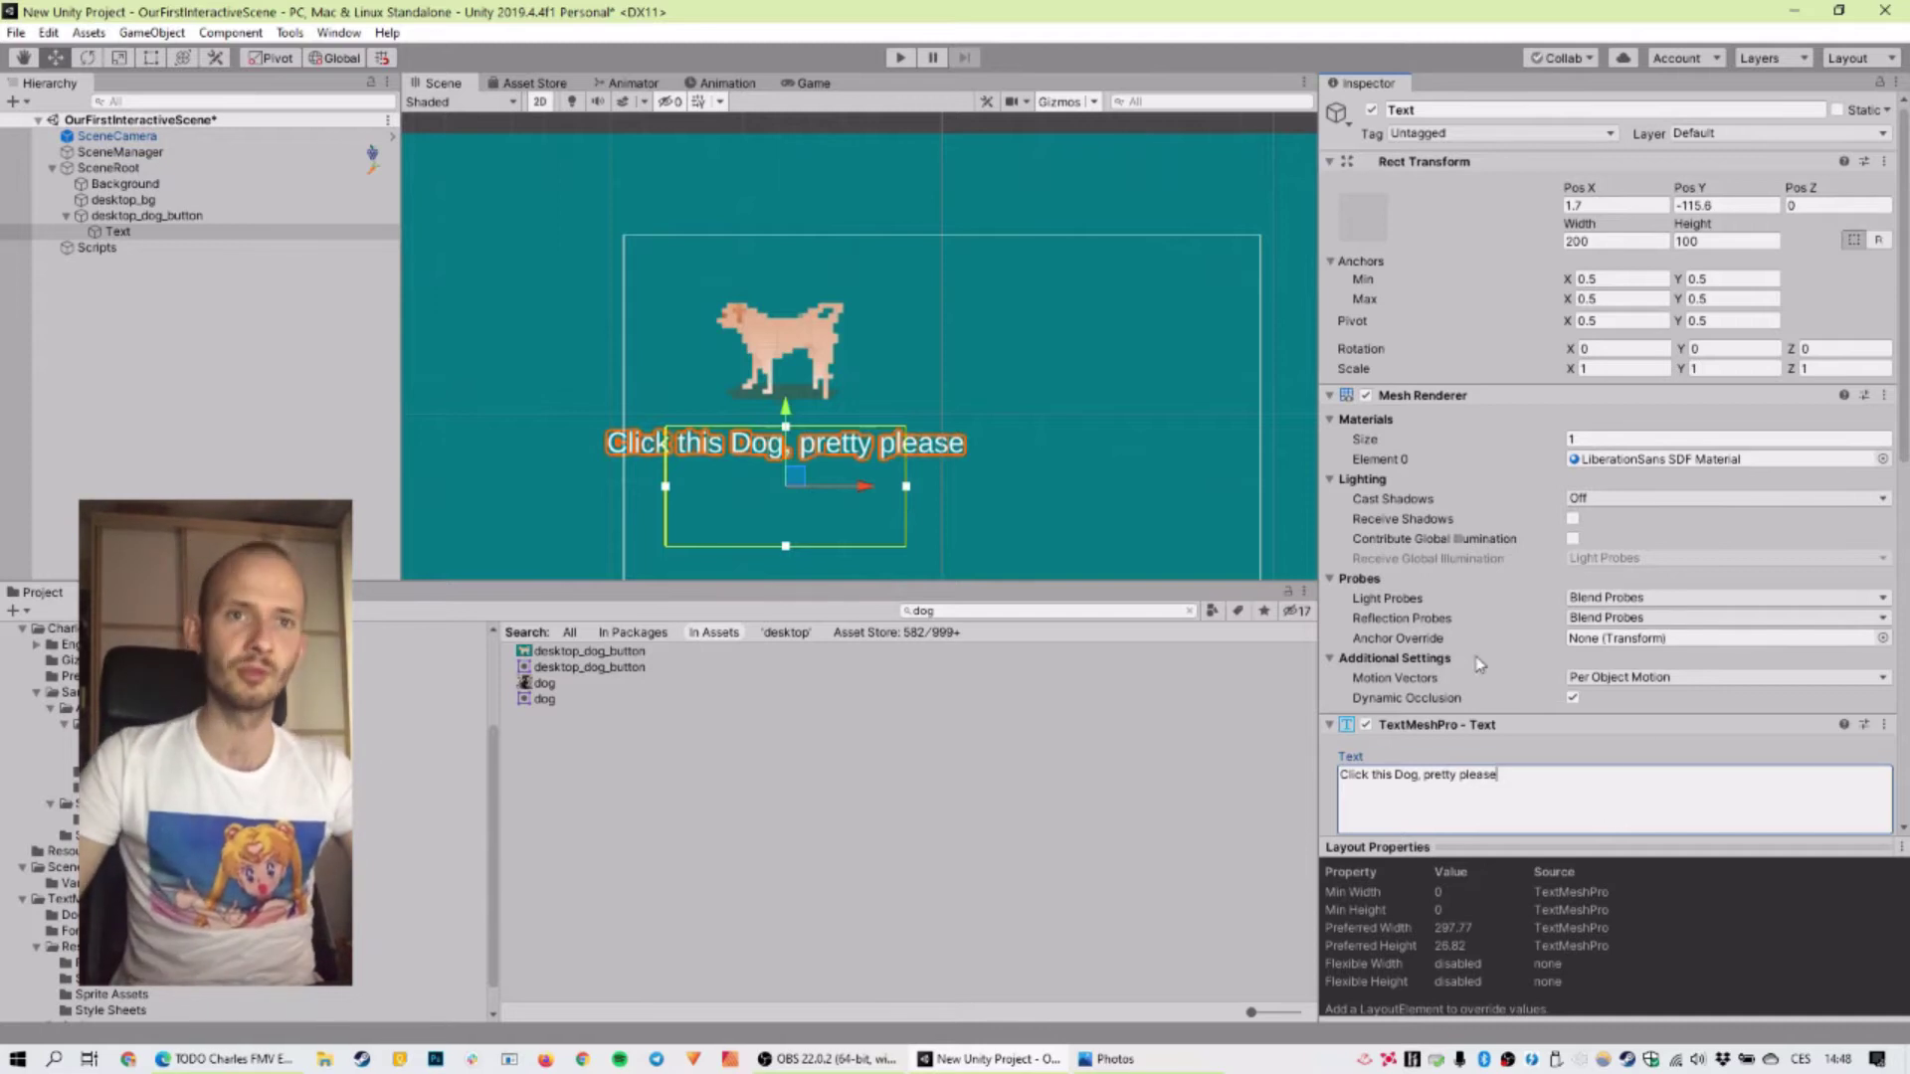
Step: Set the label's Vertex Color to pink FF9C9C and enable Auto Size (18–72)
{"action": "left_click_drag", "start_coordinate": [1905, 249], "coordinate": [1907, 478]}
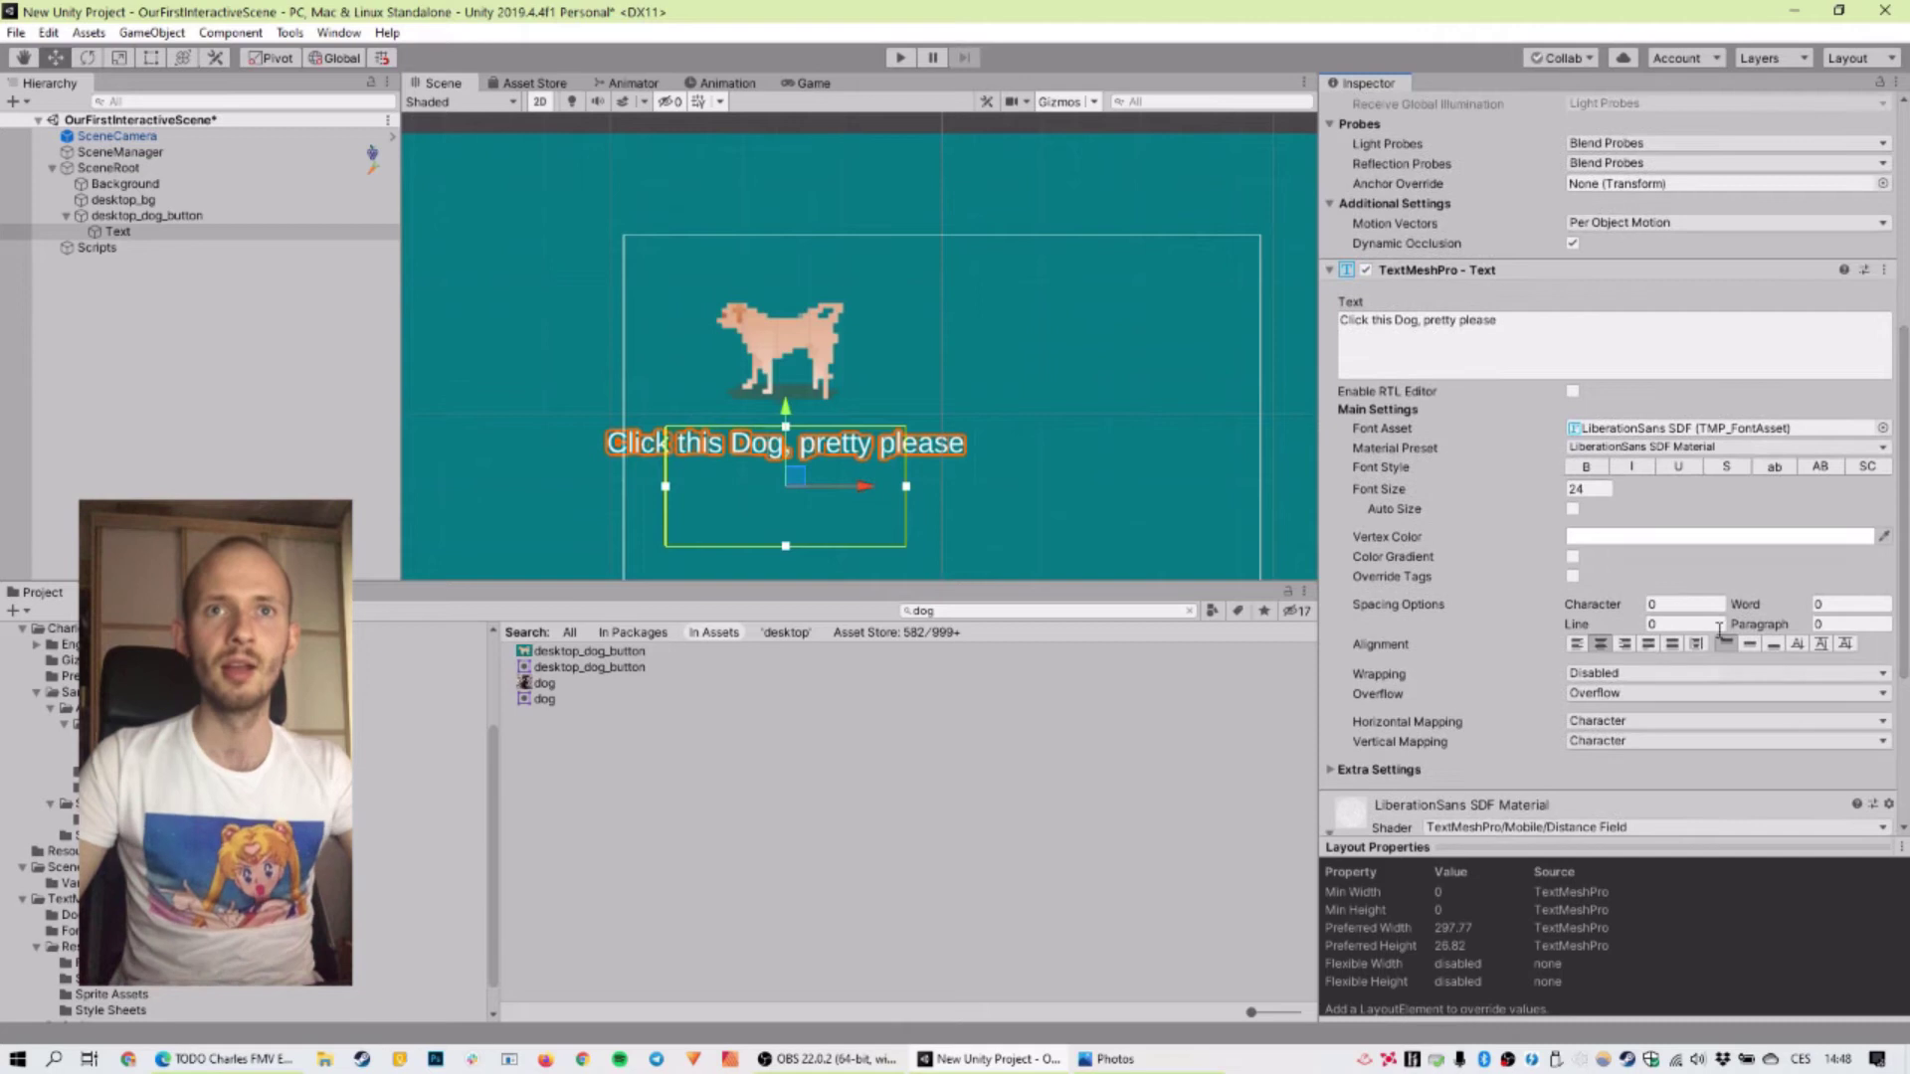
{"action": "left_click", "coordinate": [1667, 540]}
{"action": "left_click_drag", "start_coordinate": [1367, 463], "coordinate": [1397, 370]}
{"action": "left_click", "coordinate": [1572, 509]}
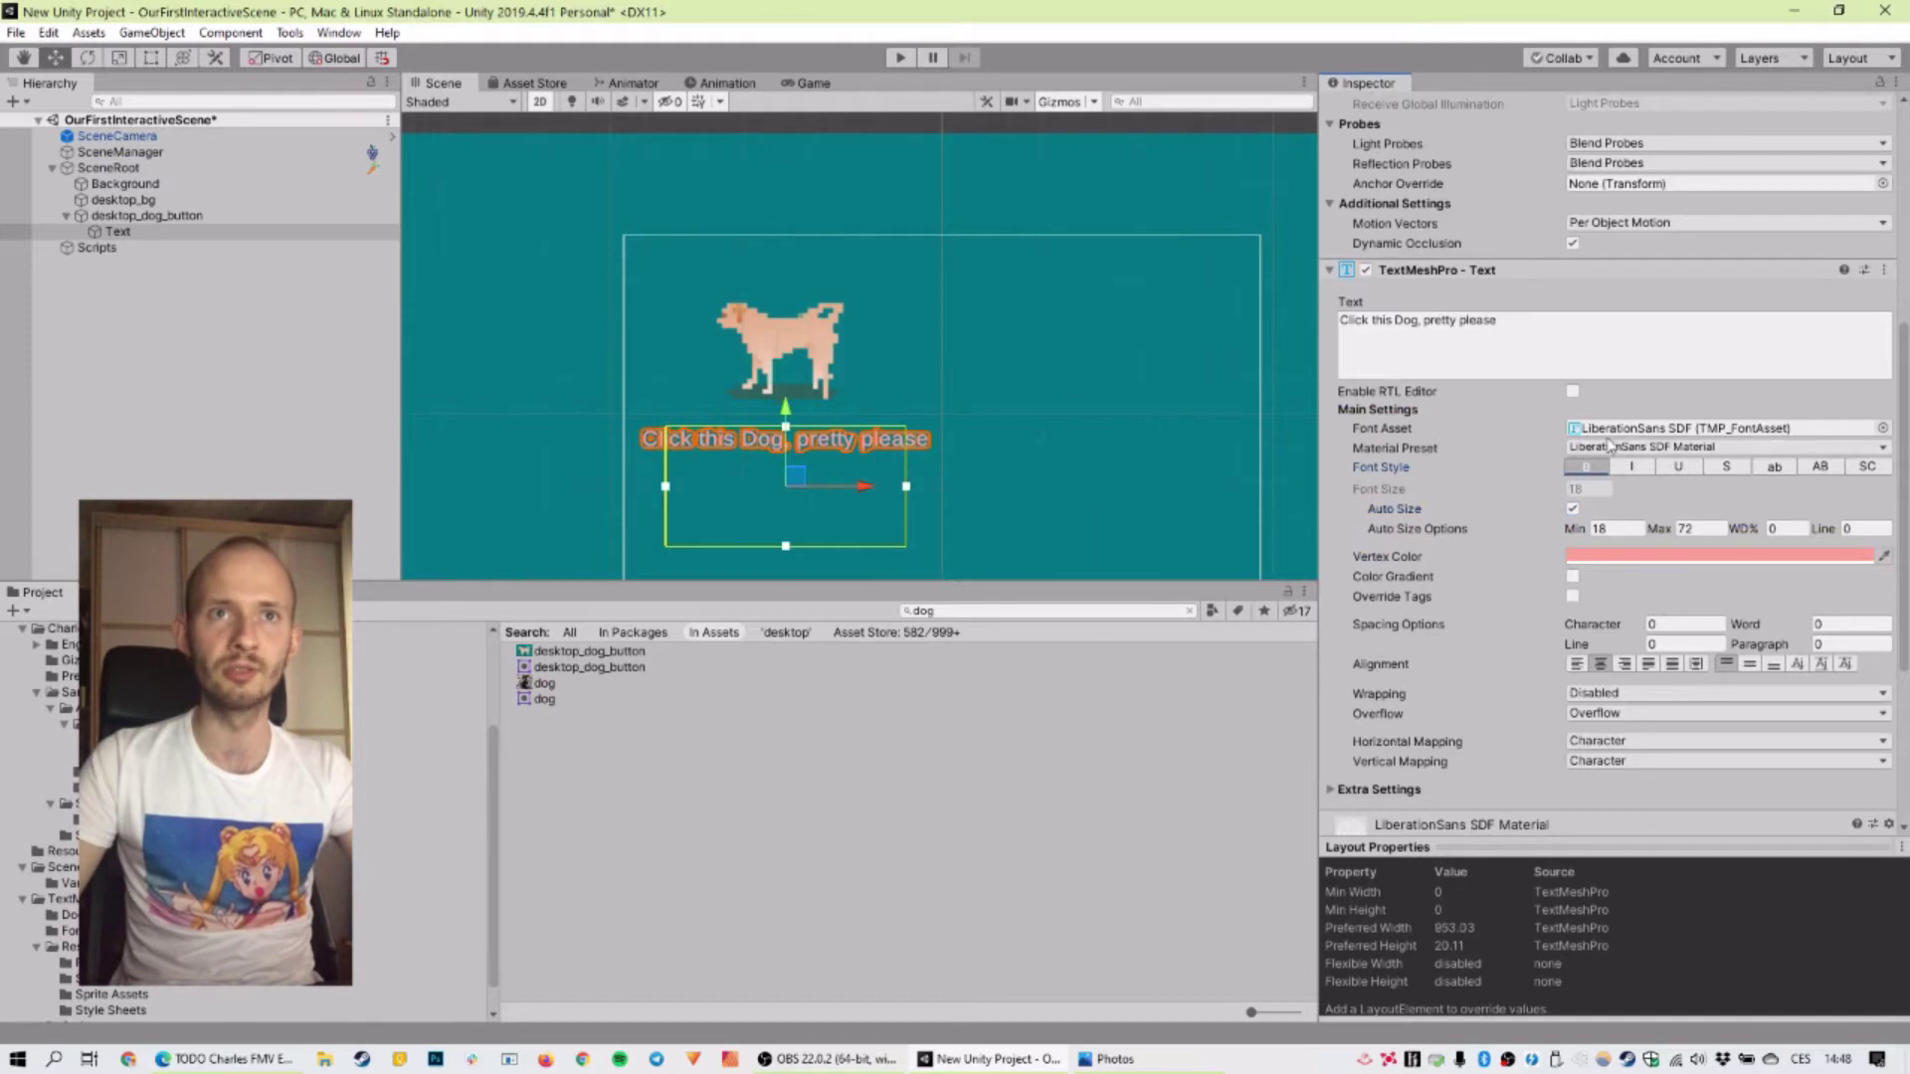
{"action": "left_click", "coordinate": [703, 481]}
{"action": "left_click", "coordinate": [701, 470]}
{"action": "left_click", "coordinate": [1084, 334]}
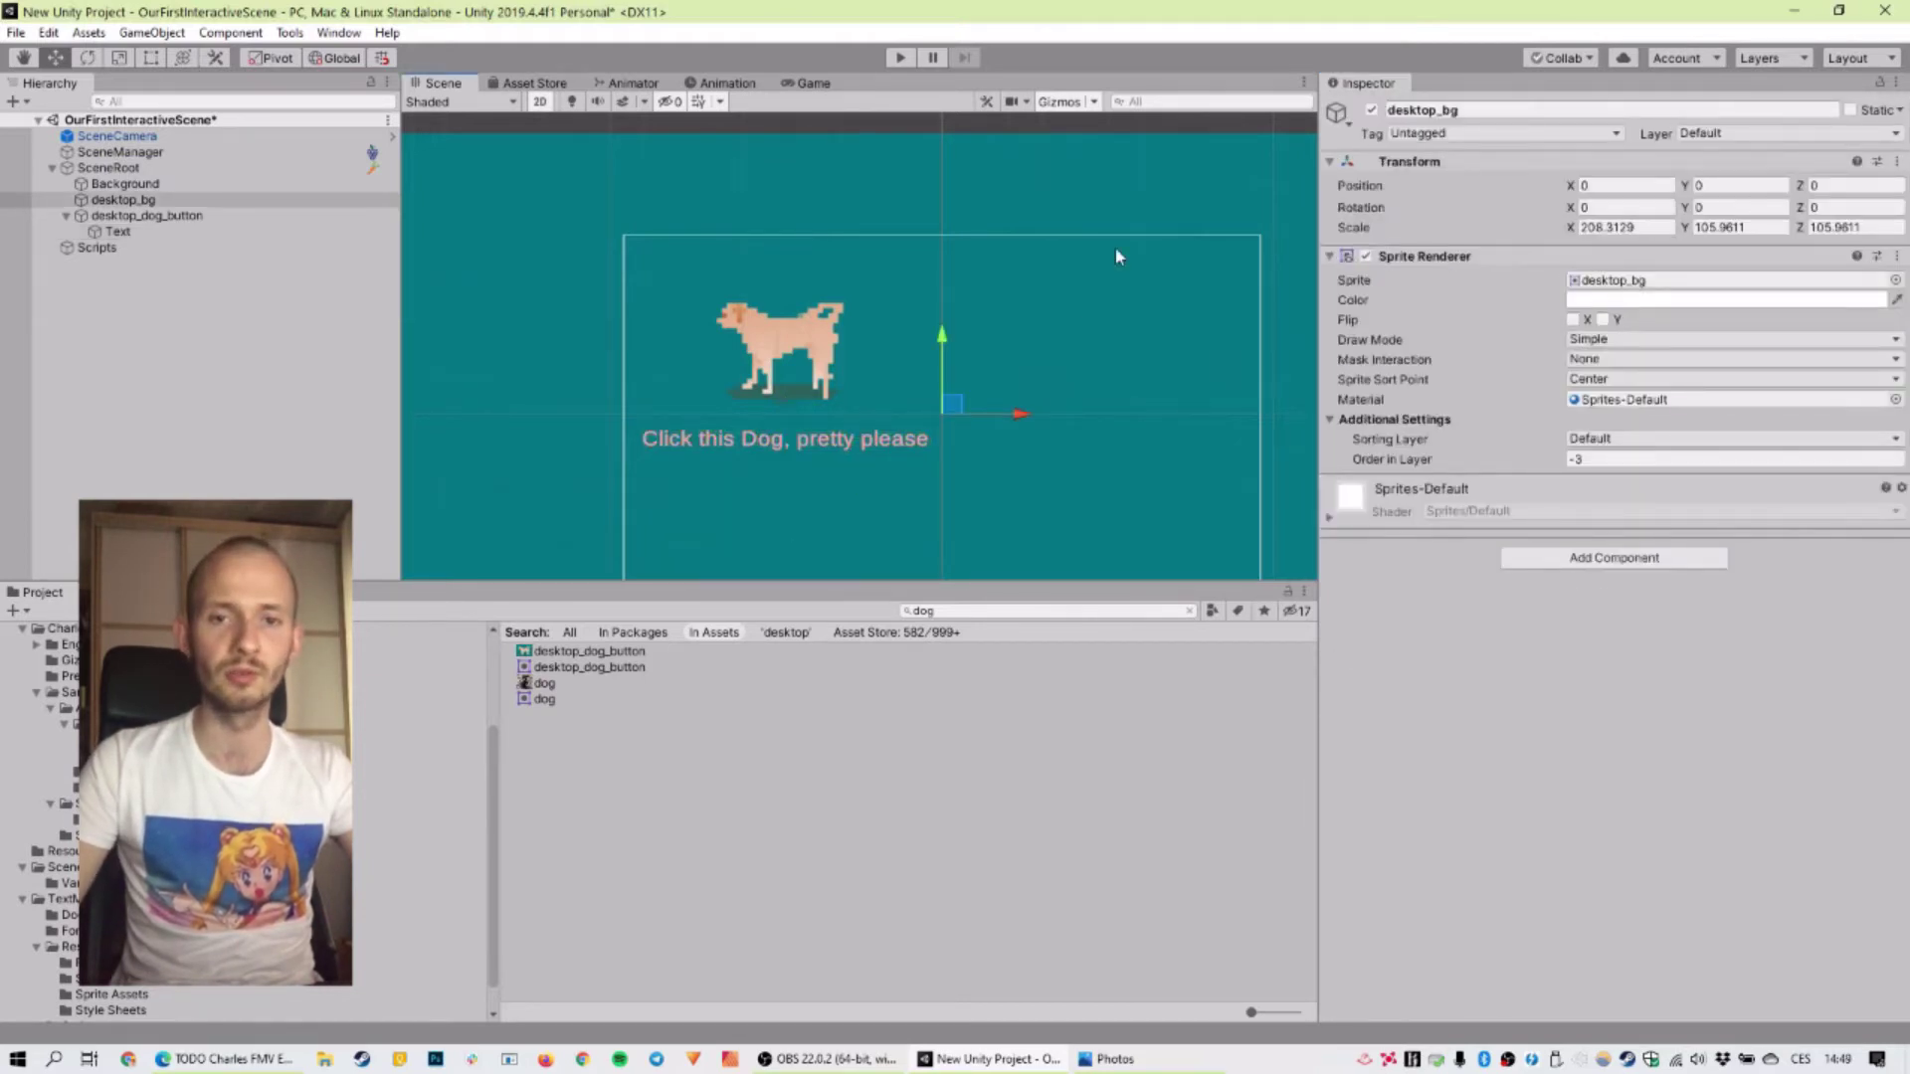
{"action": "left_click", "coordinate": [147, 215]}
{"action": "left_click", "coordinate": [795, 199]}
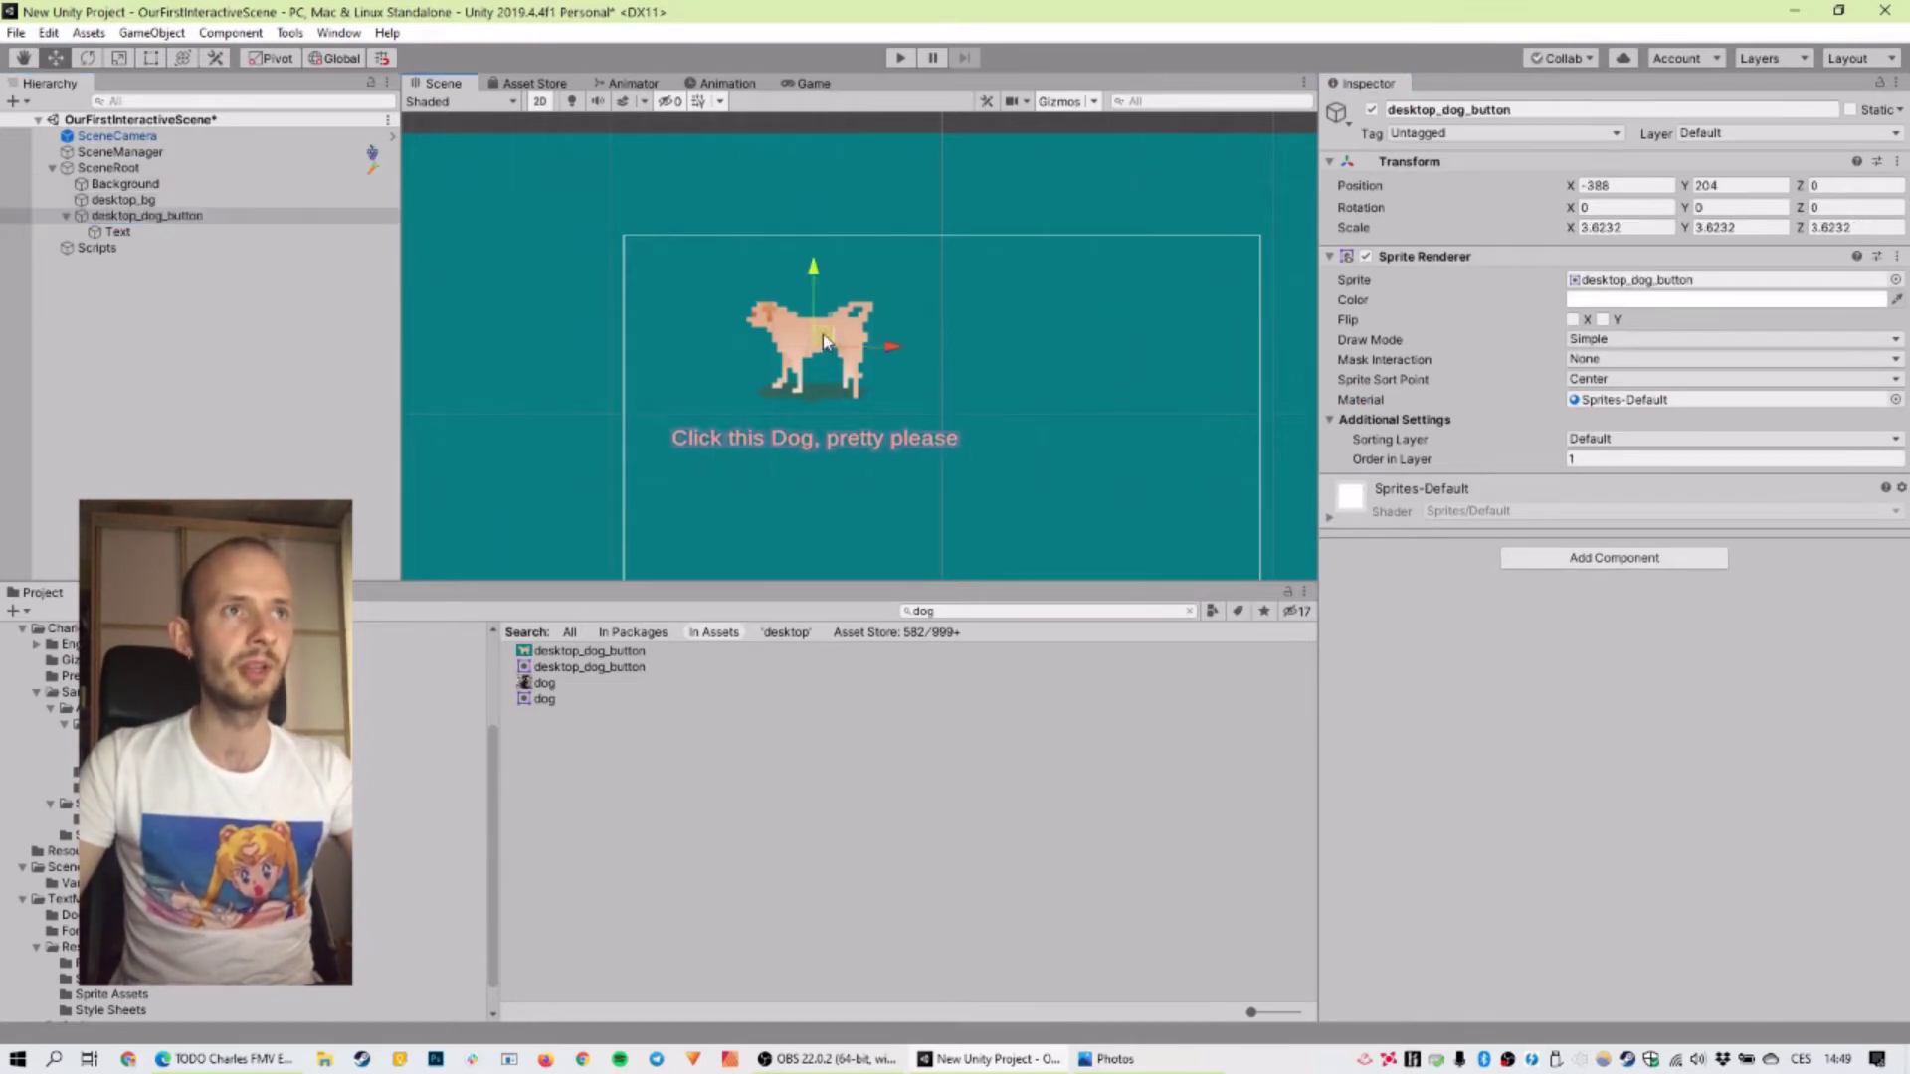
{"action": "left_click", "coordinate": [806, 82]}
{"action": "left_click", "coordinate": [443, 82]}
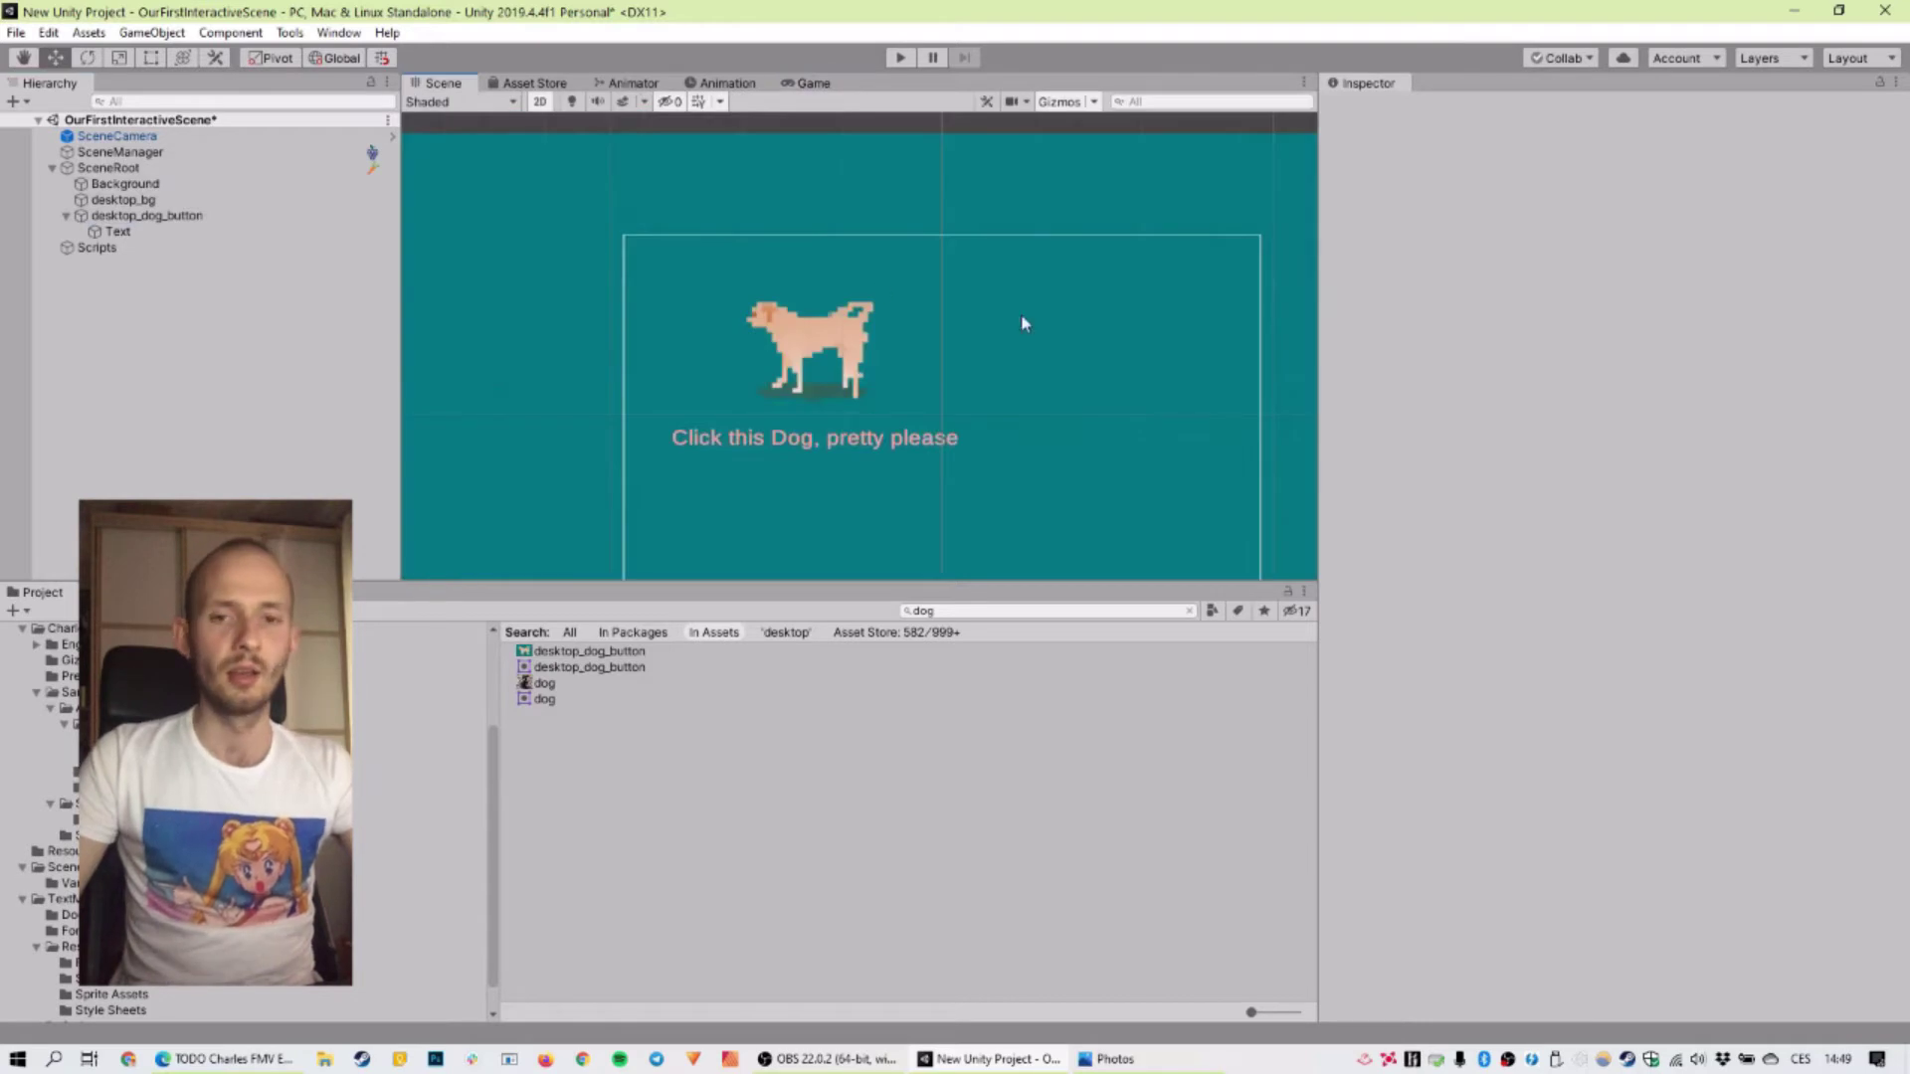
{"action": "middle_click_drag", "start_coordinate": [1021, 314], "coordinate": [923, 229]}
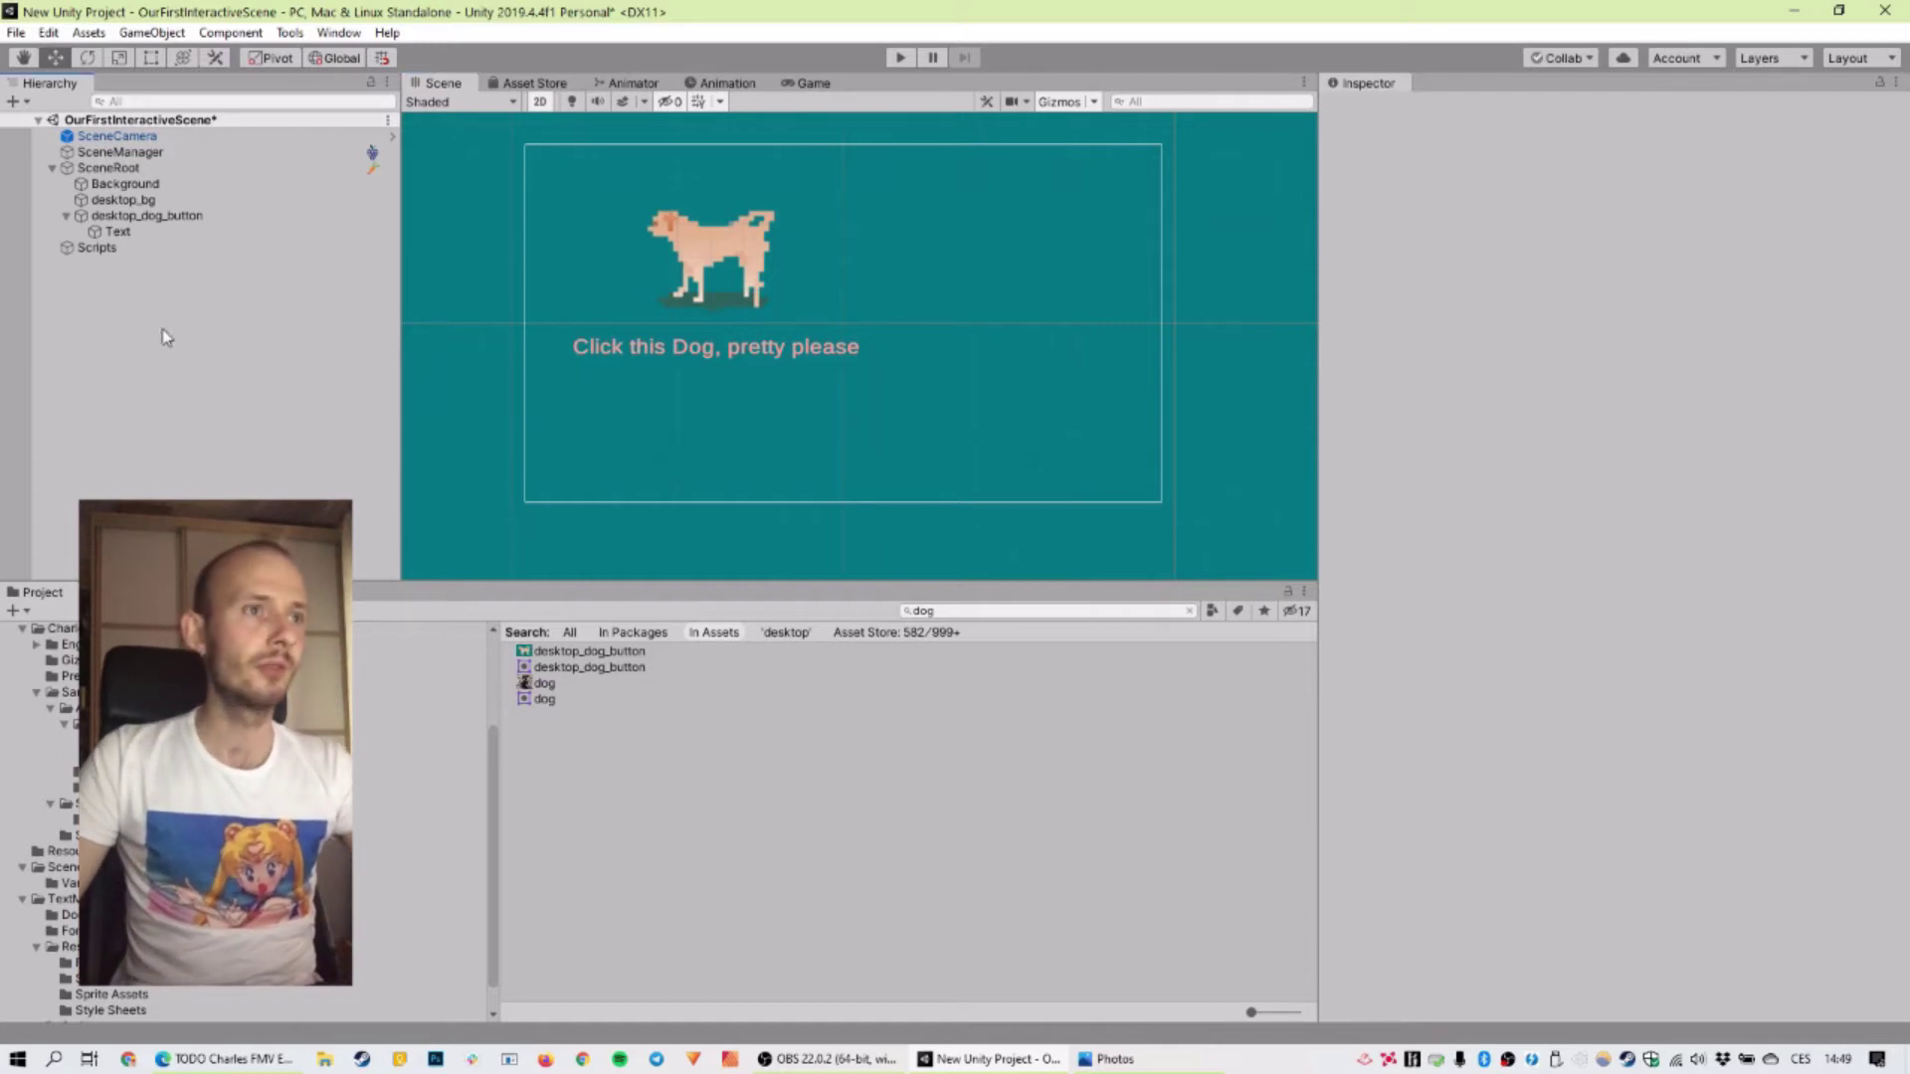
{"action": "left_click", "coordinate": [952, 612]}
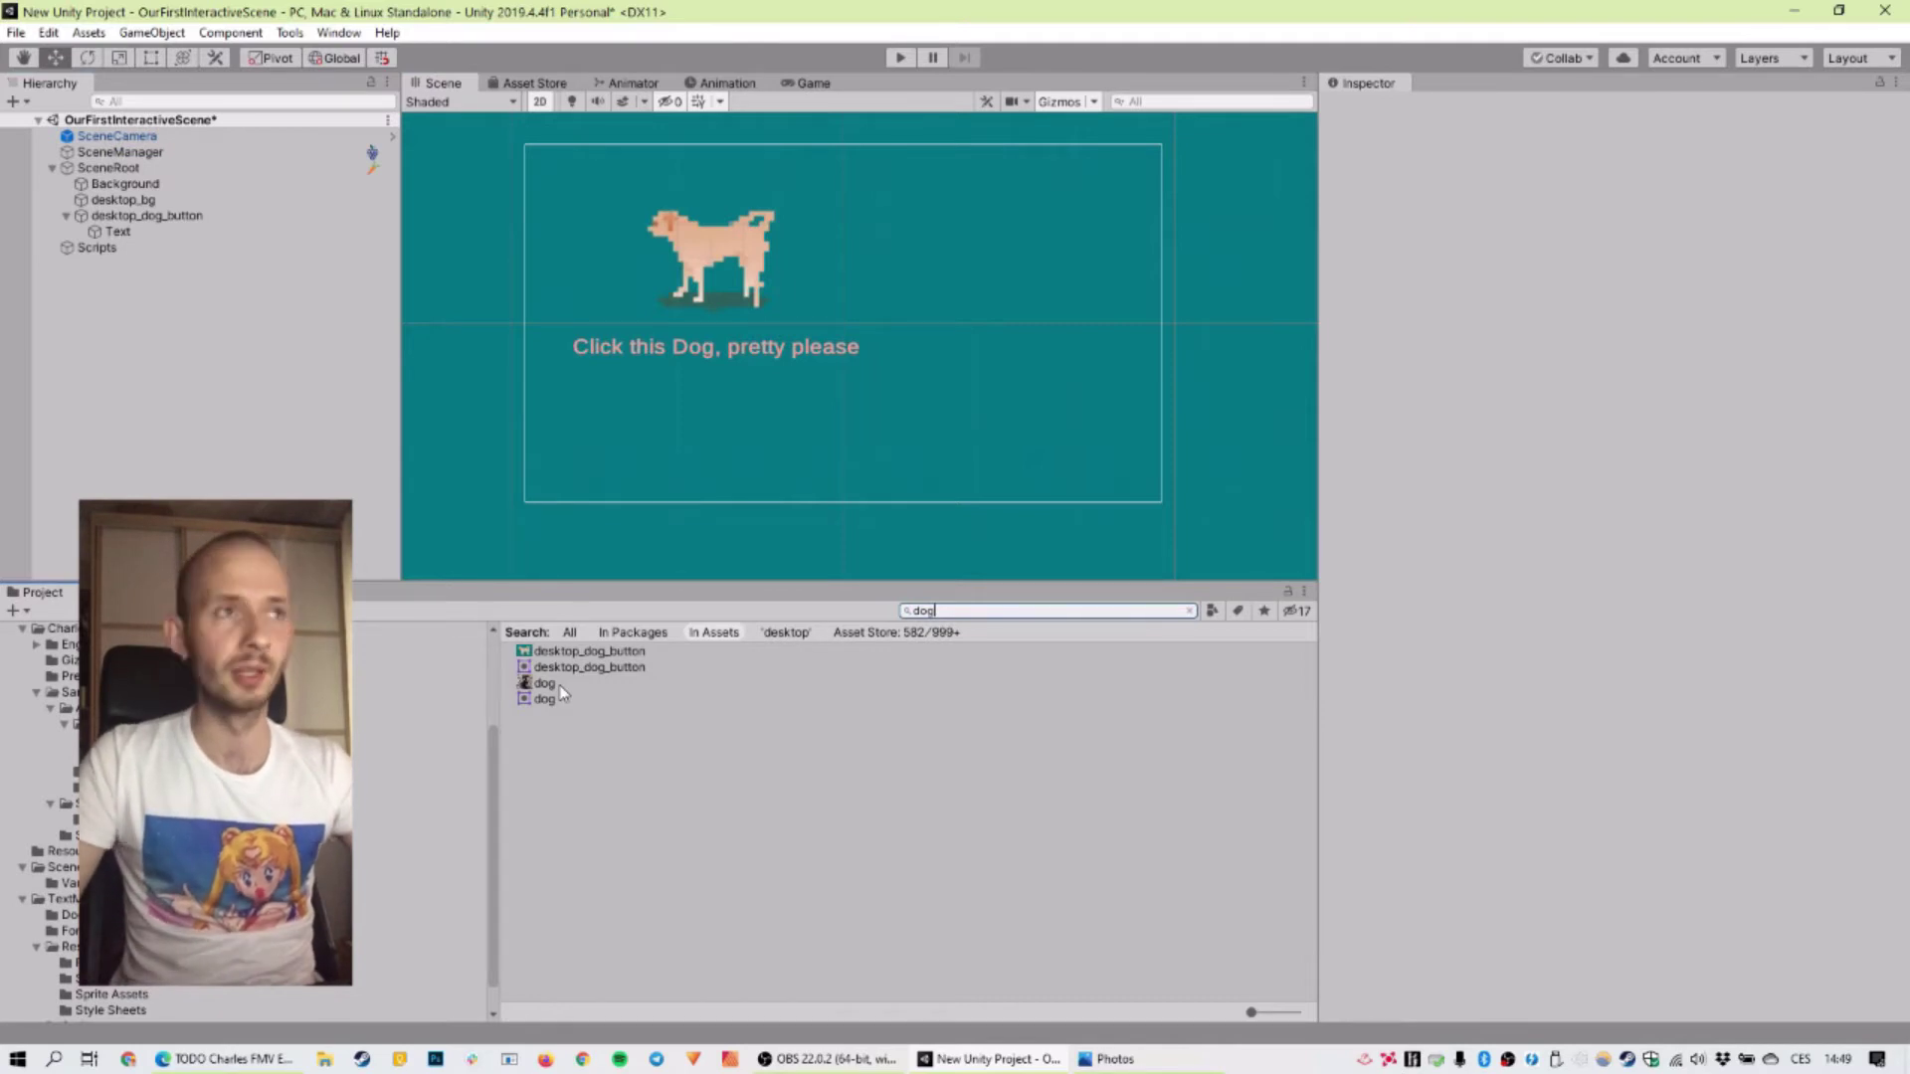
Step: Add the dog photo to the right of the pixel dog, nested under SceneRoot
{"action": "left_click_drag", "start_coordinate": [557, 682], "coordinate": [195, 476]}
{"action": "left_click_drag", "start_coordinate": [847, 316], "coordinate": [1035, 338]}
{"action": "left_click_drag", "start_coordinate": [90, 263], "coordinate": [111, 169]}
Step: Add desktop_dialogwin_bg as a child of dog and position it over the photo
{"action": "left_click", "coordinate": [1053, 610]}
{"action": "key", "text": "BackSpace"}
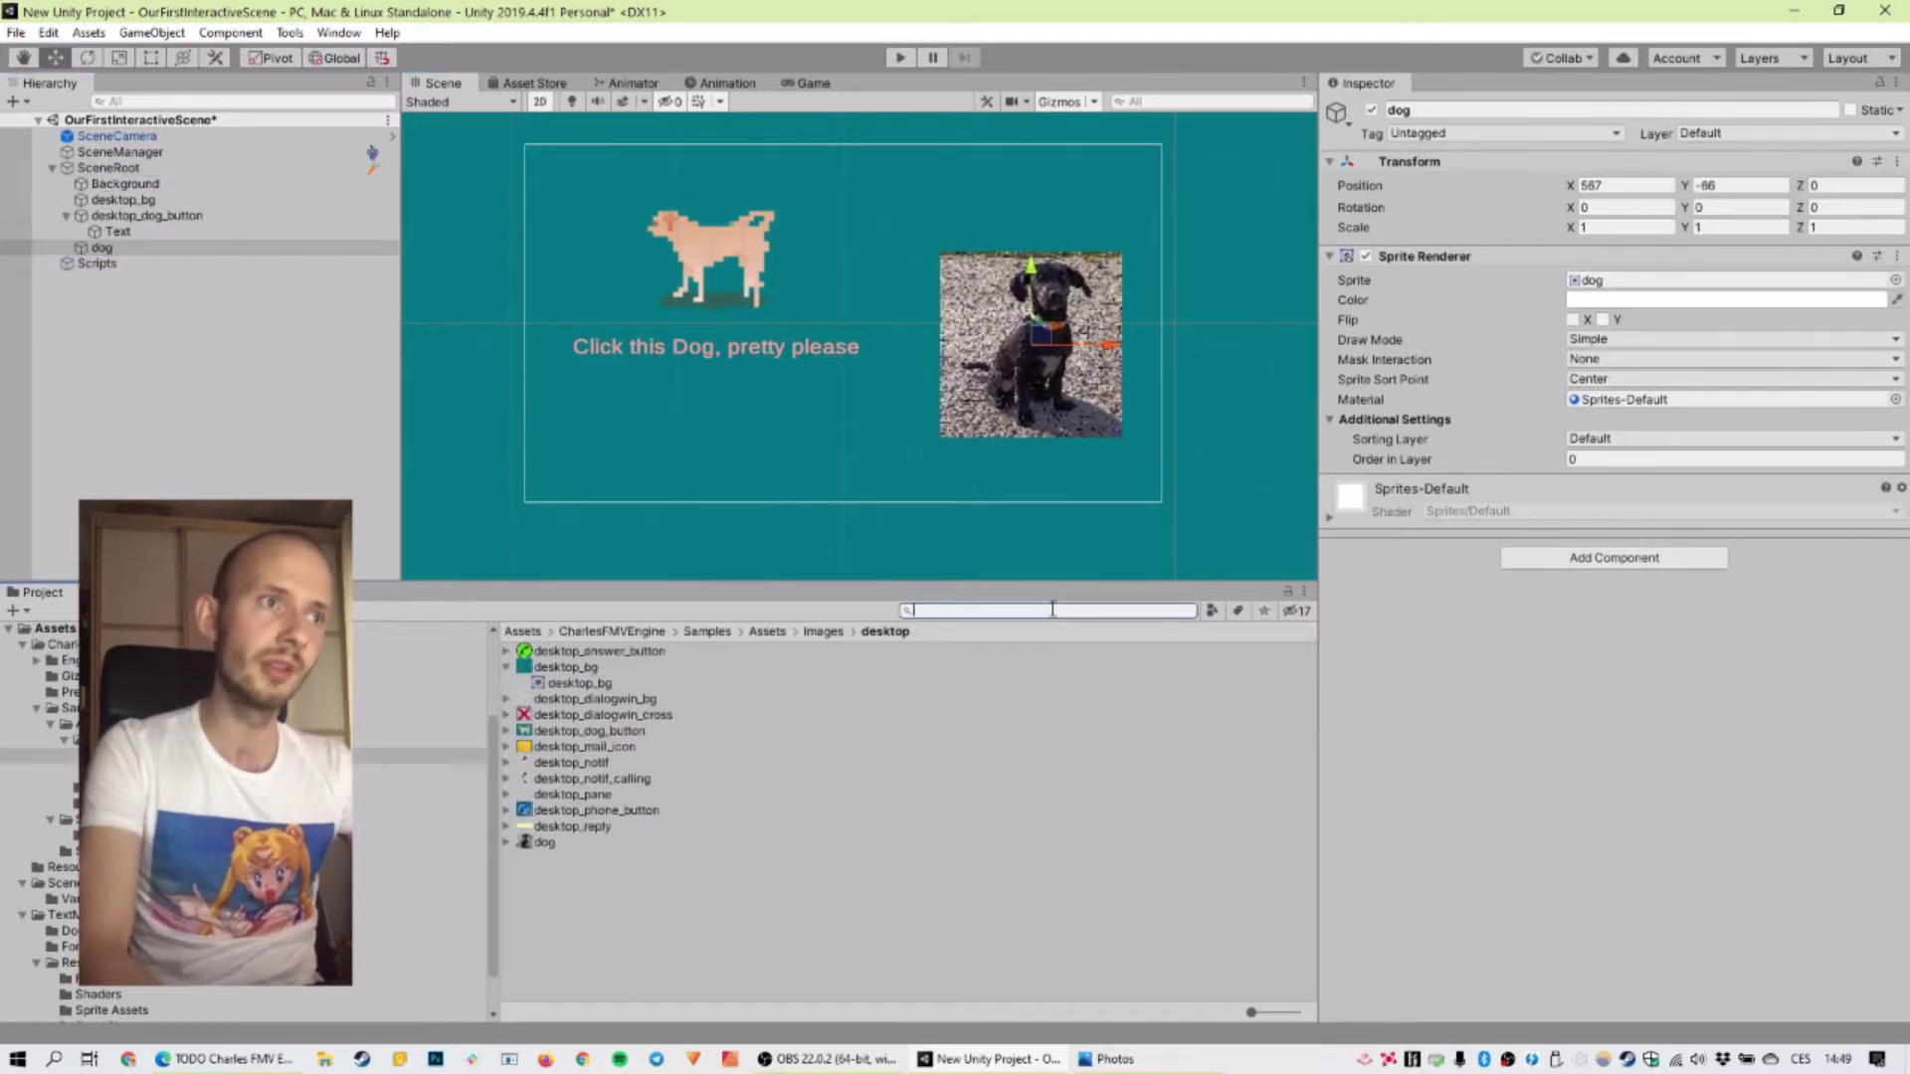
{"action": "type", "text": "bg"}
{"action": "left_click_drag", "start_coordinate": [565, 666], "coordinate": [124, 258]}
{"action": "key", "text": "t"}
{"action": "left_click_drag", "start_coordinate": [841, 312], "coordinate": [1029, 334]}
Step: Widen the dialog frame using the Scale tool
{"action": "key", "text": "w"}
{"action": "key", "text": "e"}
{"action": "key", "text": "r"}
{"action": "key", "text": "w"}
{"action": "key", "text": "e"}
{"action": "key", "text": "r"}
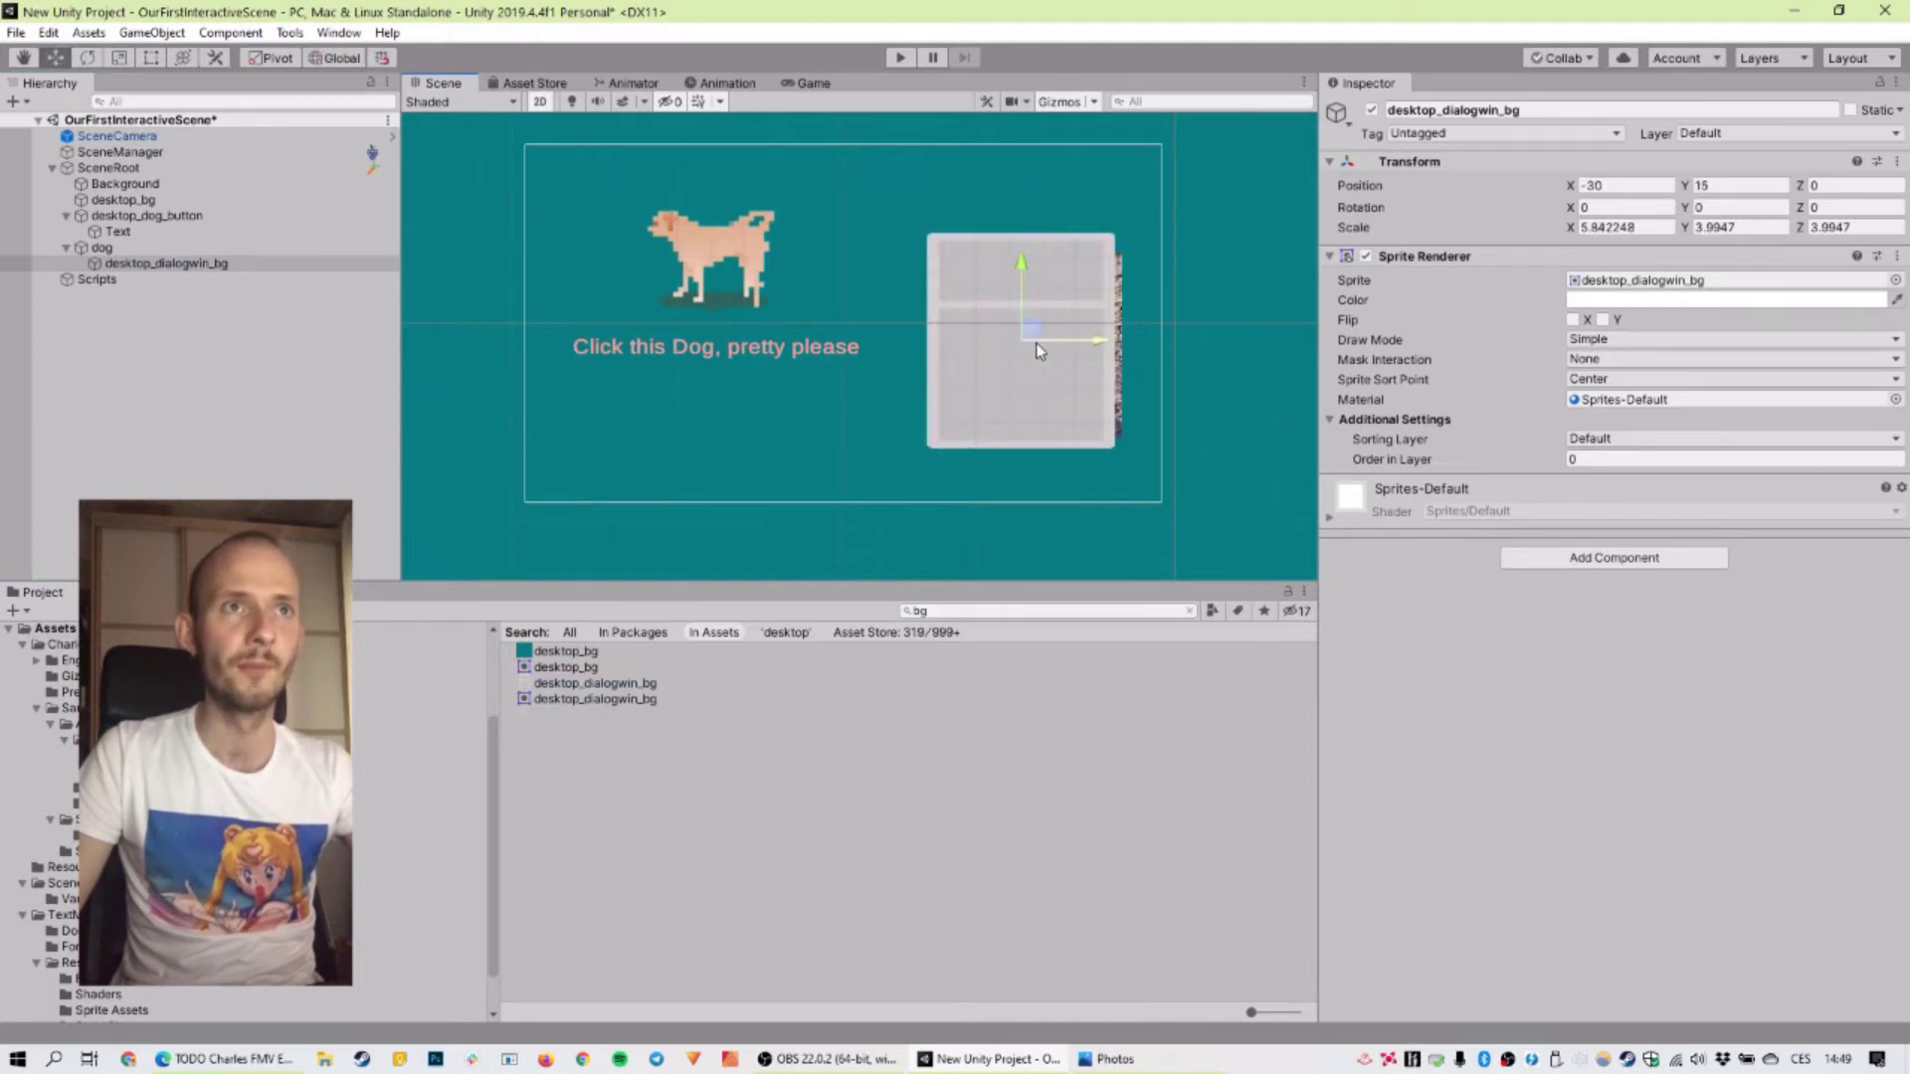
{"action": "left_click_drag", "start_coordinate": [1101, 340], "coordinate": [1114, 341]}
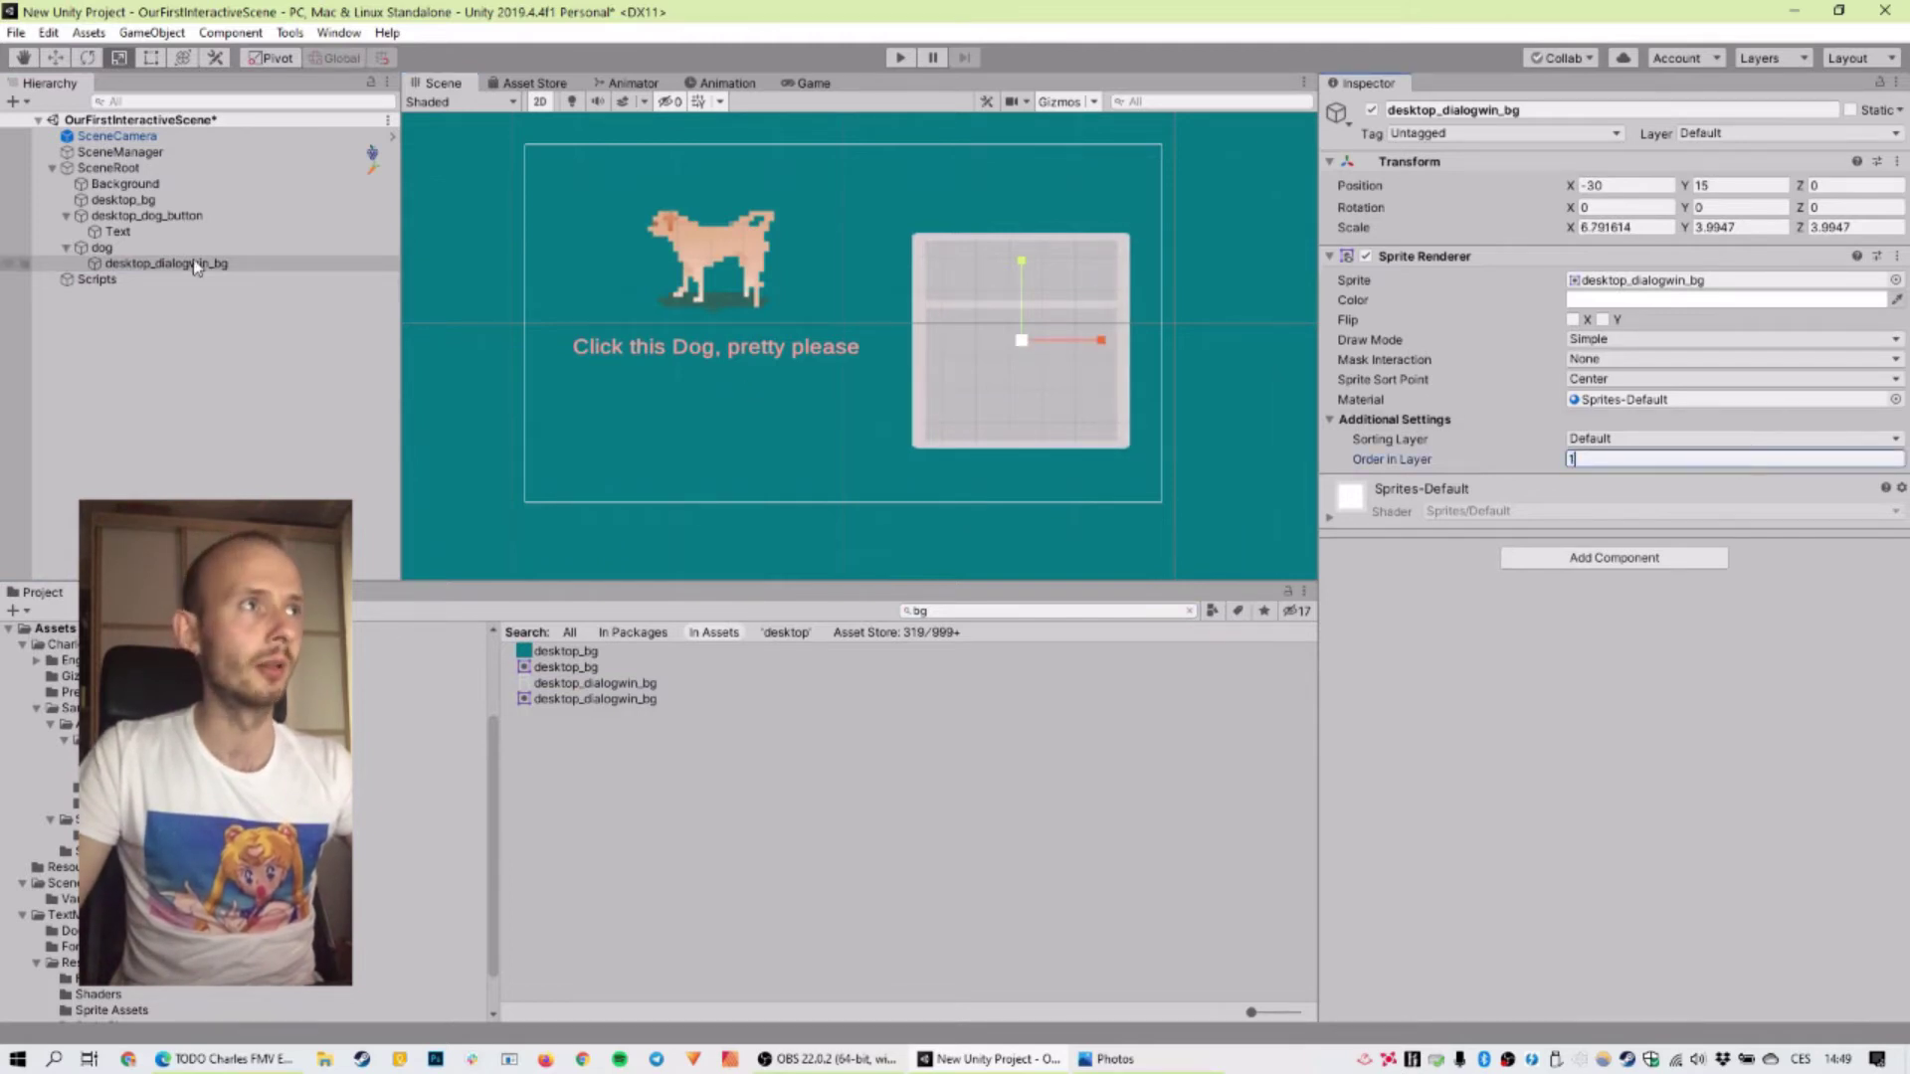
Step: Set the dog photo's Order in Layer to 1 so it draws in front of the frame
{"action": "left_click", "coordinate": [102, 247]}
{"action": "left_click", "coordinate": [1621, 459]}
{"action": "type", "text": "1"}
{"action": "key", "text": "Return"}
{"action": "left_click", "coordinate": [1226, 121]}
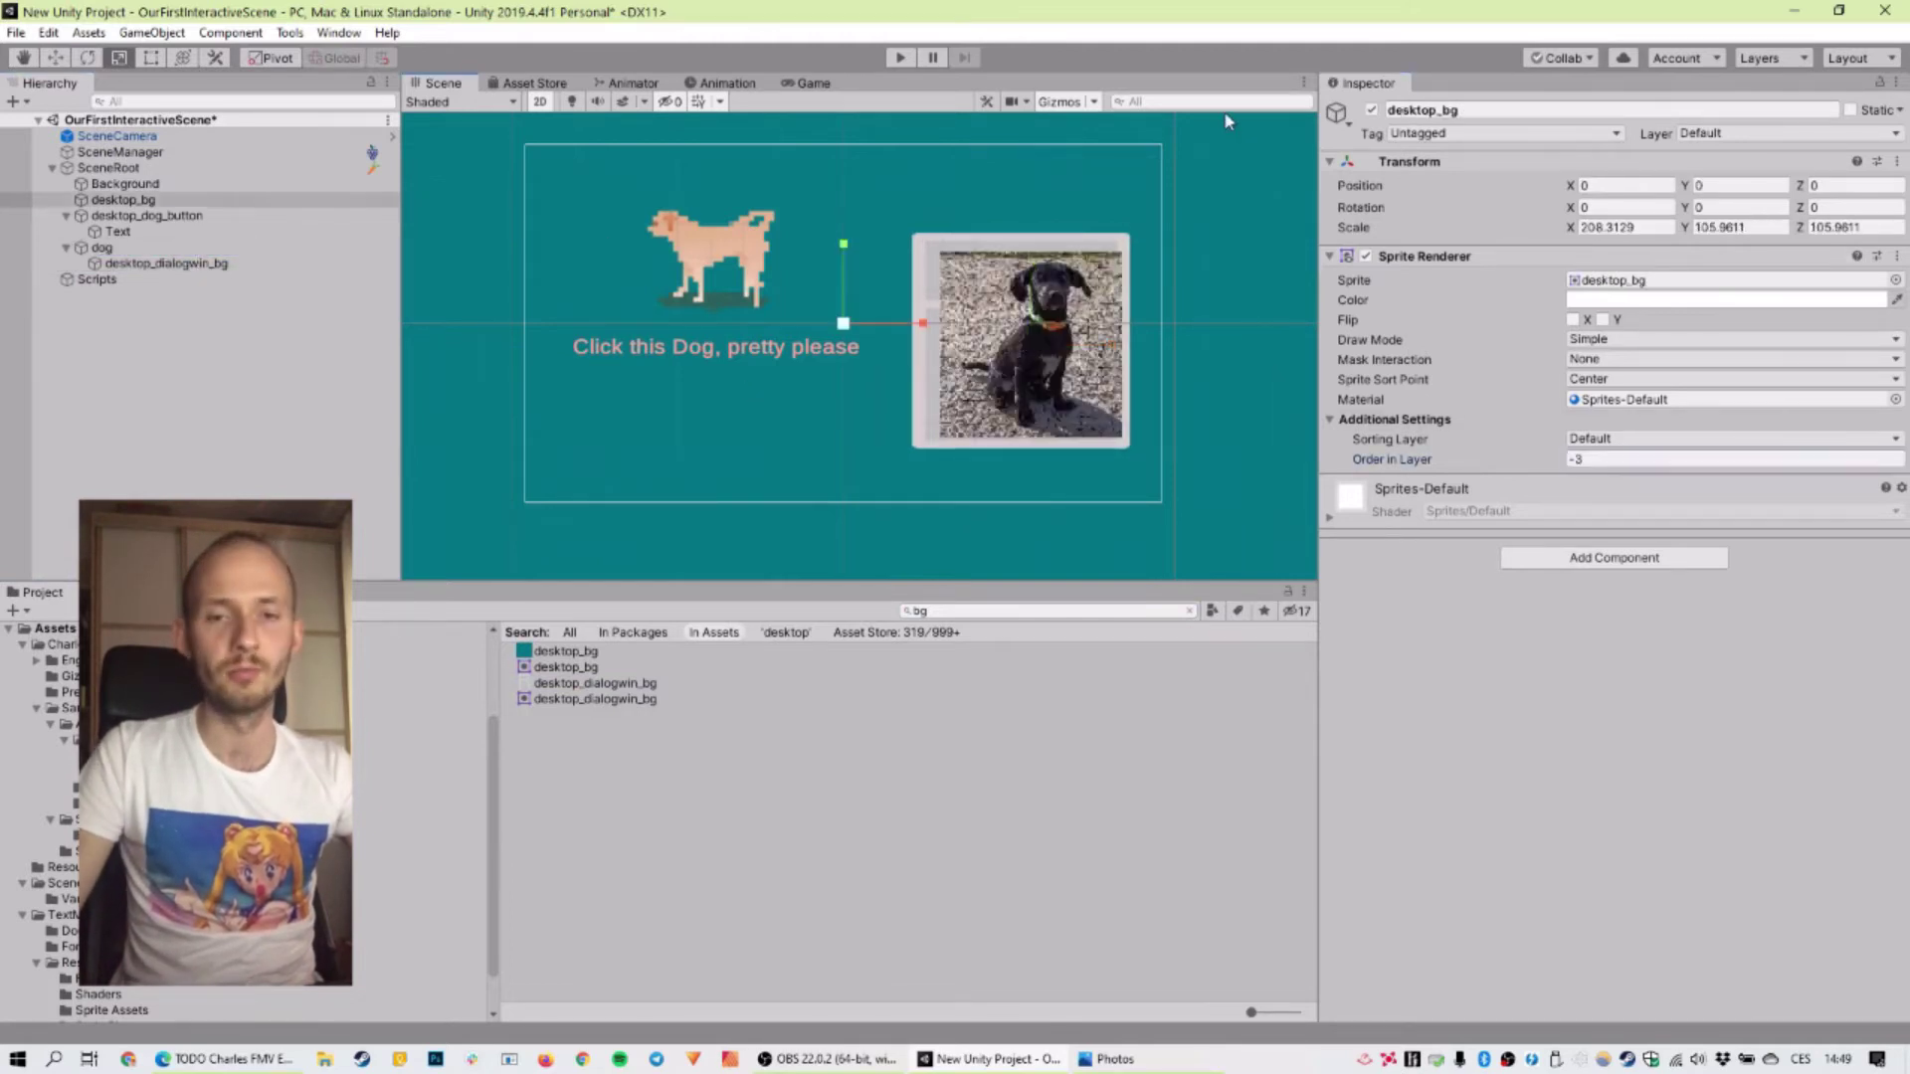
Step: Check the Game view, then stretch the dialog frame wider and taller around the photo
{"action": "scroll", "coordinate": [1041, 358], "scroll_direction": "up", "scroll_amount": 1}
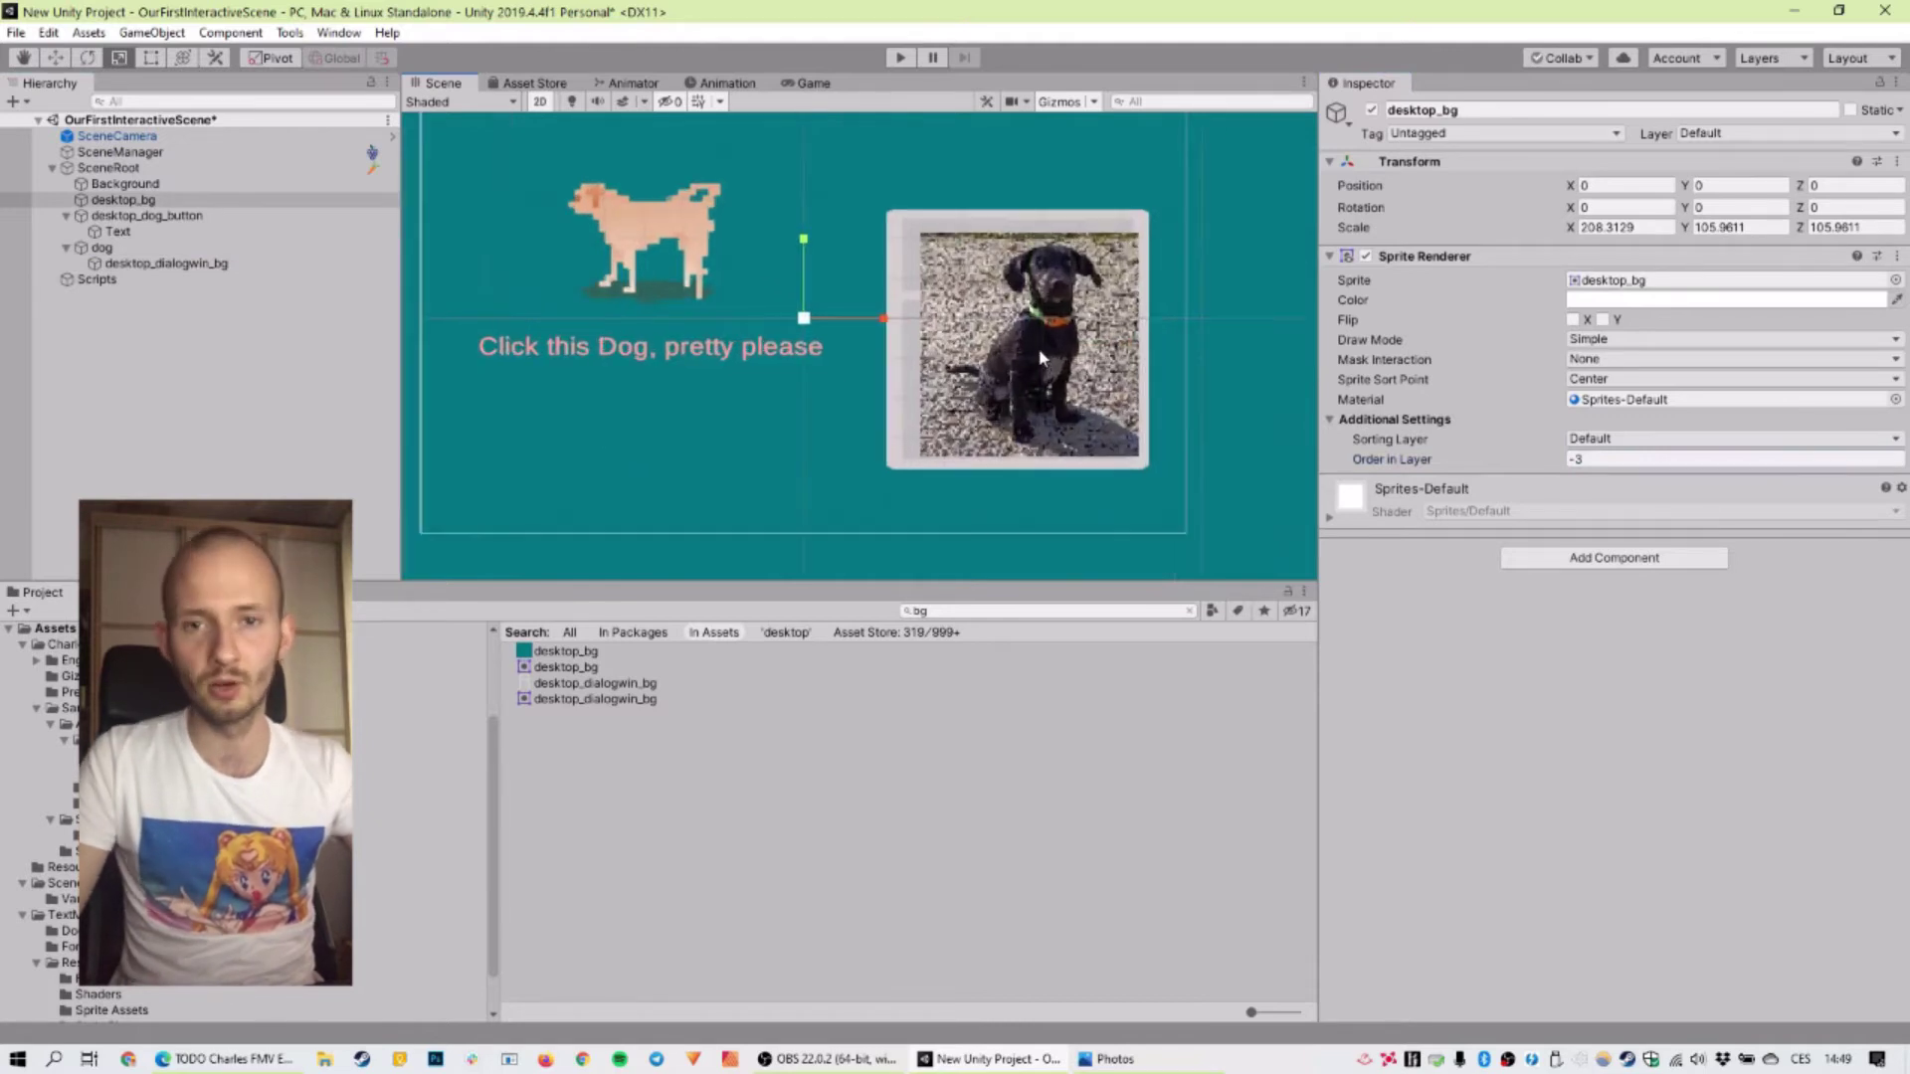
{"action": "scroll", "coordinate": [1042, 359], "scroll_direction": "up", "scroll_amount": 1}
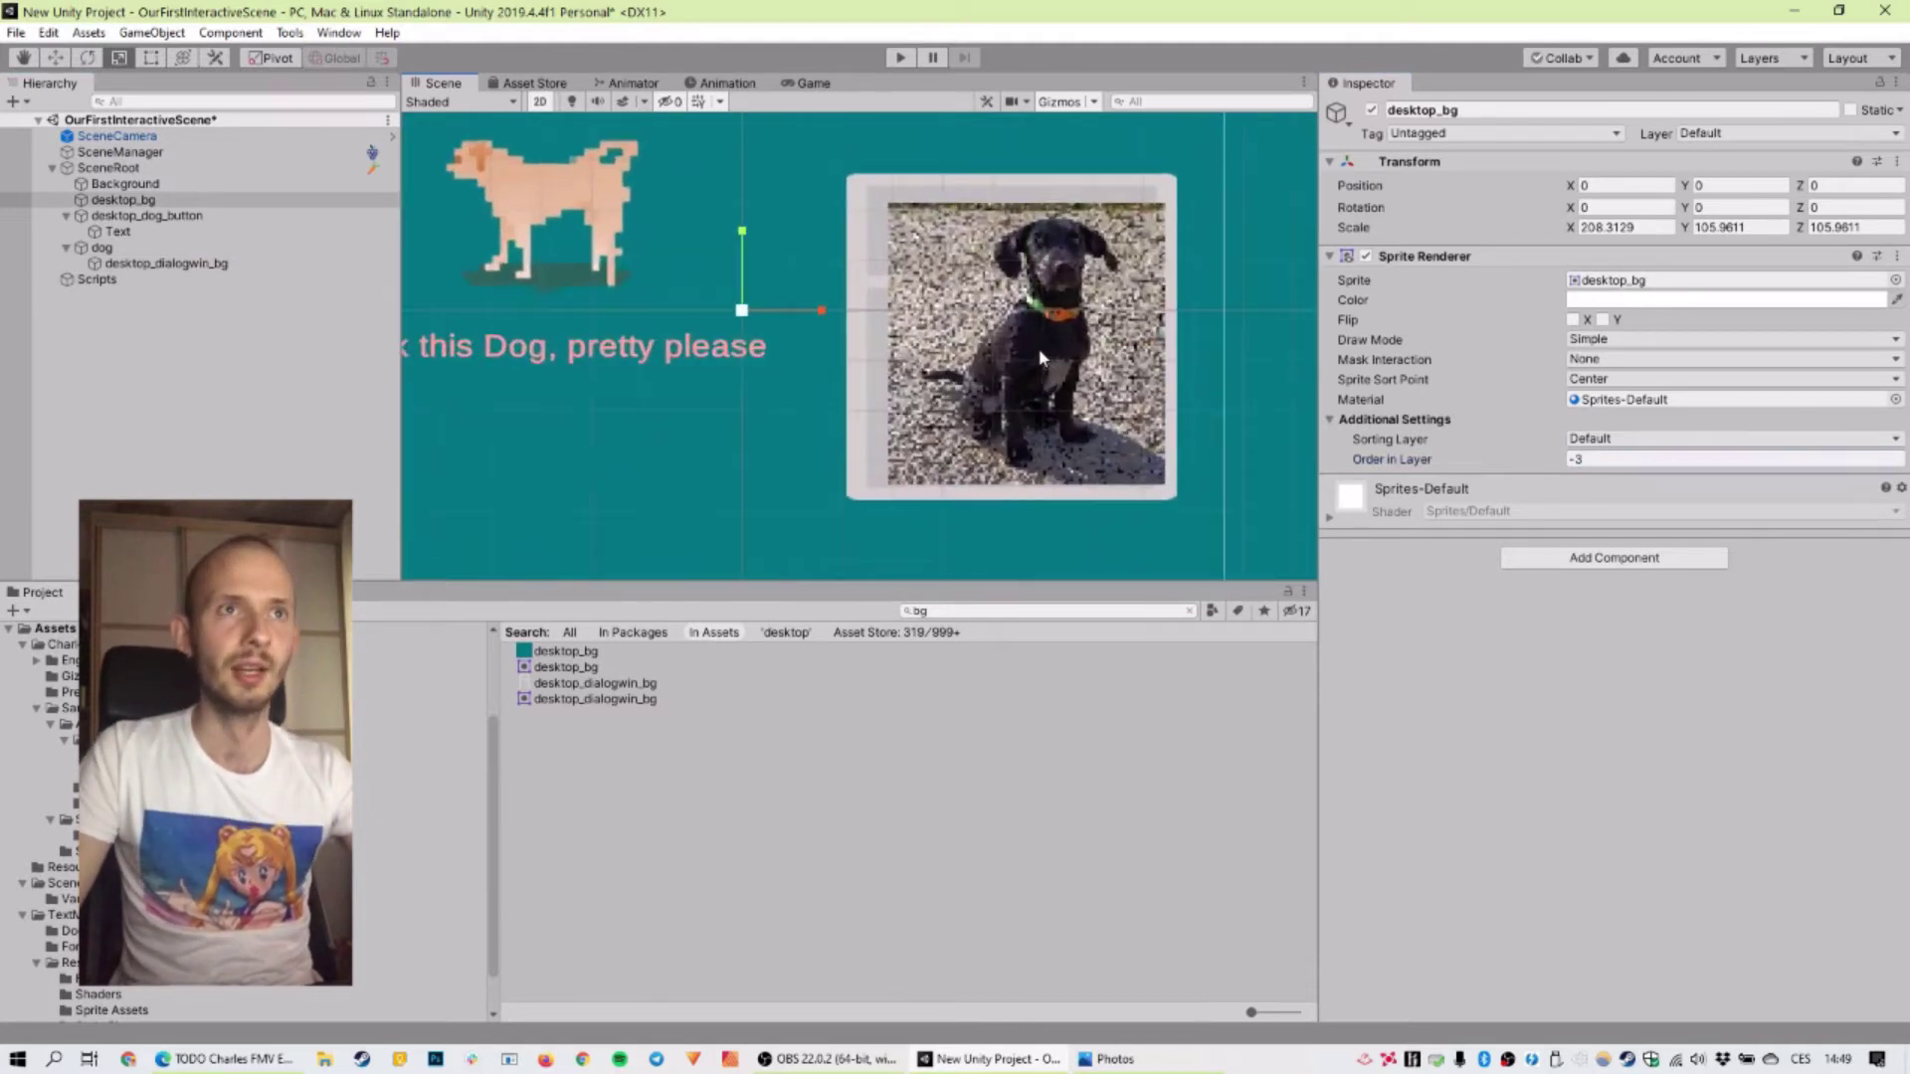
{"action": "scroll", "coordinate": [1041, 358], "scroll_direction": "down", "scroll_amount": 2}
{"action": "left_click", "coordinate": [1059, 320]}
{"action": "left_click", "coordinate": [813, 84]}
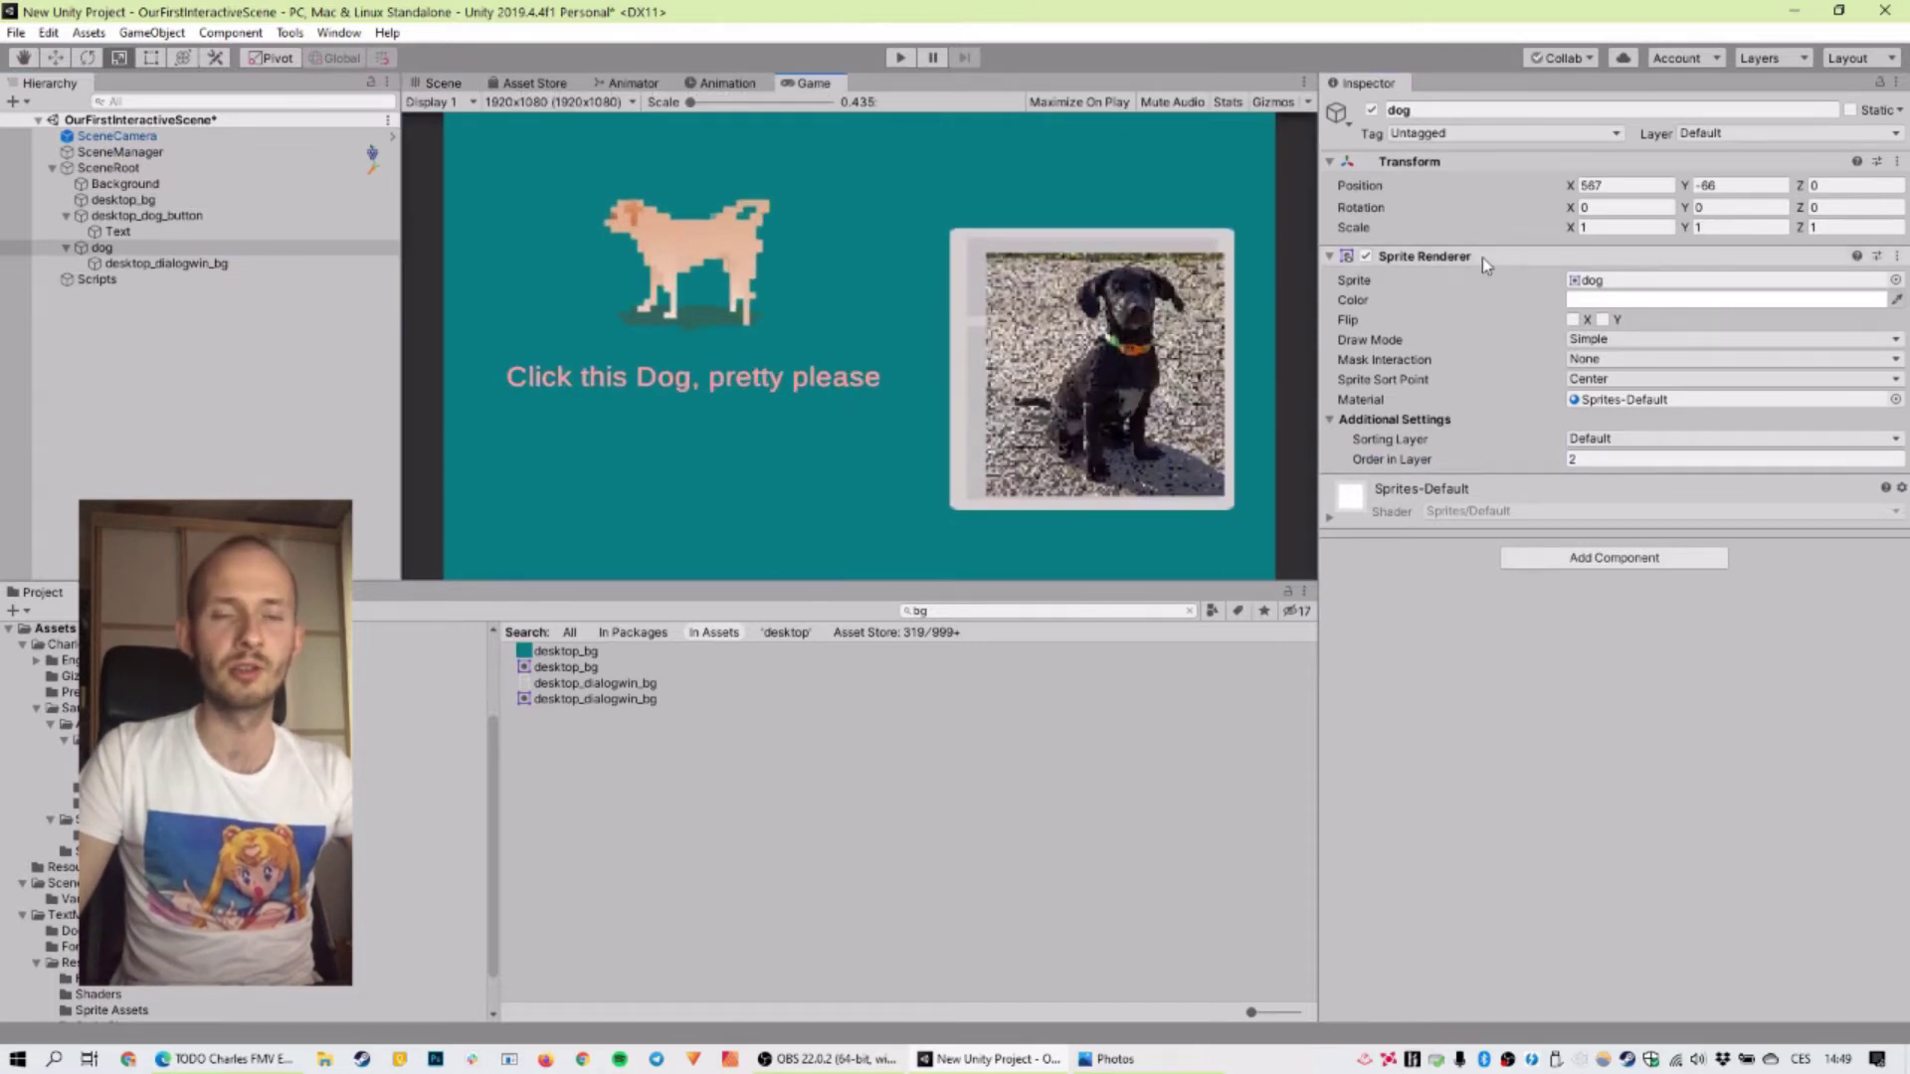
{"action": "left_click", "coordinate": [443, 82]}
{"action": "left_click", "coordinate": [940, 254]}
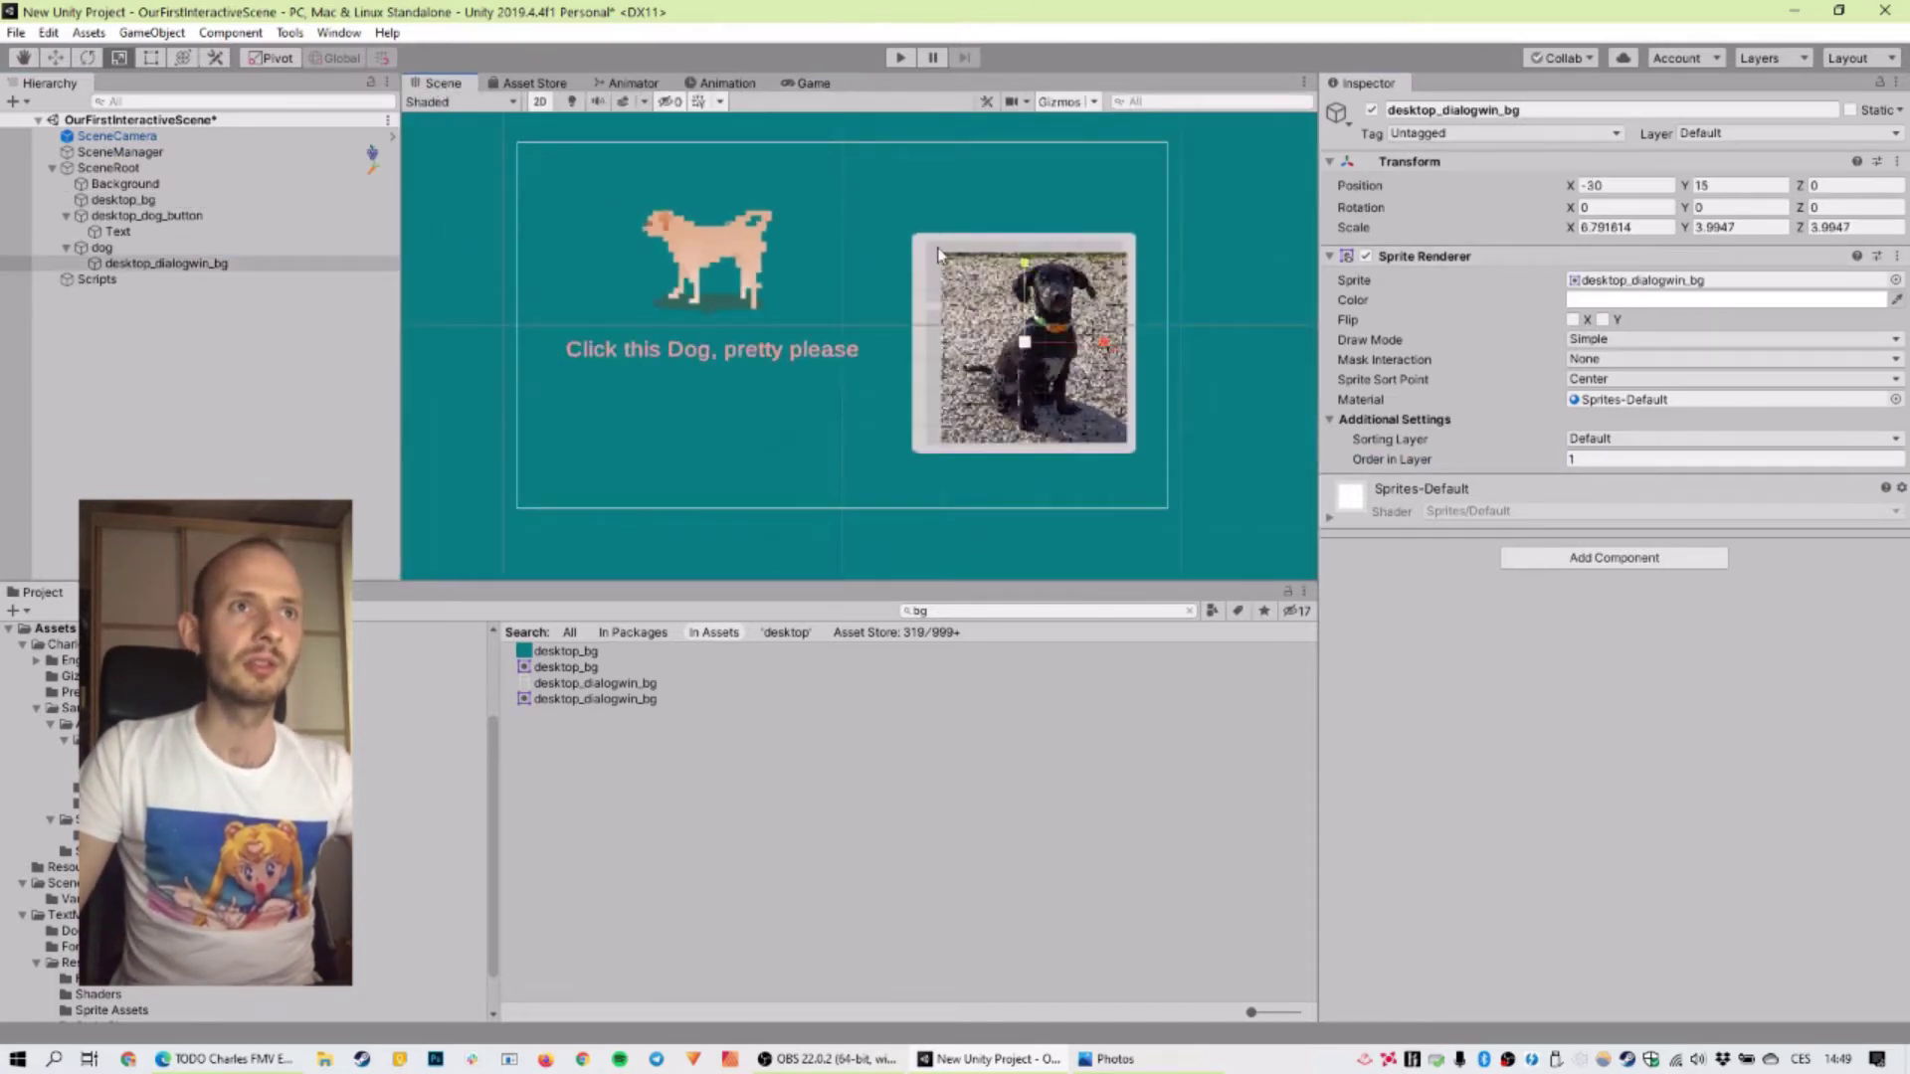
{"action": "left_click_drag", "start_coordinate": [1102, 343], "coordinate": [1115, 344]}
{"action": "left_click_drag", "start_coordinate": [1025, 263], "coordinate": [1024, 250]}
Step: Nudge the dialog frame slightly right and verify it in the Game view
{"action": "key", "text": "w"}
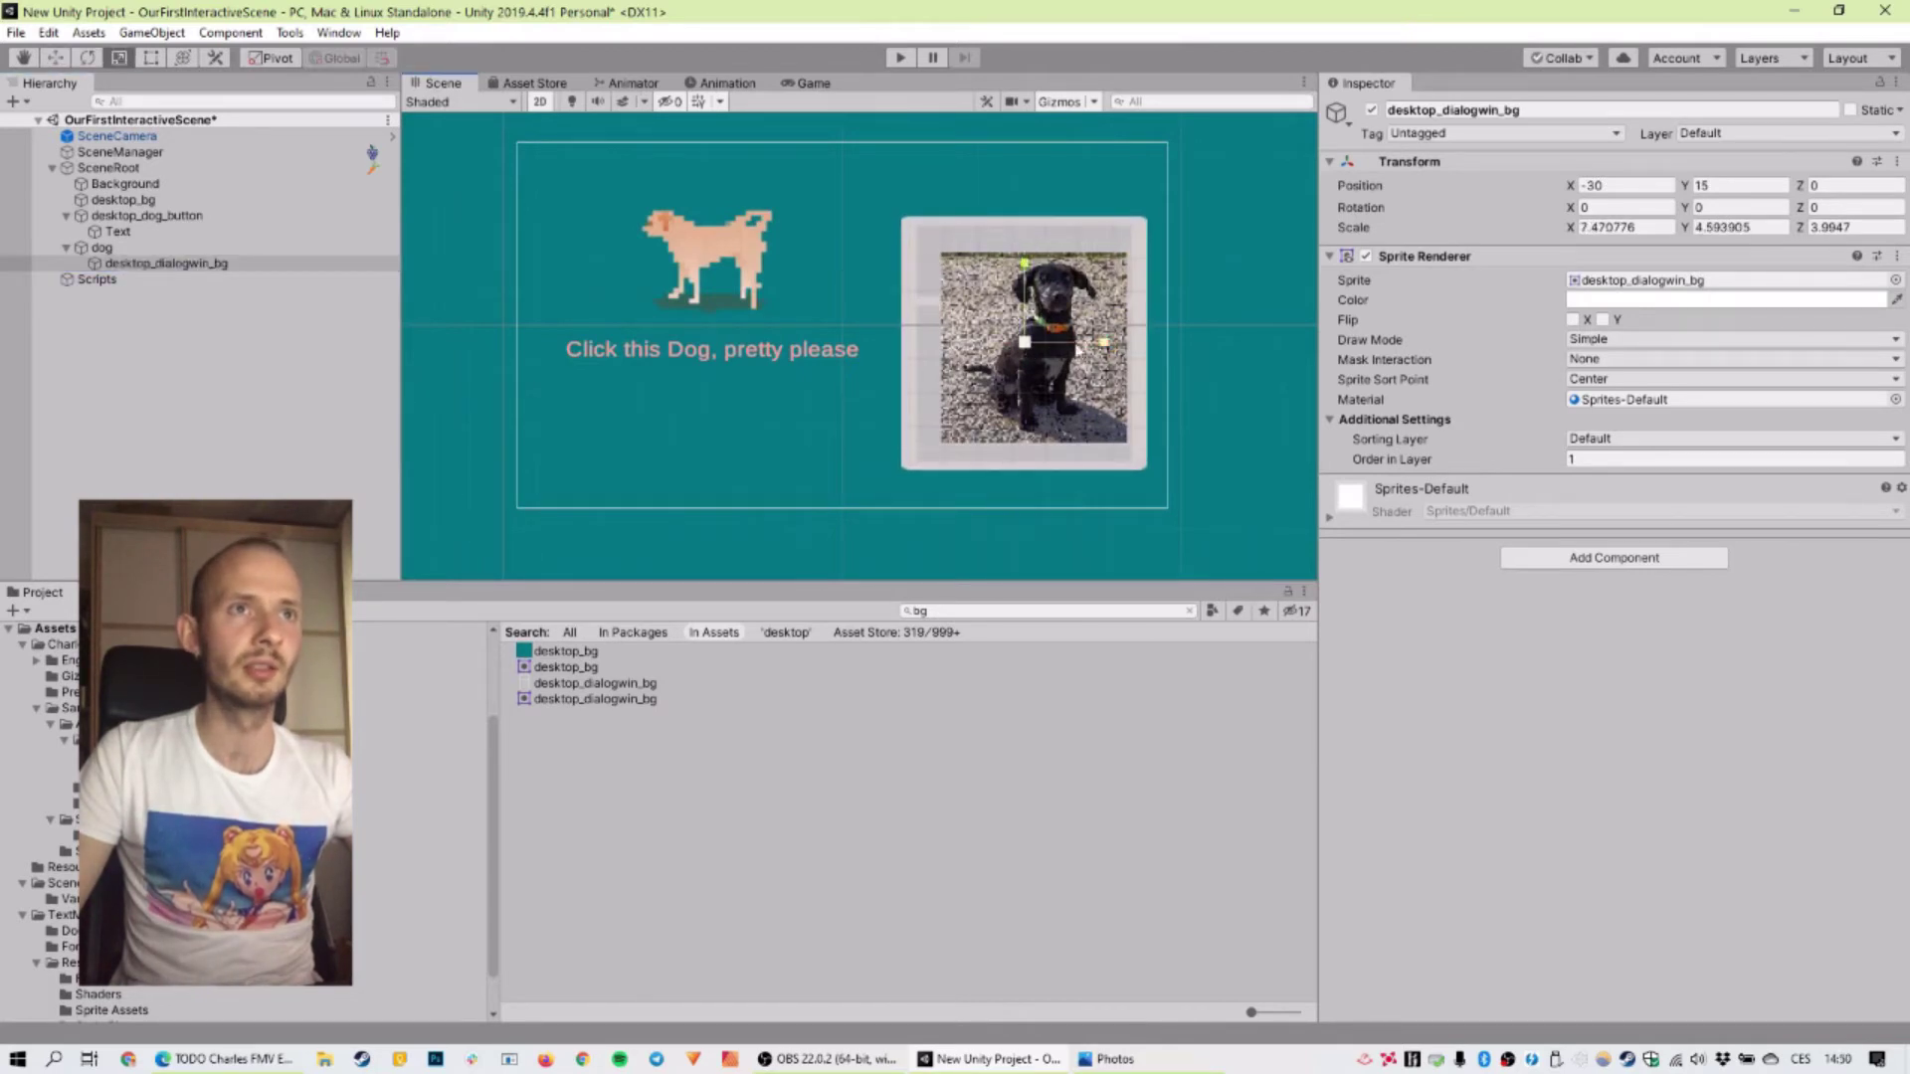
{"action": "key", "text": "ctrl+z"}
{"action": "left_click_drag", "start_coordinate": [1039, 338], "coordinate": [1046, 345]}
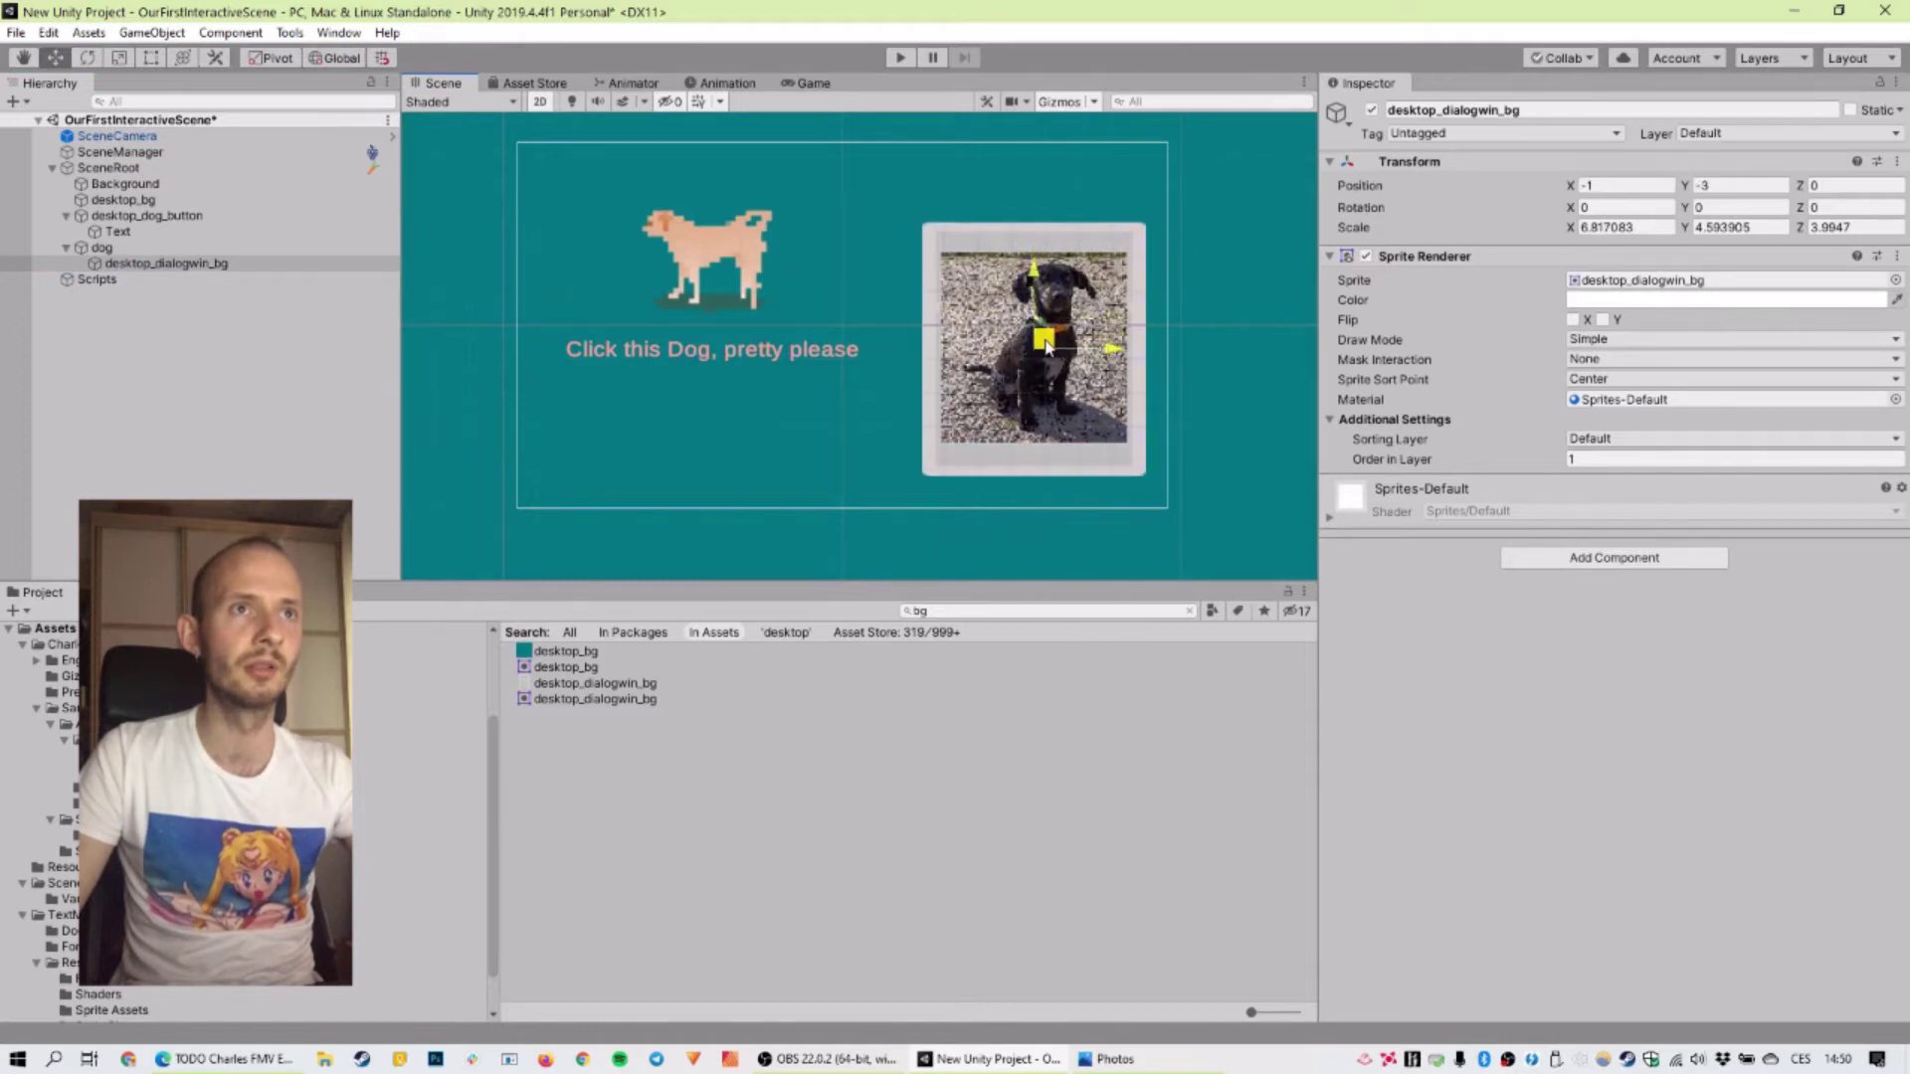
{"action": "left_click", "coordinate": [1107, 179]}
{"action": "left_click", "coordinate": [807, 83]}
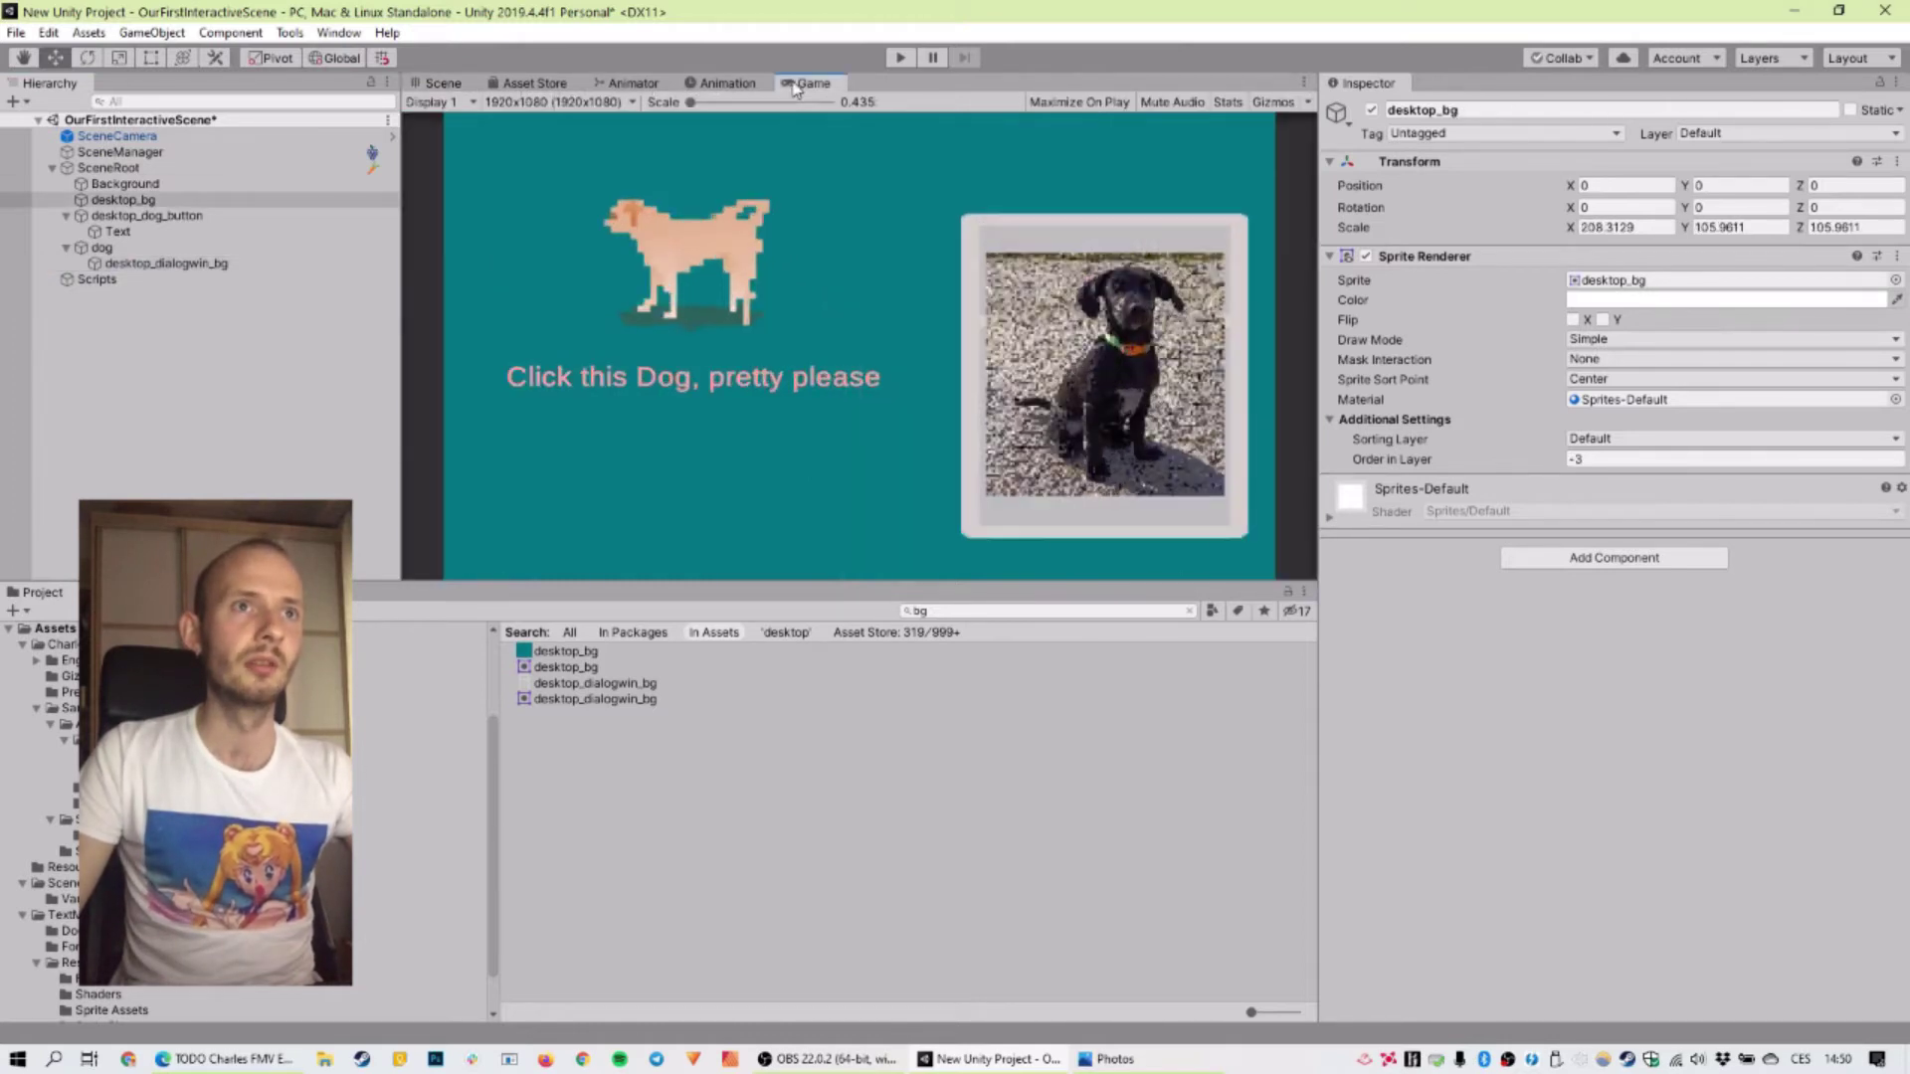
{"action": "left_click", "coordinate": [441, 83]}
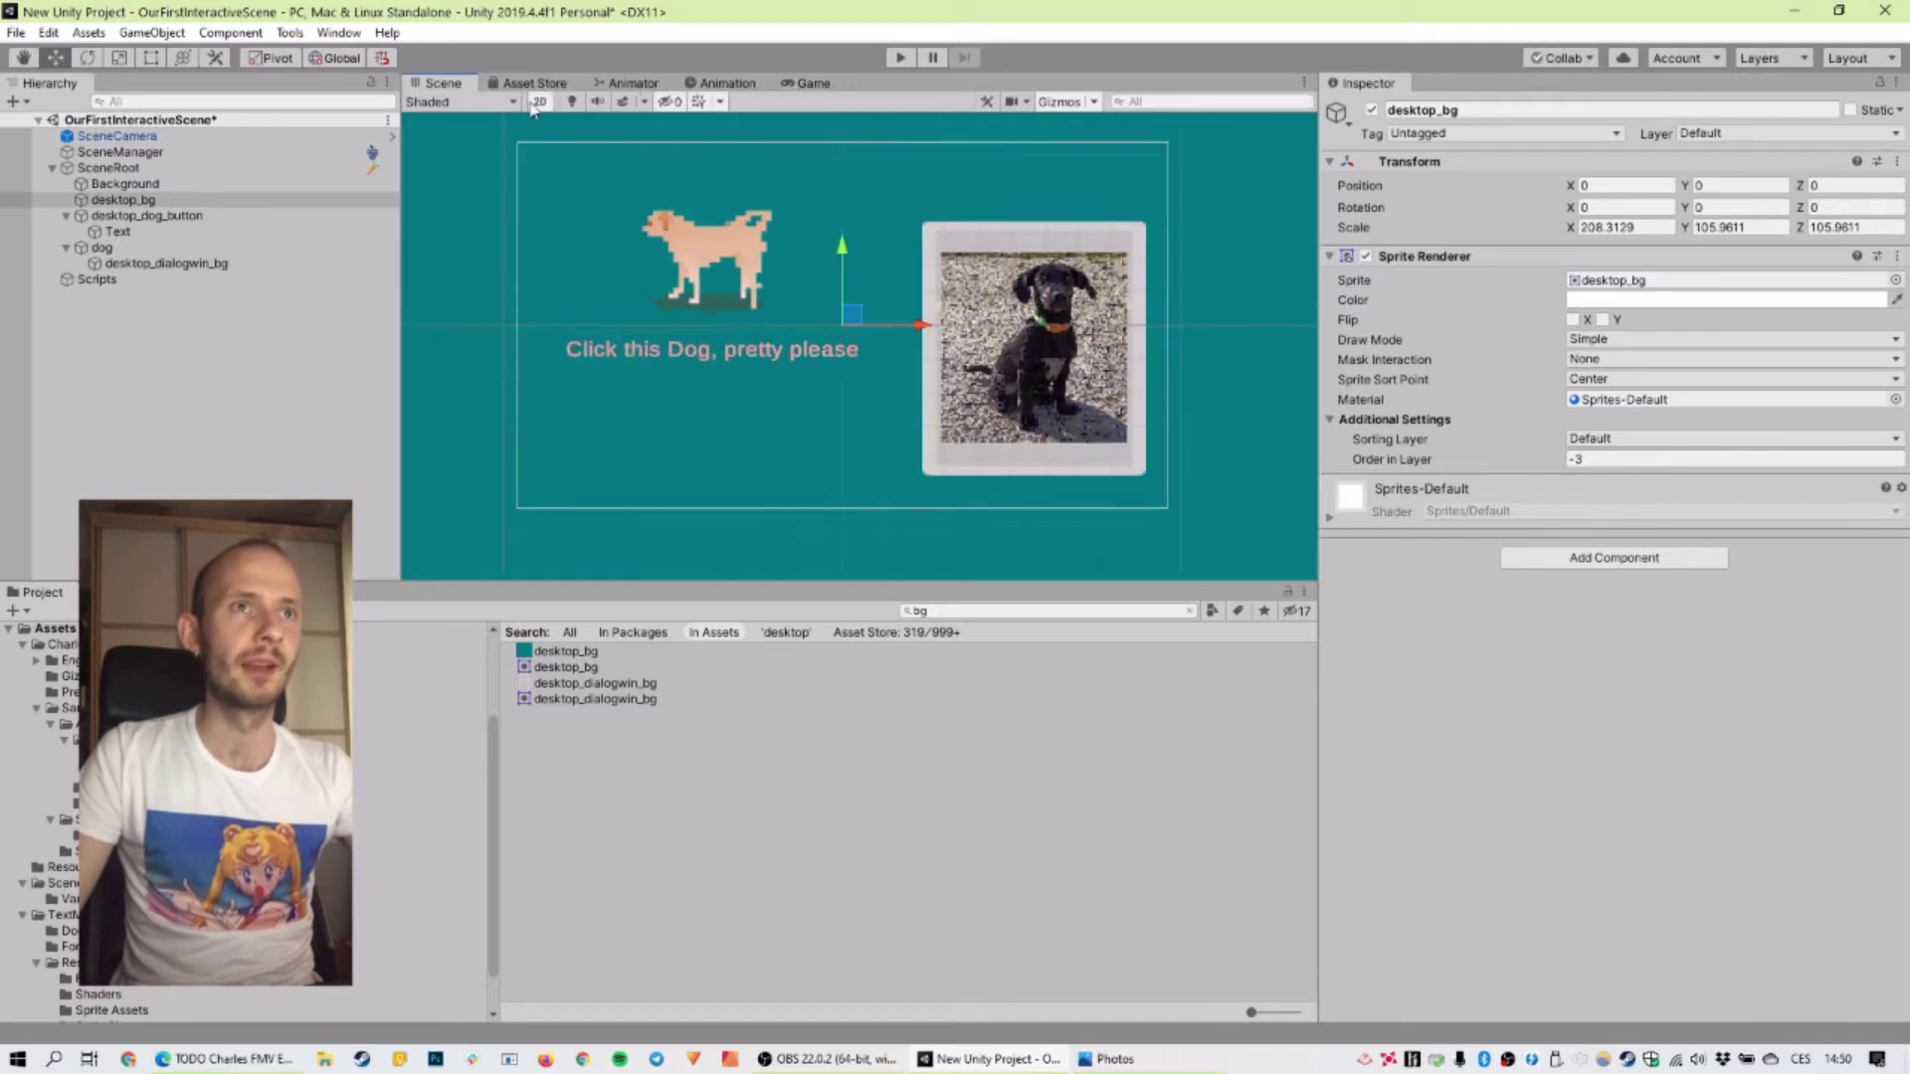
Step: Finalise the frame with the Rect tool at 6.817083 × 3.962197, position -1, 0
{"action": "left_click", "coordinate": [166, 263]}
{"action": "left_click", "coordinate": [189, 249]}
{"action": "key", "text": "t"}
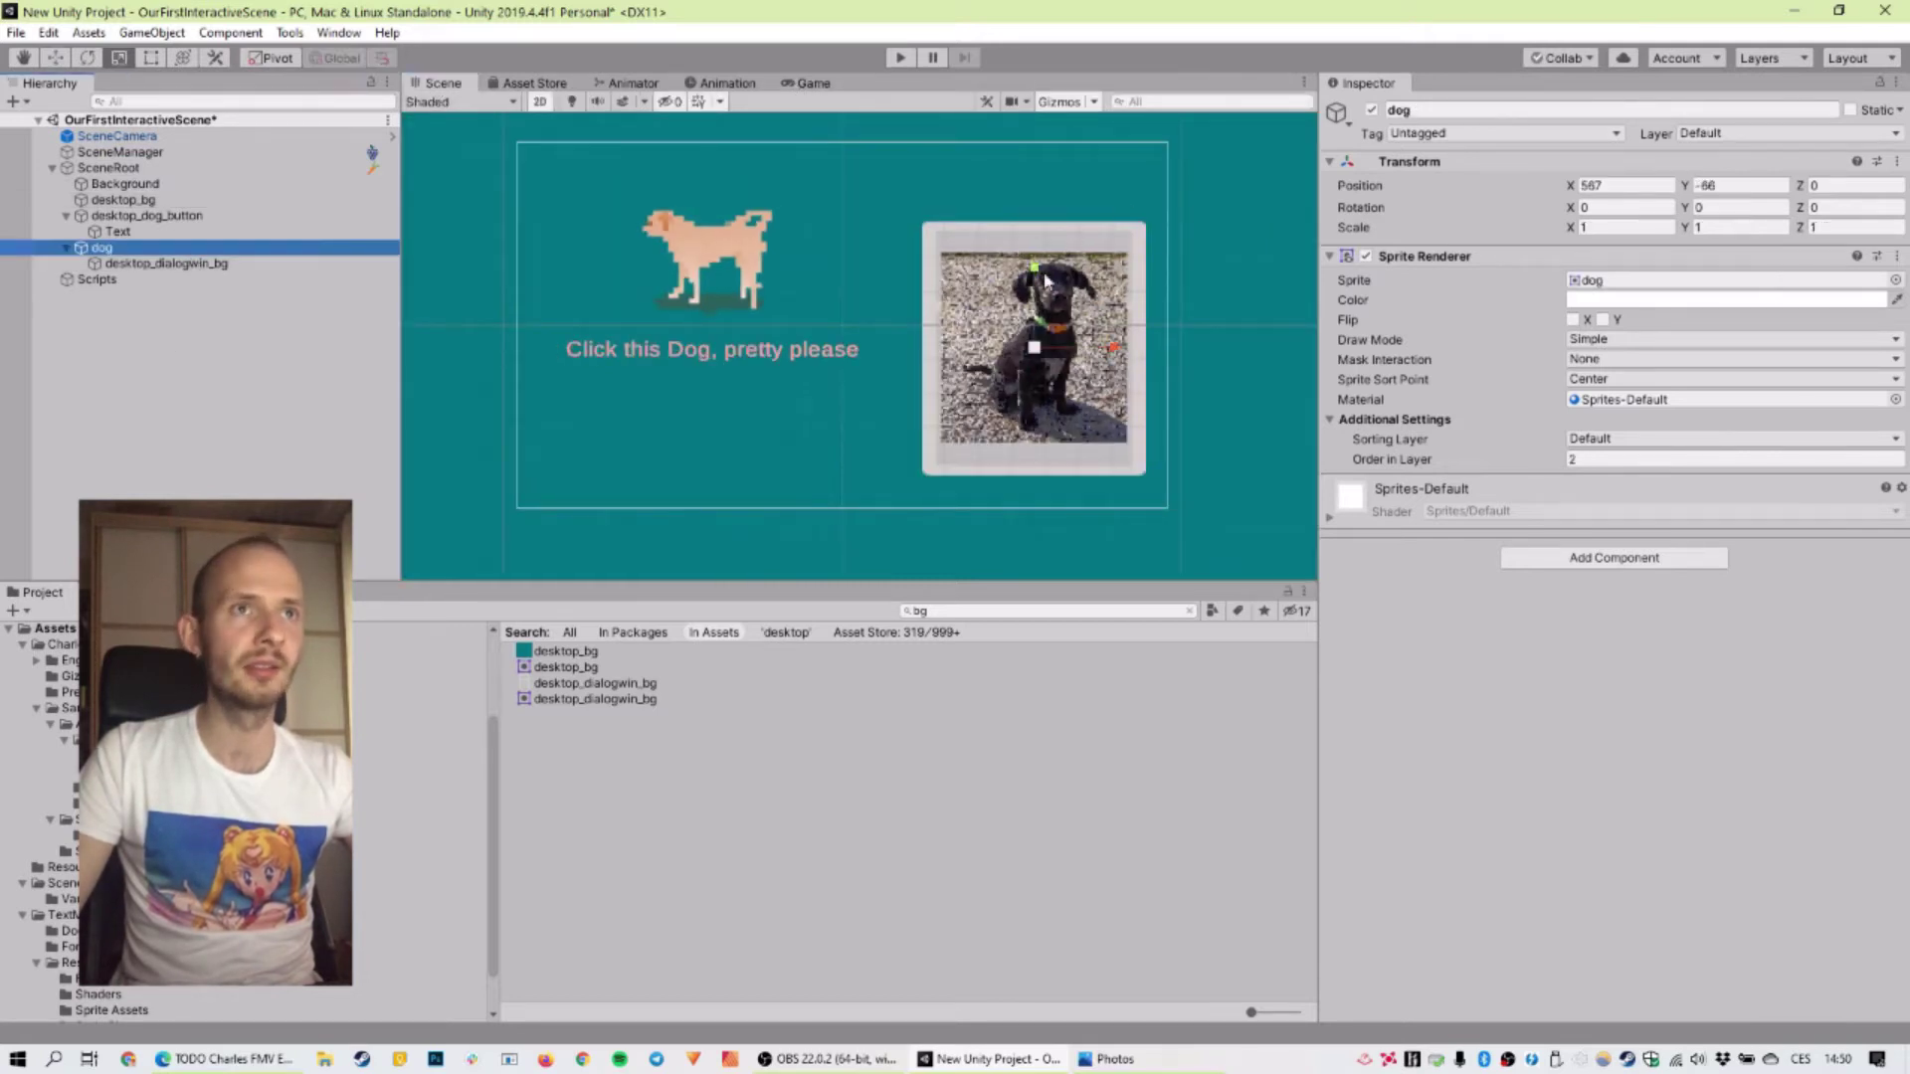
{"action": "key", "text": "ctrl+z"}
{"action": "left_click", "coordinate": [166, 262]}
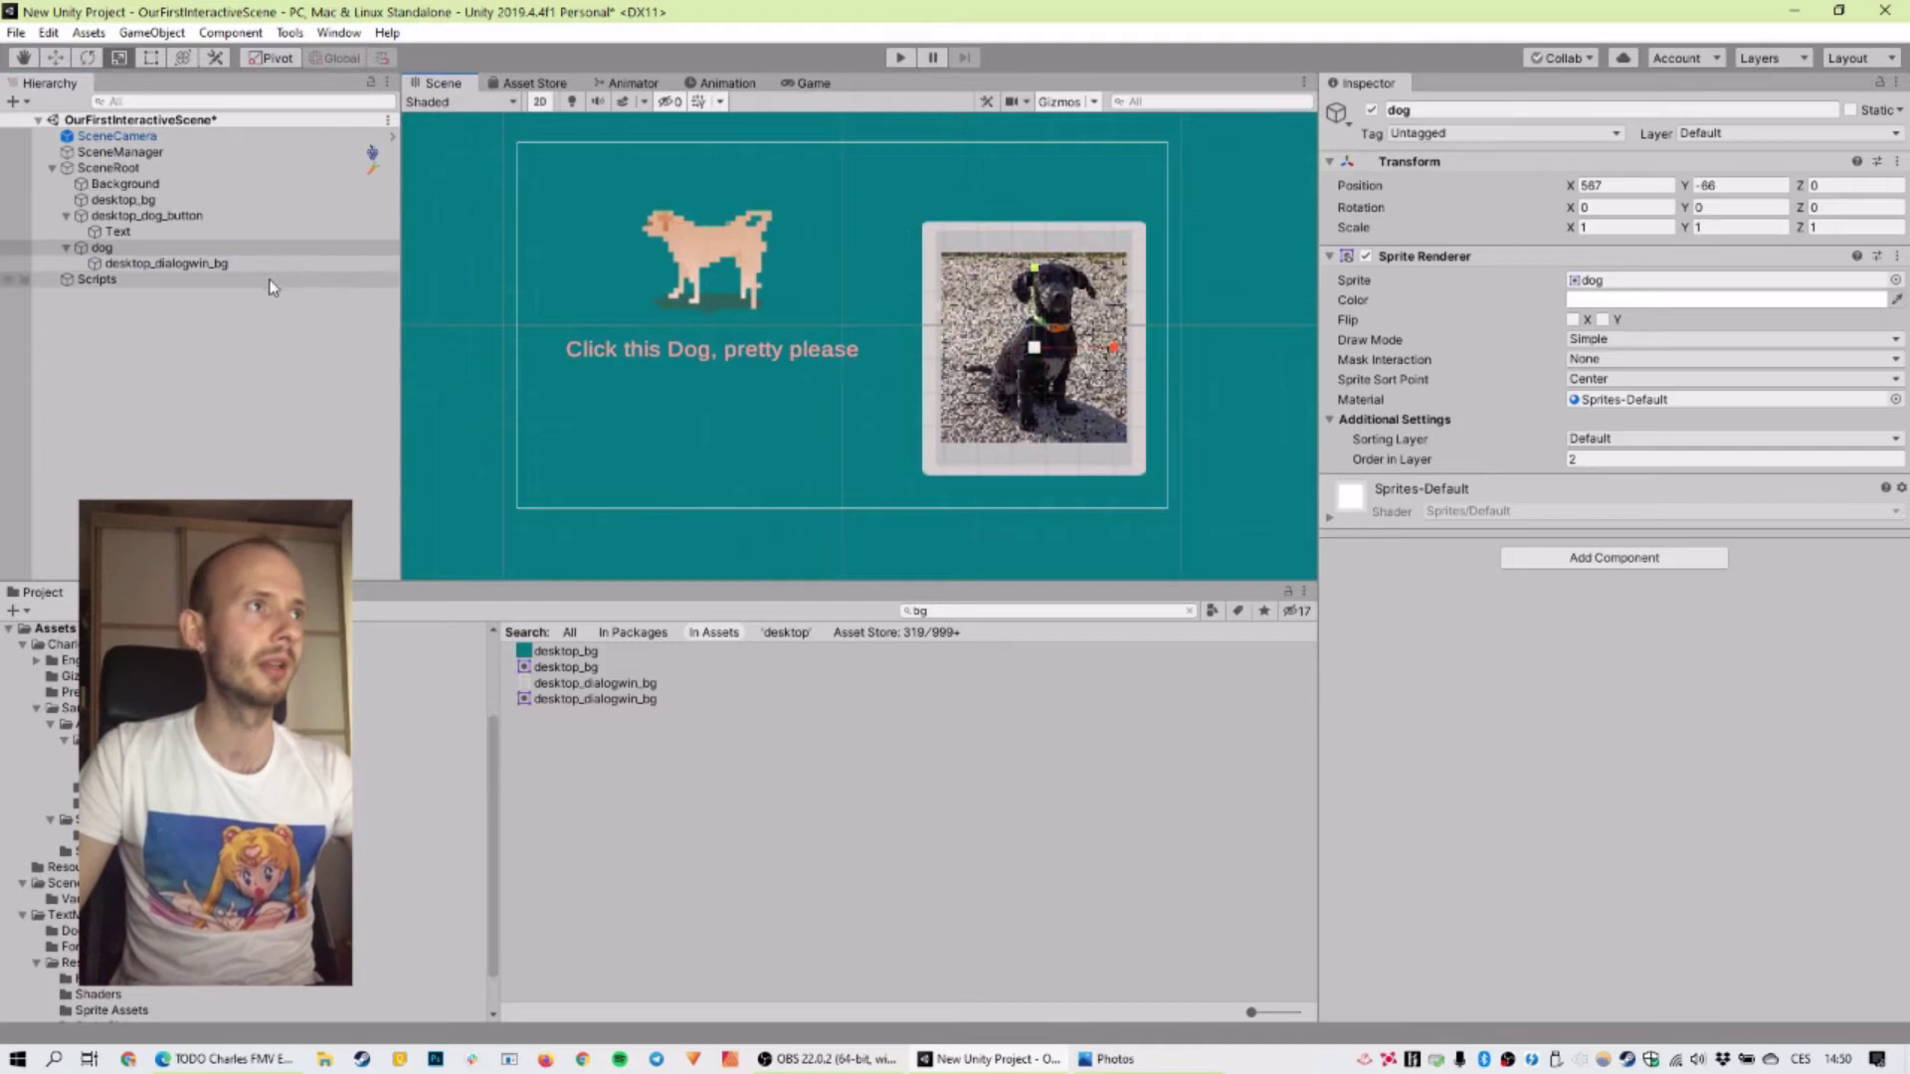
{"action": "left_click", "coordinate": [1011, 194]}
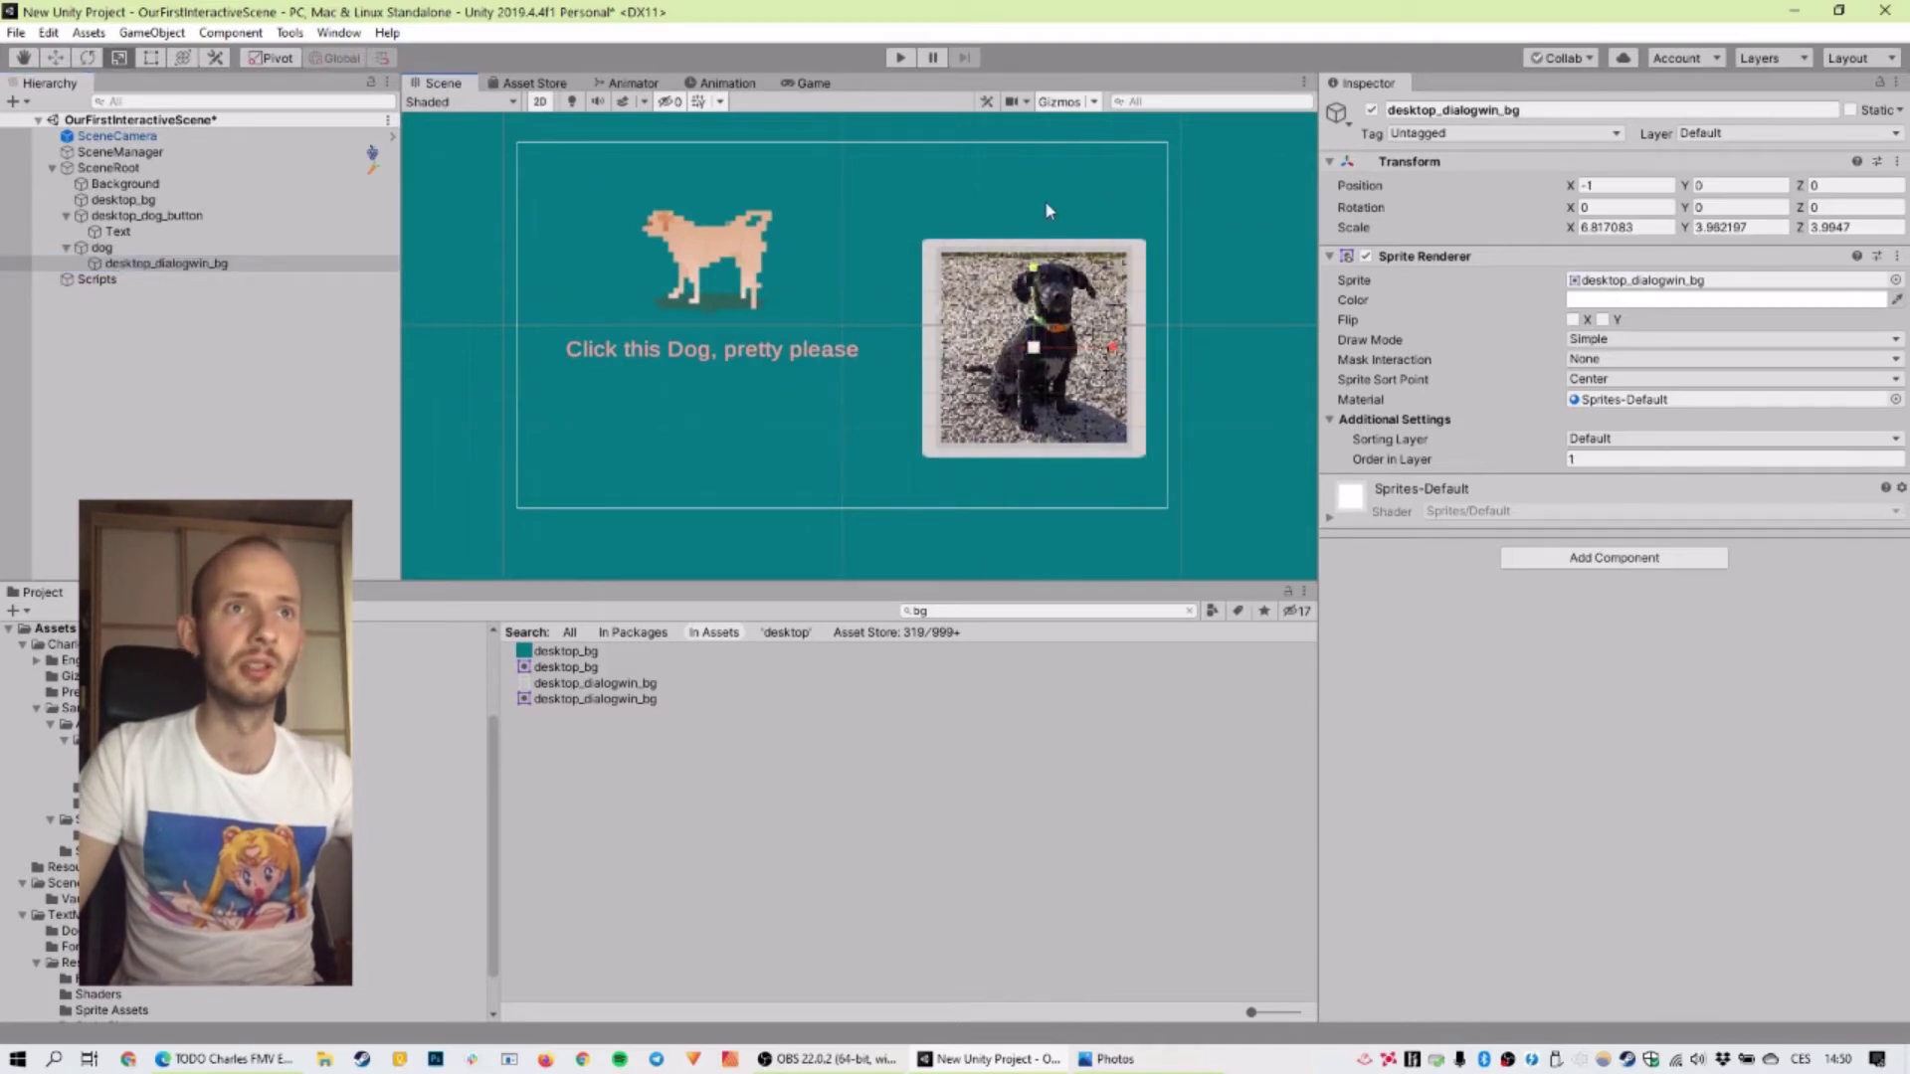
{"action": "left_click", "coordinate": [705, 801]}
{"action": "left_click", "coordinate": [1022, 607]}
Step: Add desktop_dialogwin_cross under dog with Order in Layer 4, placed at the frame's top-right corner
{"action": "type", "text": "cros"}
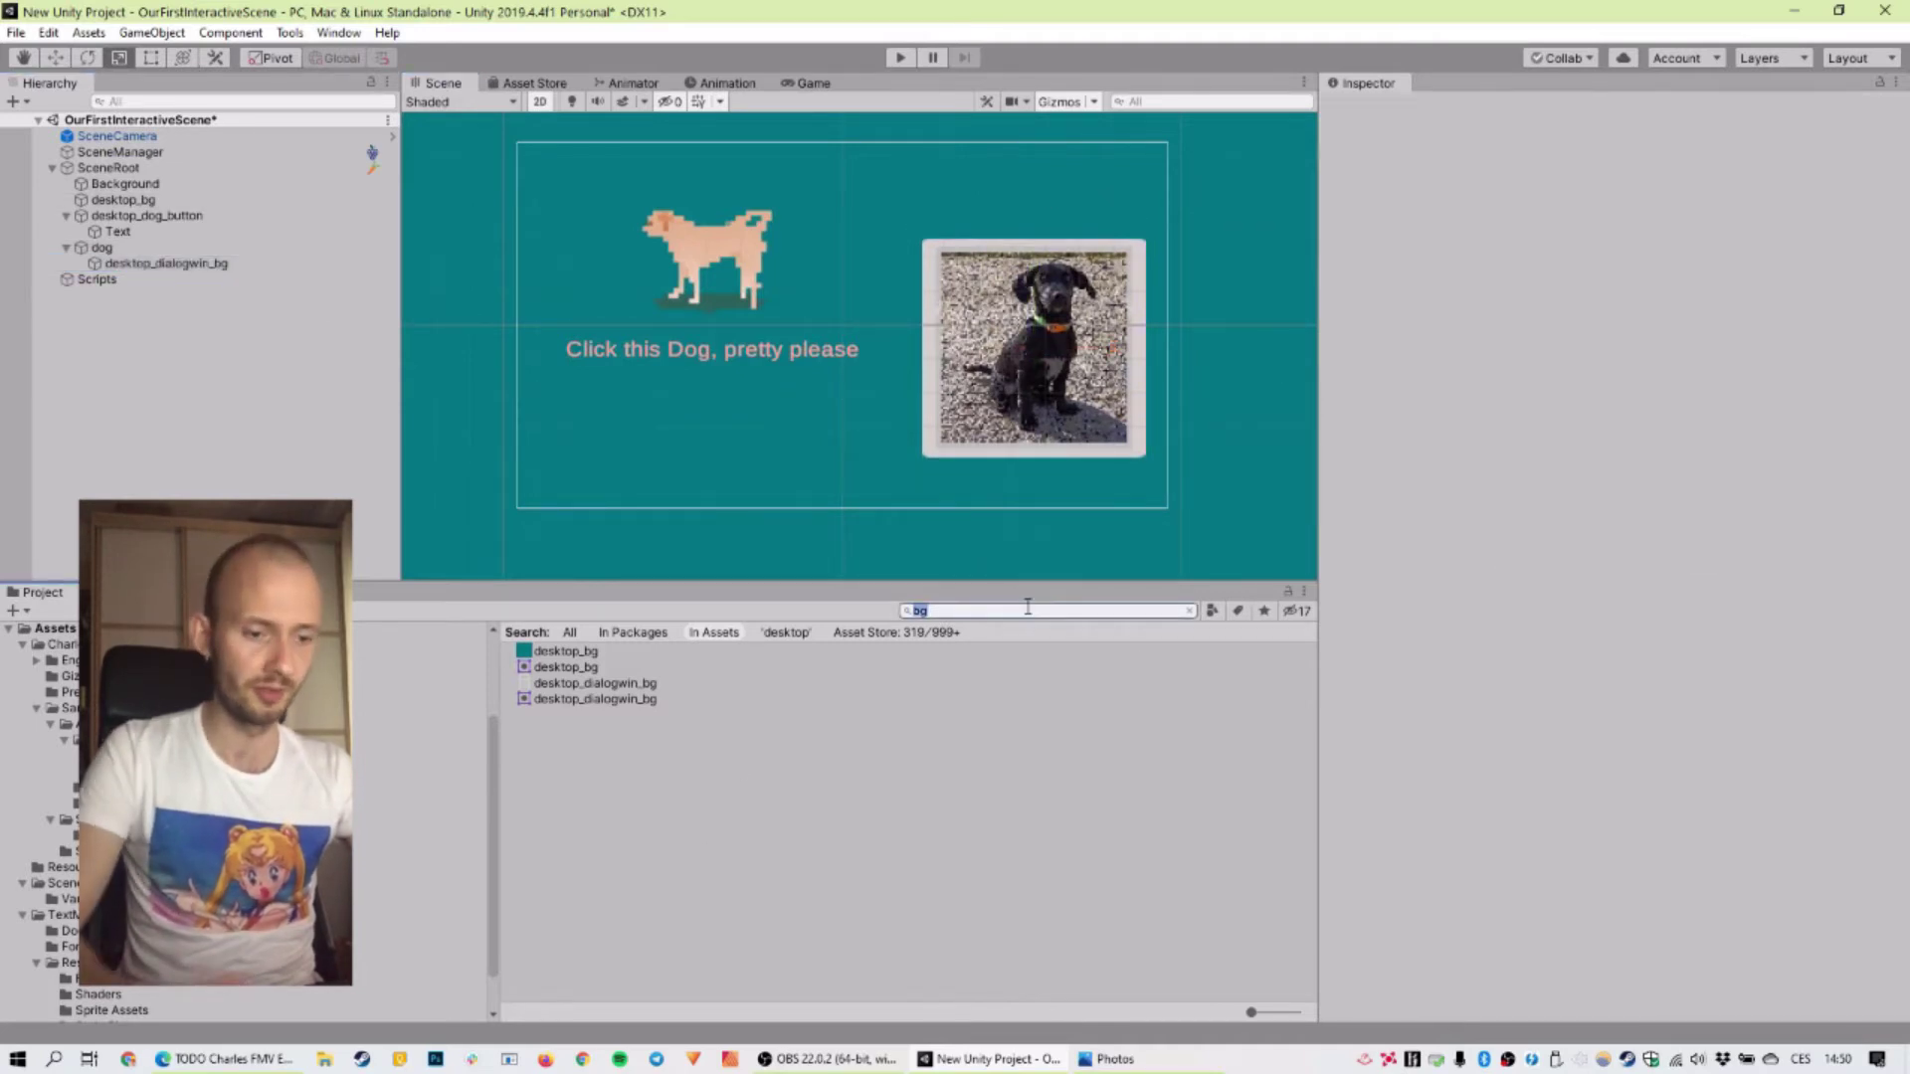
{"action": "type", "text": "s"}
{"action": "left_click_drag", "start_coordinate": [603, 682], "coordinate": [1101, 257]}
{"action": "left_click", "coordinate": [1821, 465]}
{"action": "type", "text": "4"}
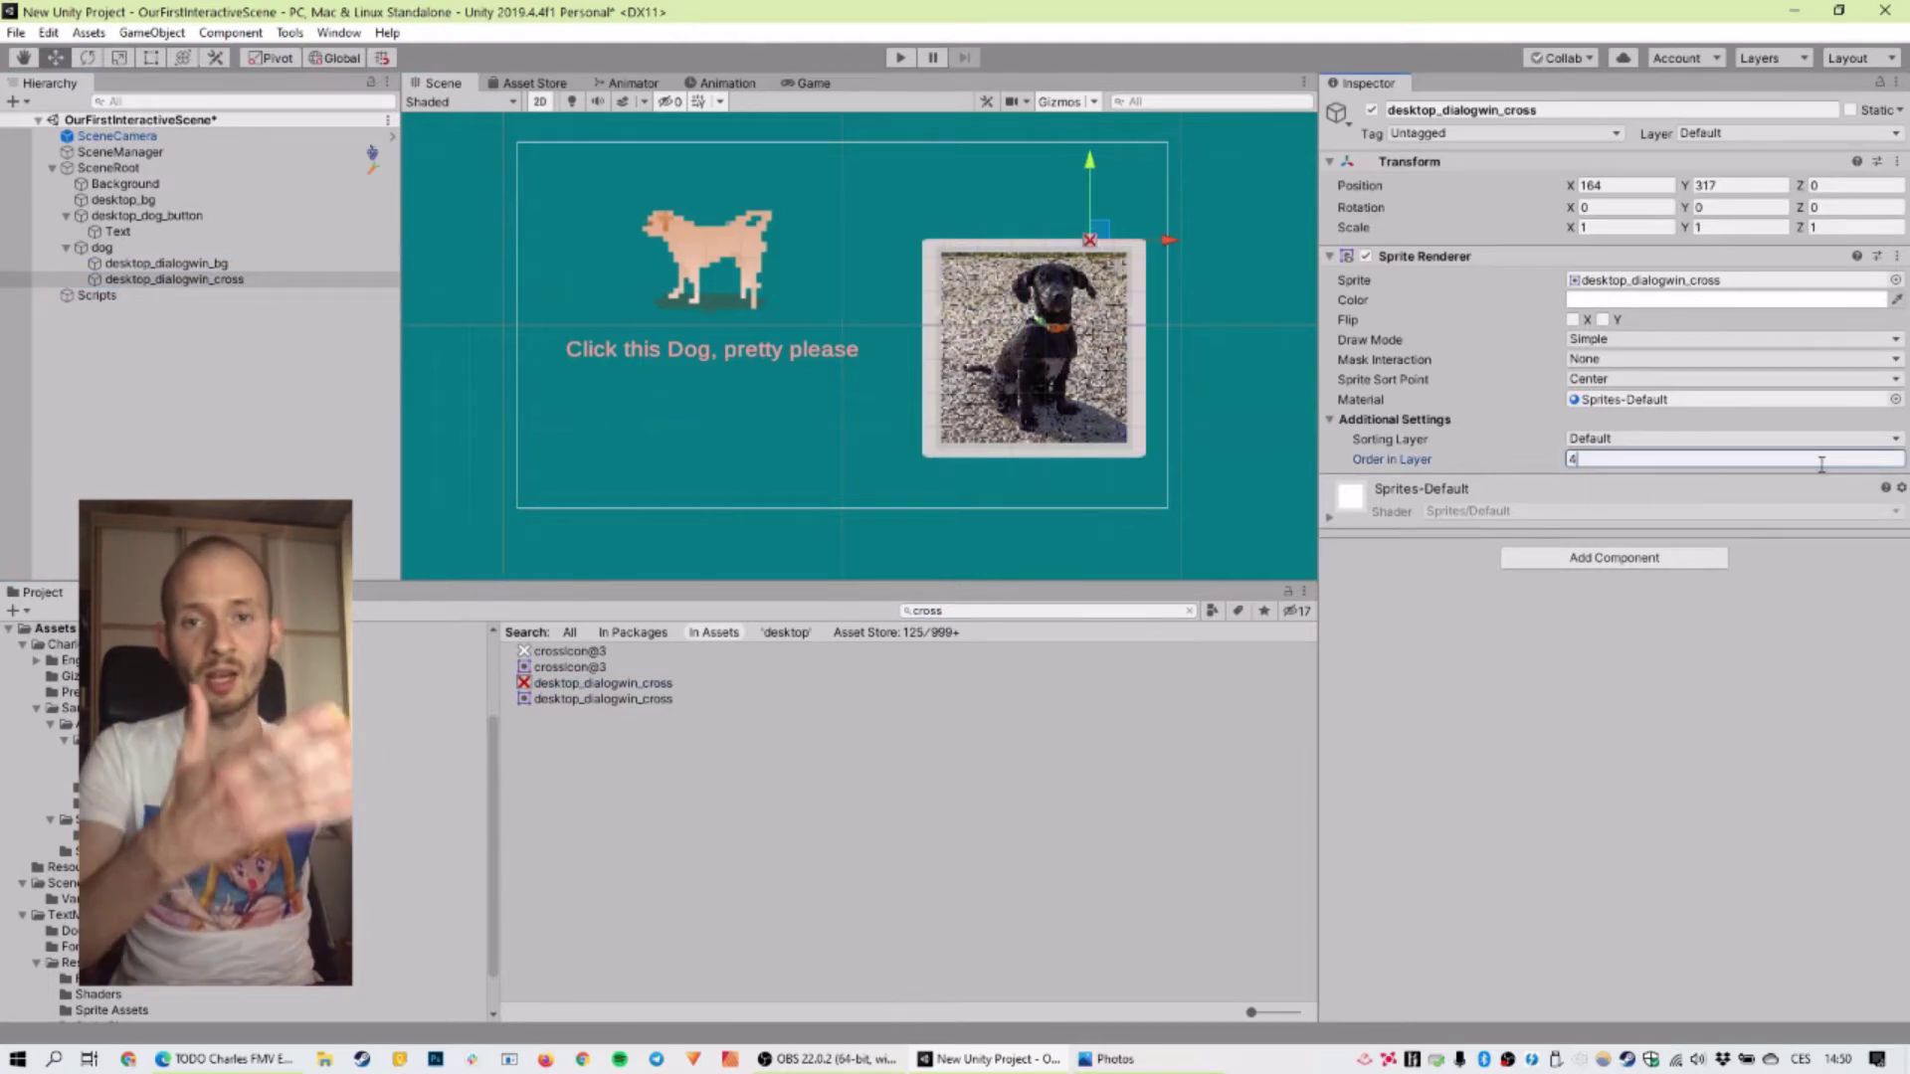
{"action": "left_click_drag", "start_coordinate": [1102, 231], "coordinate": [1143, 244]}
{"action": "left_click", "coordinate": [1224, 175]}
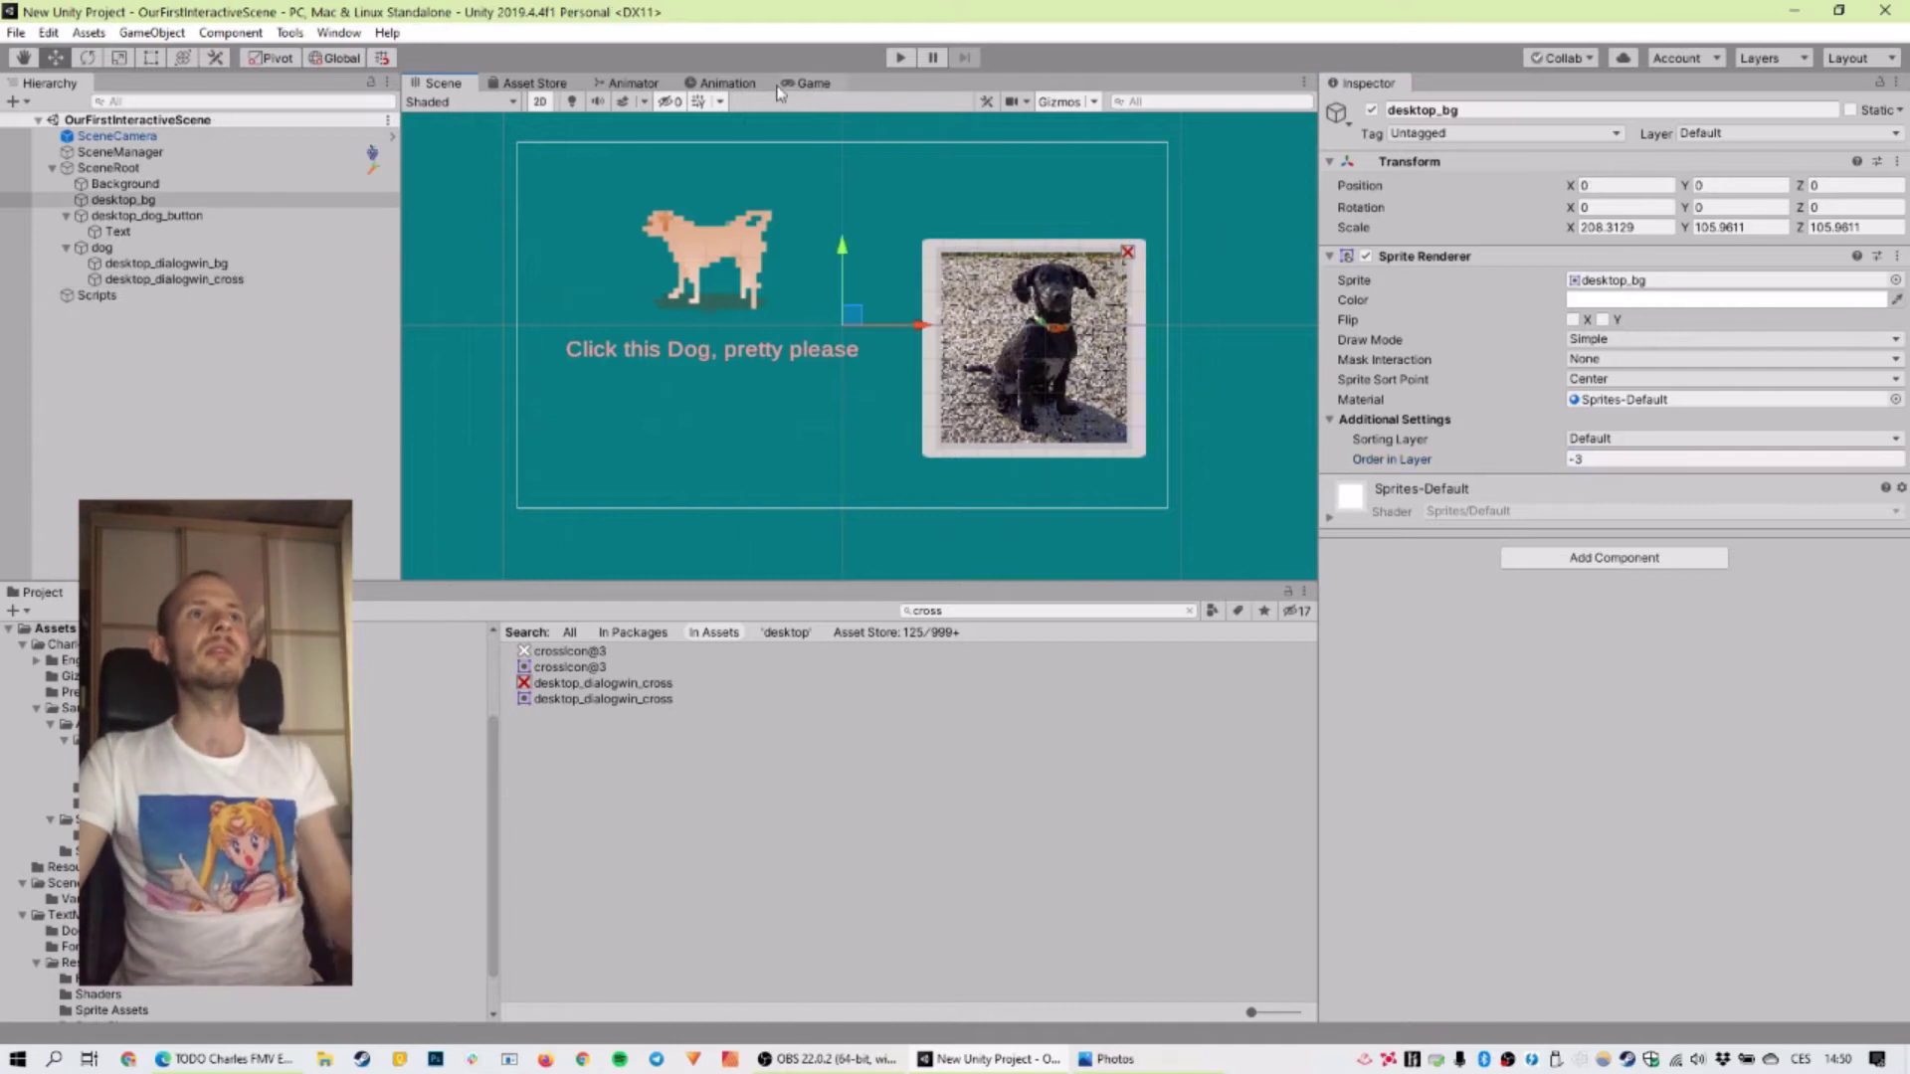
{"action": "left_click", "coordinate": [811, 82]}
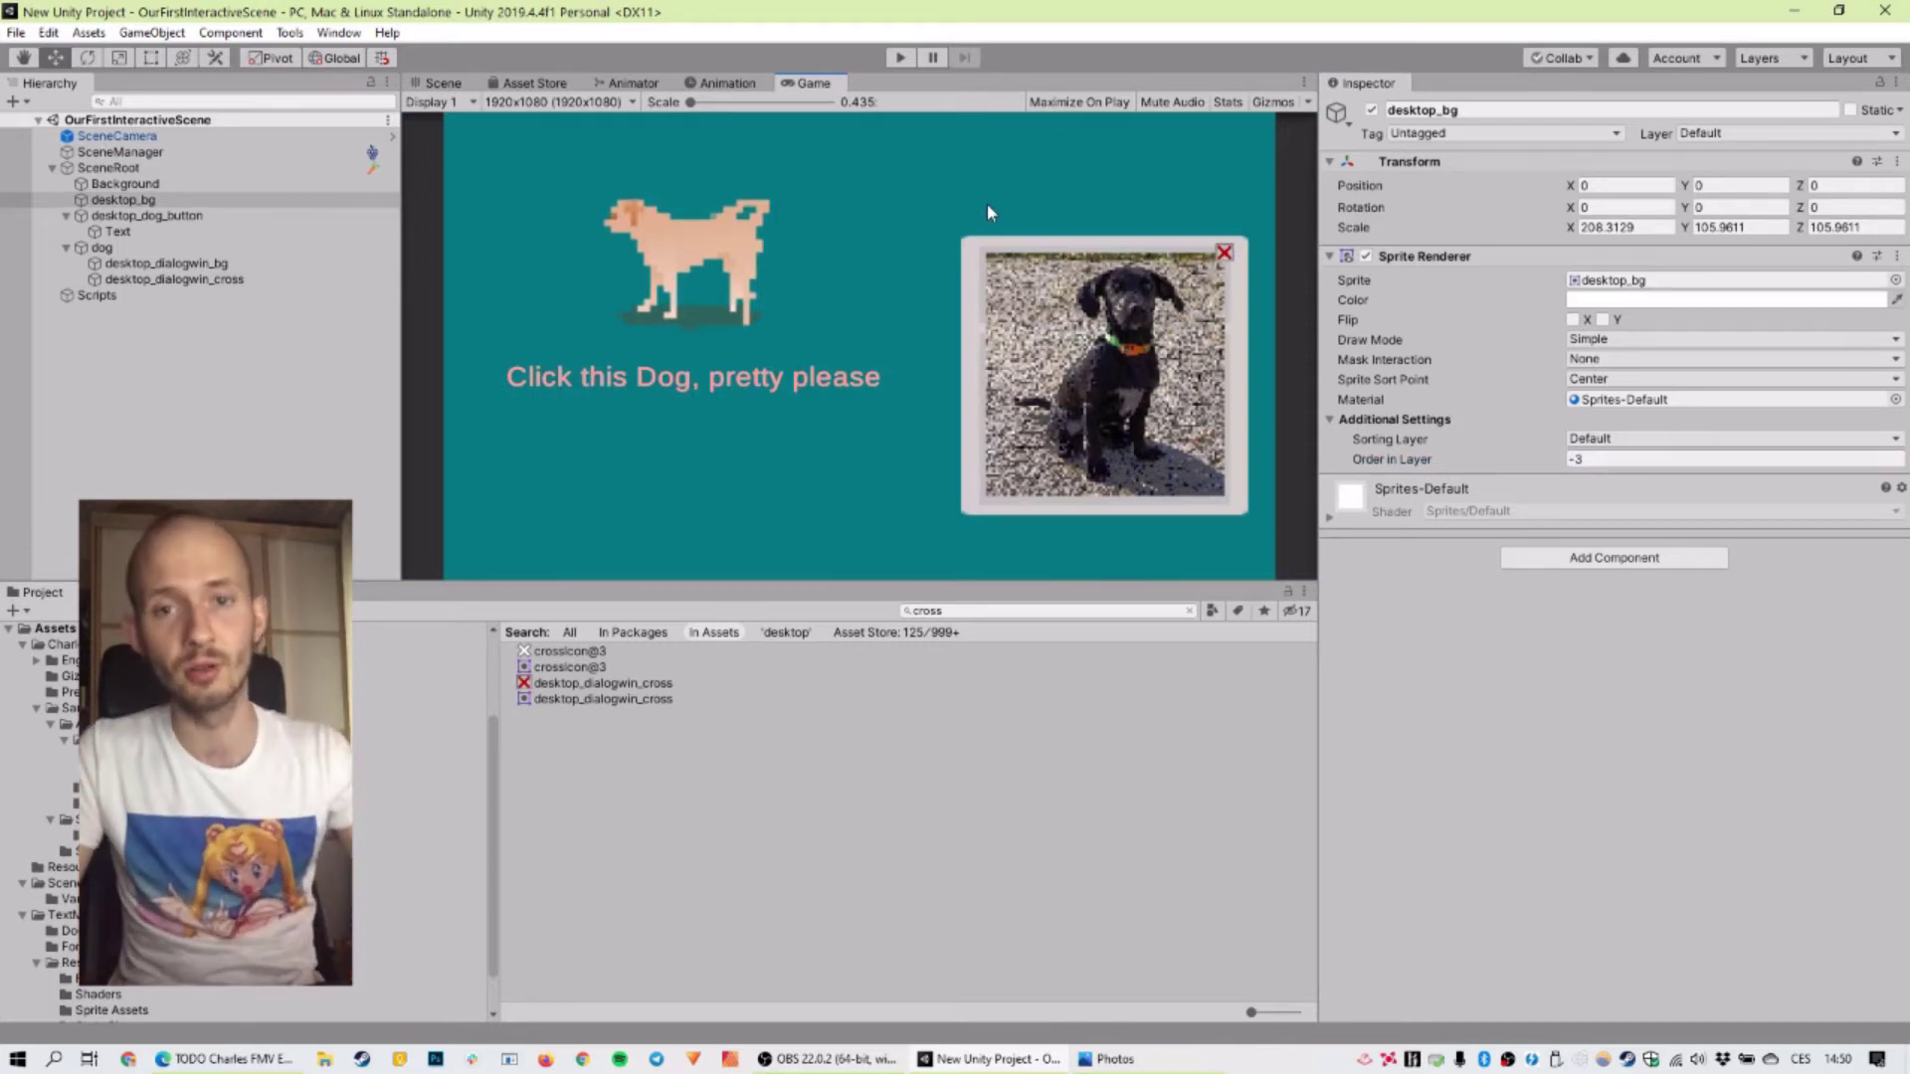
{"action": "left_click", "coordinate": [445, 84]}
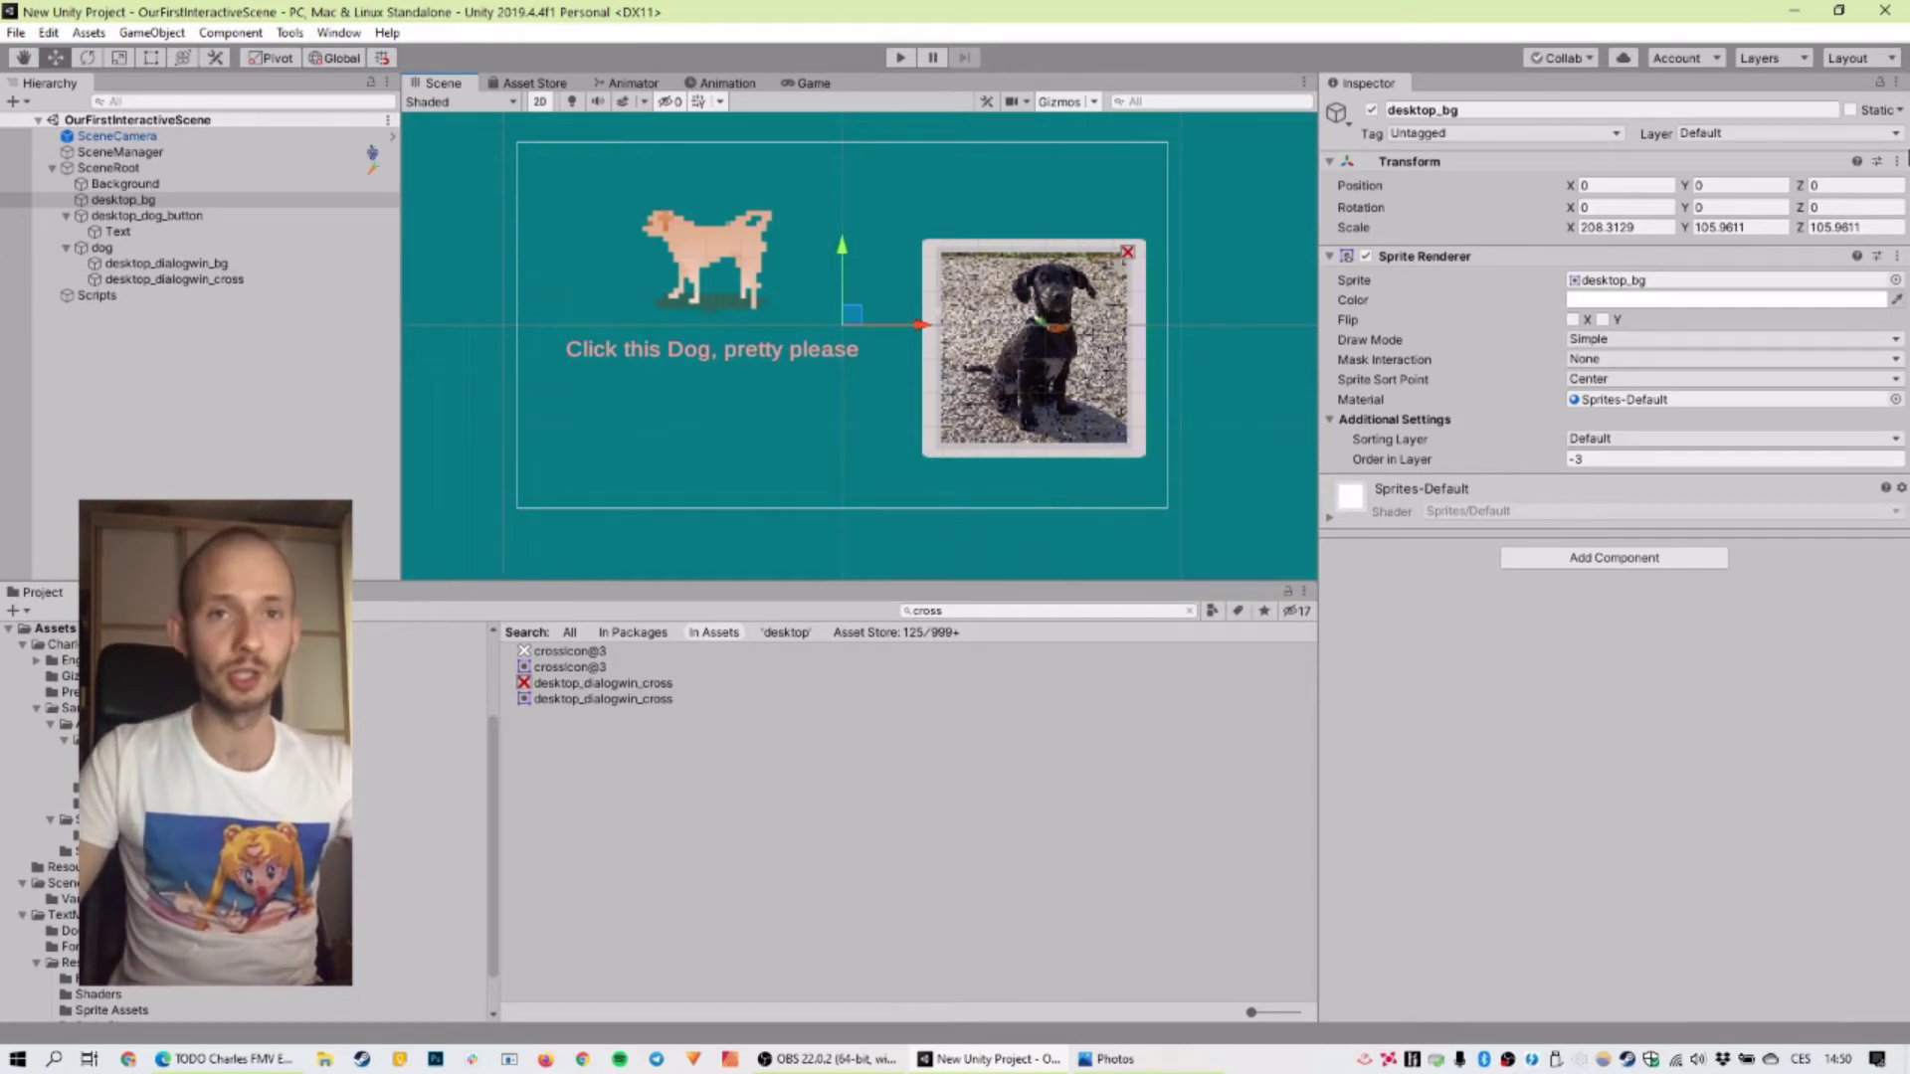
Step: Give dog a CE GameObject component with Initial Visibility off, then play the scene in Game view
{"action": "left_click", "coordinate": [298, 247]}
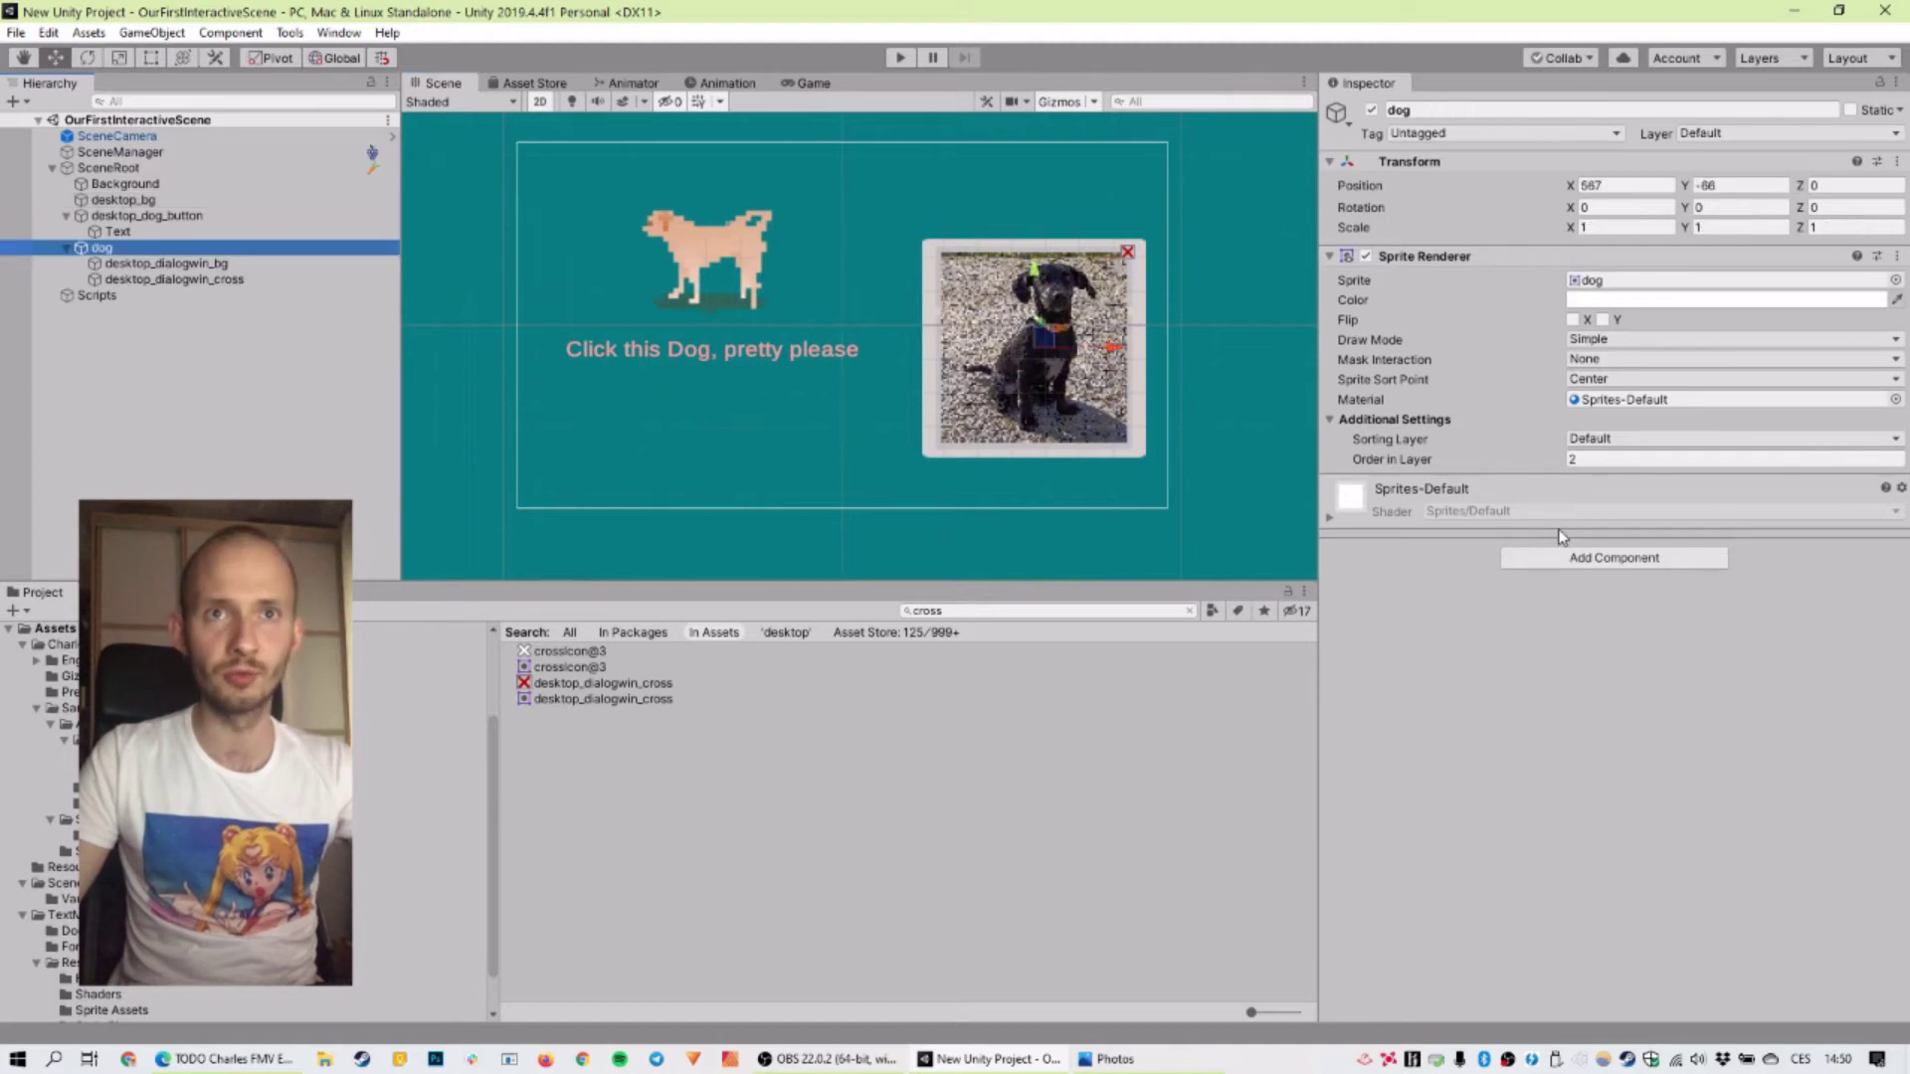
{"action": "left_click", "coordinate": [95, 137]}
{"action": "left_click", "coordinate": [150, 247]}
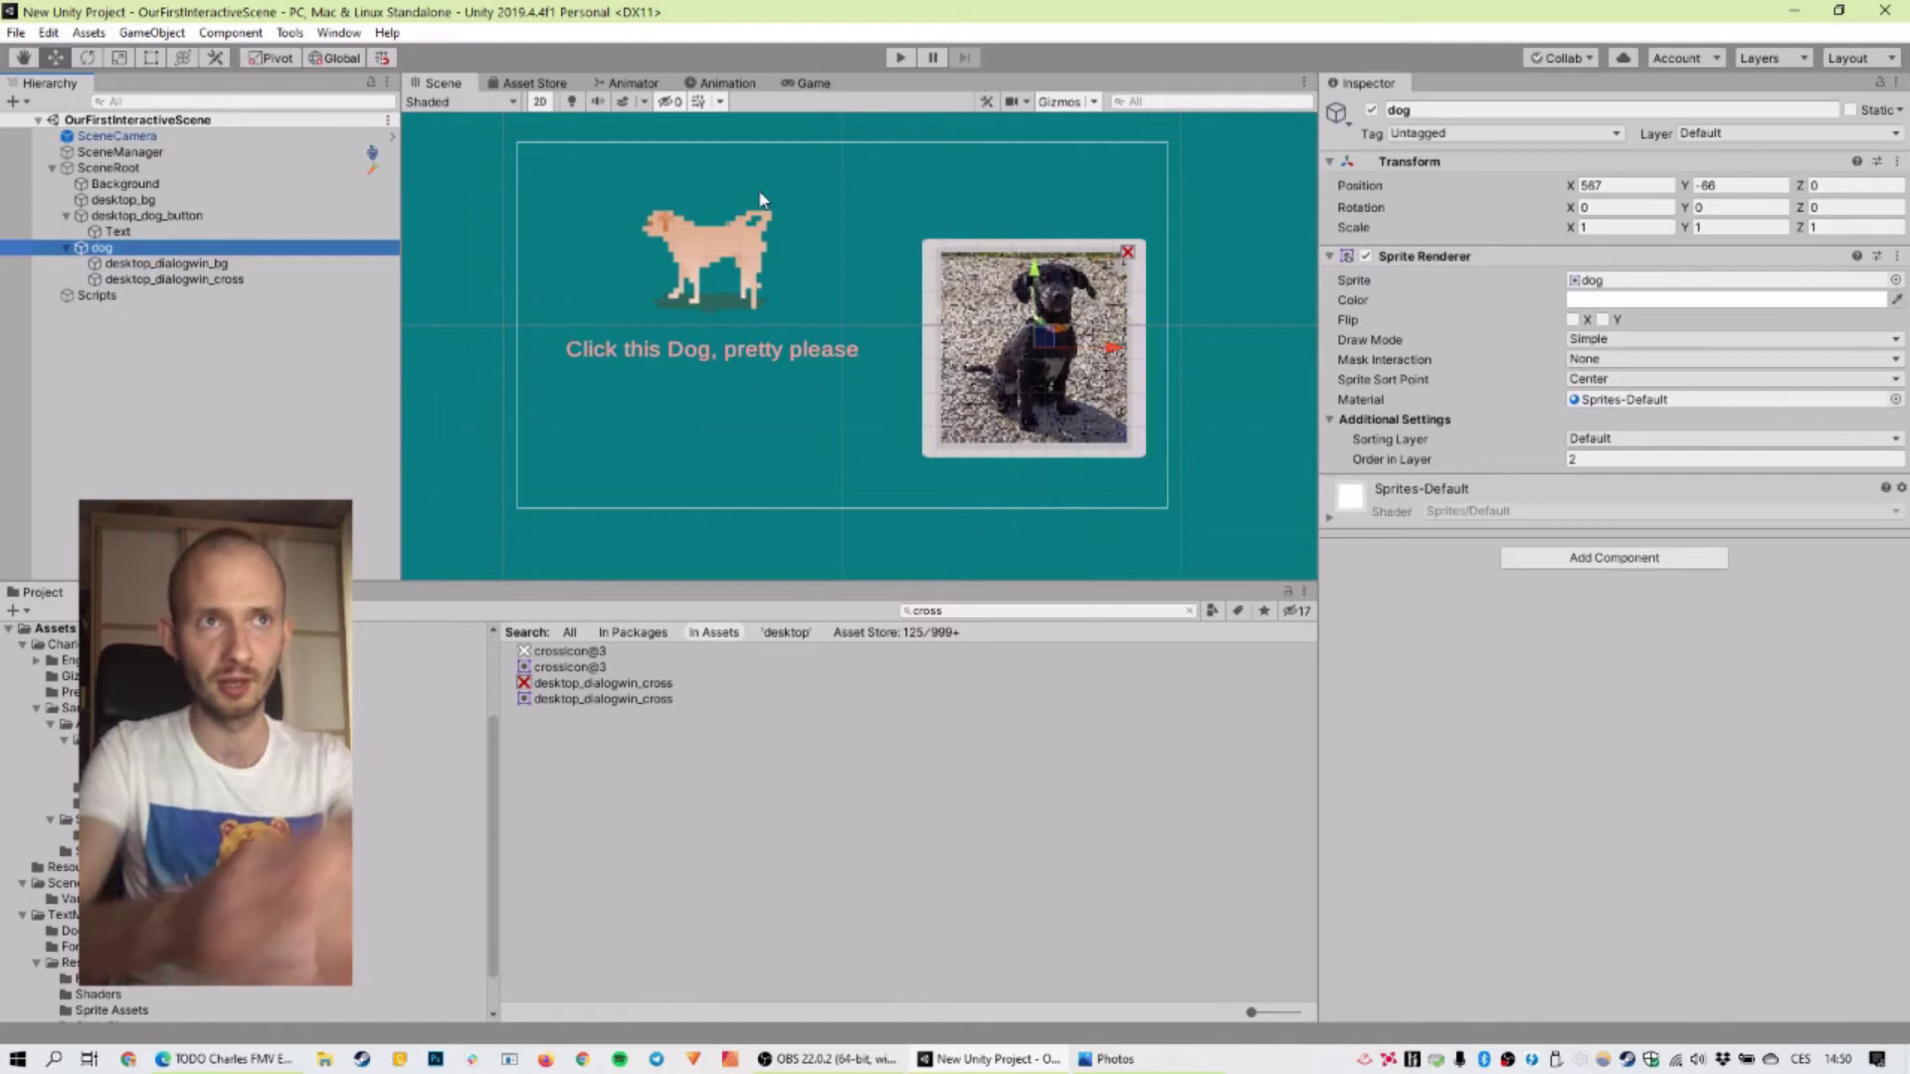
{"action": "left_click", "coordinate": [1615, 560]}
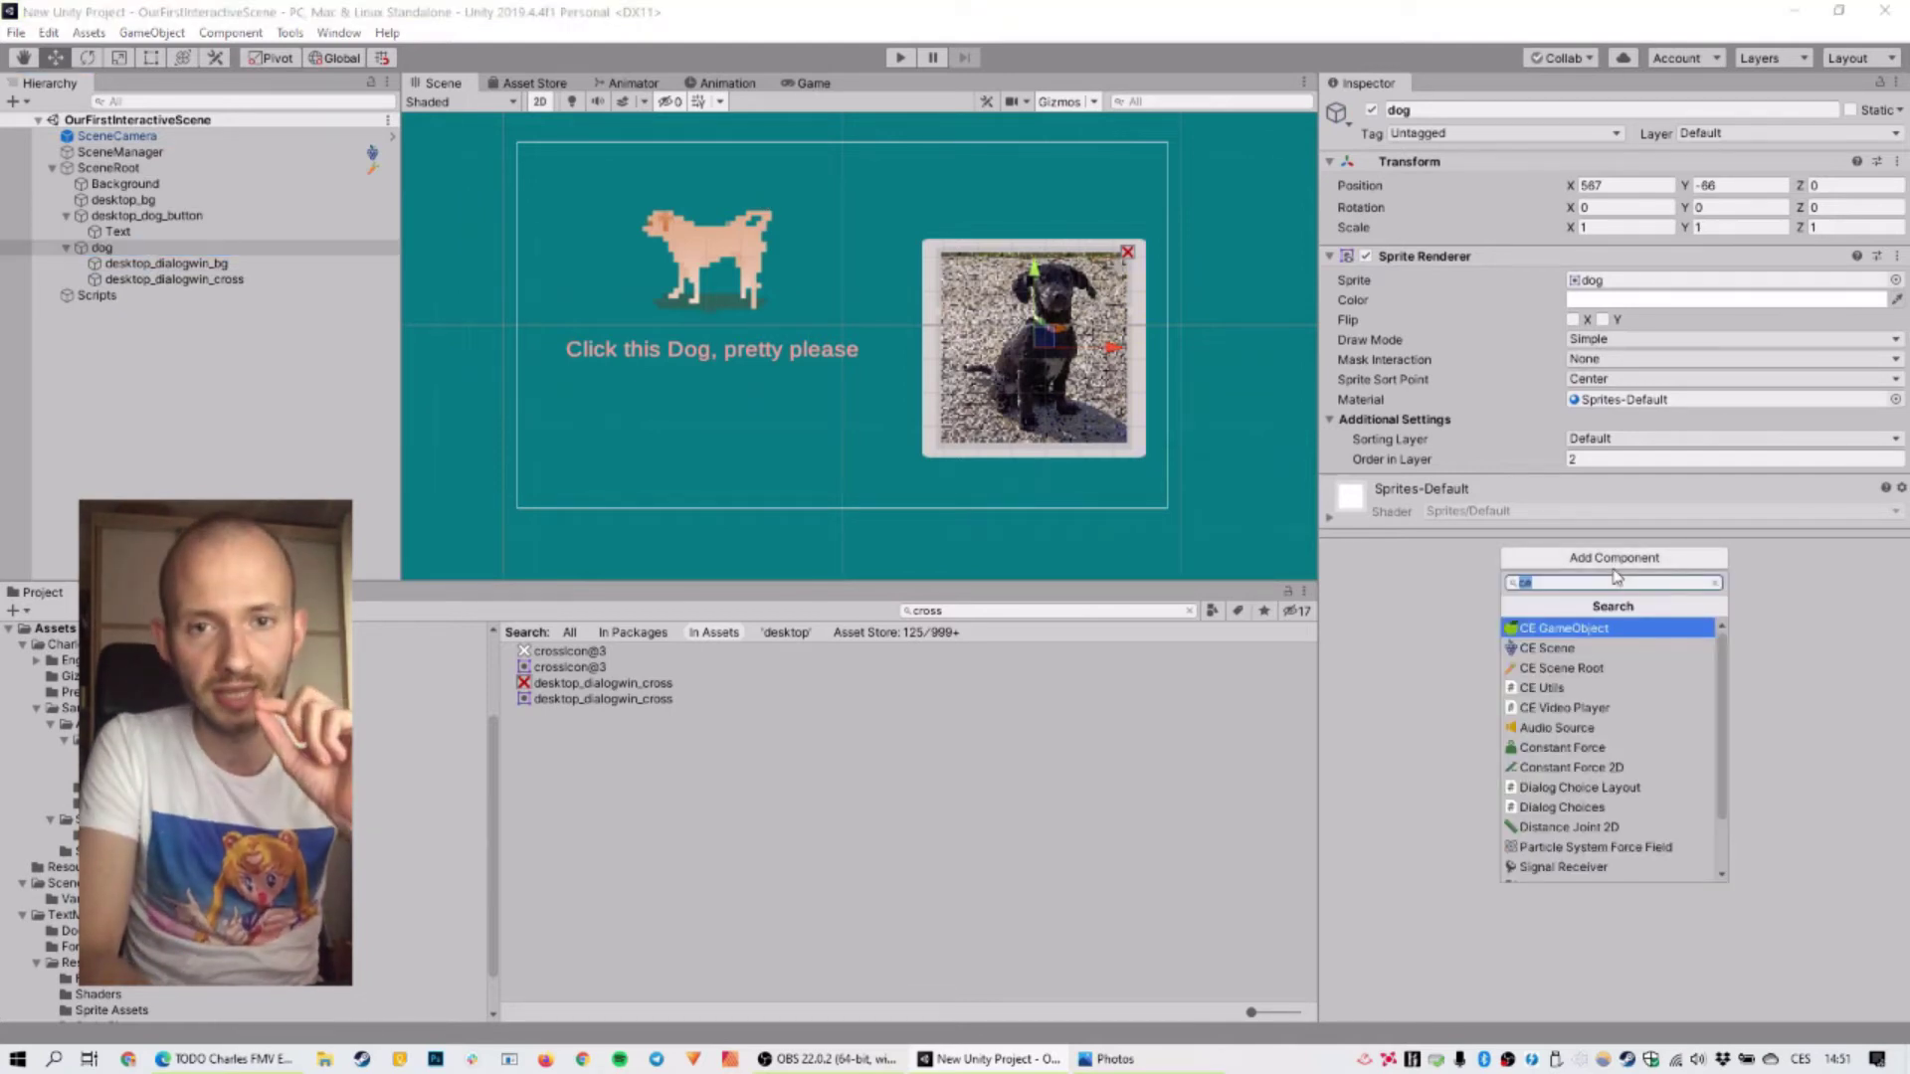
{"action": "key", "text": "Return"}
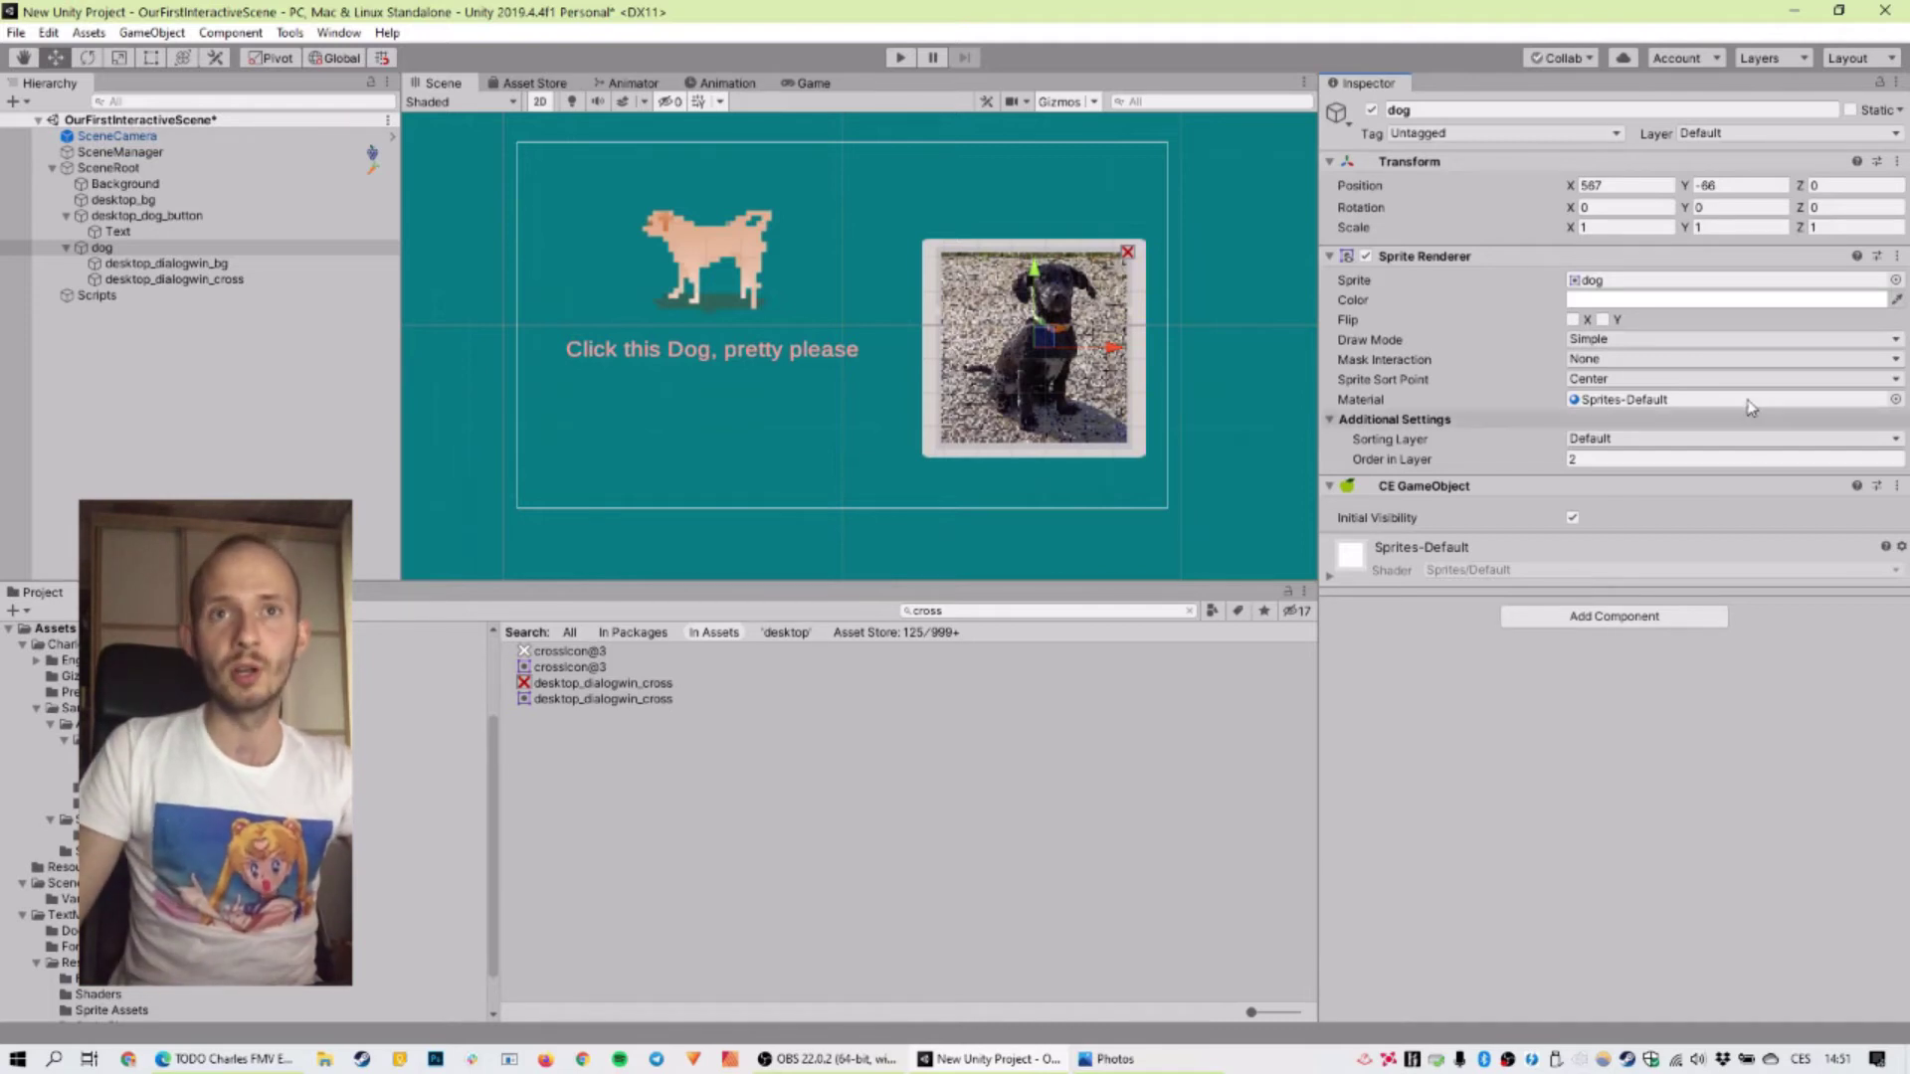
{"action": "left_click", "coordinate": [1570, 519]}
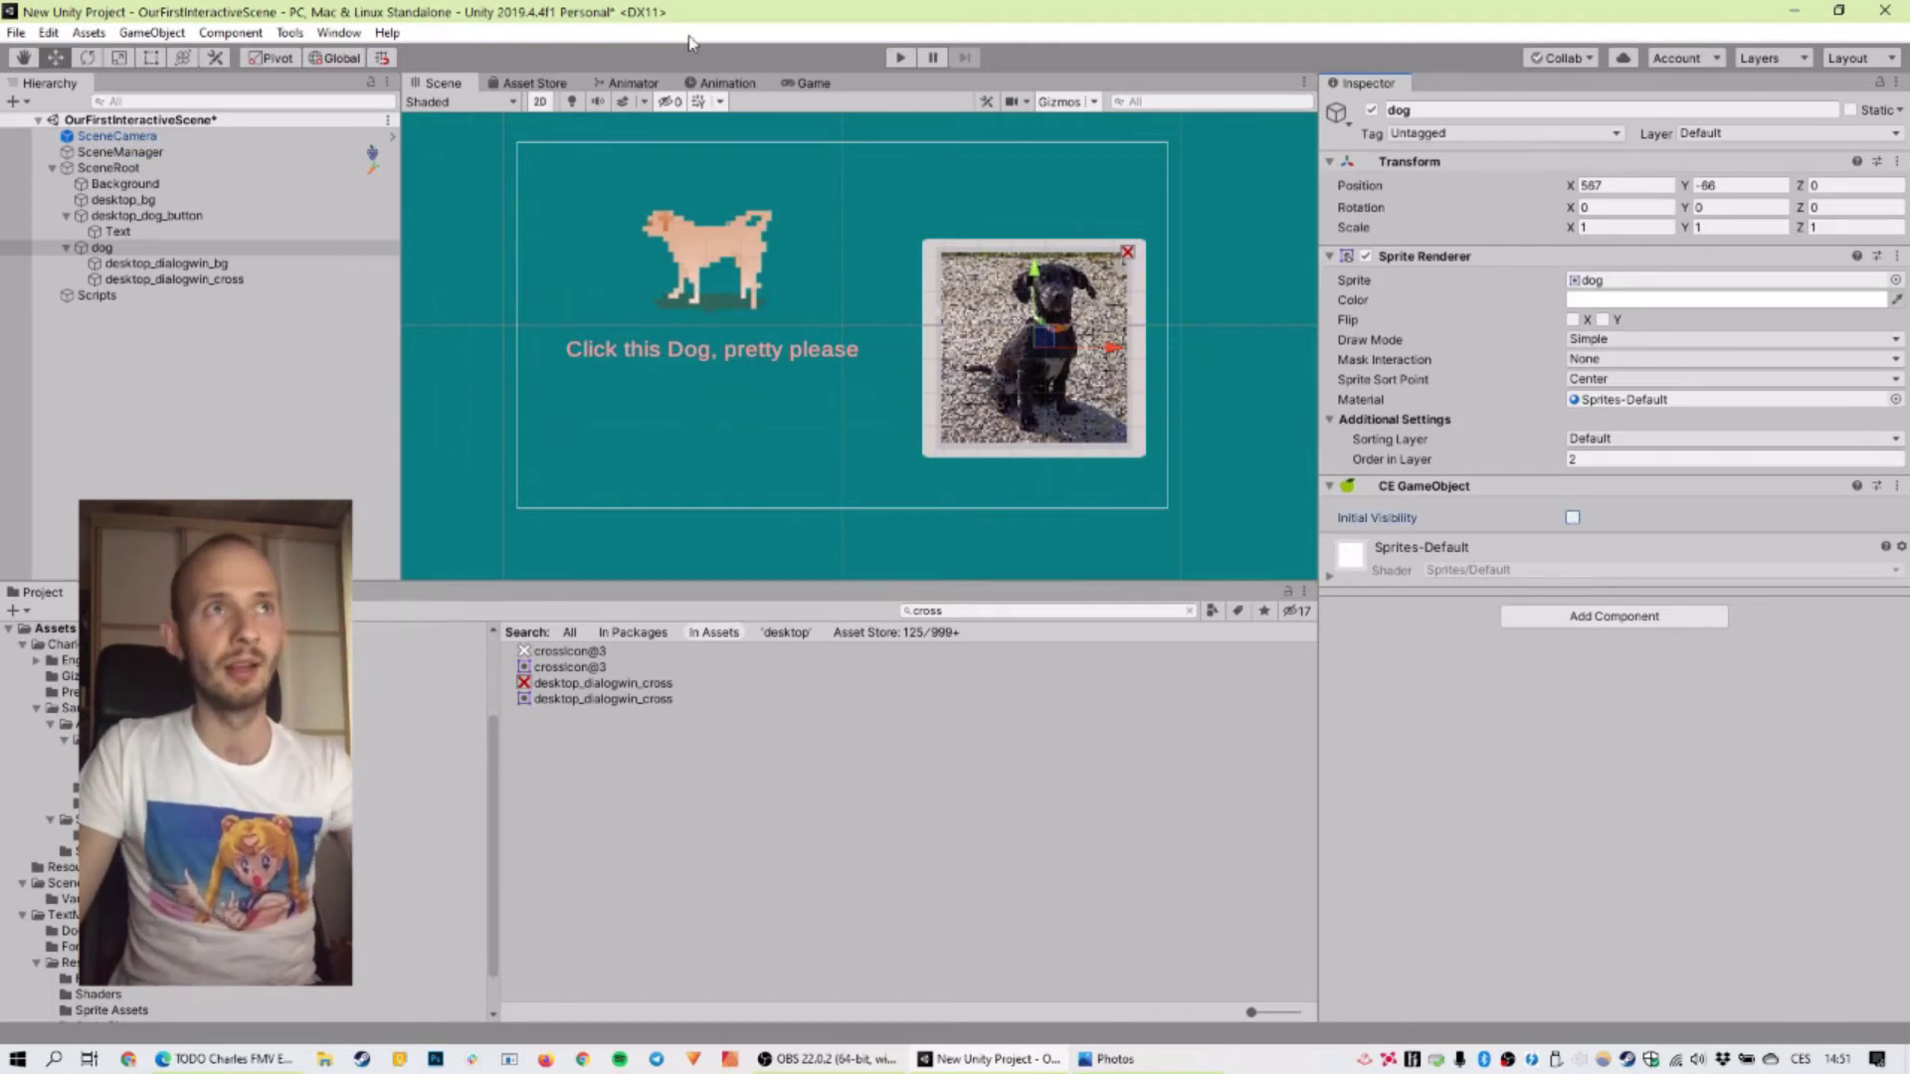
{"action": "left_click", "coordinate": [809, 82]}
{"action": "left_click", "coordinate": [900, 58]}
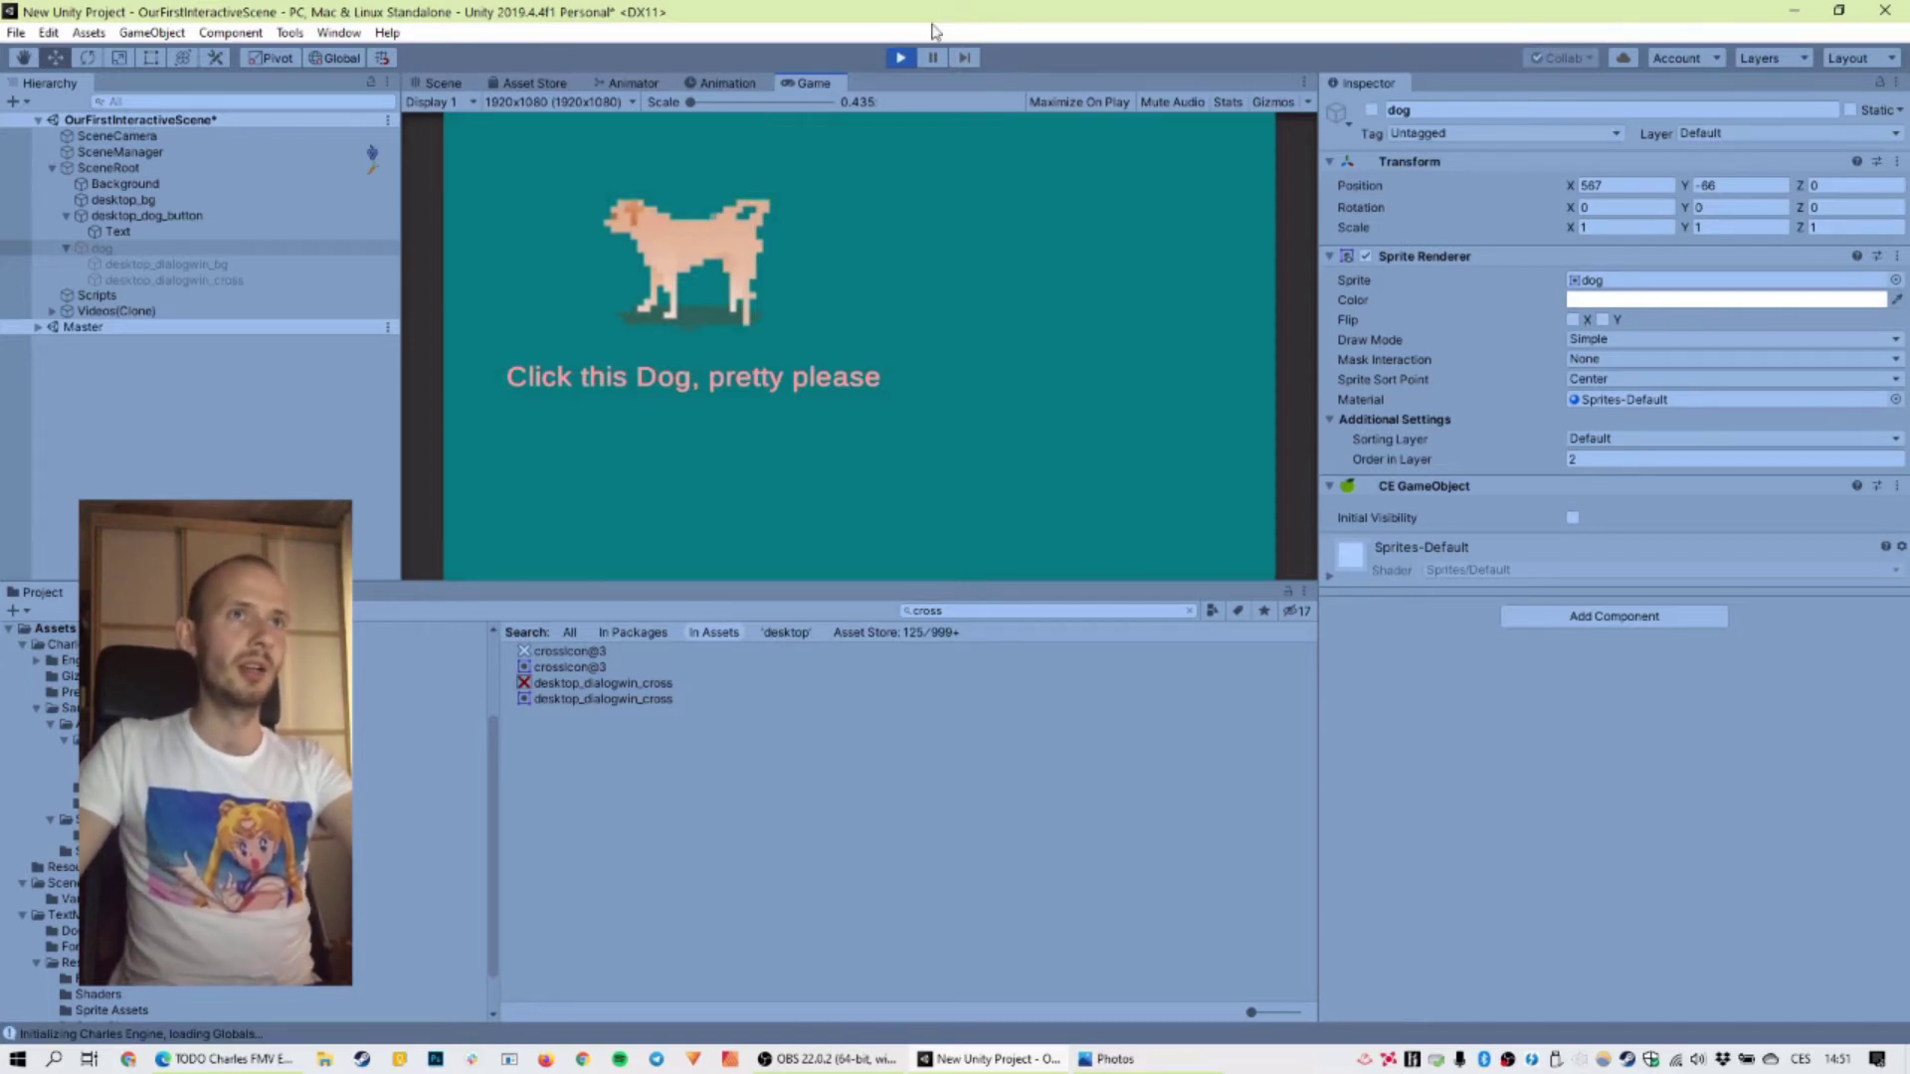
Step: Stop Play mode, select desktop_dog_button and return to the Scene view
{"action": "left_click", "coordinate": [902, 66]}
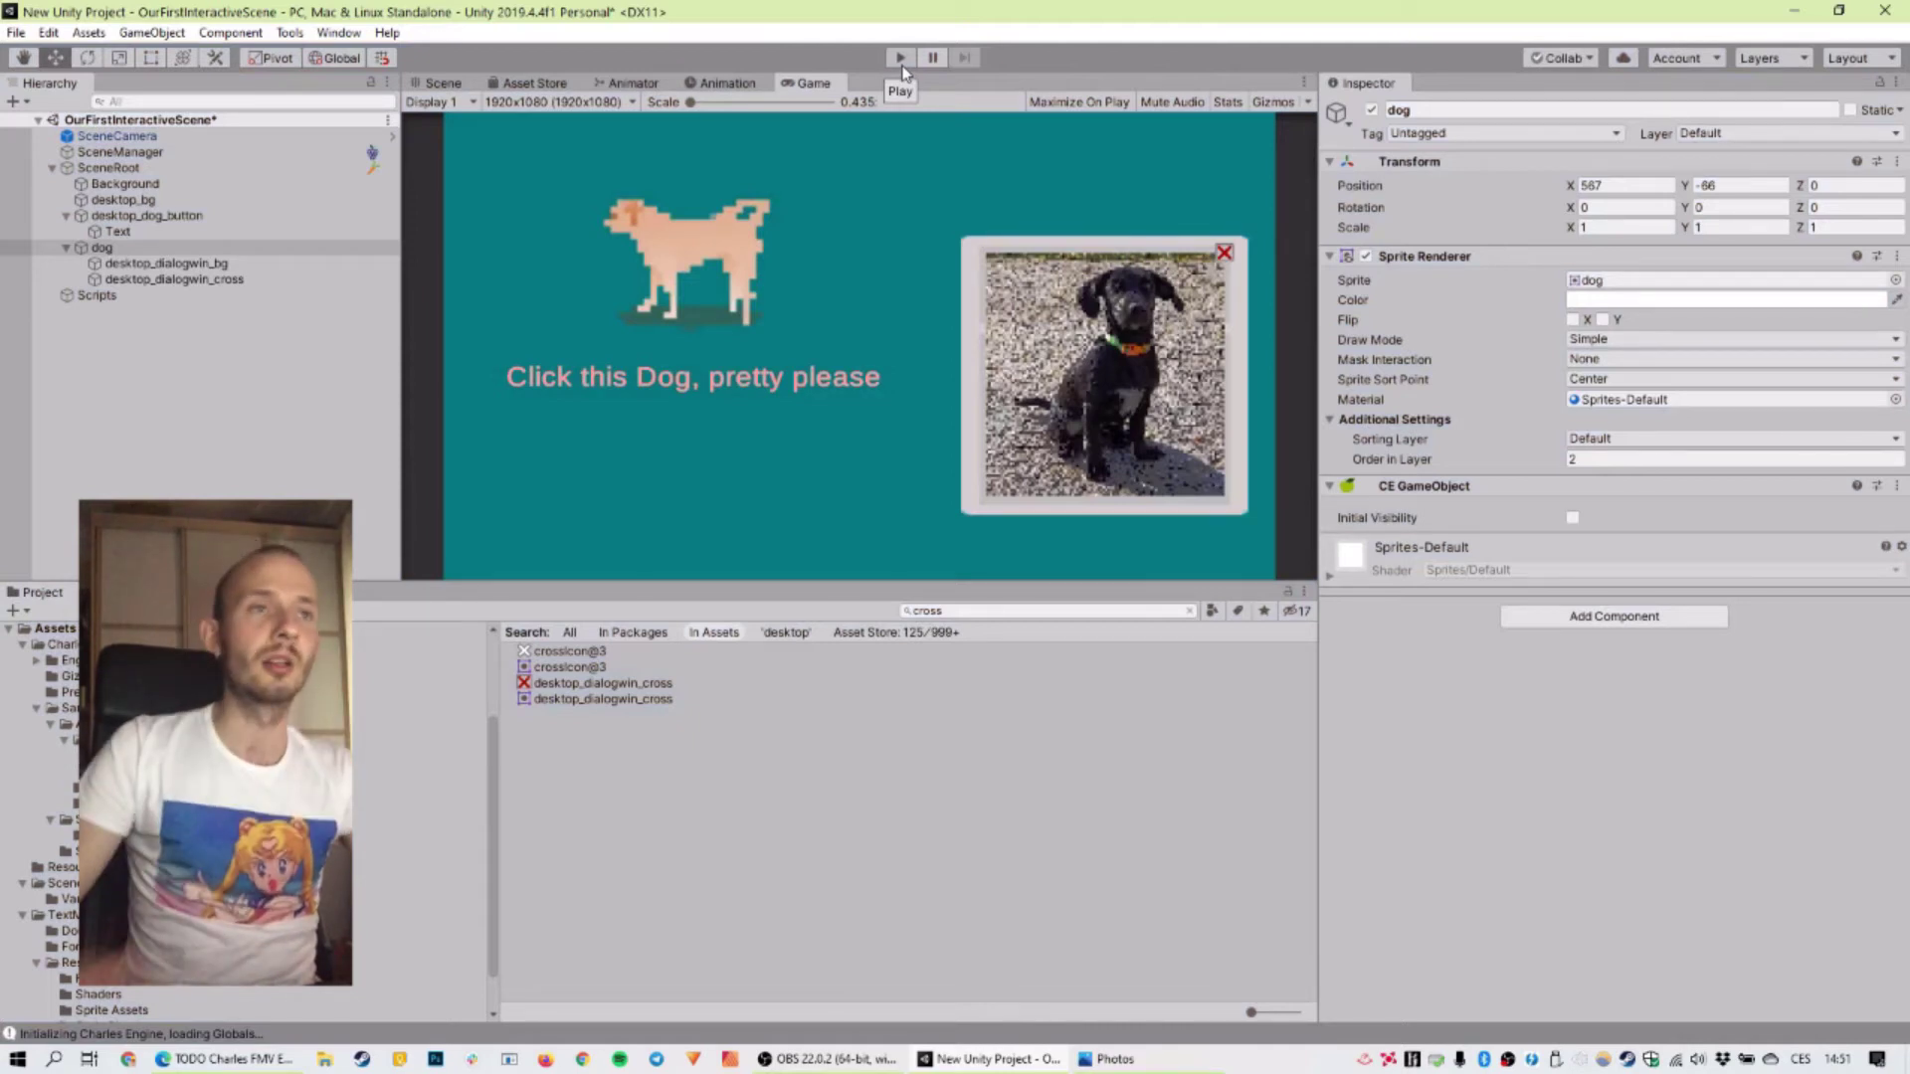
{"action": "left_click", "coordinate": [125, 218]}
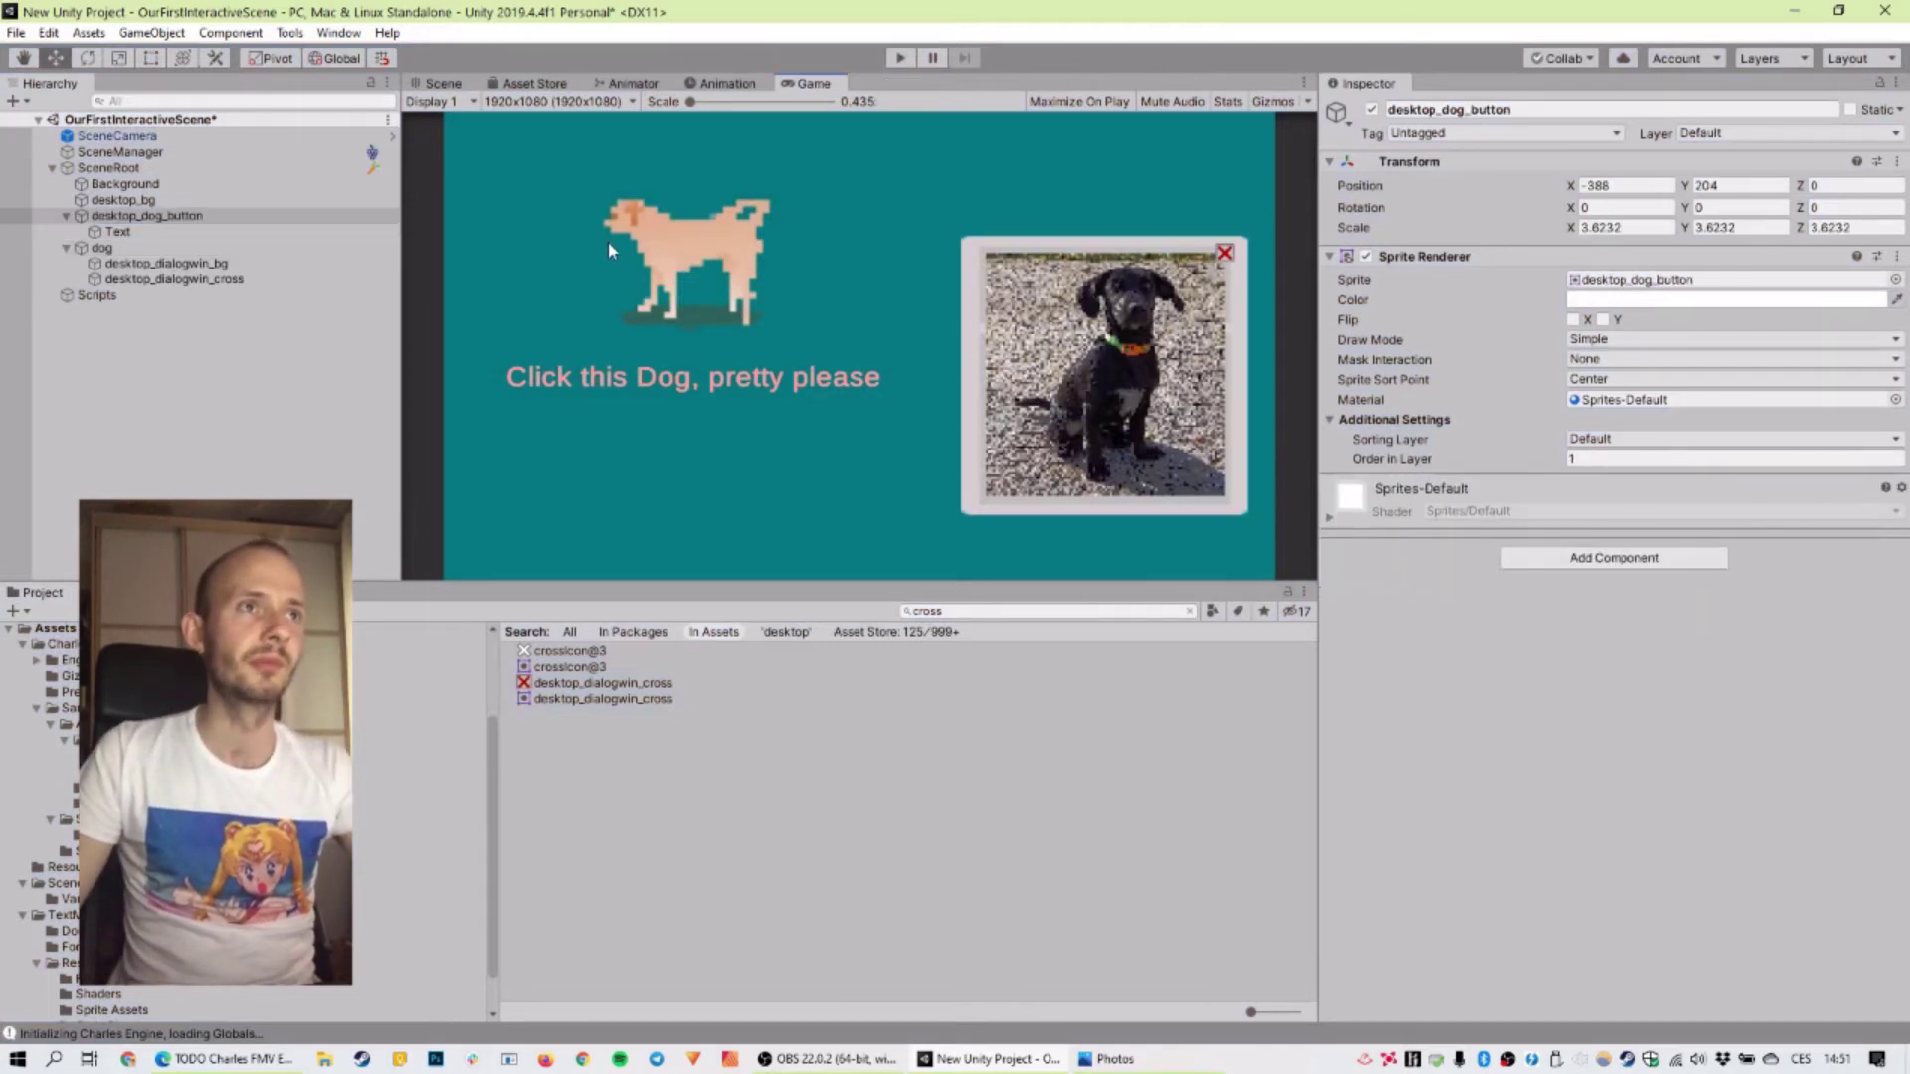
{"action": "left_click", "coordinate": [450, 83]}
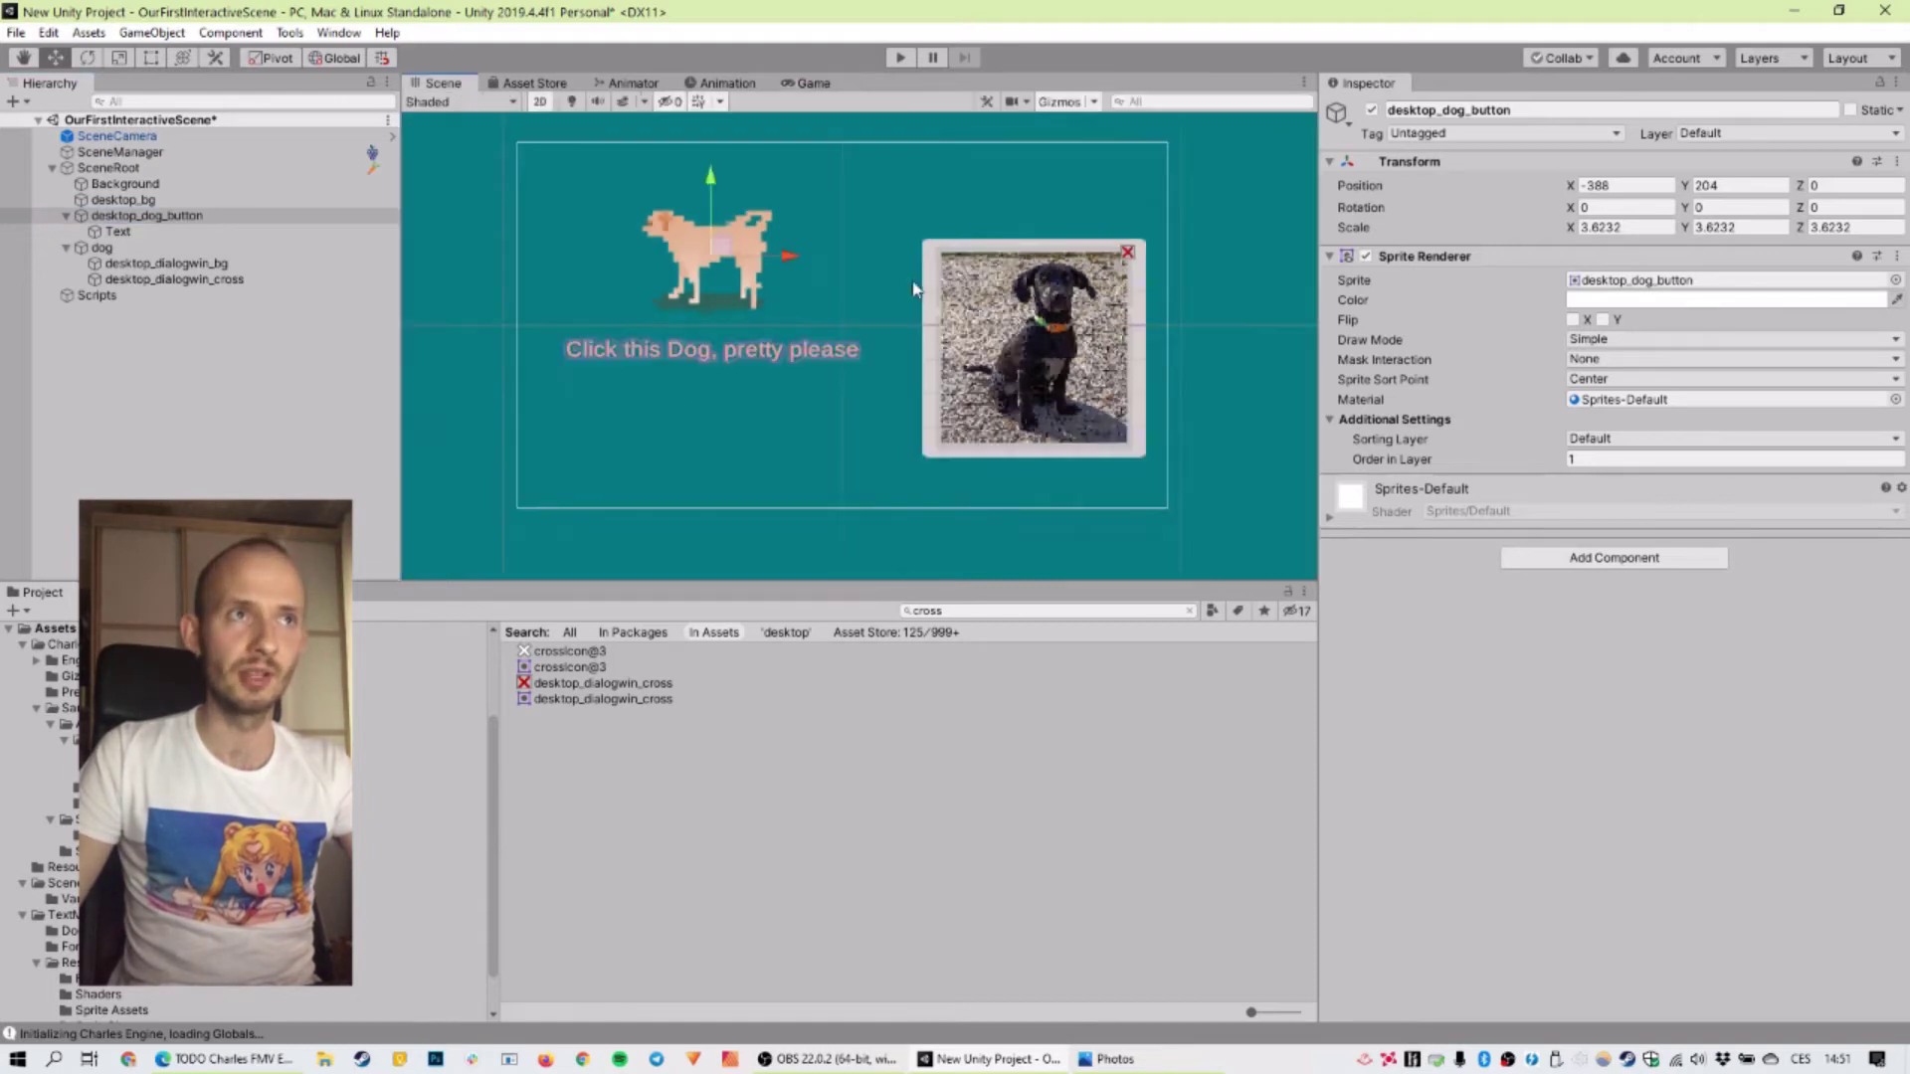
Step: Apply Tools > Charles Engine > Actions > Init Button to desktop_dog_button
{"action": "left_click", "coordinate": [236, 185]}
{"action": "left_click", "coordinate": [236, 200]}
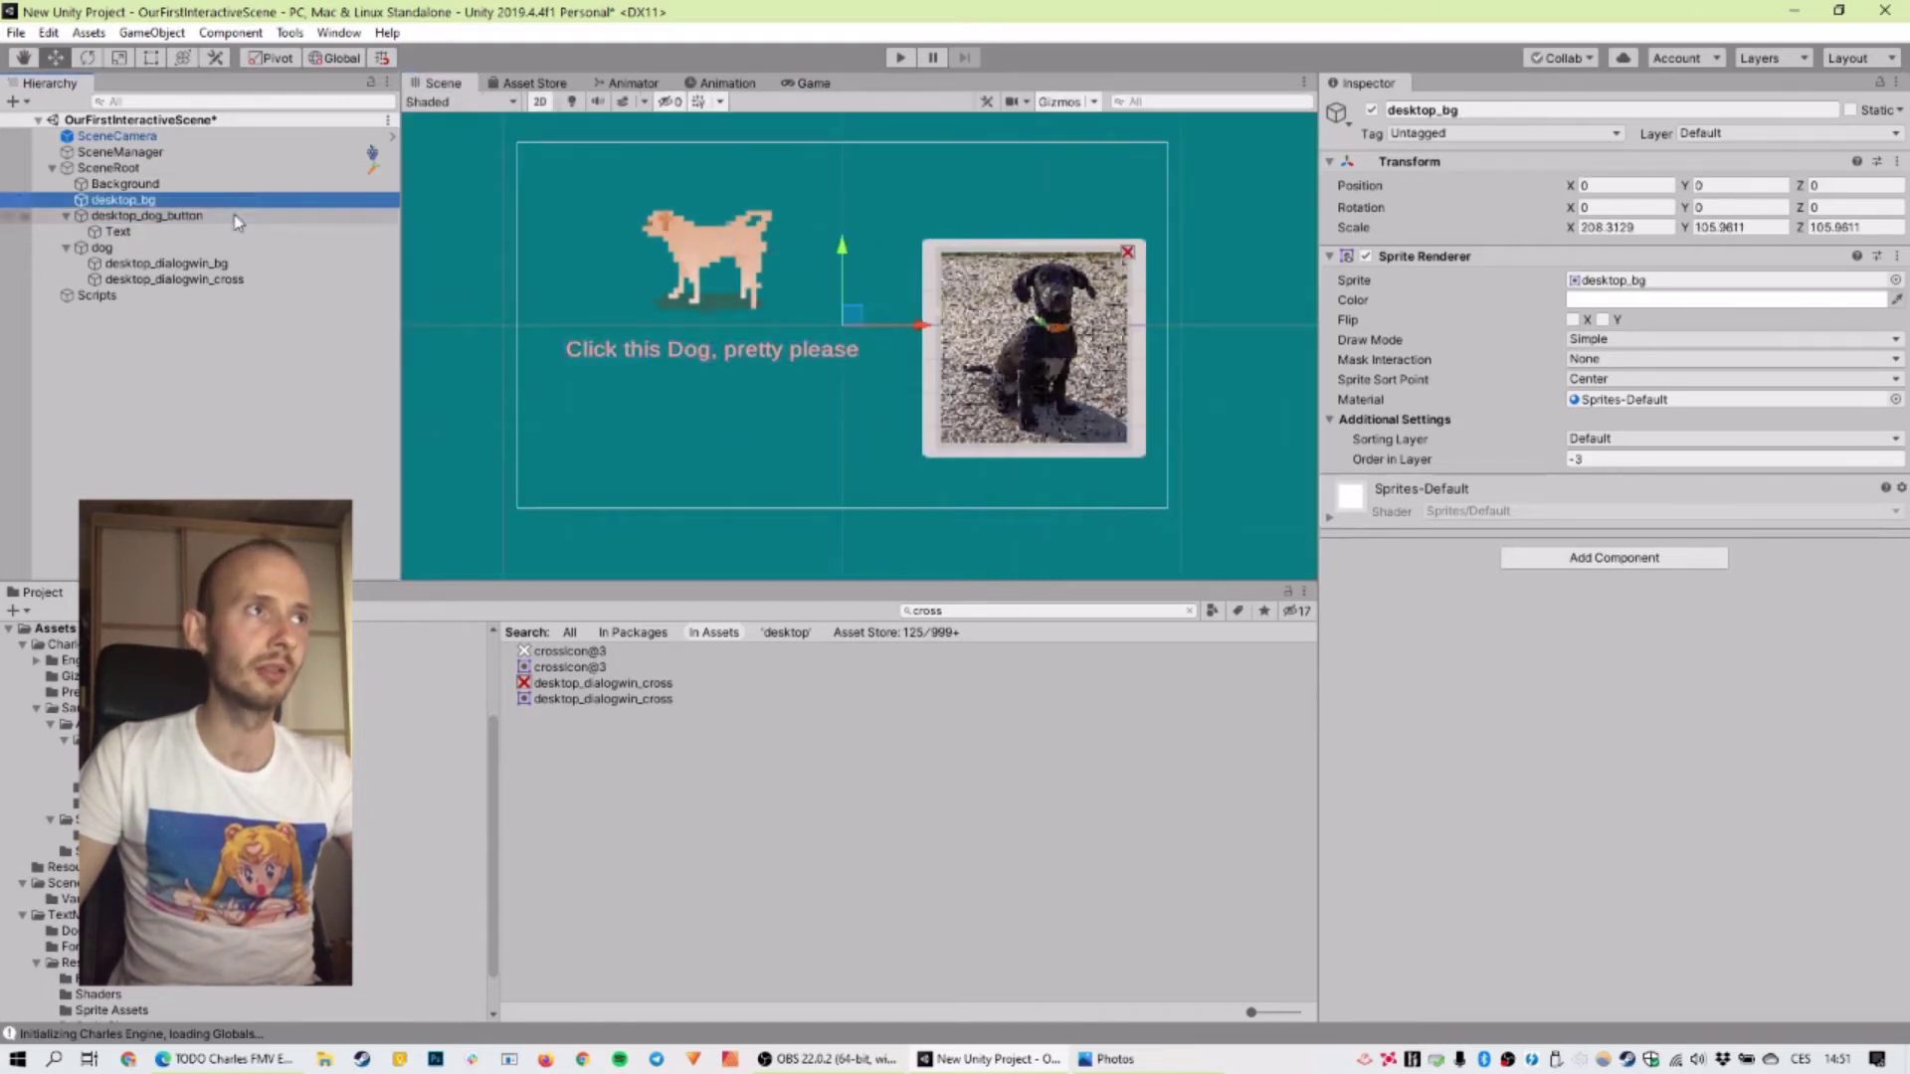
{"action": "left_click", "coordinate": [239, 216]}
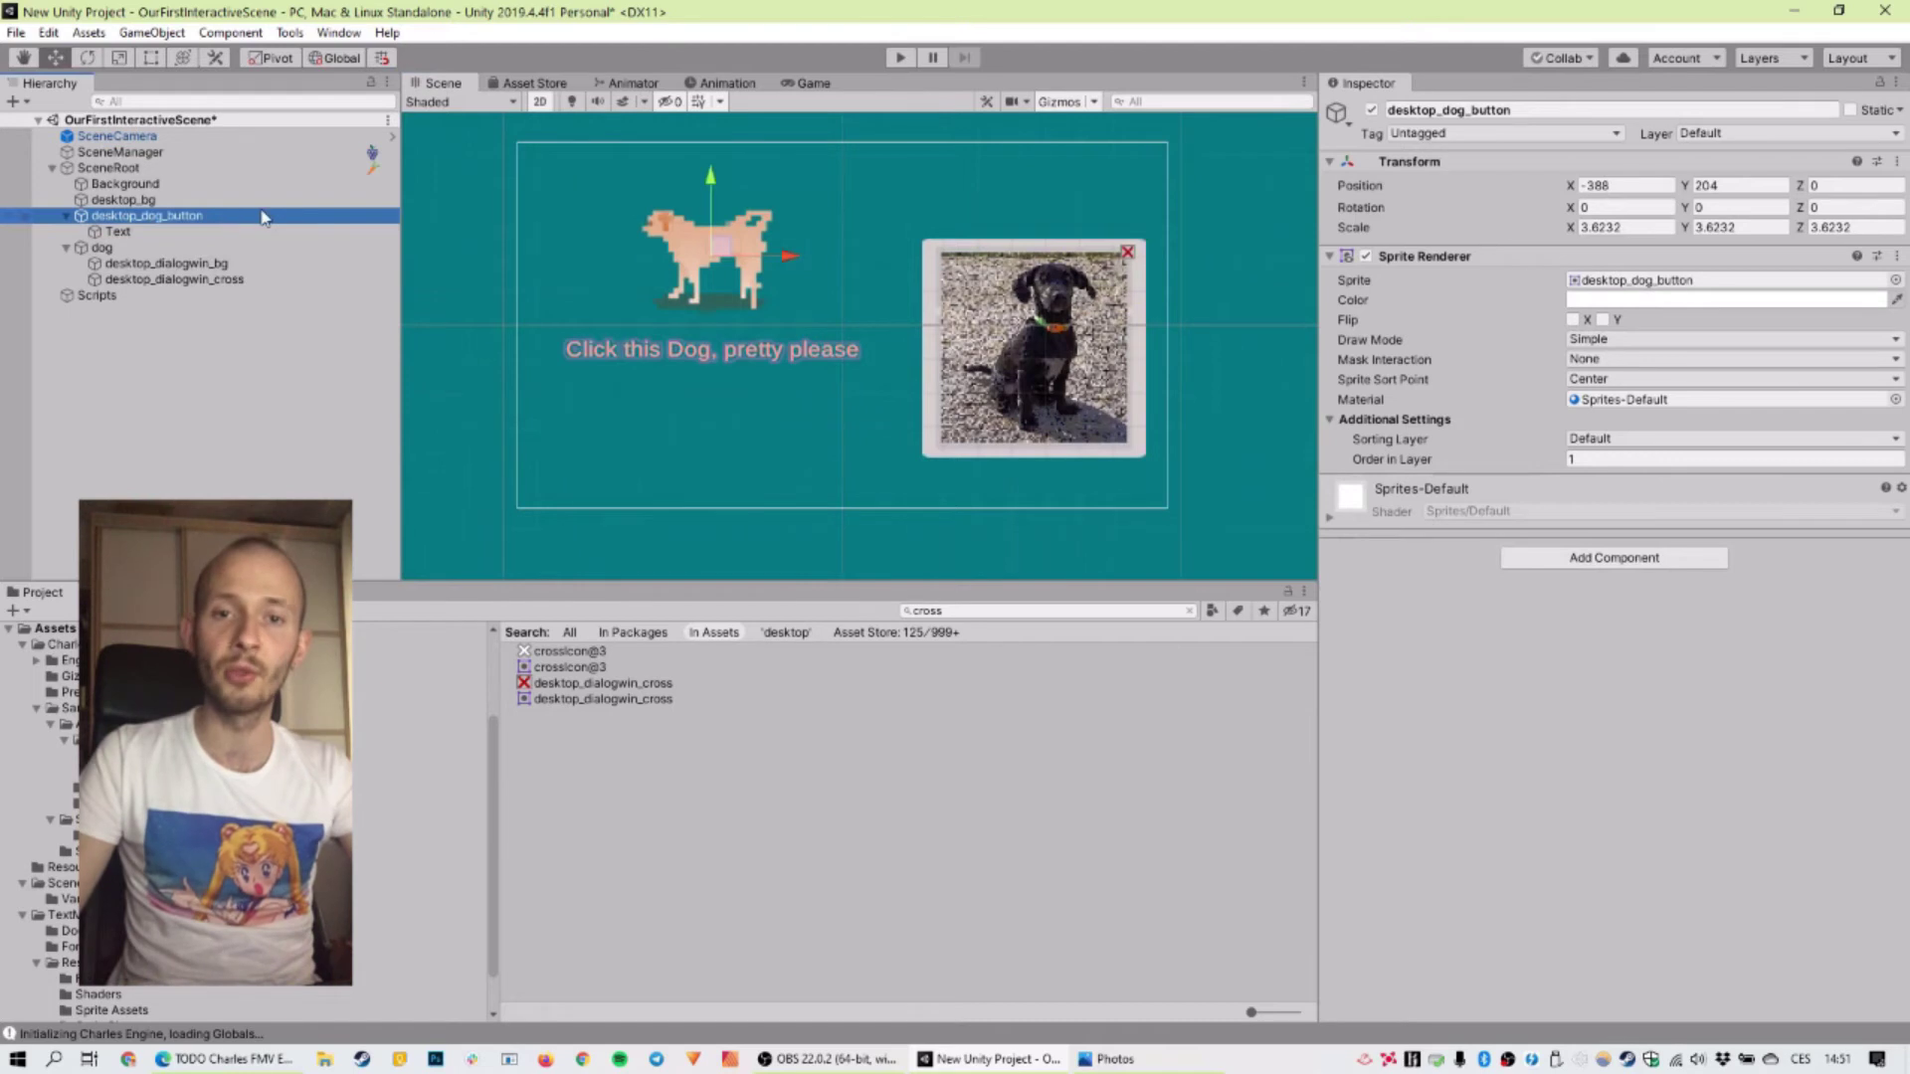
{"action": "left_click", "coordinate": [290, 32]}
{"action": "mouse_move", "coordinate": [317, 56]}
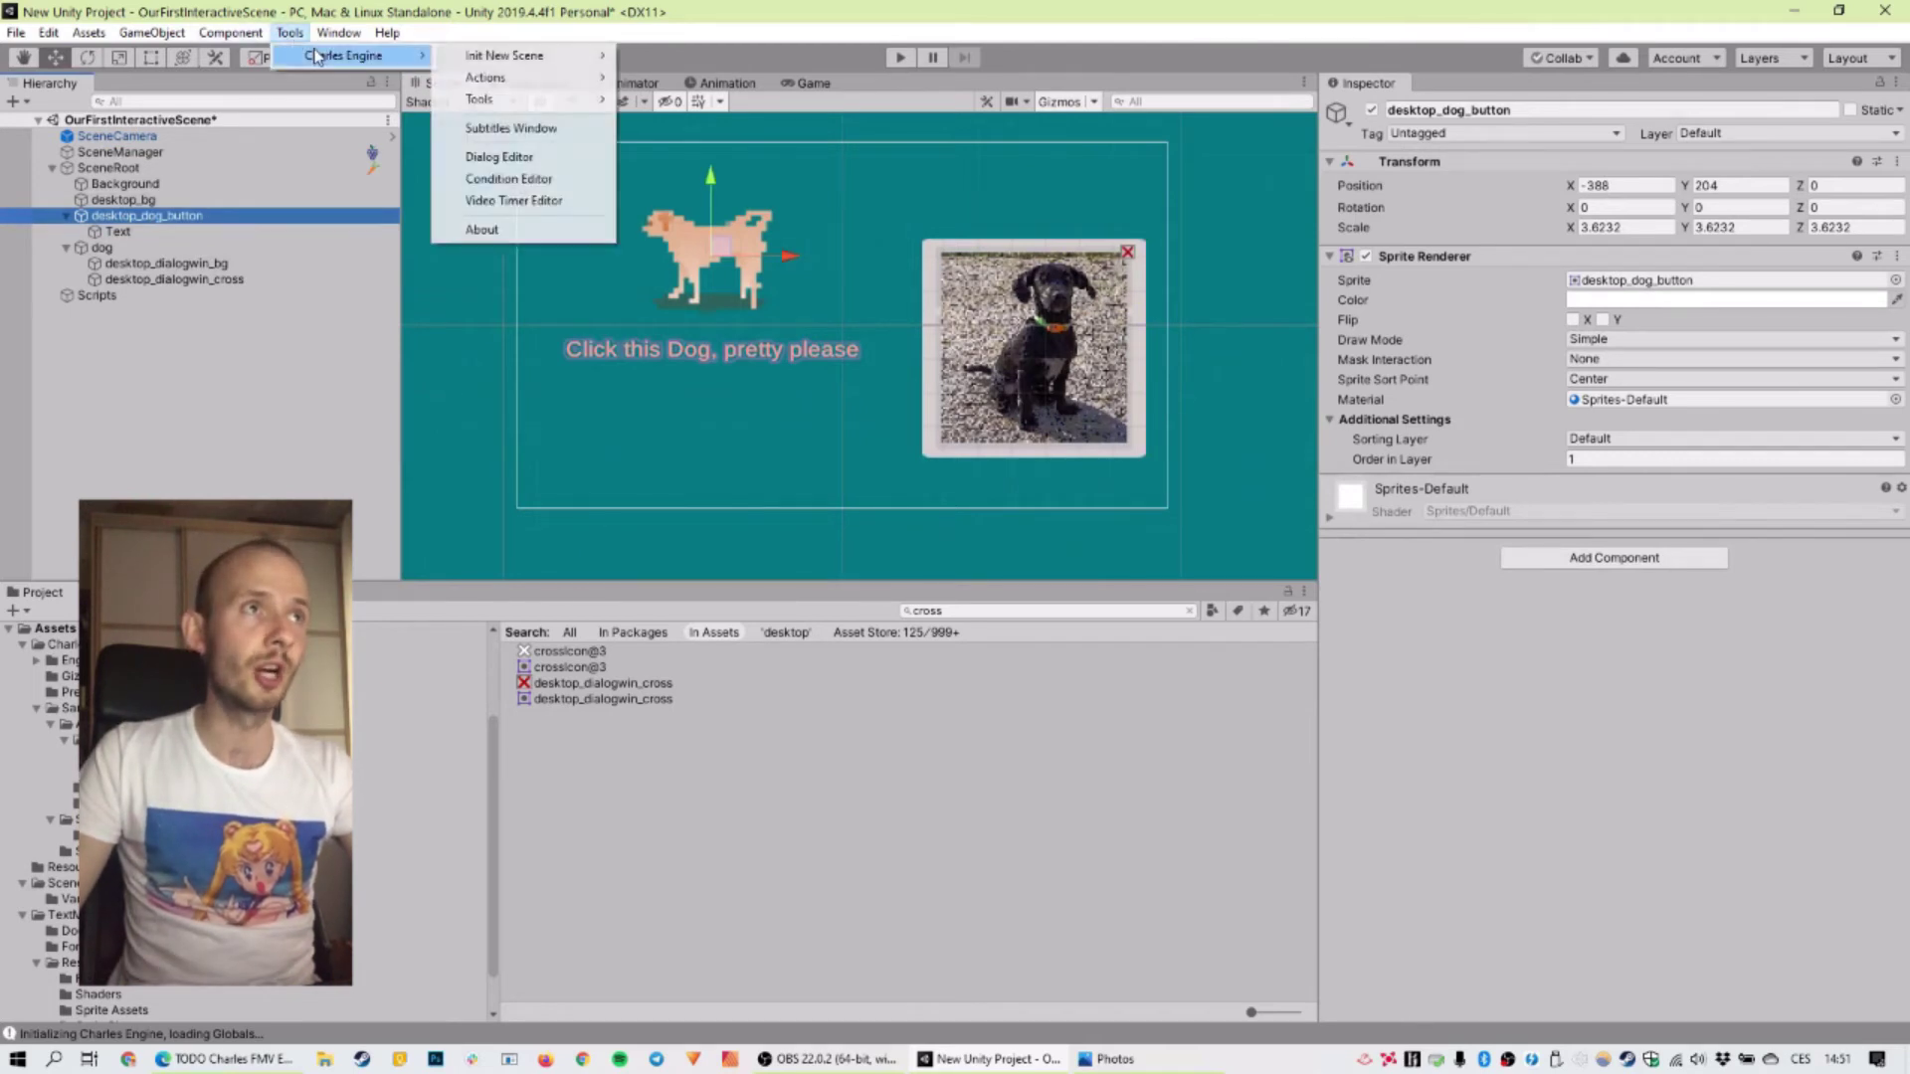
{"action": "mouse_move", "coordinate": [585, 78]}
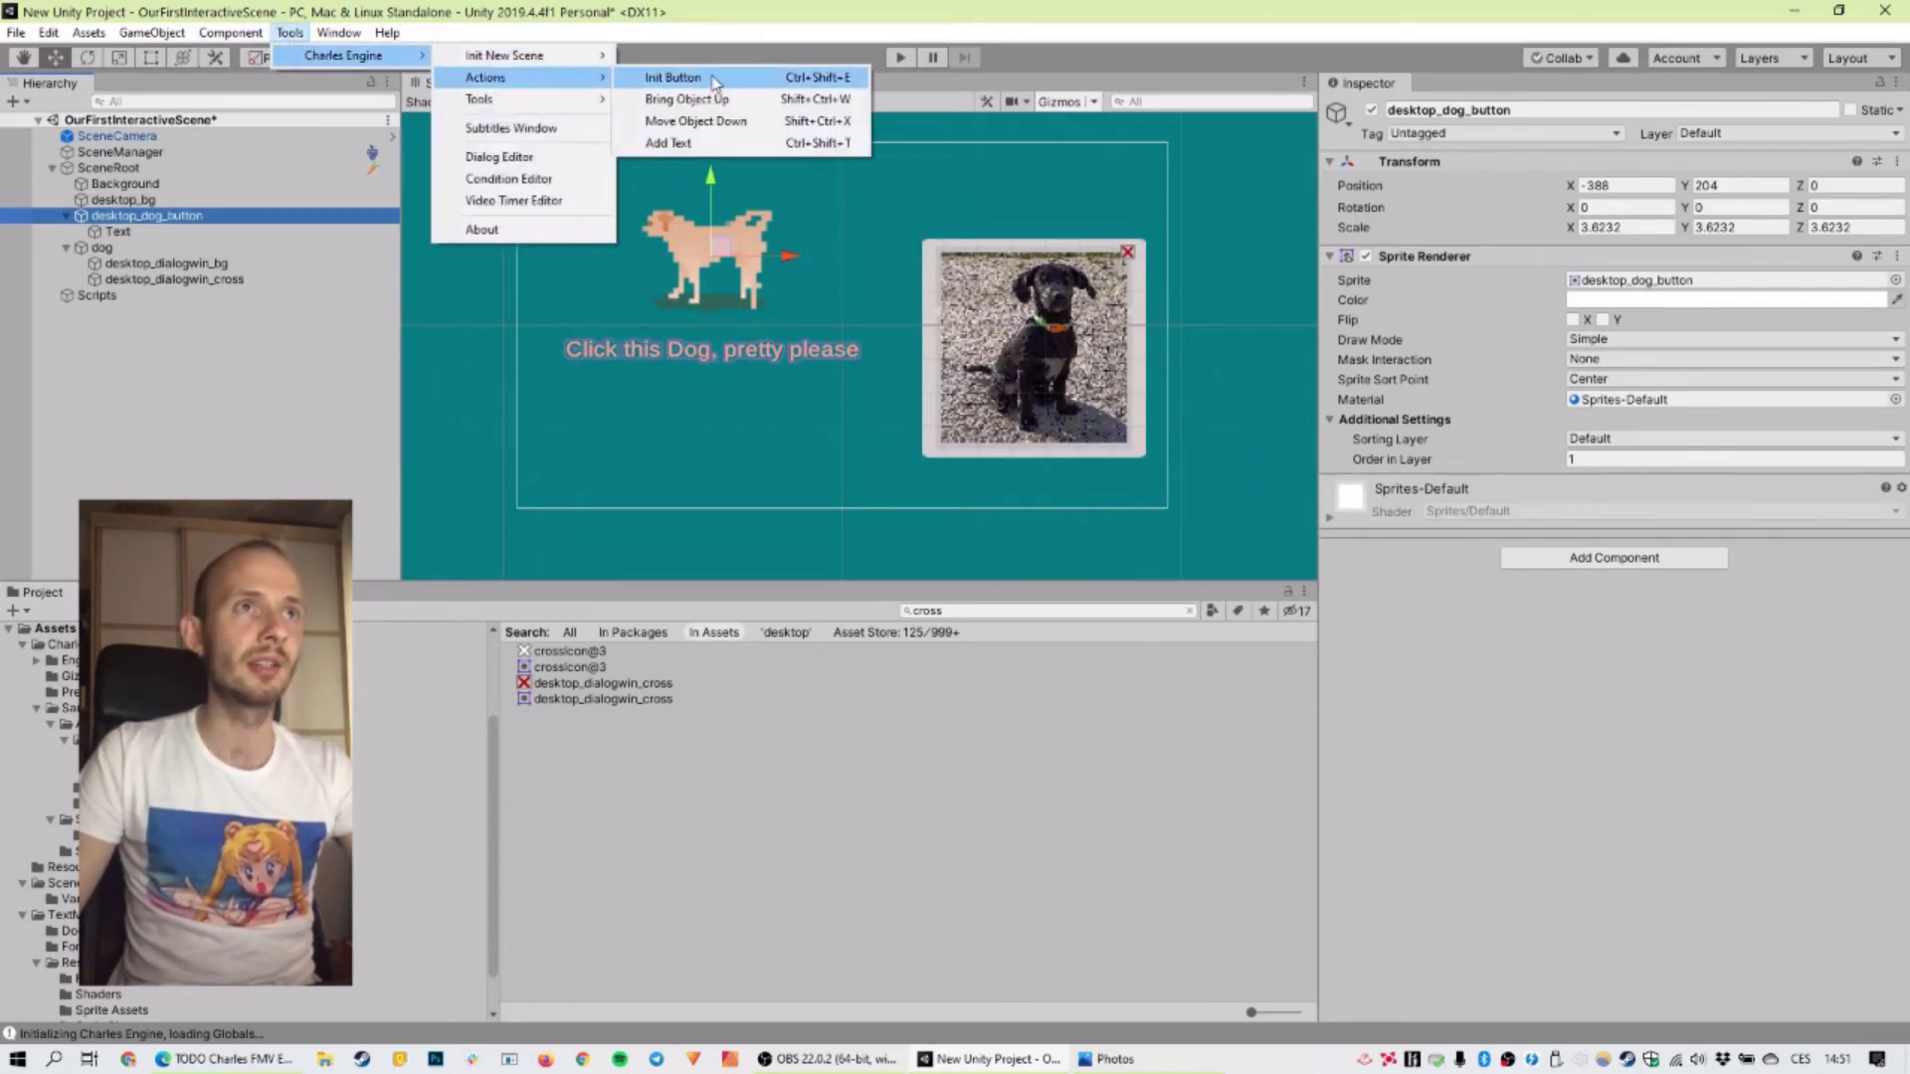
{"action": "left_click", "coordinate": [673, 78]}
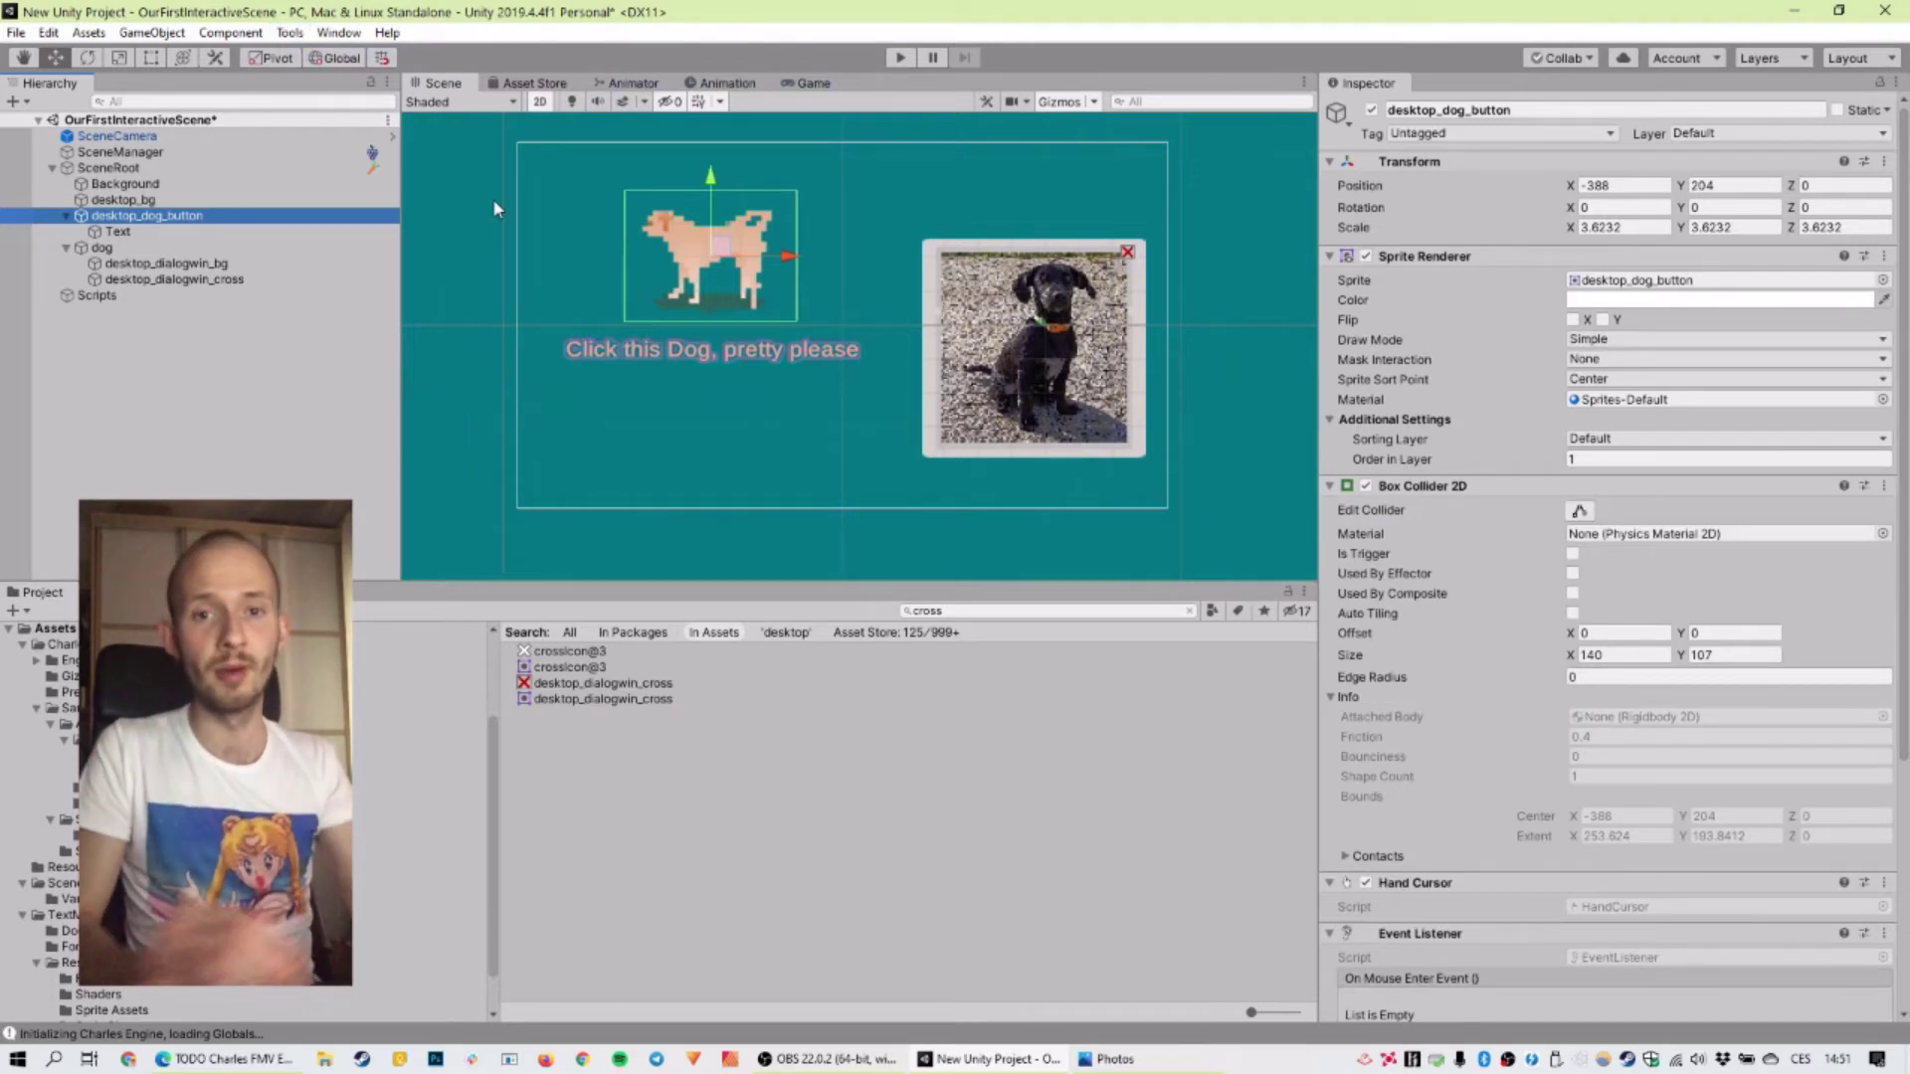
Step: Enable Edit Collider and stretch the dog button's Box Collider 2D to 245.7761 × 139.5467 over the caption
{"action": "scroll", "coordinate": [1731, 532], "scroll_direction": "down", "scroll_amount": 3}
{"action": "scroll", "coordinate": [1732, 537], "scroll_direction": "up", "scroll_amount": 3}
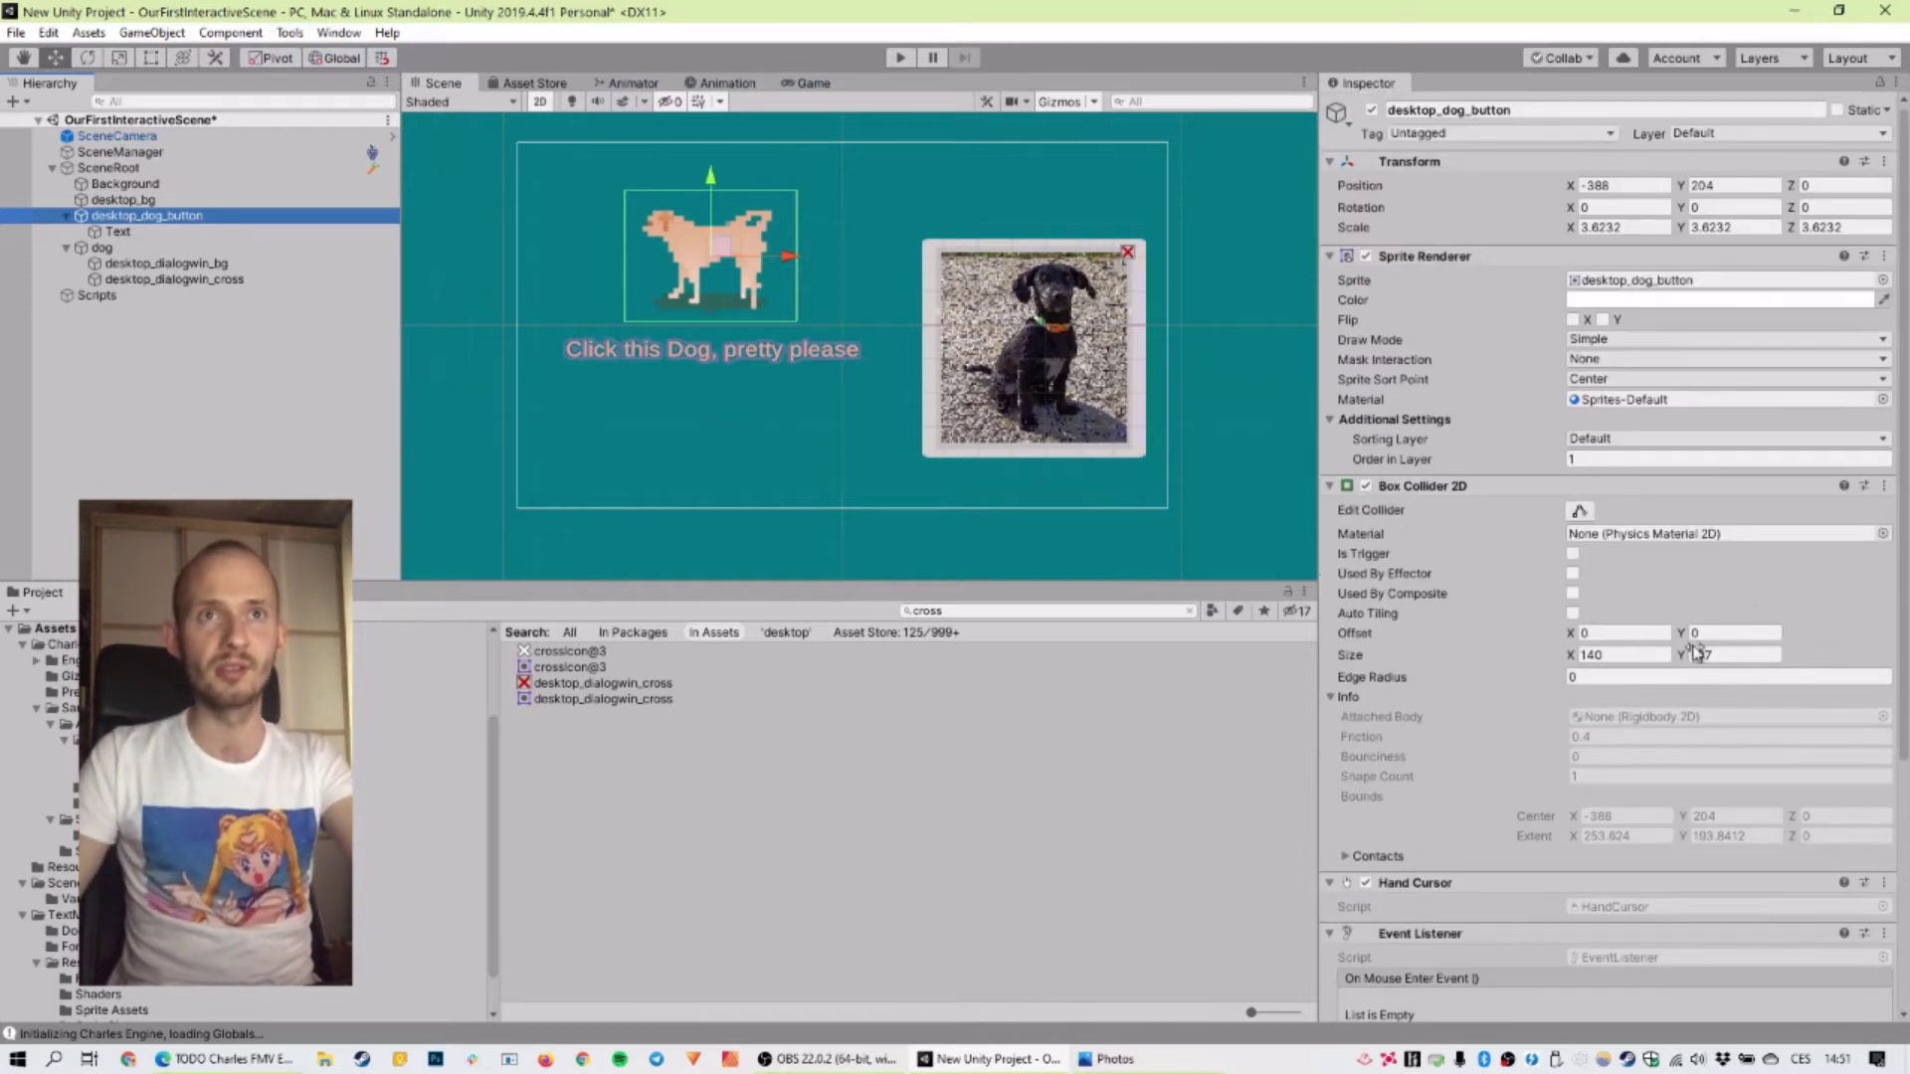
{"action": "left_click", "coordinate": [1399, 511]}
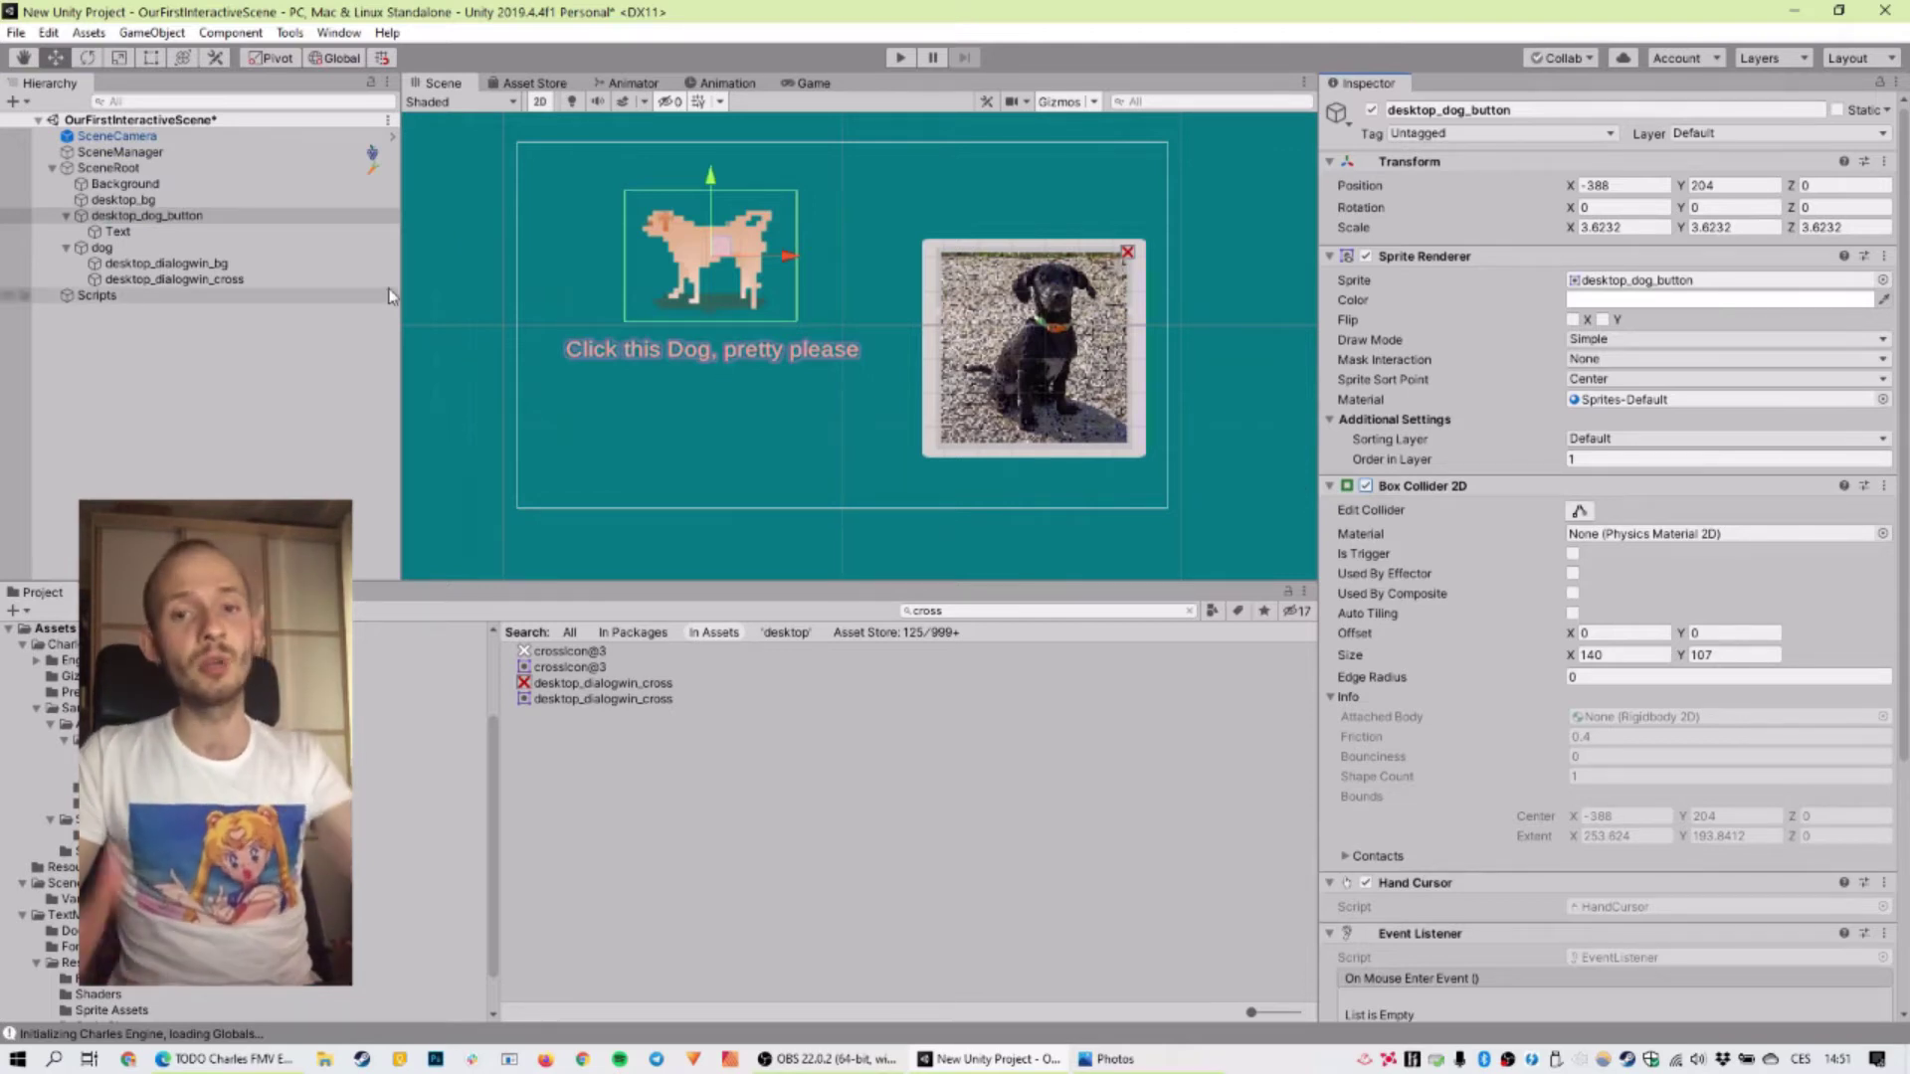
{"action": "left_click", "coordinate": [1582, 510]}
{"action": "left_click", "coordinate": [714, 350]}
{"action": "left_click", "coordinate": [756, 244]}
{"action": "left_click", "coordinate": [1579, 511]}
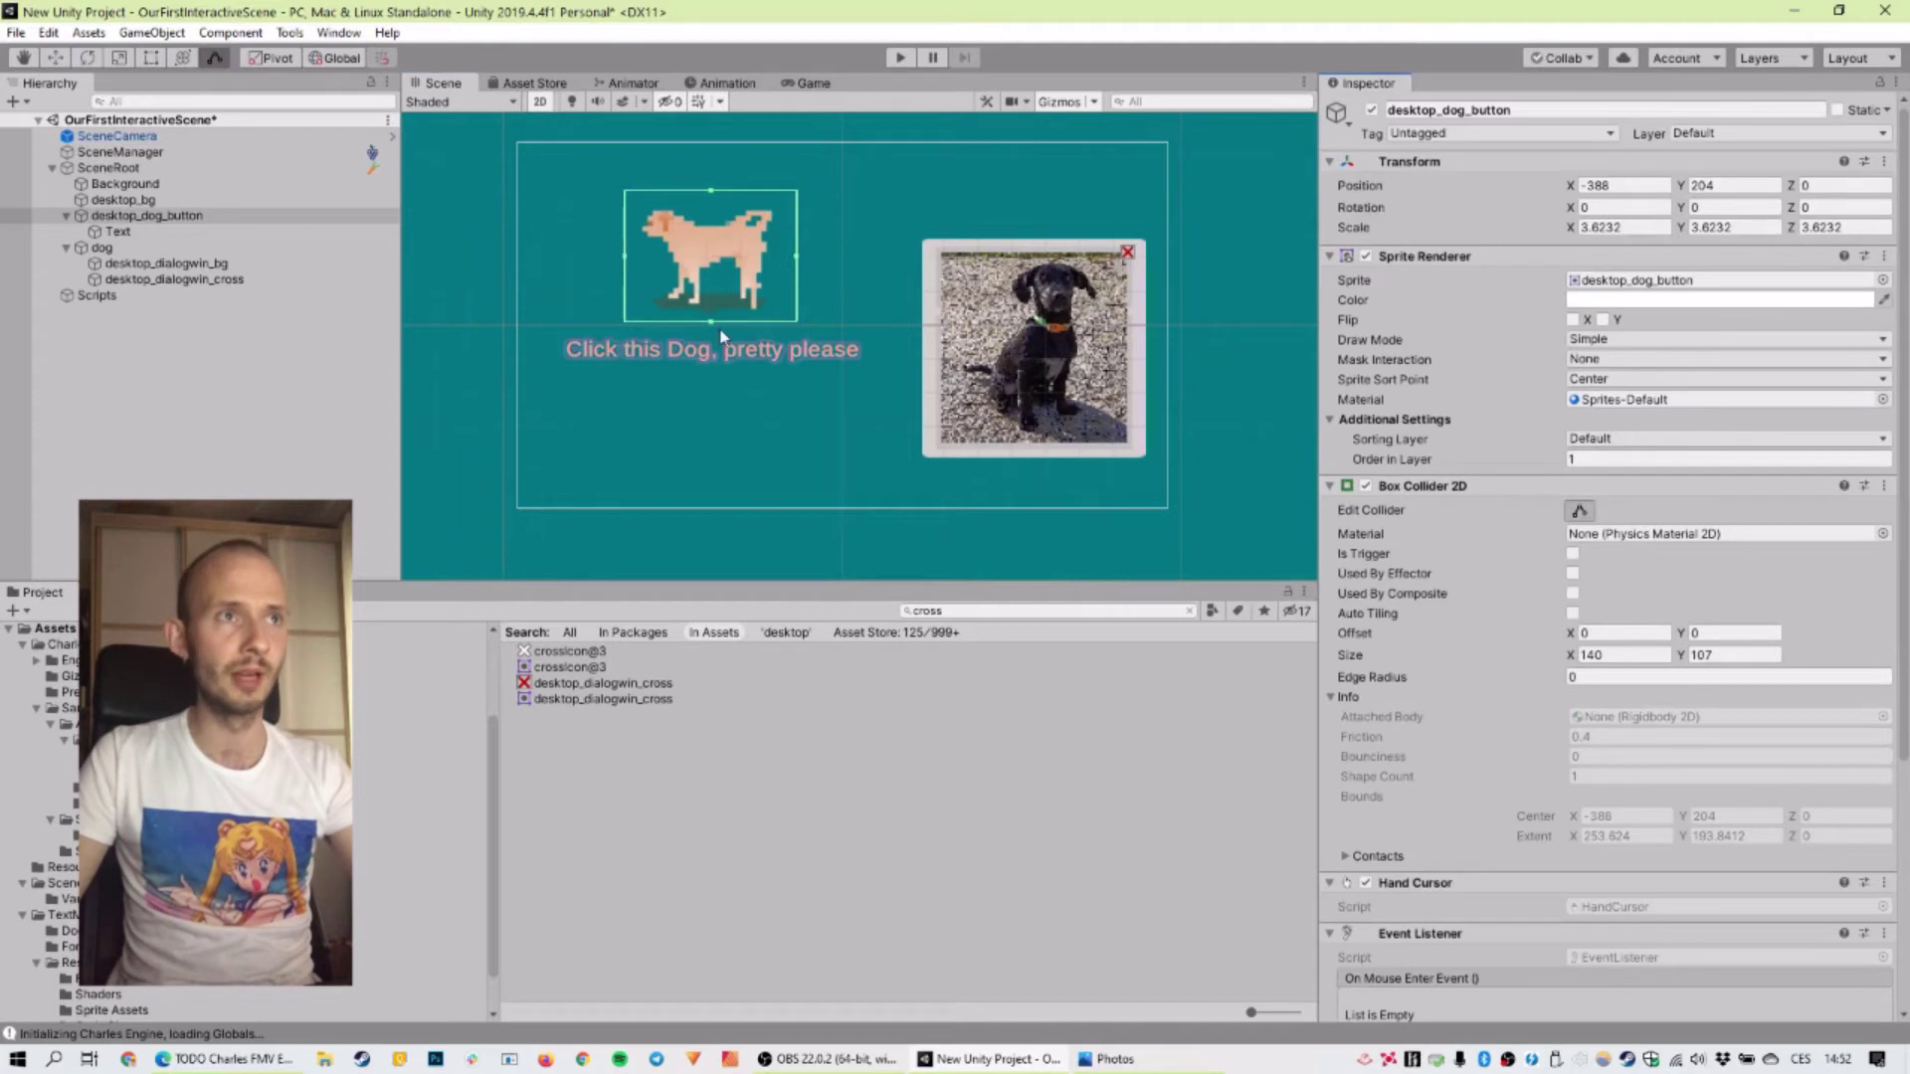
{"action": "left_click_drag", "start_coordinate": [713, 320], "coordinate": [715, 361]}
{"action": "left_click_drag", "start_coordinate": [629, 290], "coordinate": [563, 284]}
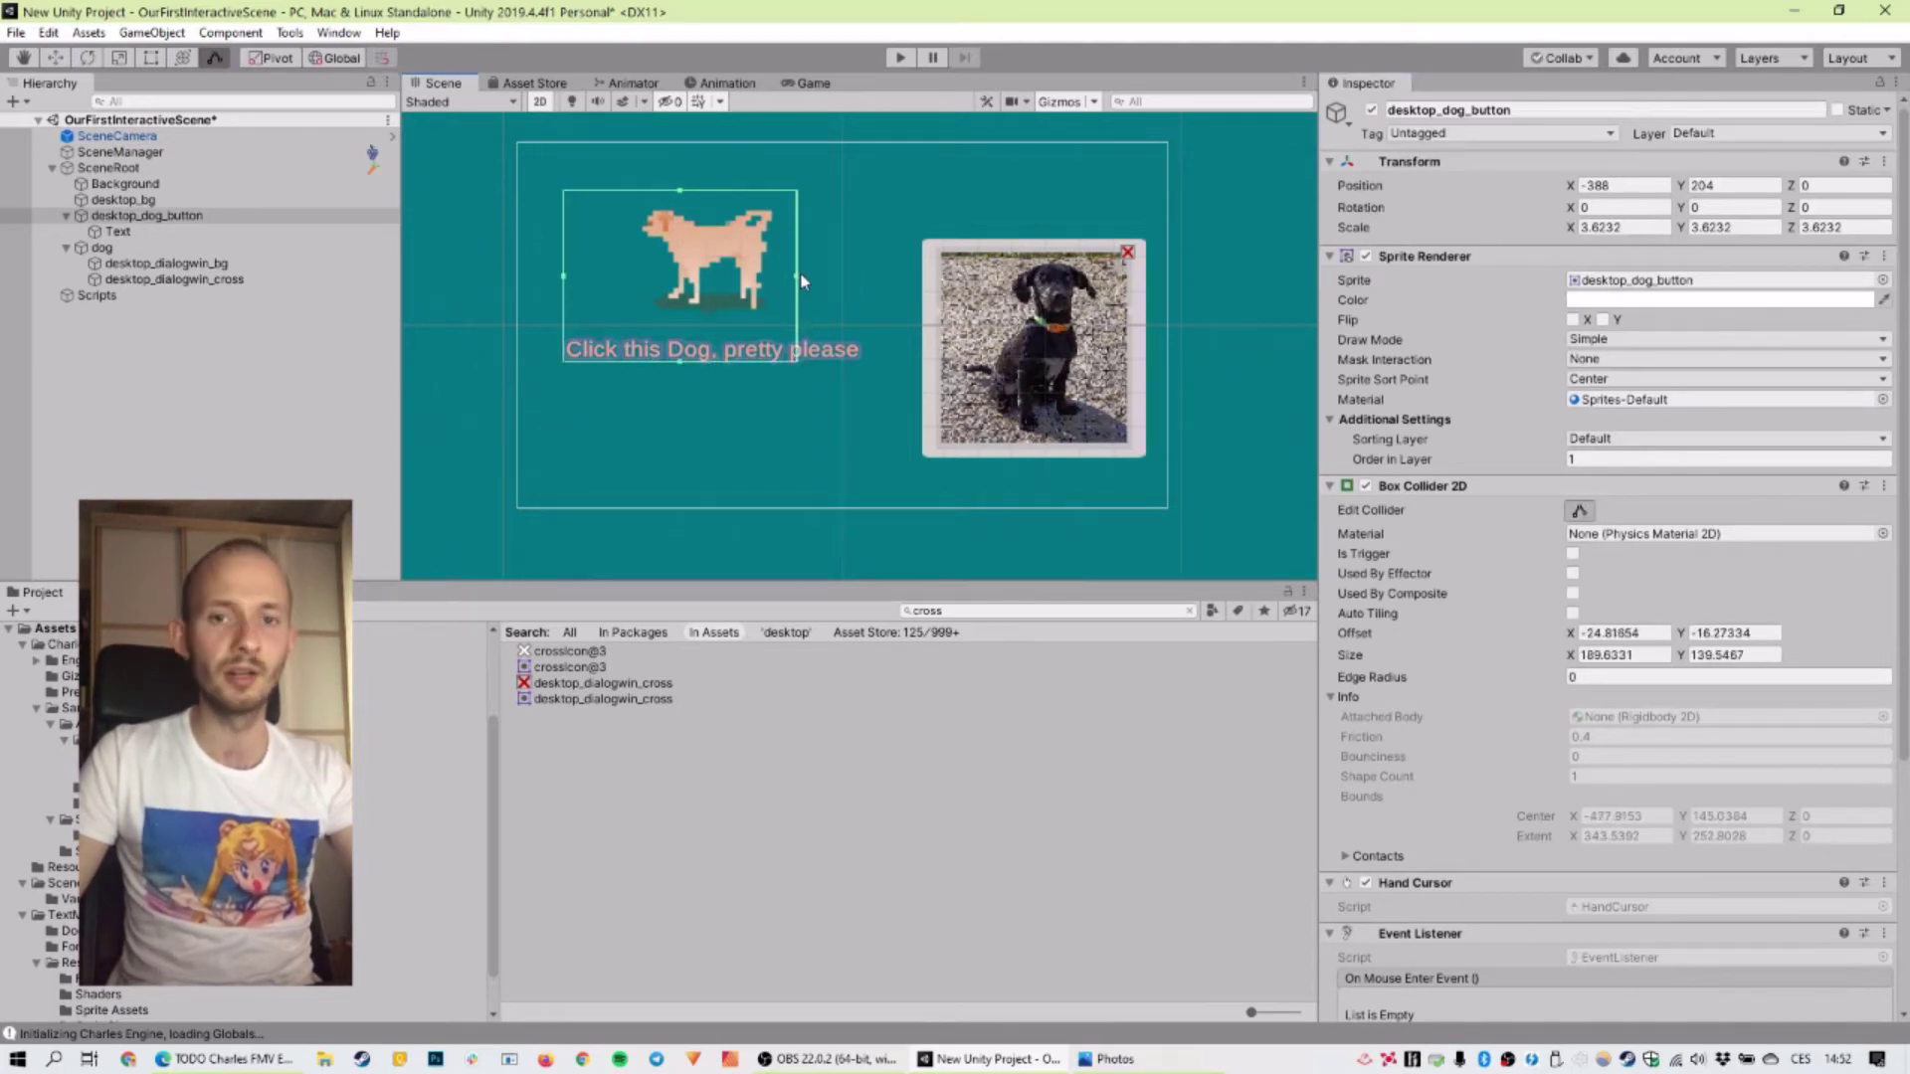
{"action": "left_click_drag", "start_coordinate": [802, 281], "coordinate": [870, 278]}
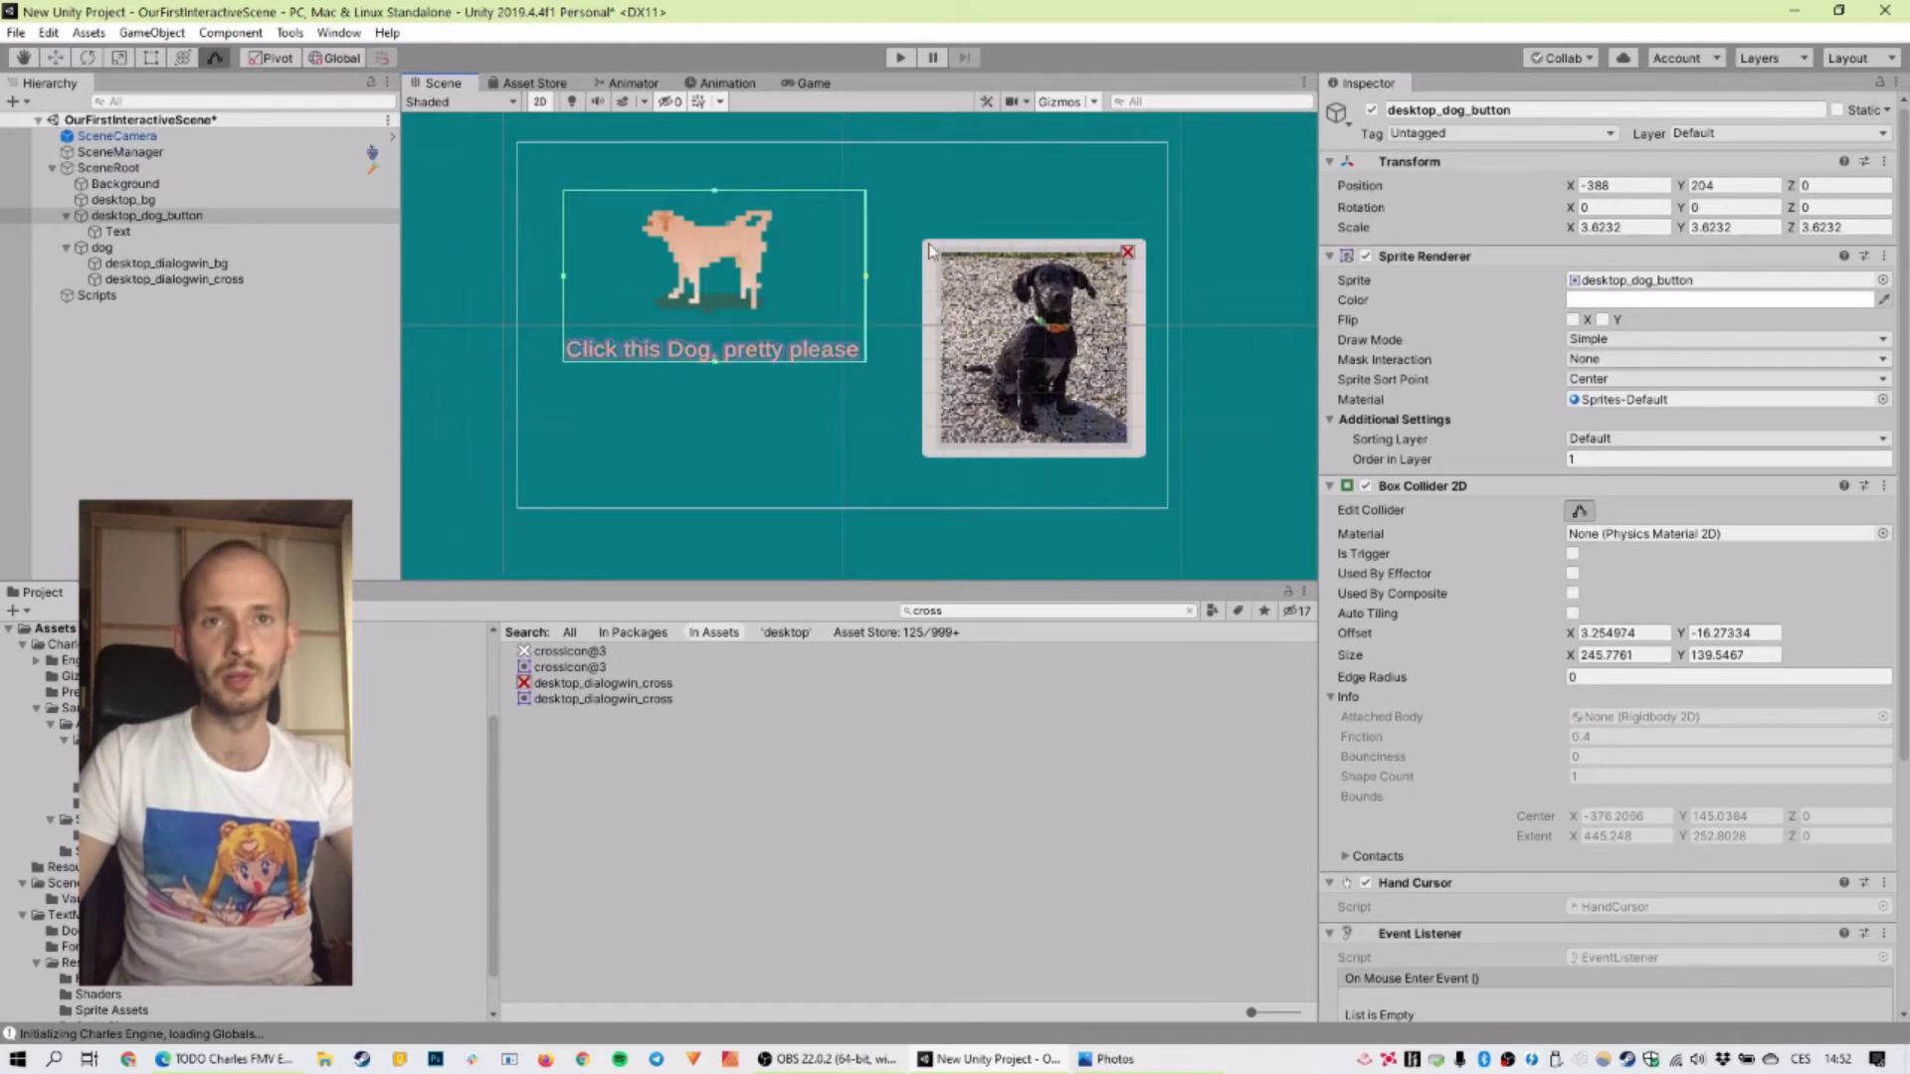
Step: Turn off Edit Collider, scroll to the Event Listener, then run and stop Play mode
{"action": "left_click", "coordinate": [1579, 510]}
{"action": "scroll", "coordinate": [1393, 587], "scroll_direction": "down", "scroll_amount": 5}
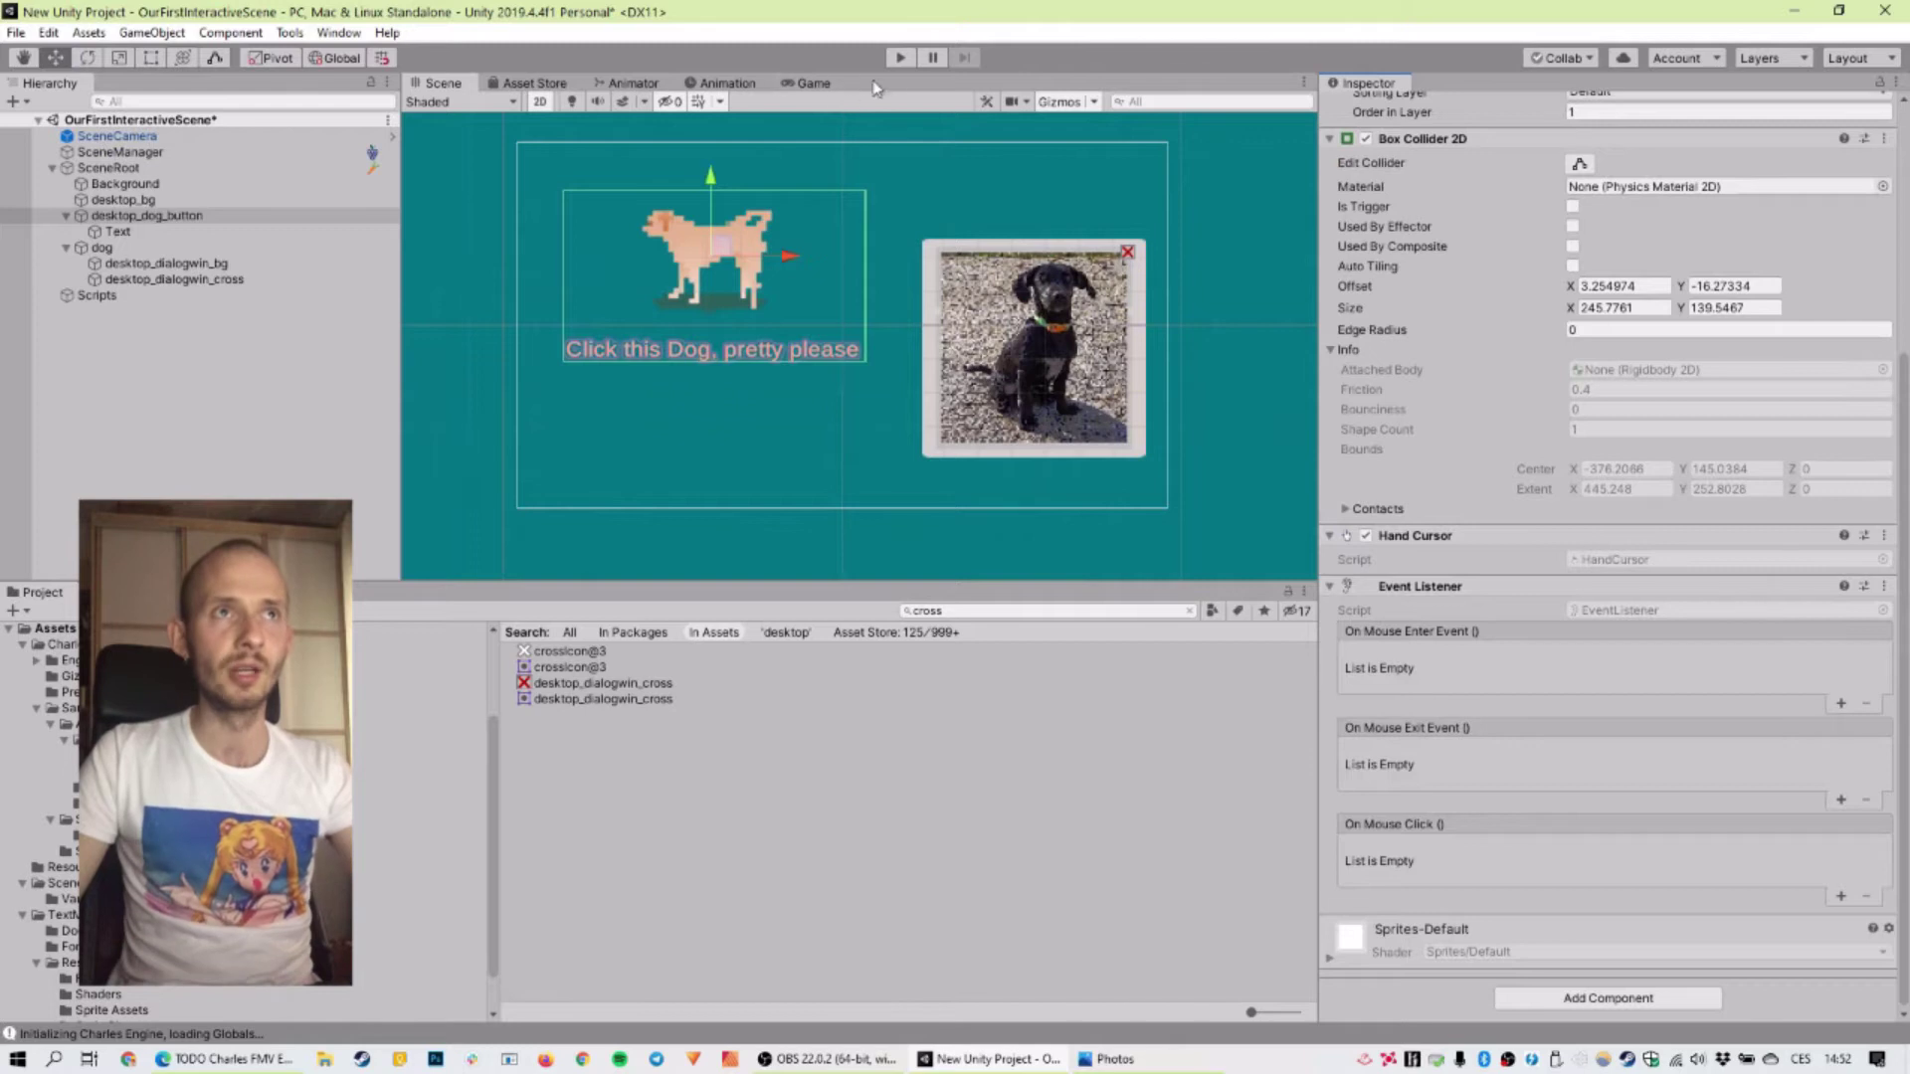
{"action": "left_click", "coordinate": [897, 64]}
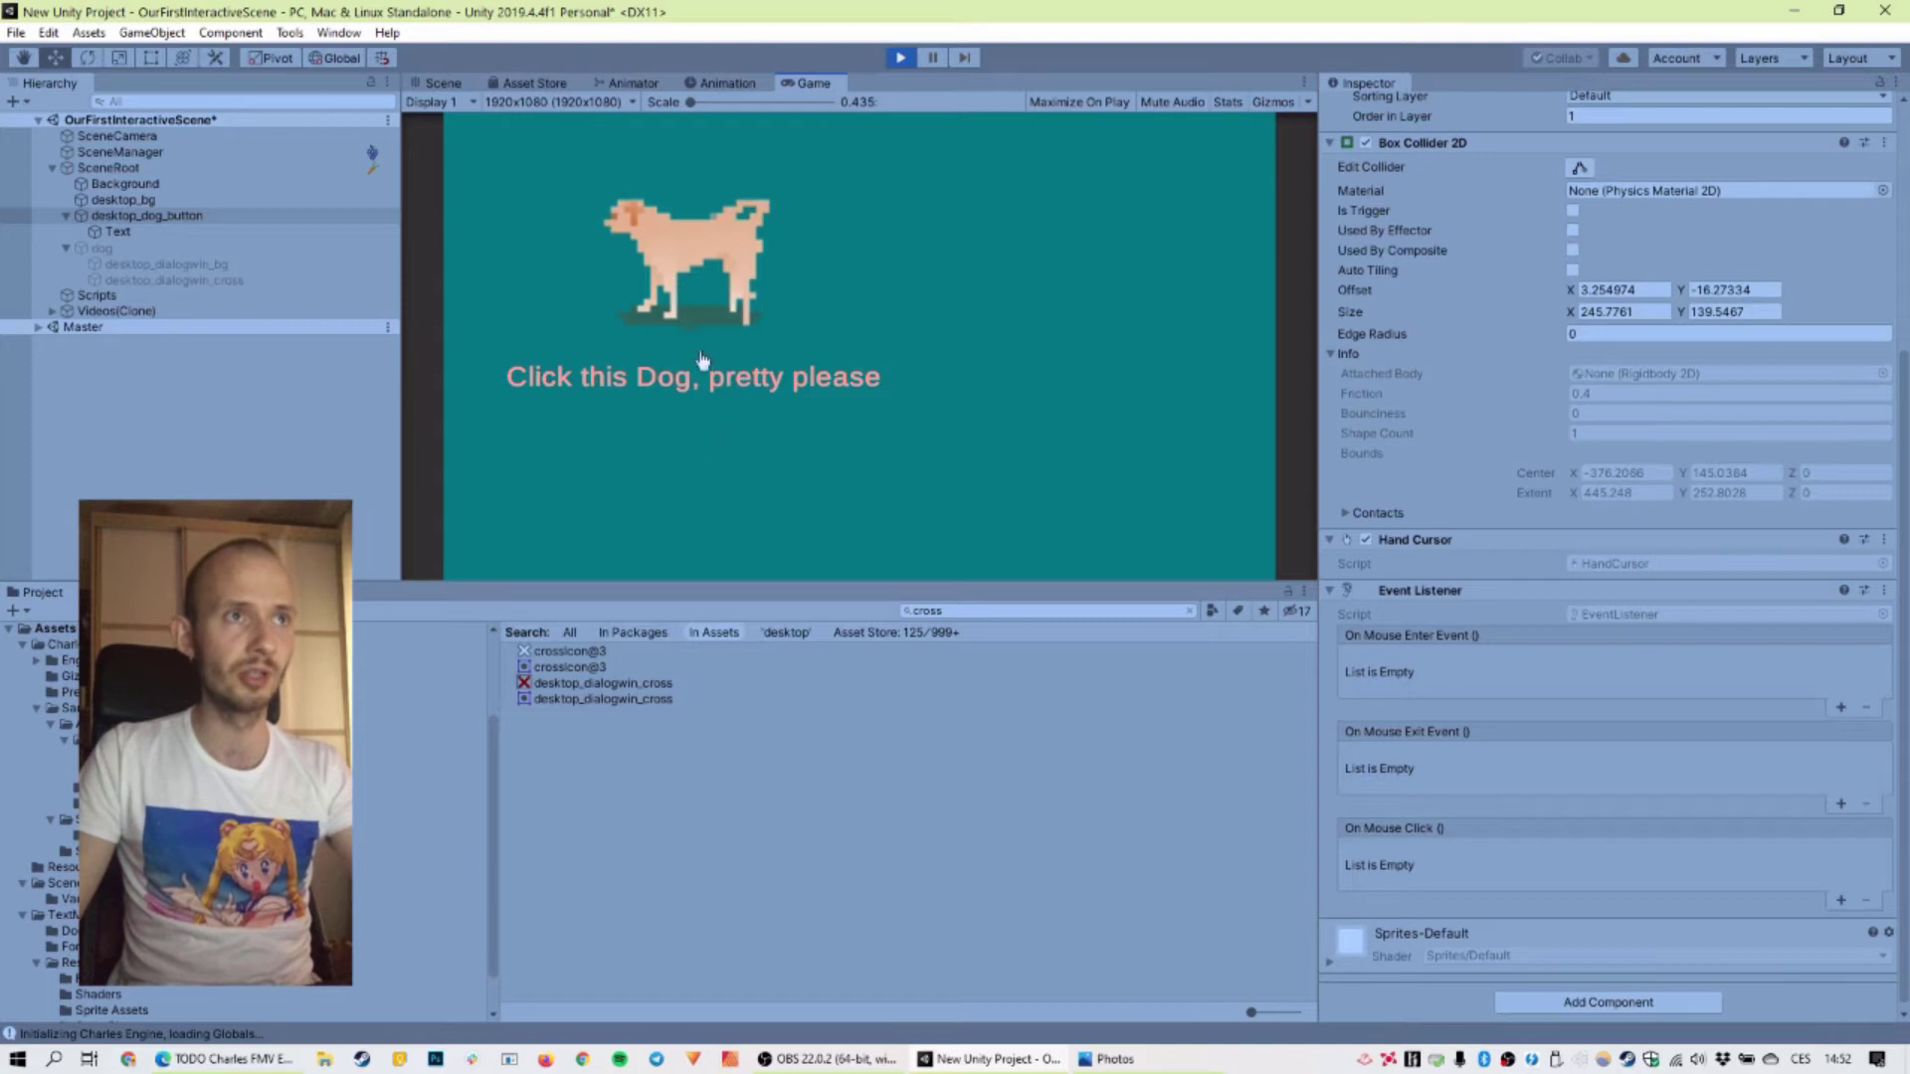
{"action": "left_click", "coordinate": [901, 59]}
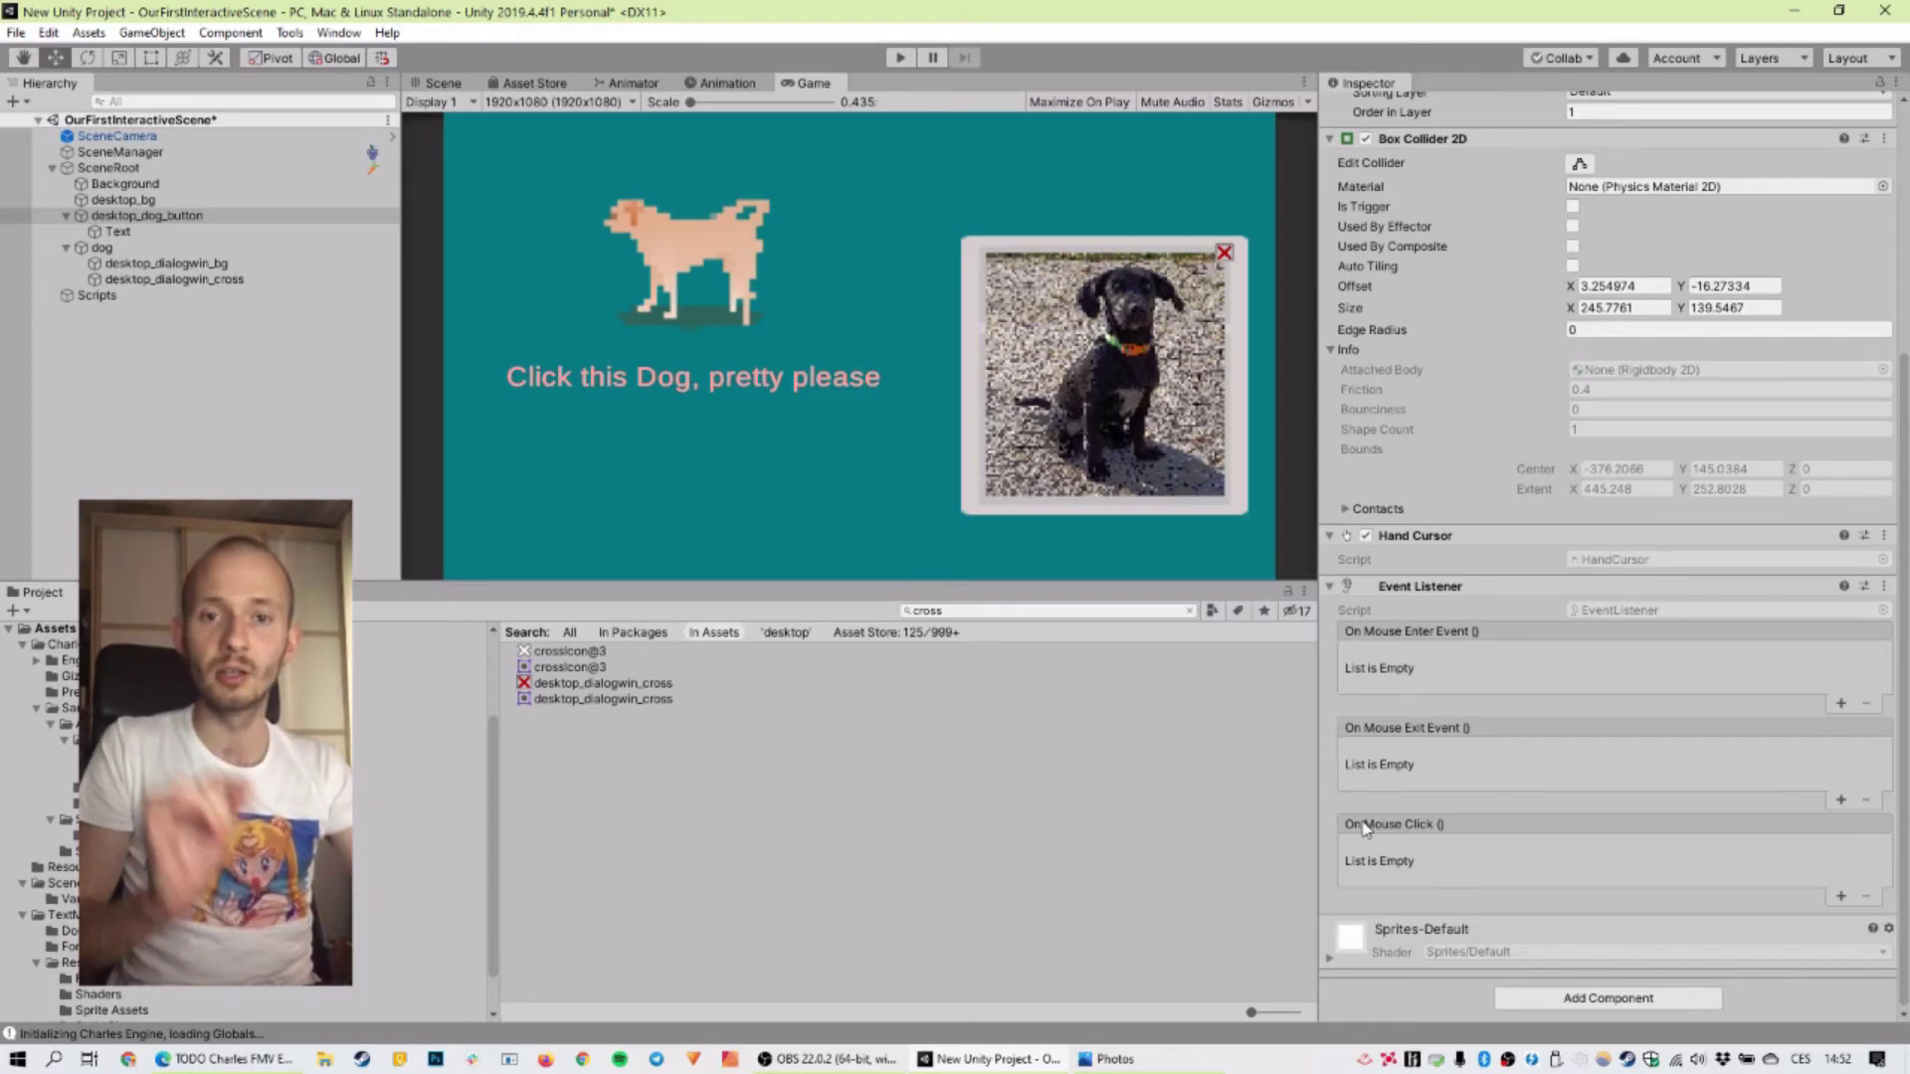
Step: Add an On Mouse Click entry targeting dog that calls CEGameObject.Show (), then save the scene
{"action": "left_click", "coordinate": [1841, 896]}
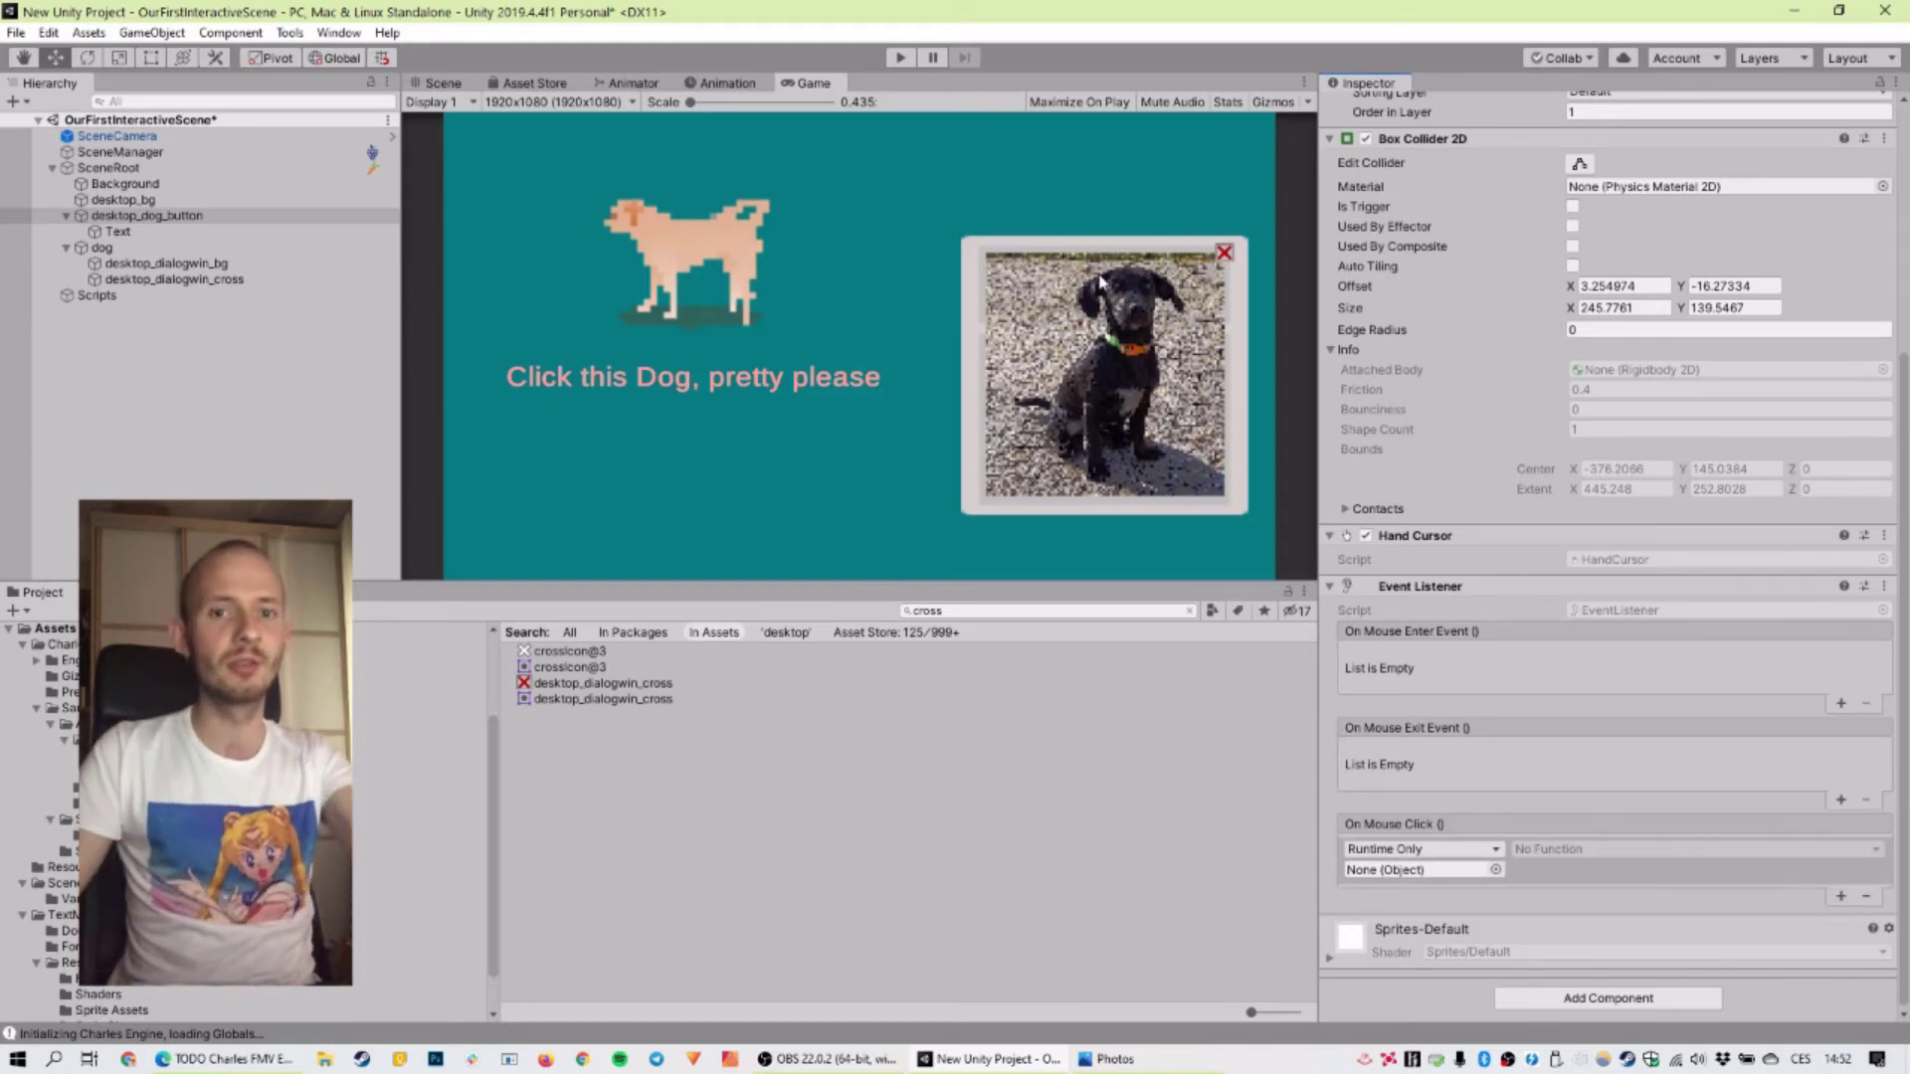
{"action": "left_click_drag", "start_coordinate": [101, 247], "coordinate": [1412, 857]}
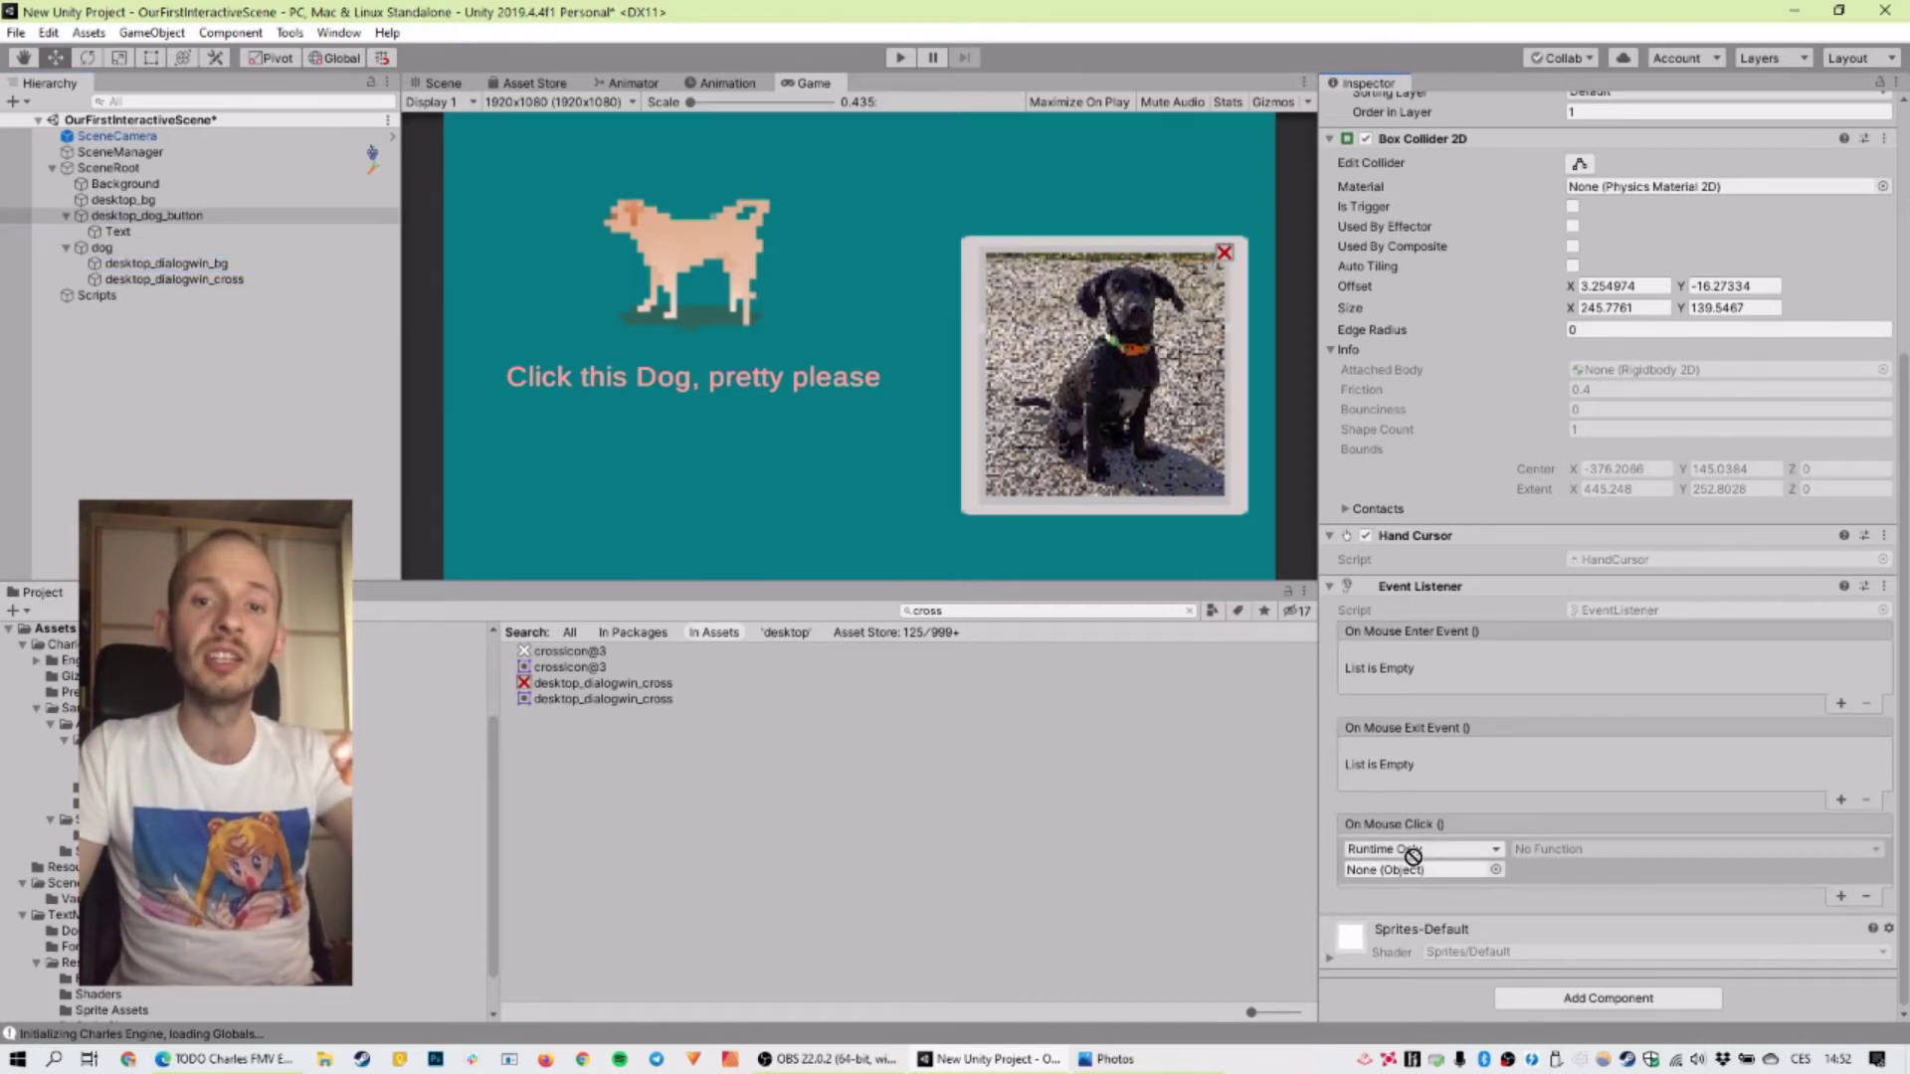
{"action": "left_click_drag", "start_coordinate": [1412, 857], "coordinate": [1412, 869]}
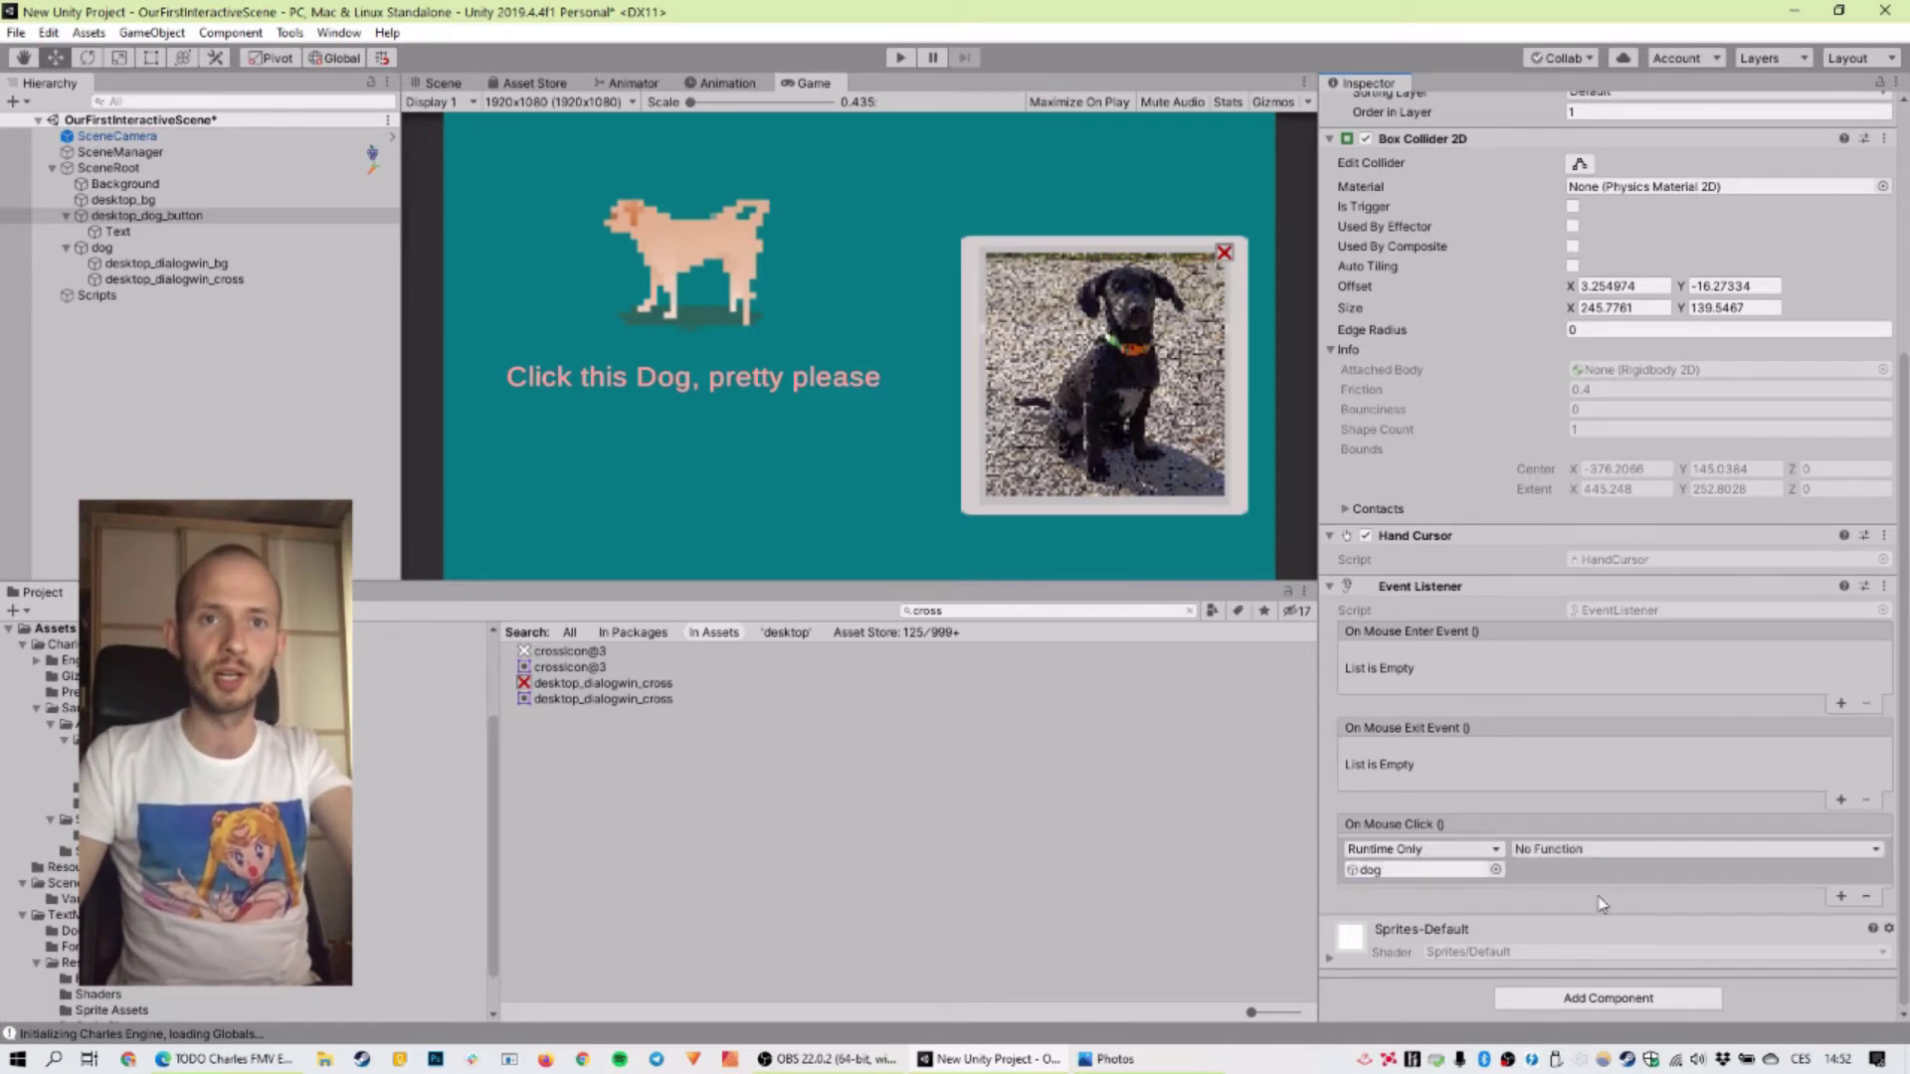
{"action": "left_click", "coordinate": [1620, 851]}
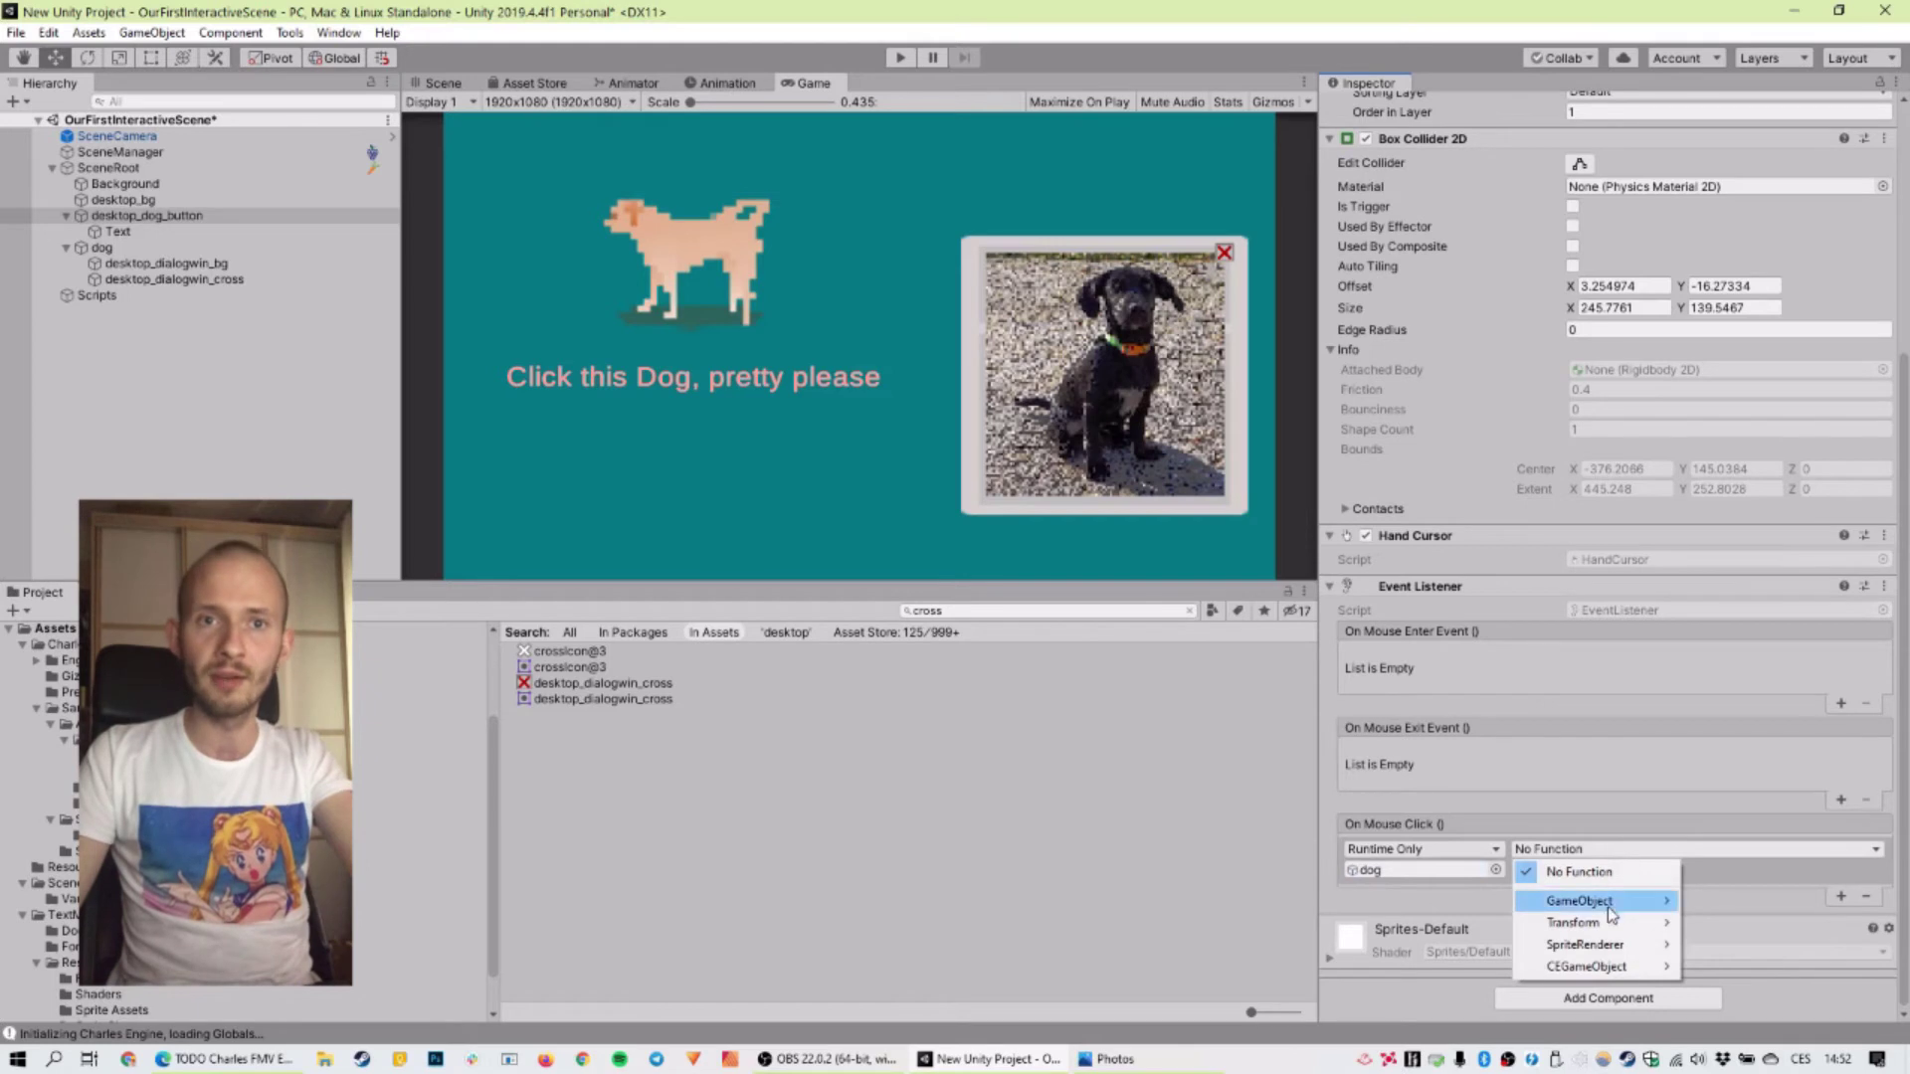
{"action": "mouse_move", "coordinate": [1621, 969]}
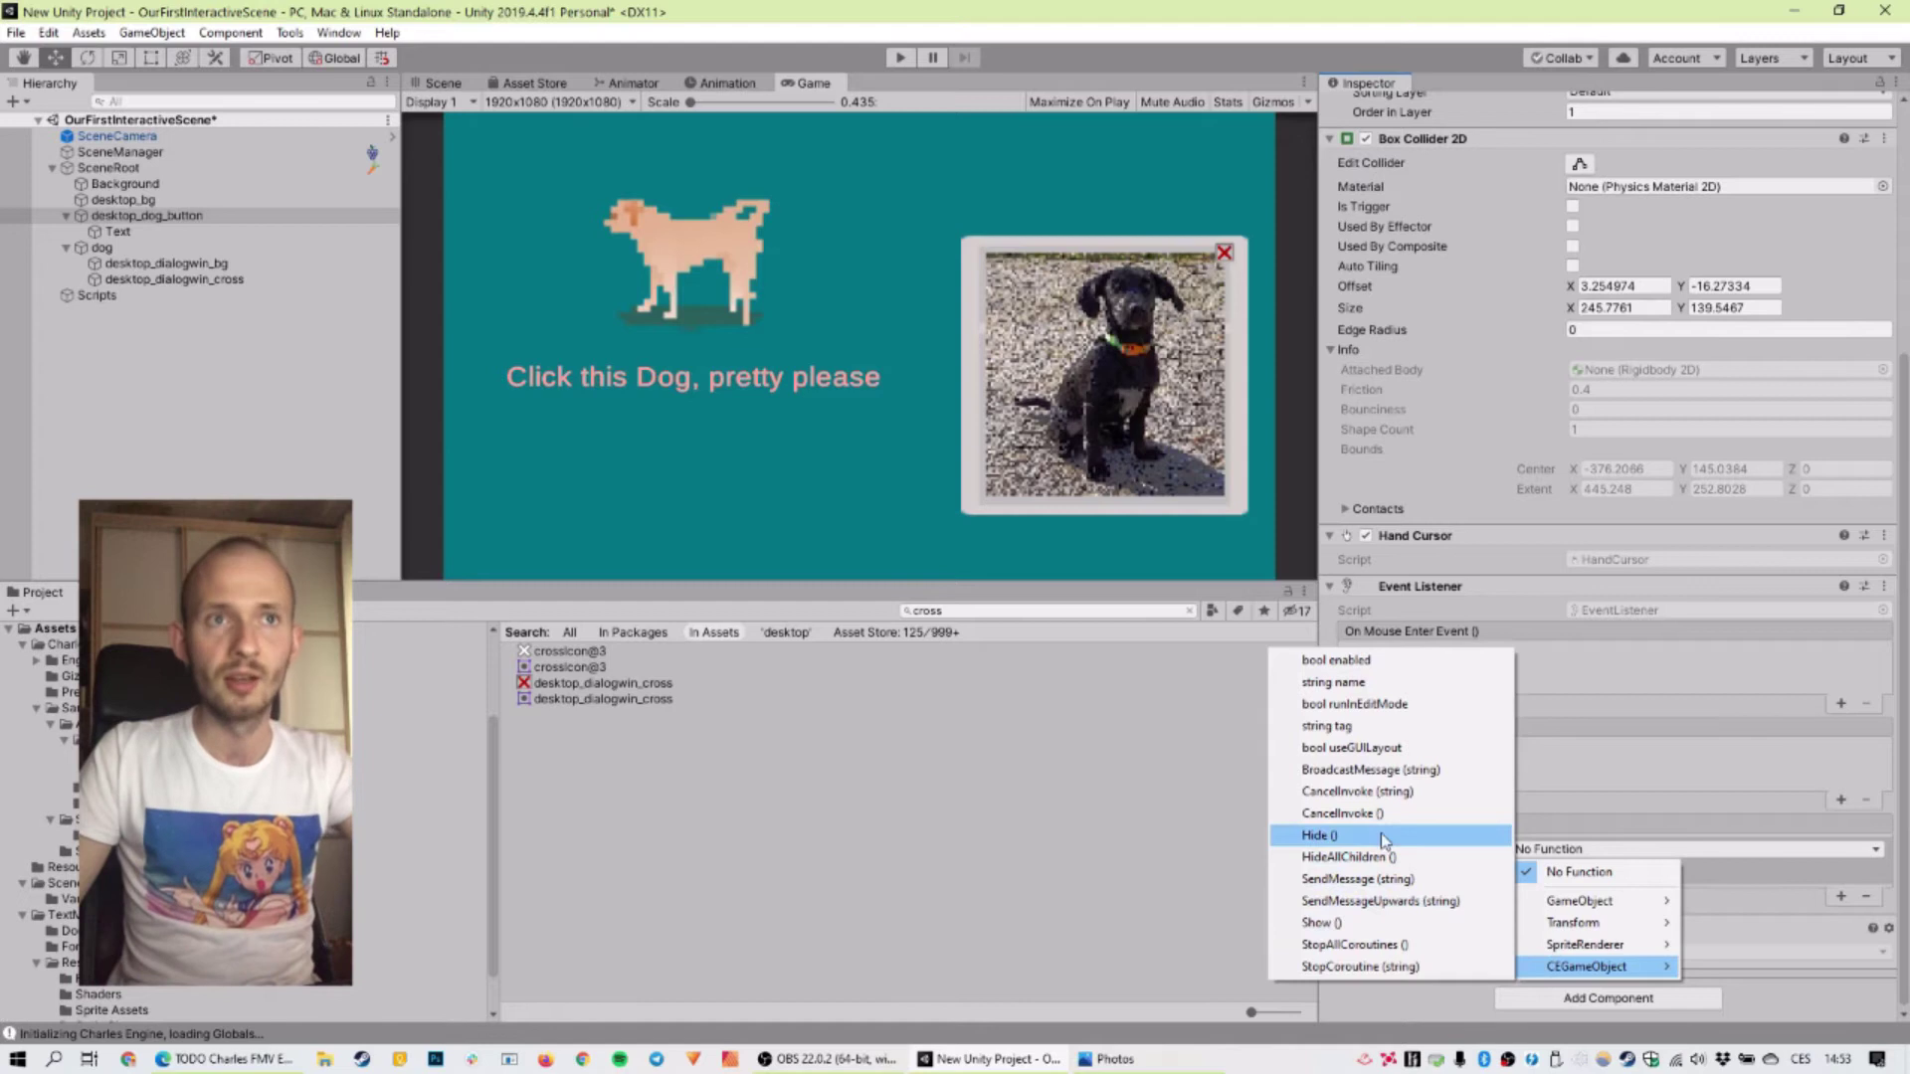
{"action": "left_click", "coordinate": [1328, 922]}
{"action": "key", "text": "ctrl+s"}
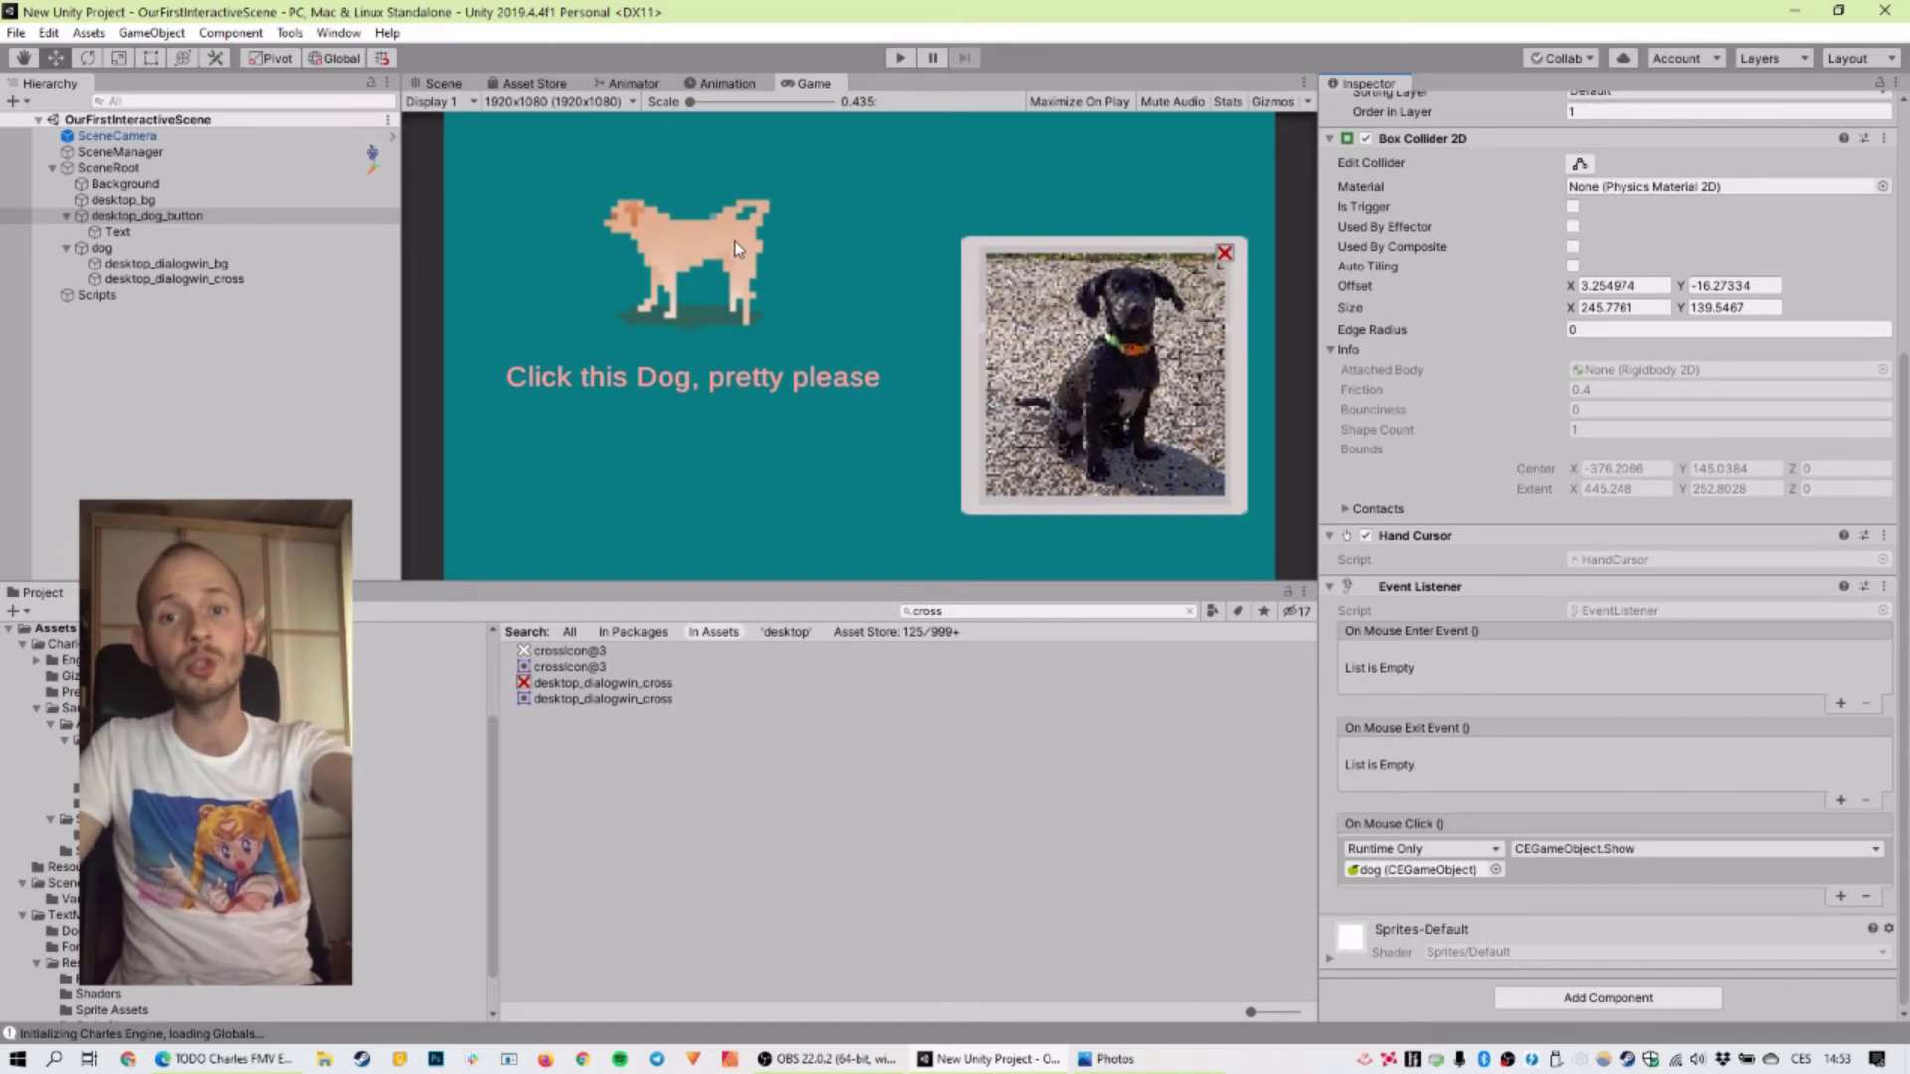
{"action": "left_click", "coordinate": [899, 57]}
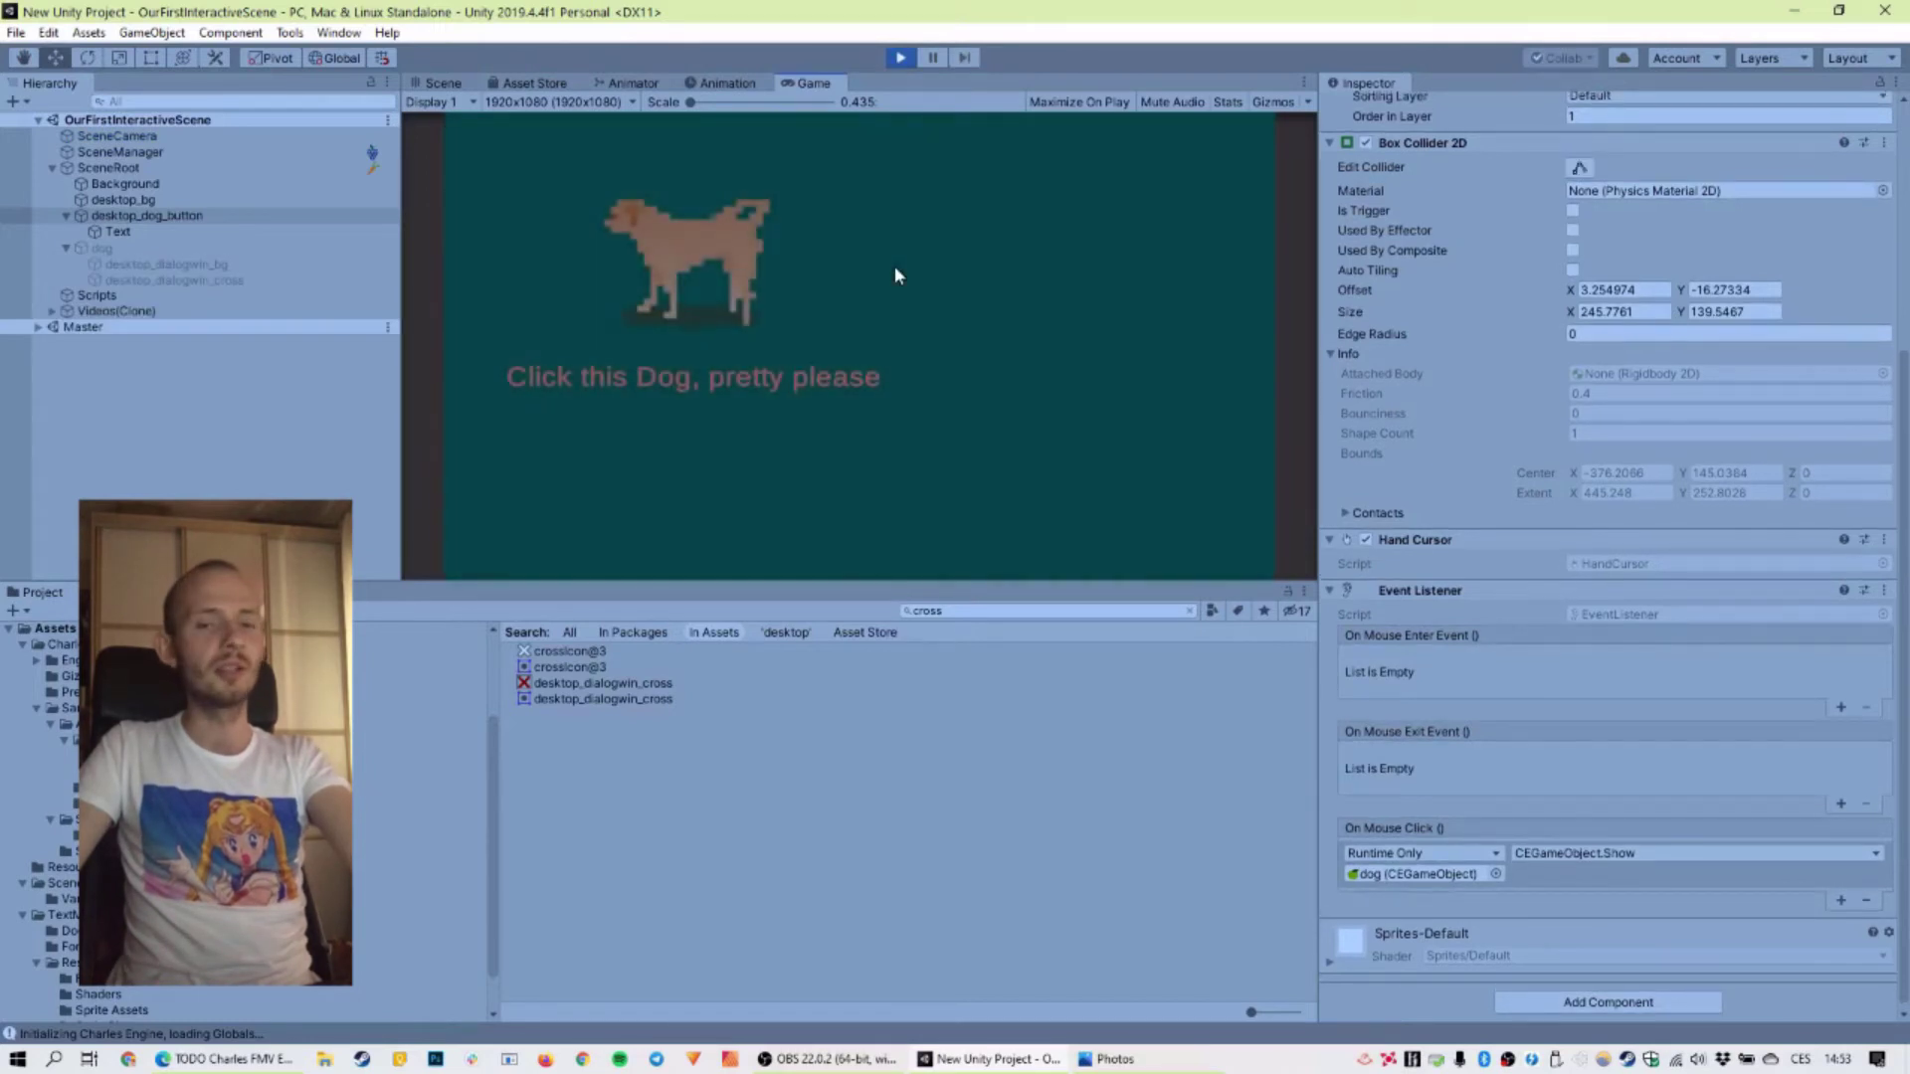
{"action": "left_click", "coordinate": [687, 282]}
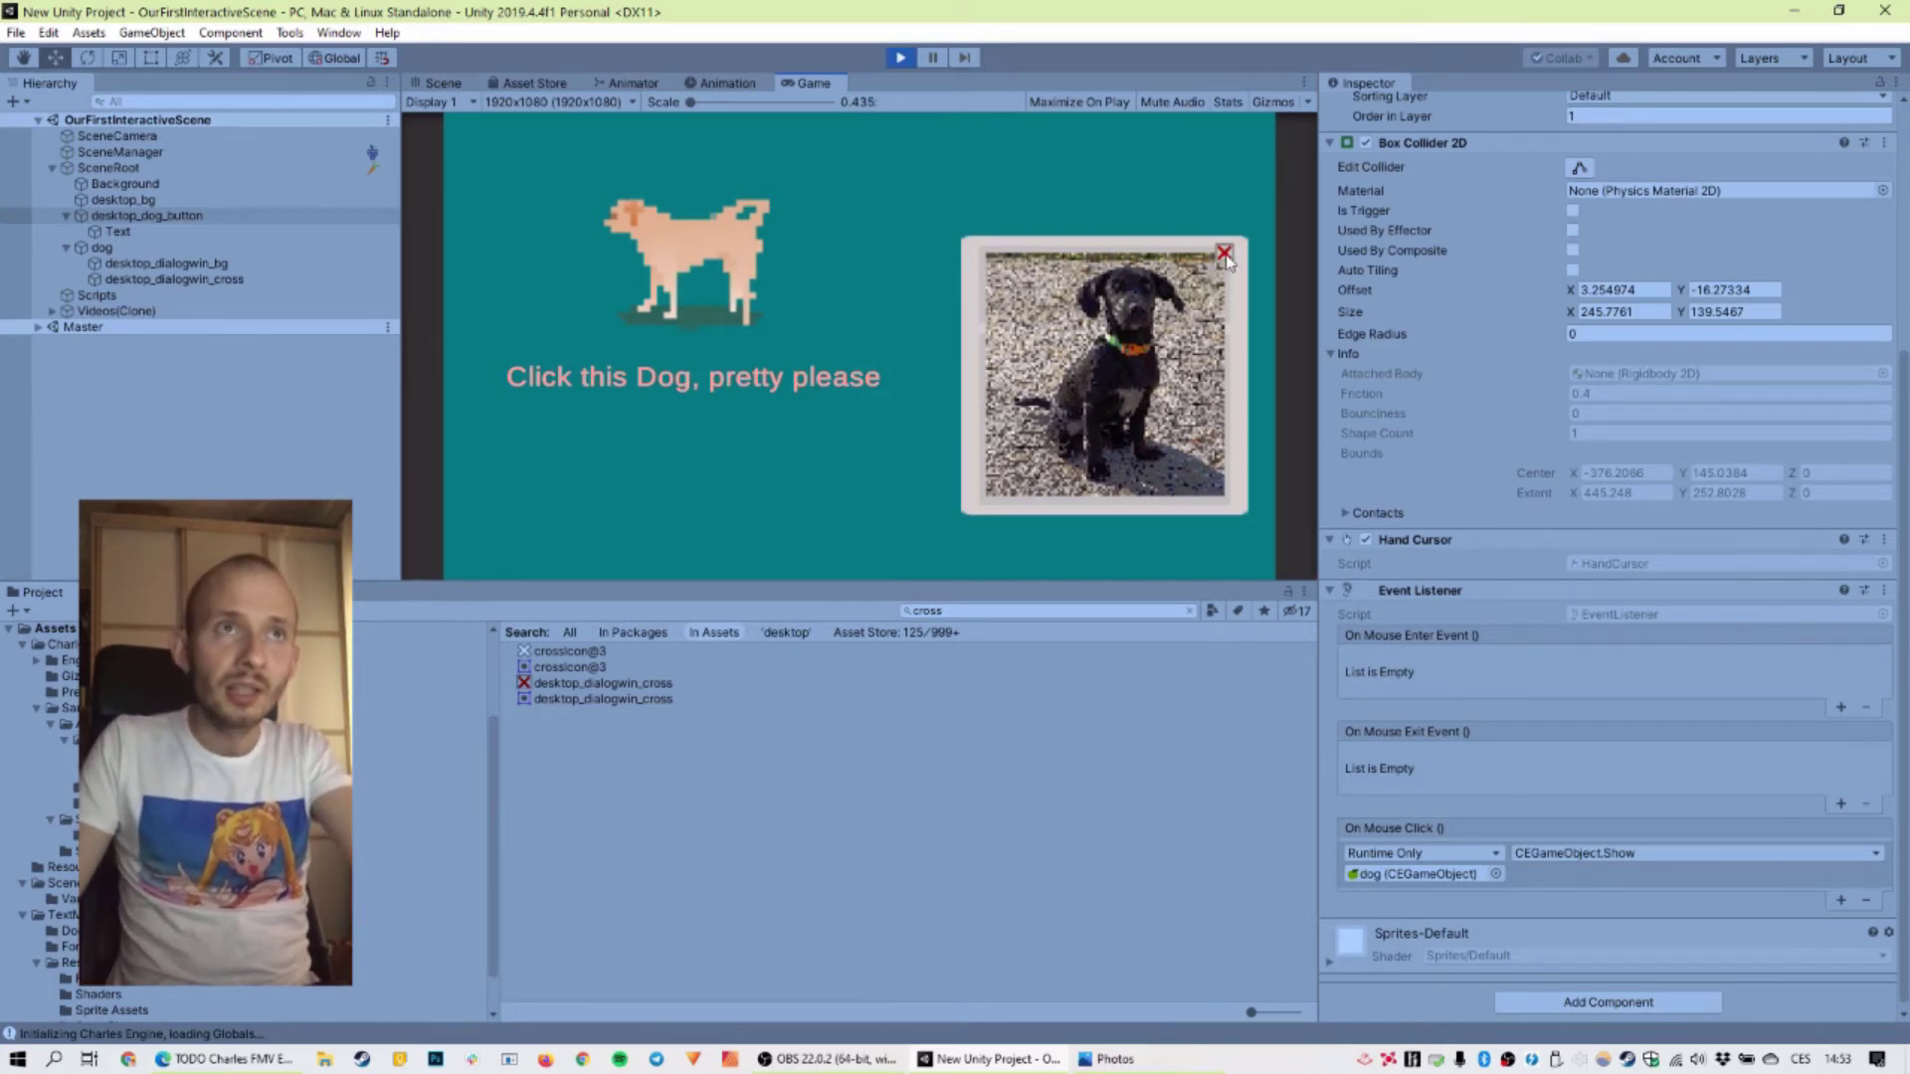
{"action": "left_click", "coordinate": [899, 58]}
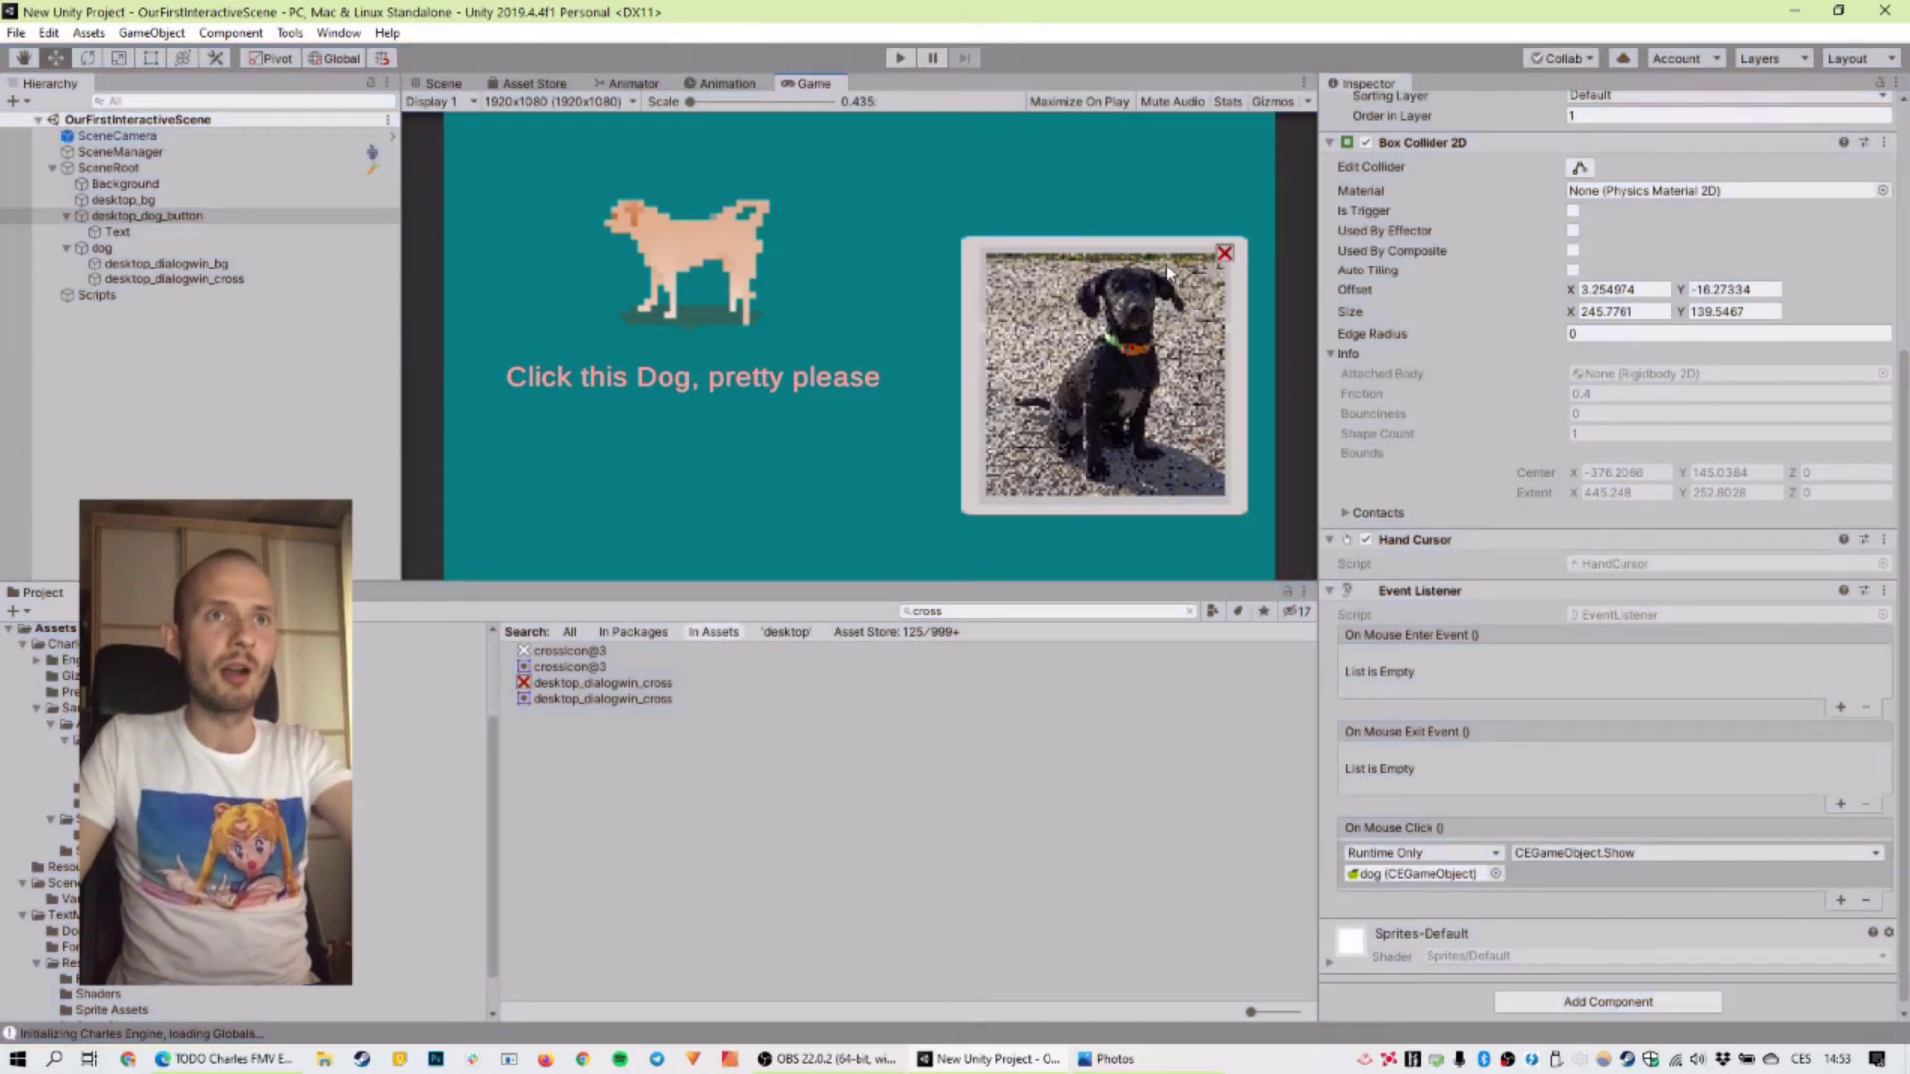
Step: In the Scene view, scale desktop_dialogwin_cross uniformly to 1.5871
{"action": "left_click", "coordinate": [448, 81]}
{"action": "left_click", "coordinate": [181, 247]}
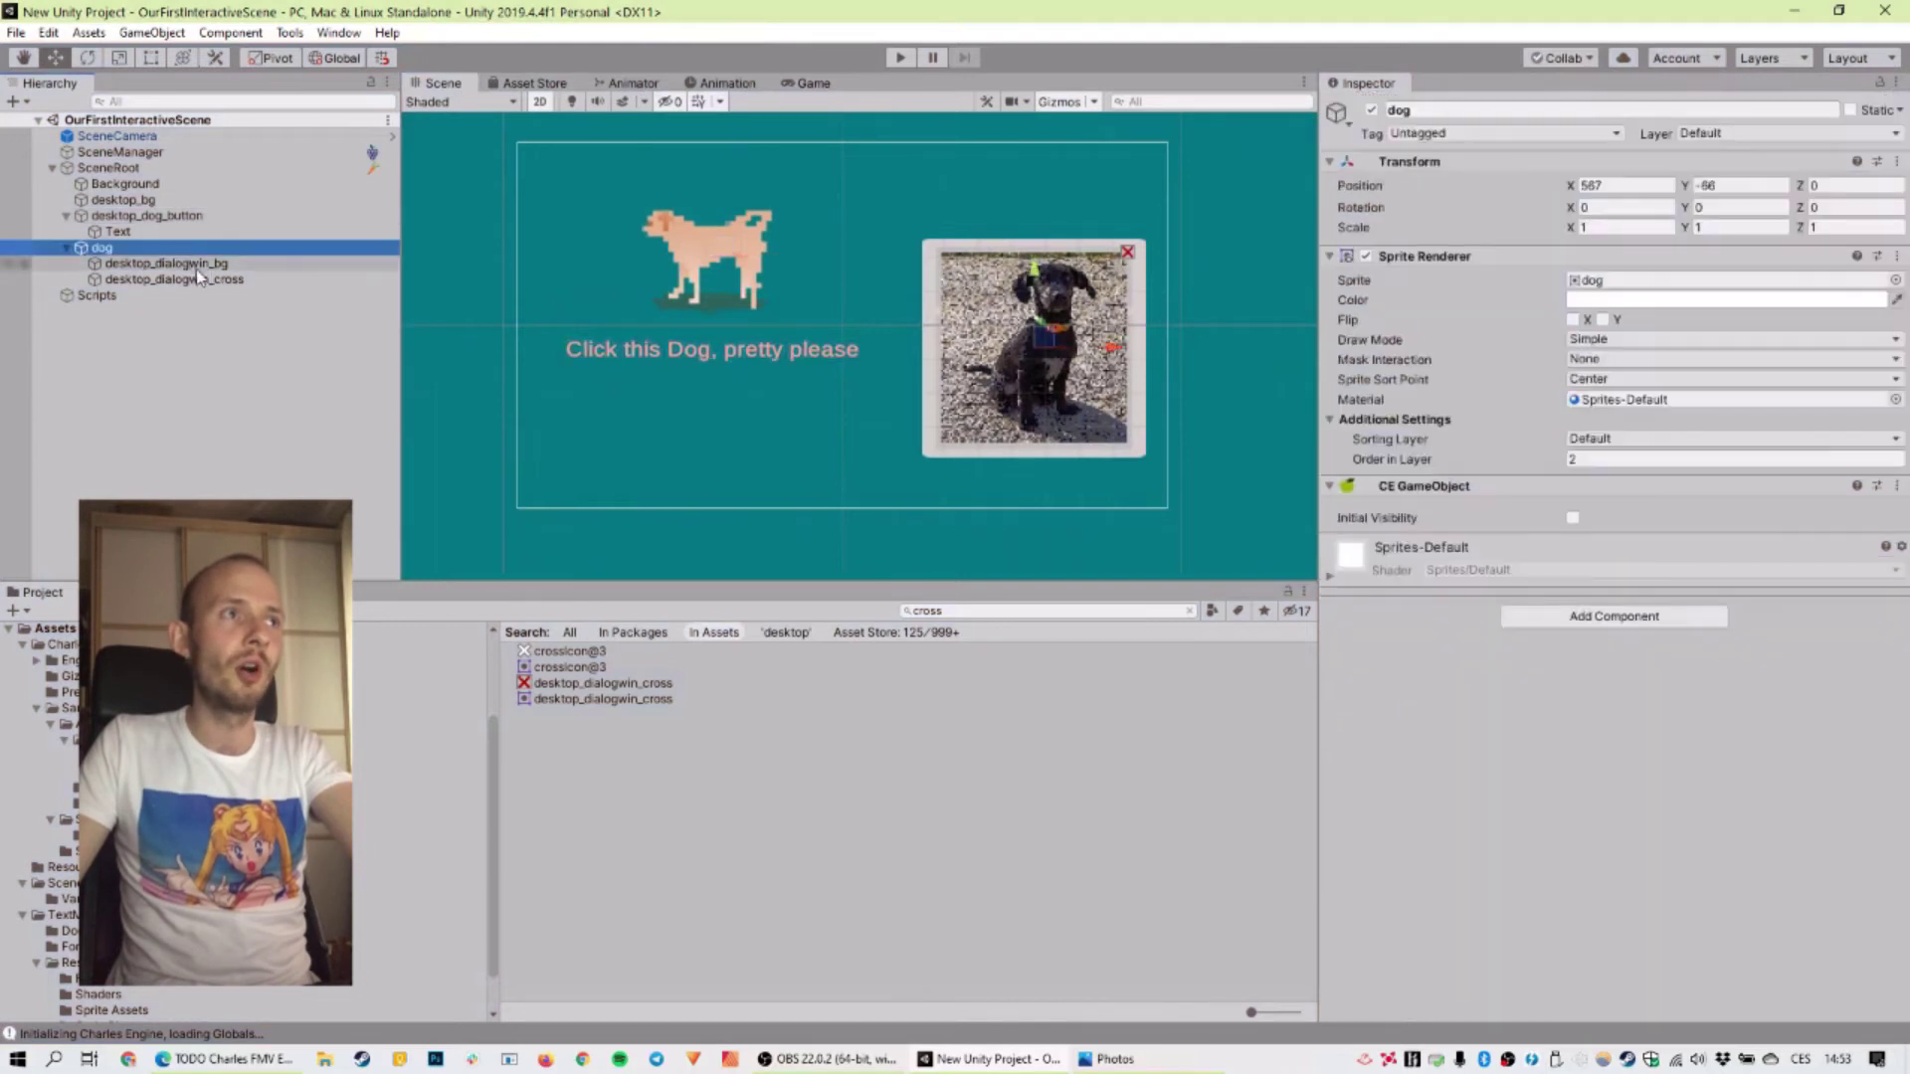
{"action": "left_click", "coordinate": [199, 279]}
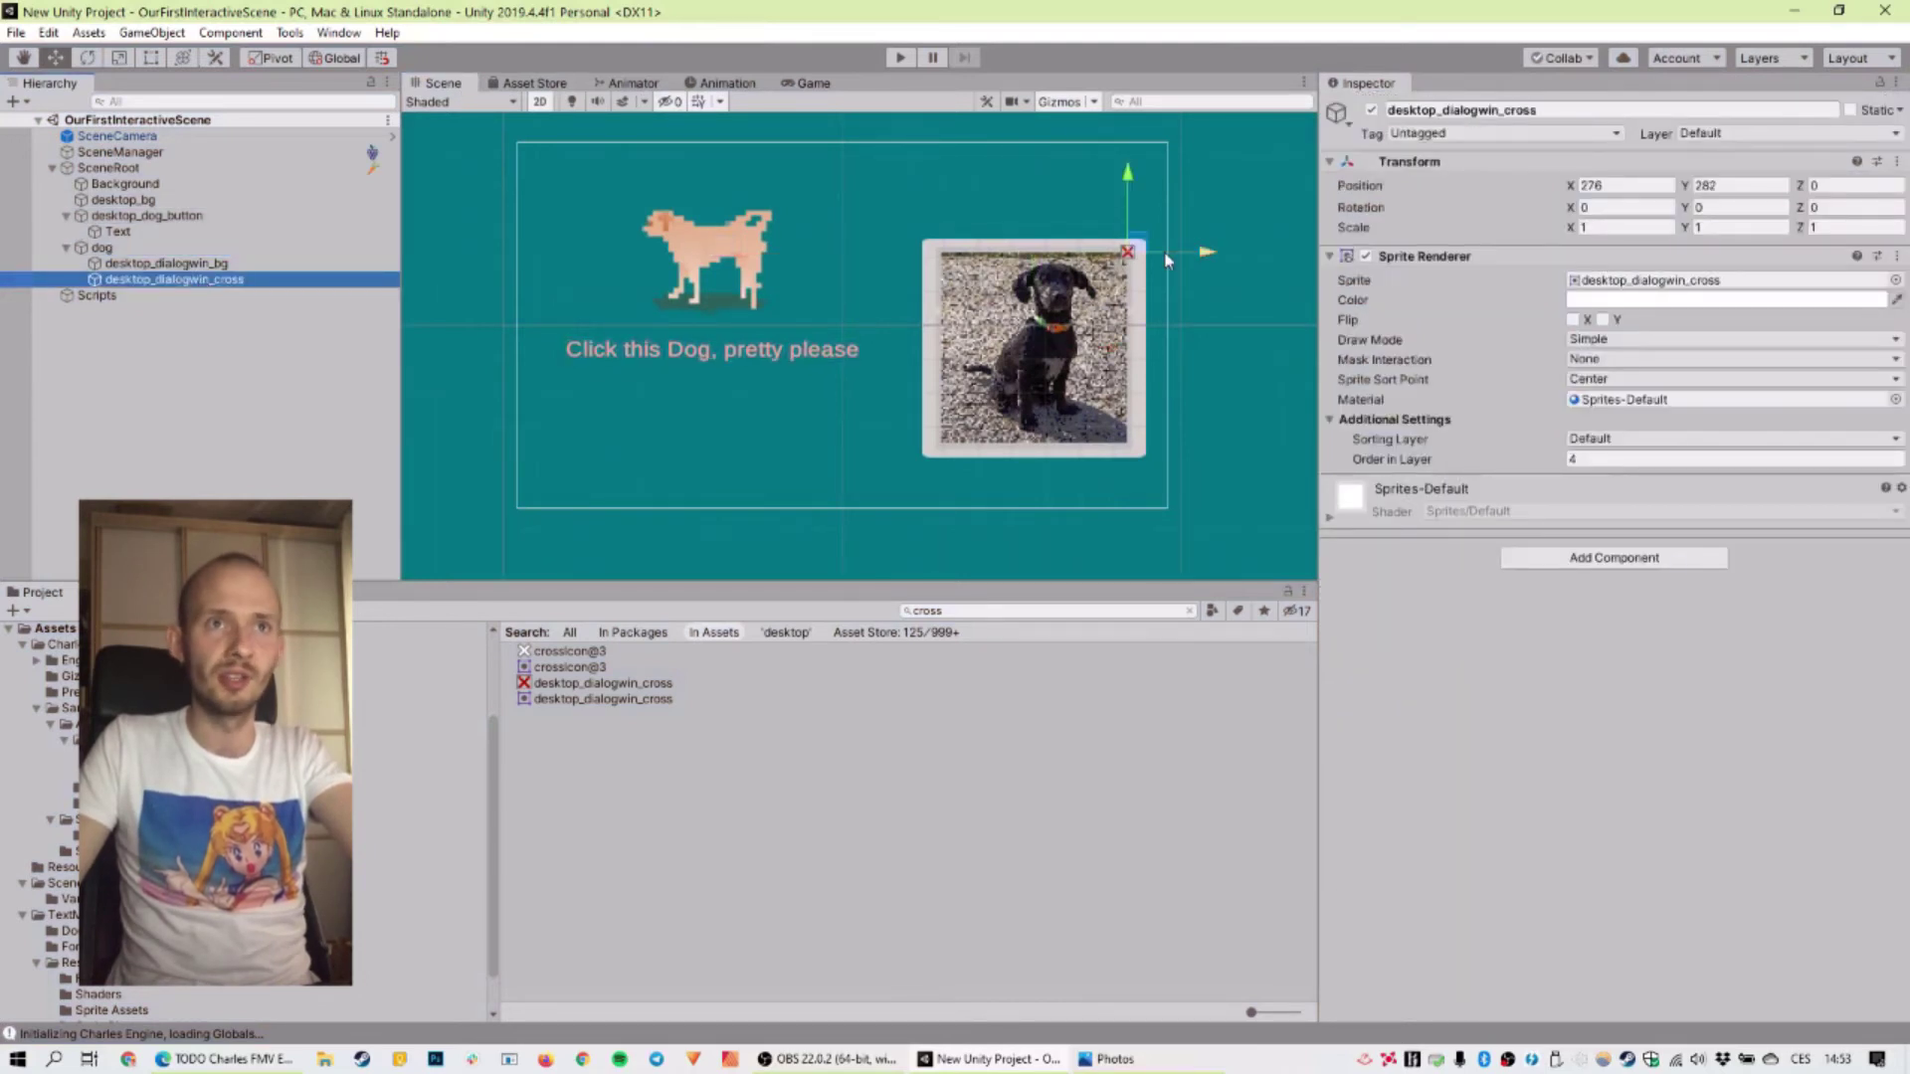
{"action": "key", "text": "r"}
{"action": "mouse_move", "coordinate": [1137, 244]}
{"action": "left_mouse_down"}
{"action": "mouse_move", "coordinate": [1185, 247]}
{"action": "mouse_move", "coordinate": [1142, 247]}
{"action": "left_mouse_up"}
{"action": "key", "text": "w"}
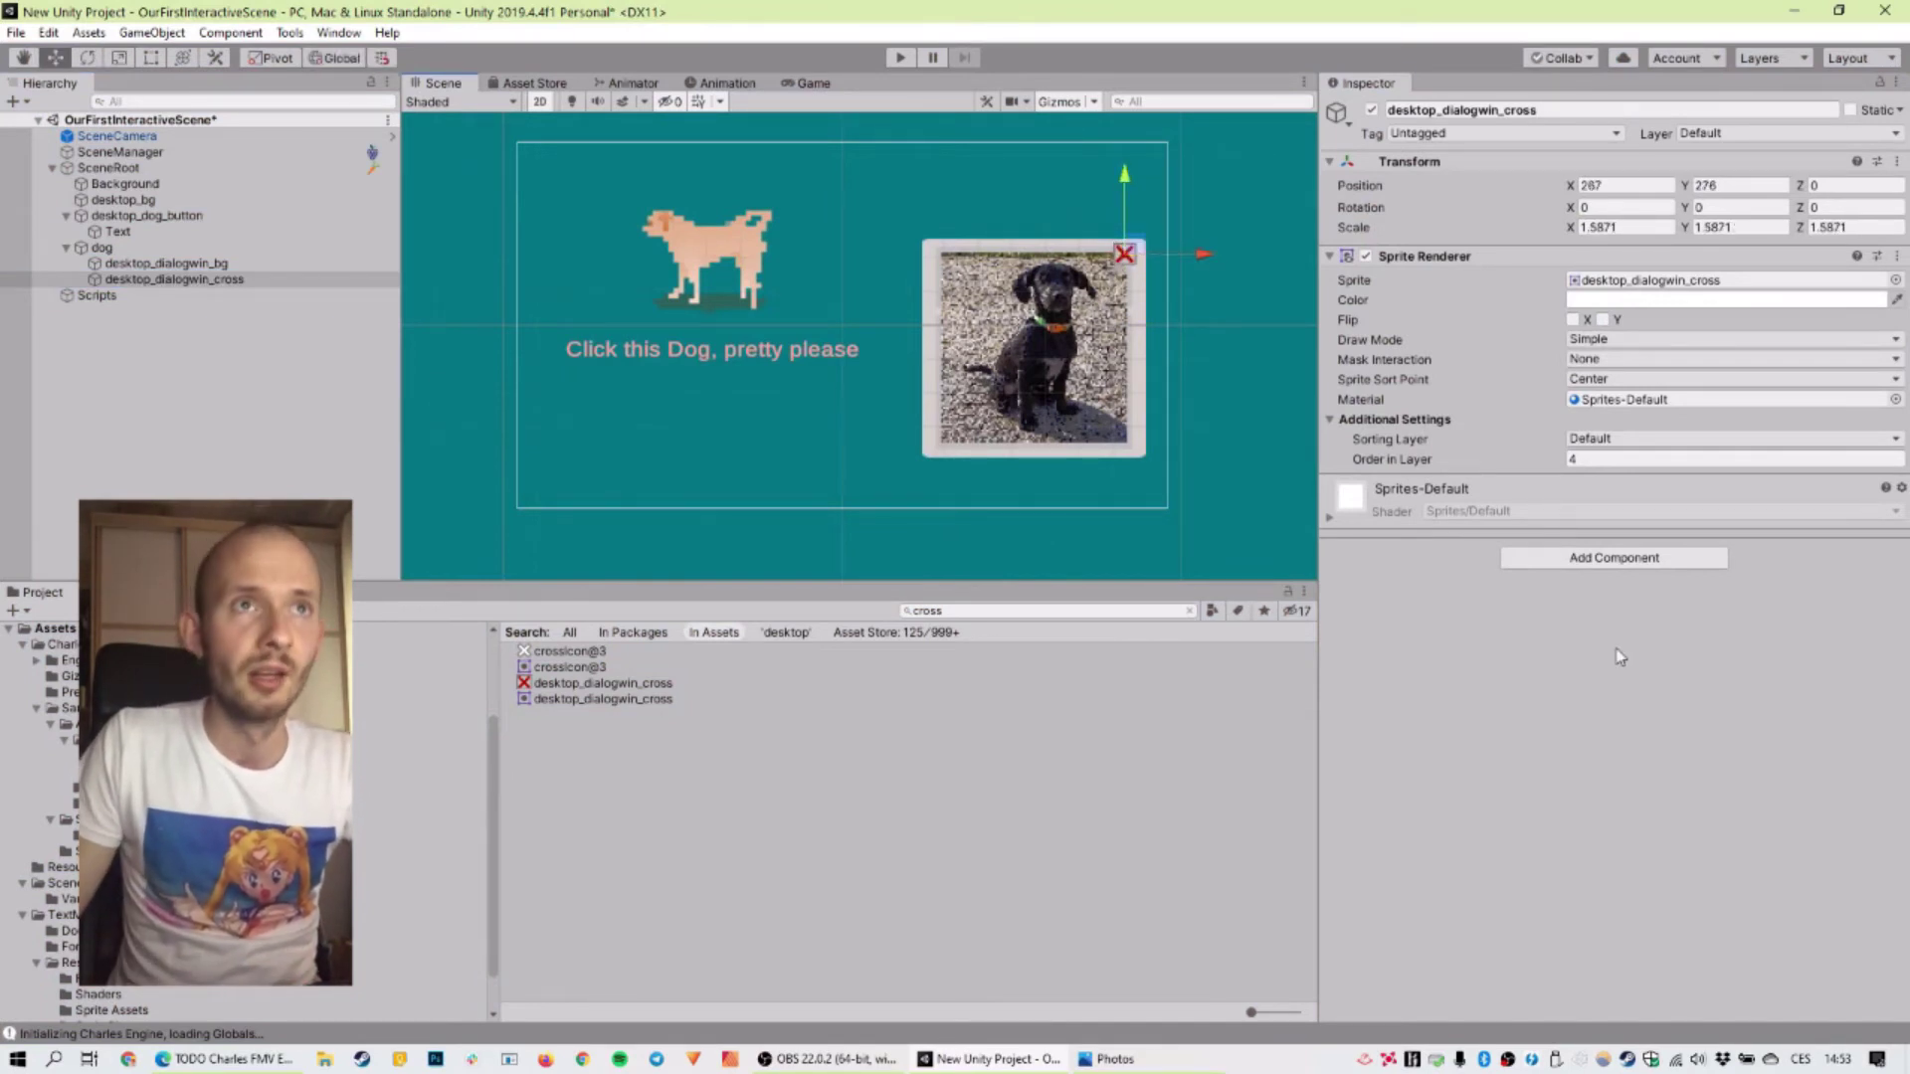
{"action": "left_click", "coordinate": [139, 281]}
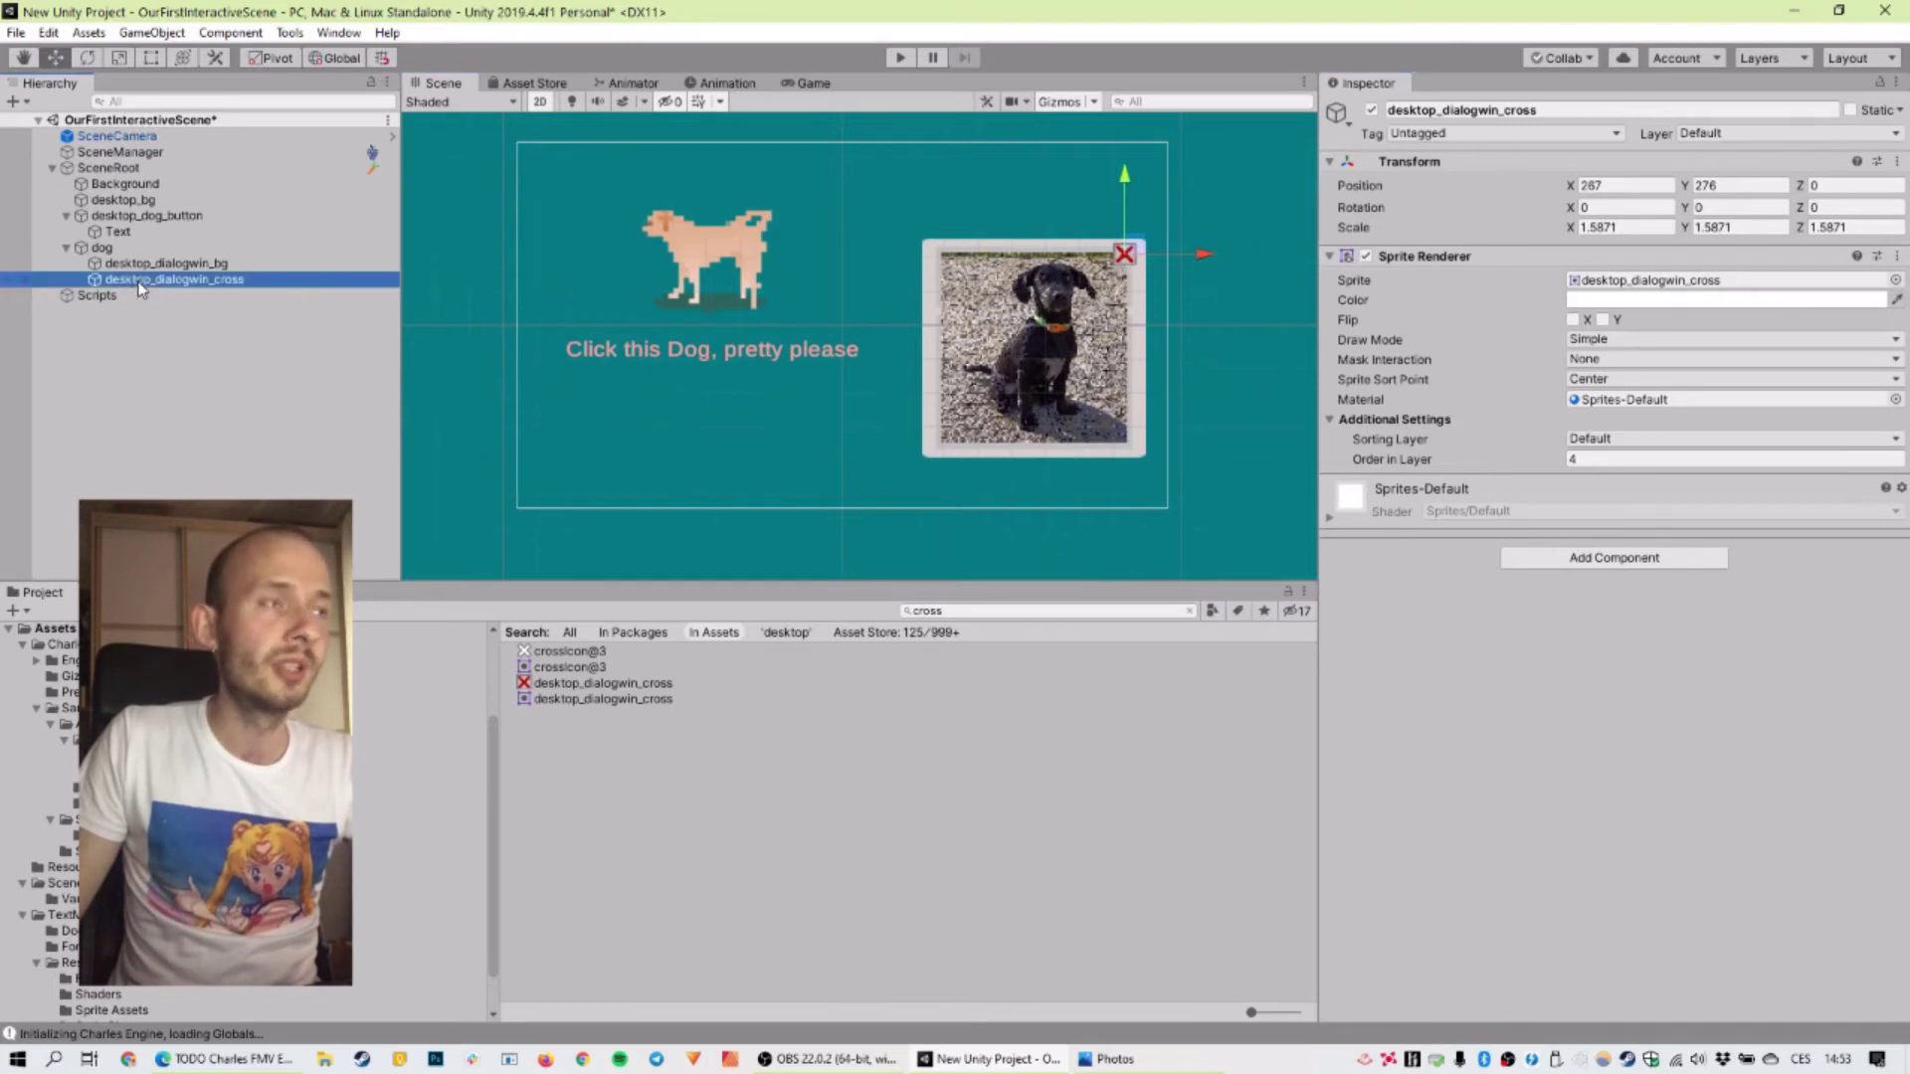
Step: Apply Tools > Charles Engine > Actions > Init Button to desktop_dialogwin_cross
{"action": "left_click", "coordinate": [290, 33]}
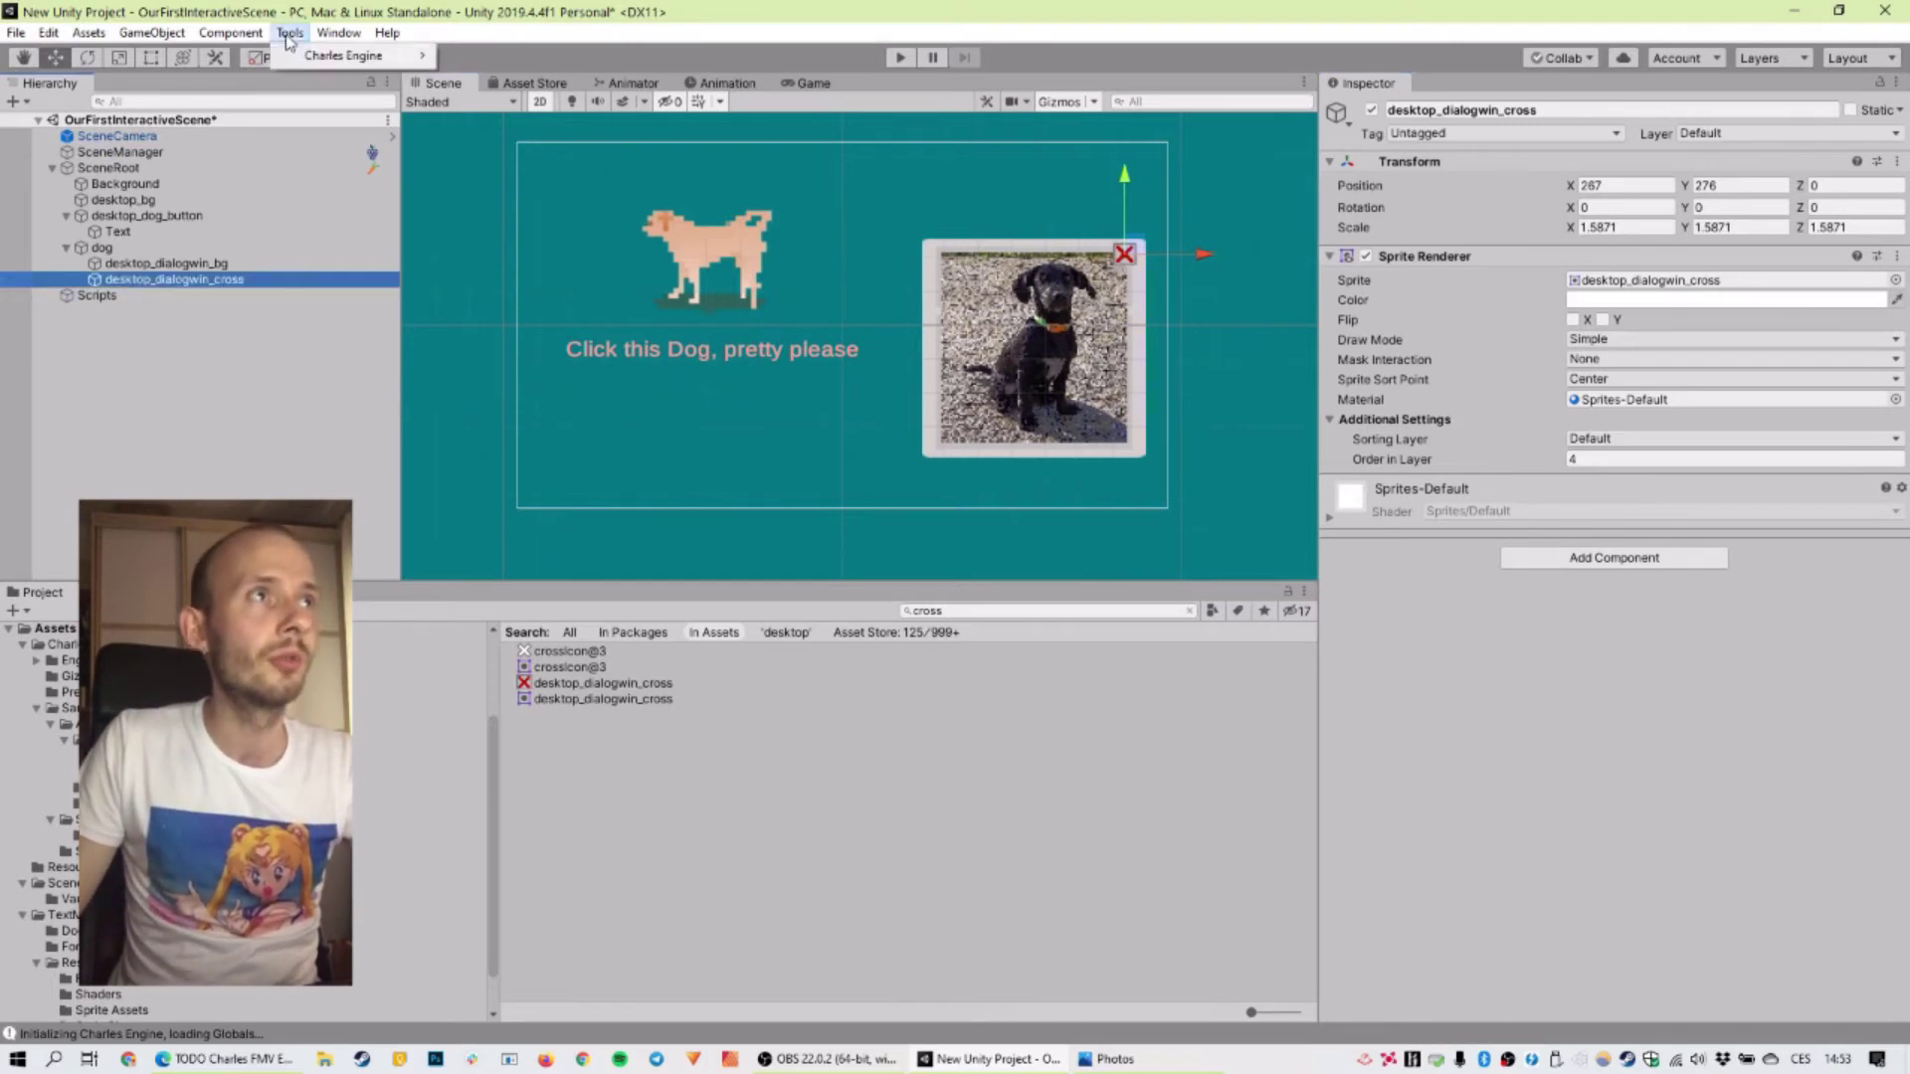
{"action": "mouse_move", "coordinate": [304, 56]}
{"action": "mouse_move", "coordinate": [537, 78]}
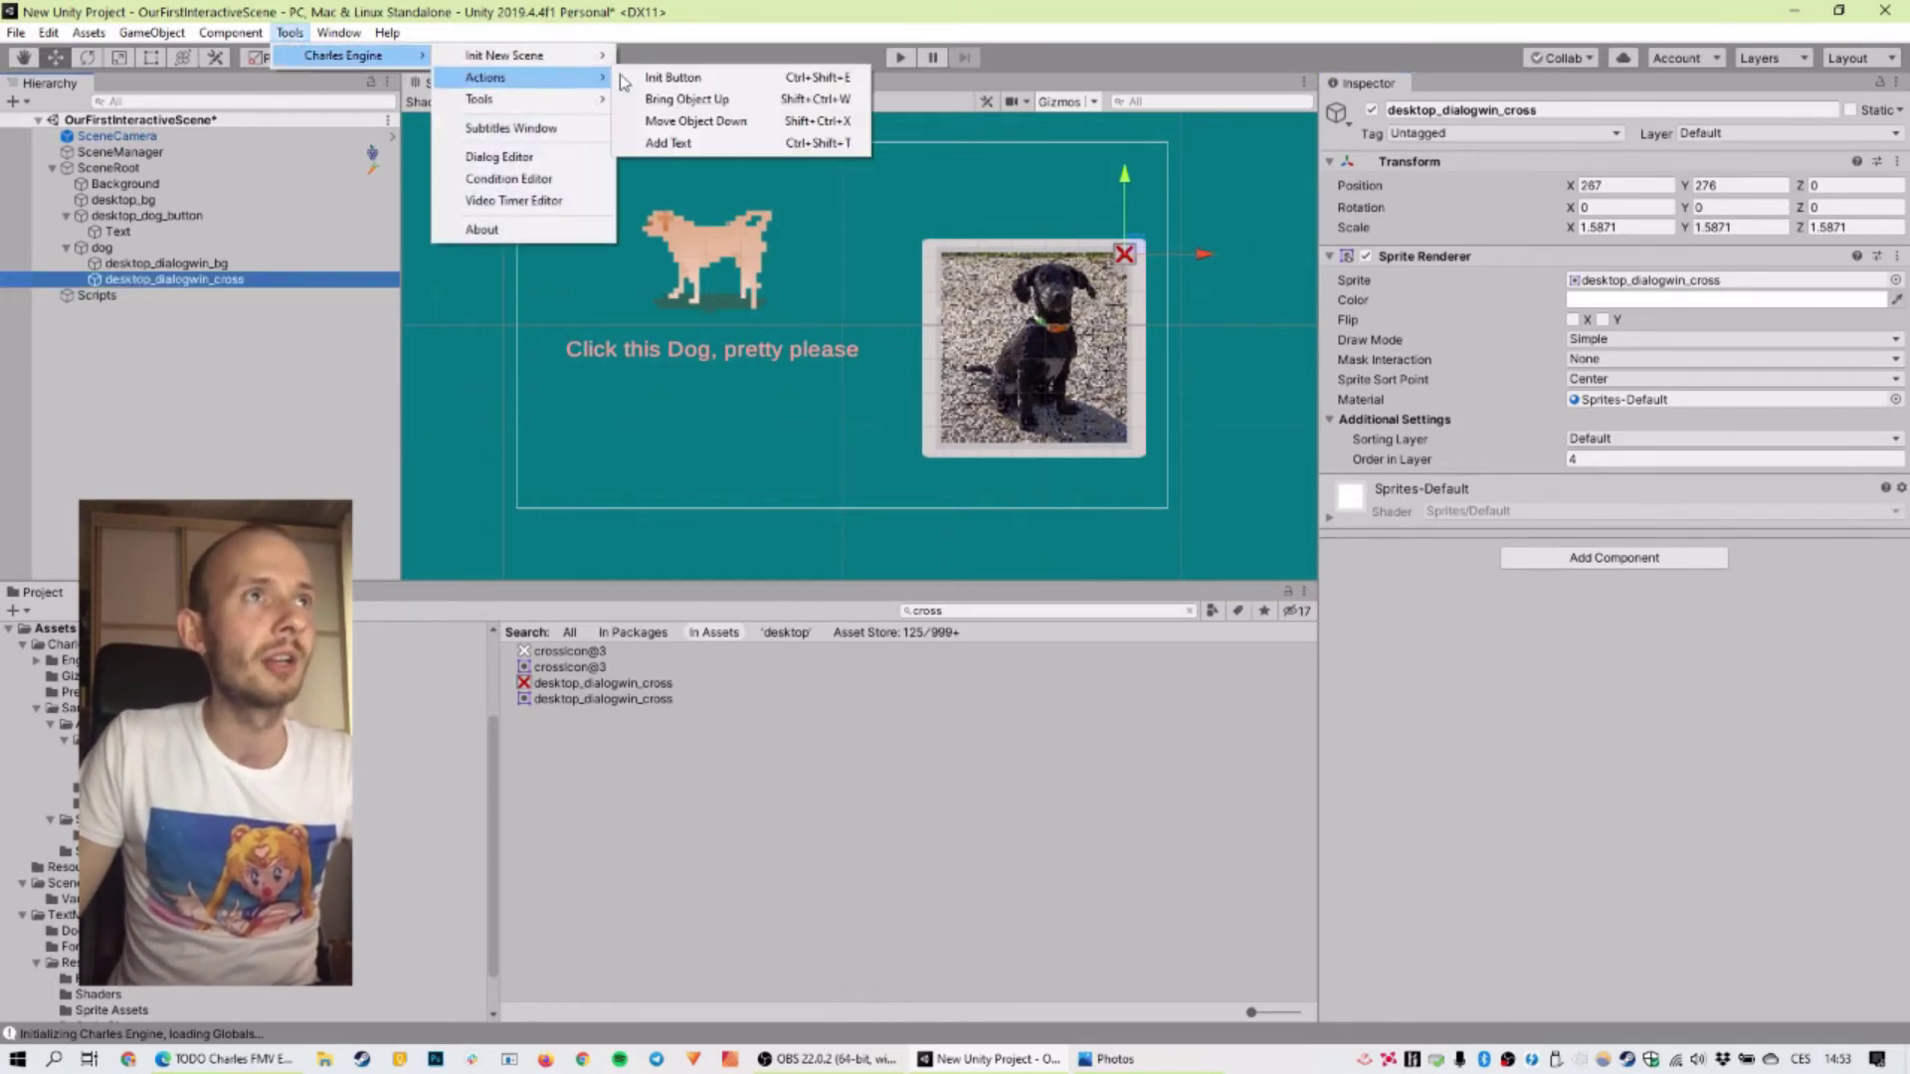
{"action": "left_click", "coordinate": [686, 79]}
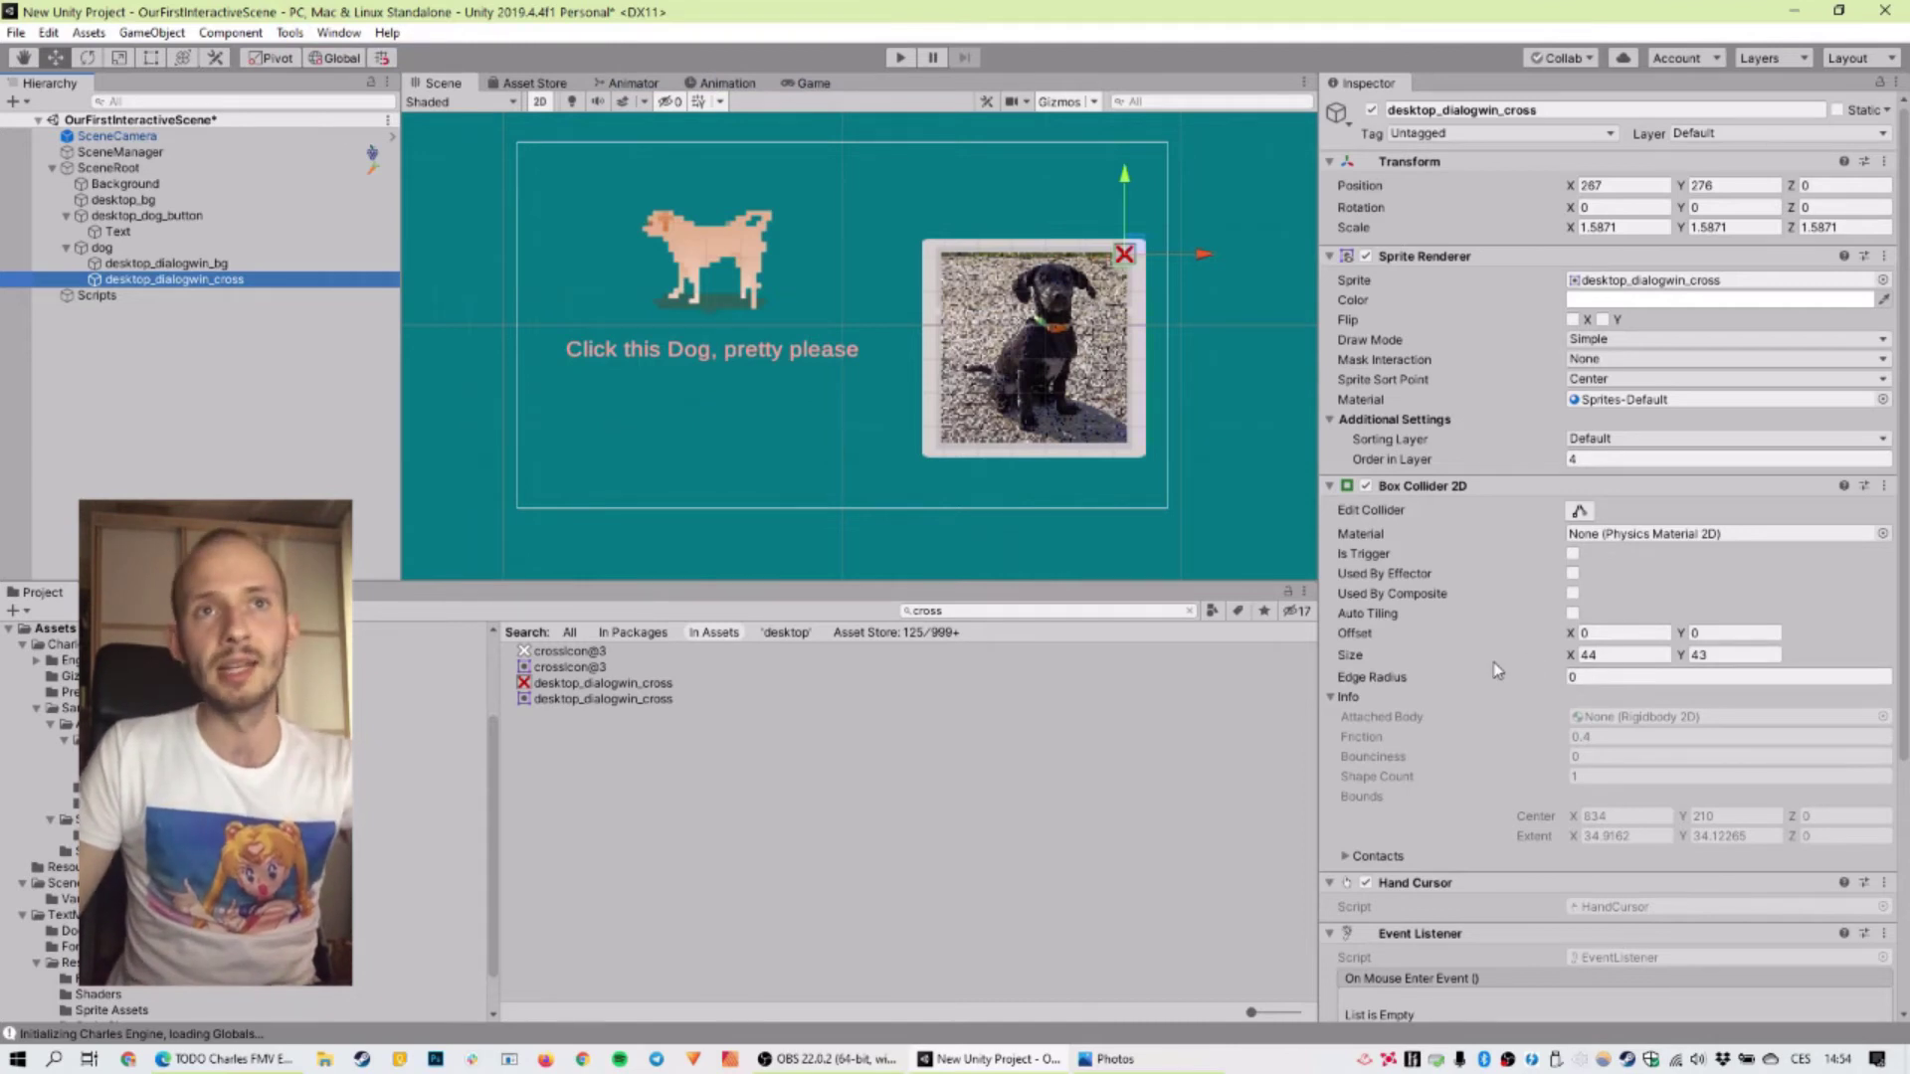
Step: Add an On Mouse Click entry on the cross calling CEGameObject.Hide () on dog, then play
{"action": "scroll", "coordinate": [1499, 674], "scroll_direction": "down", "scroll_amount": 4}
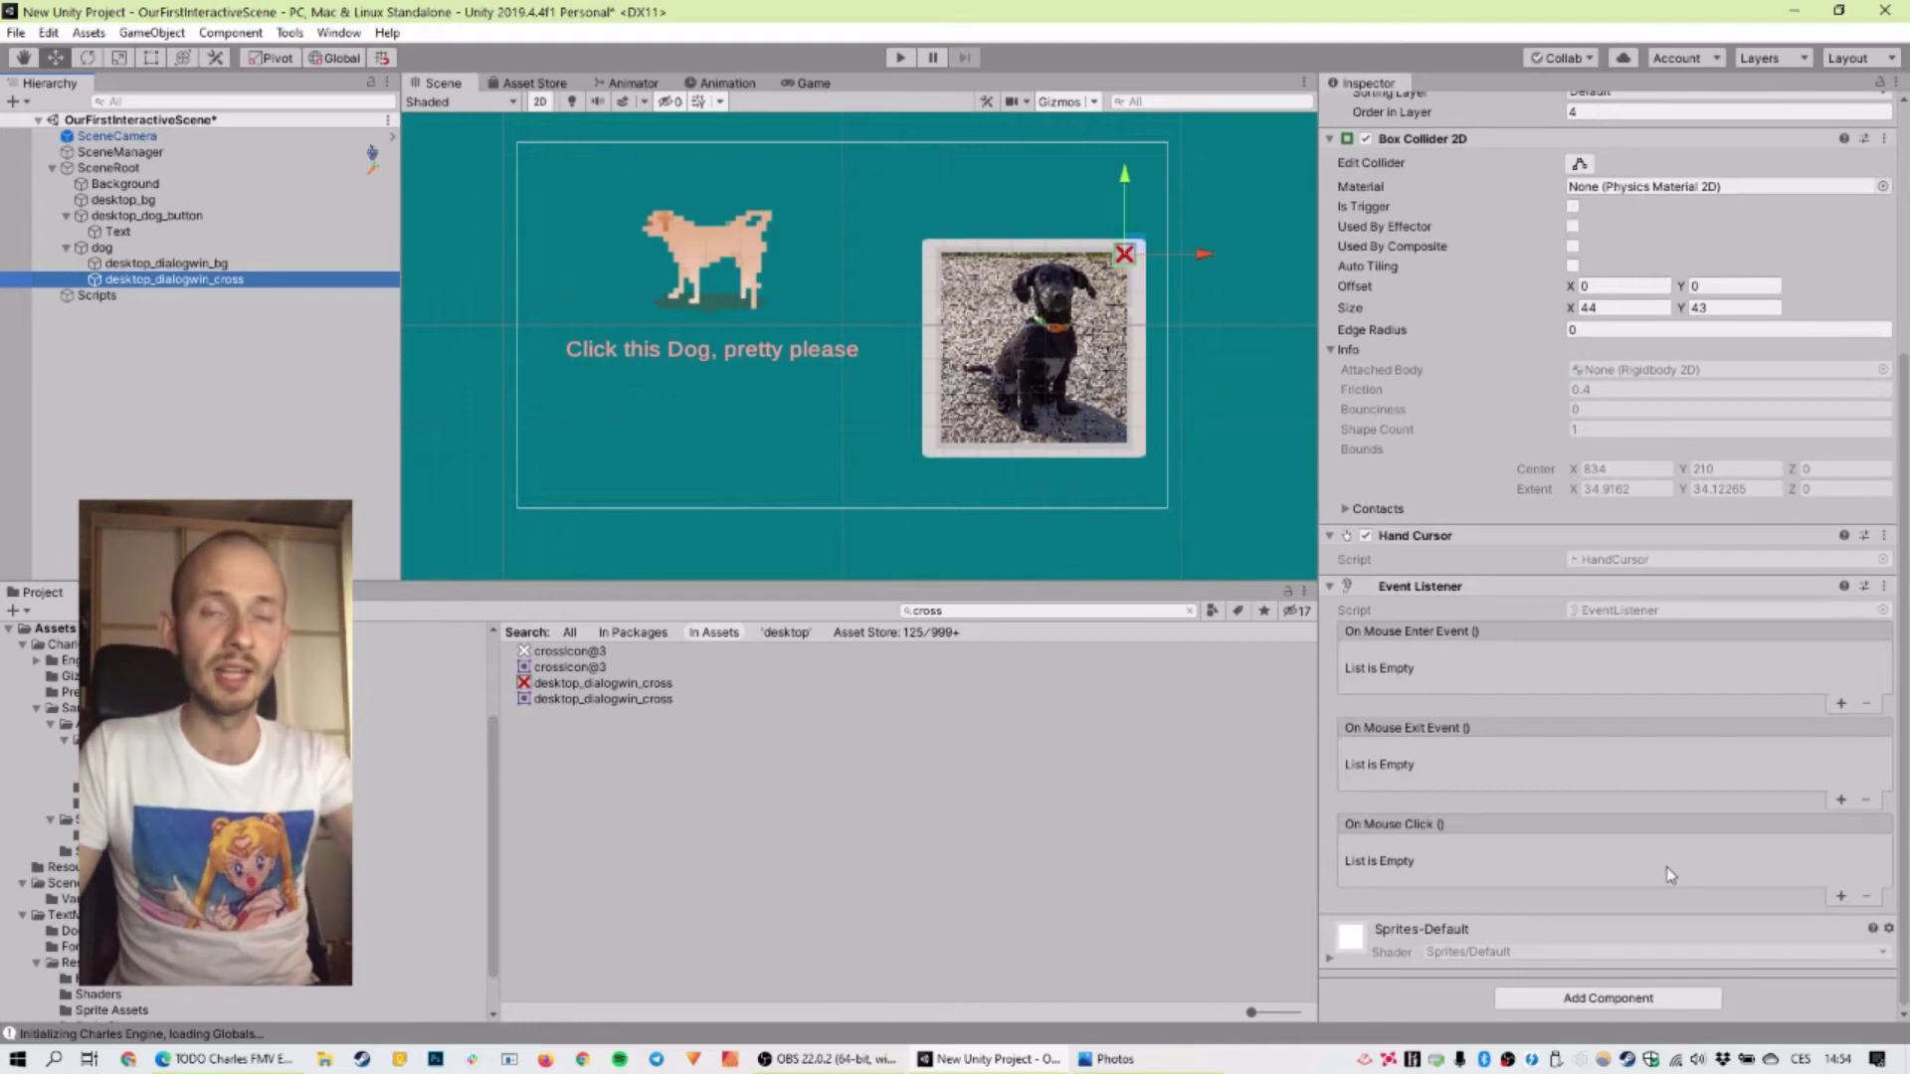
{"action": "left_click", "coordinate": [1841, 896]}
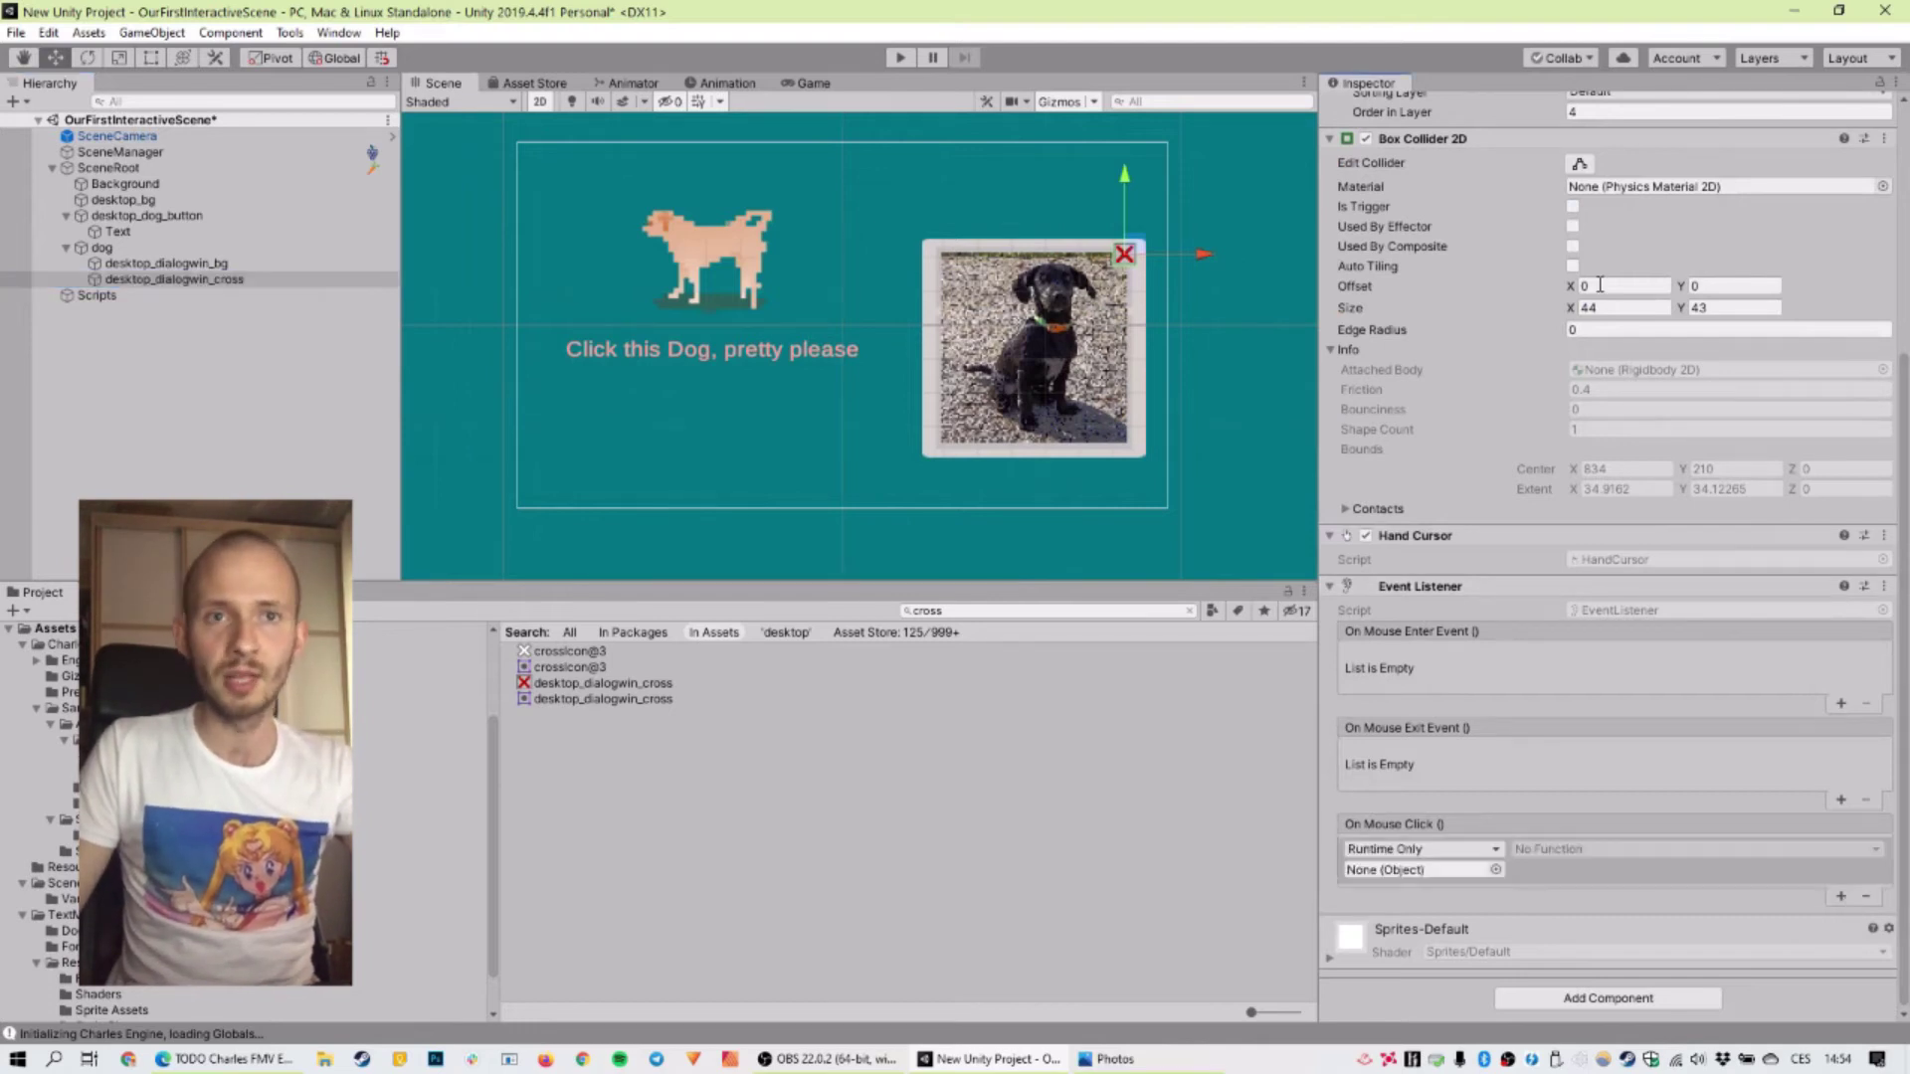
{"action": "left_click", "coordinate": [111, 248]}
{"action": "left_click_drag", "start_coordinate": [120, 280], "coordinate": [1401, 875]}
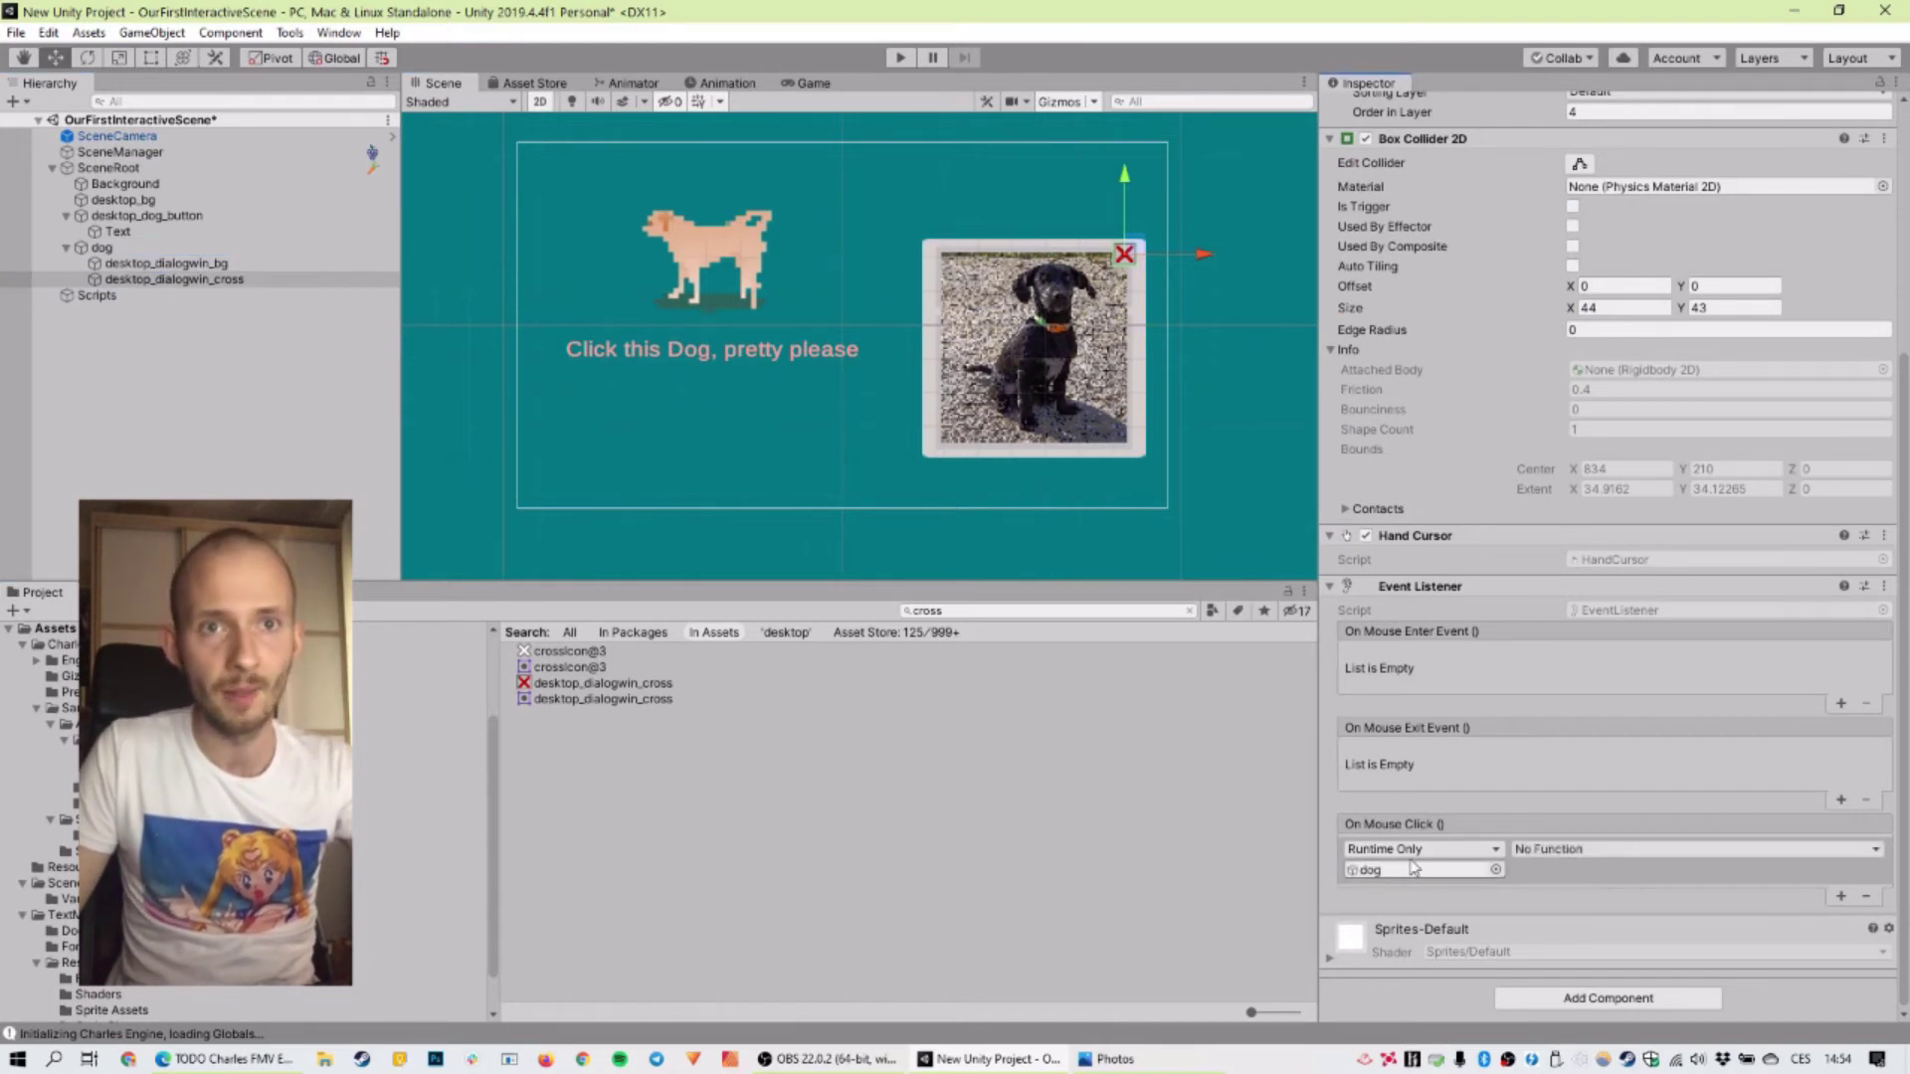
{"action": "left_click", "coordinate": [1544, 847]}
{"action": "mouse_move", "coordinate": [1590, 970]}
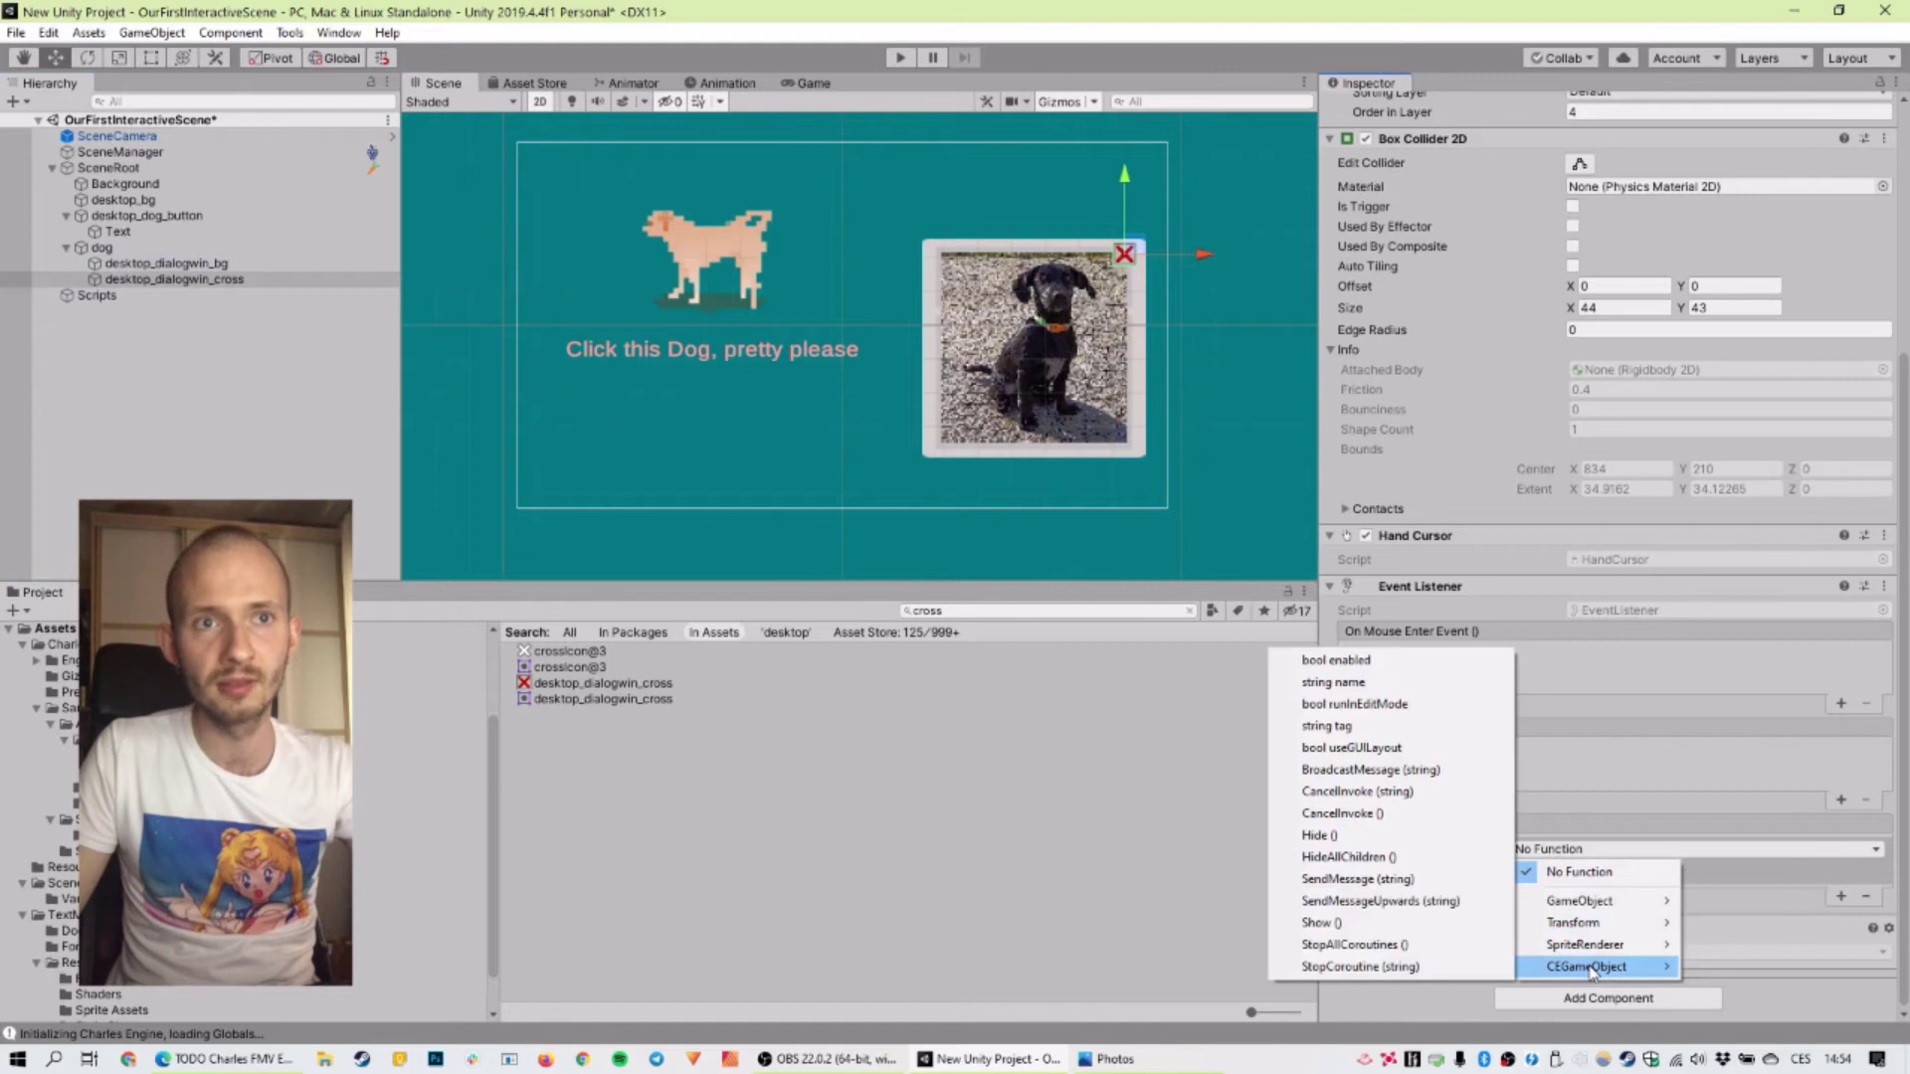
{"action": "left_click", "coordinate": [1416, 836]}
{"action": "left_click", "coordinate": [897, 56]}
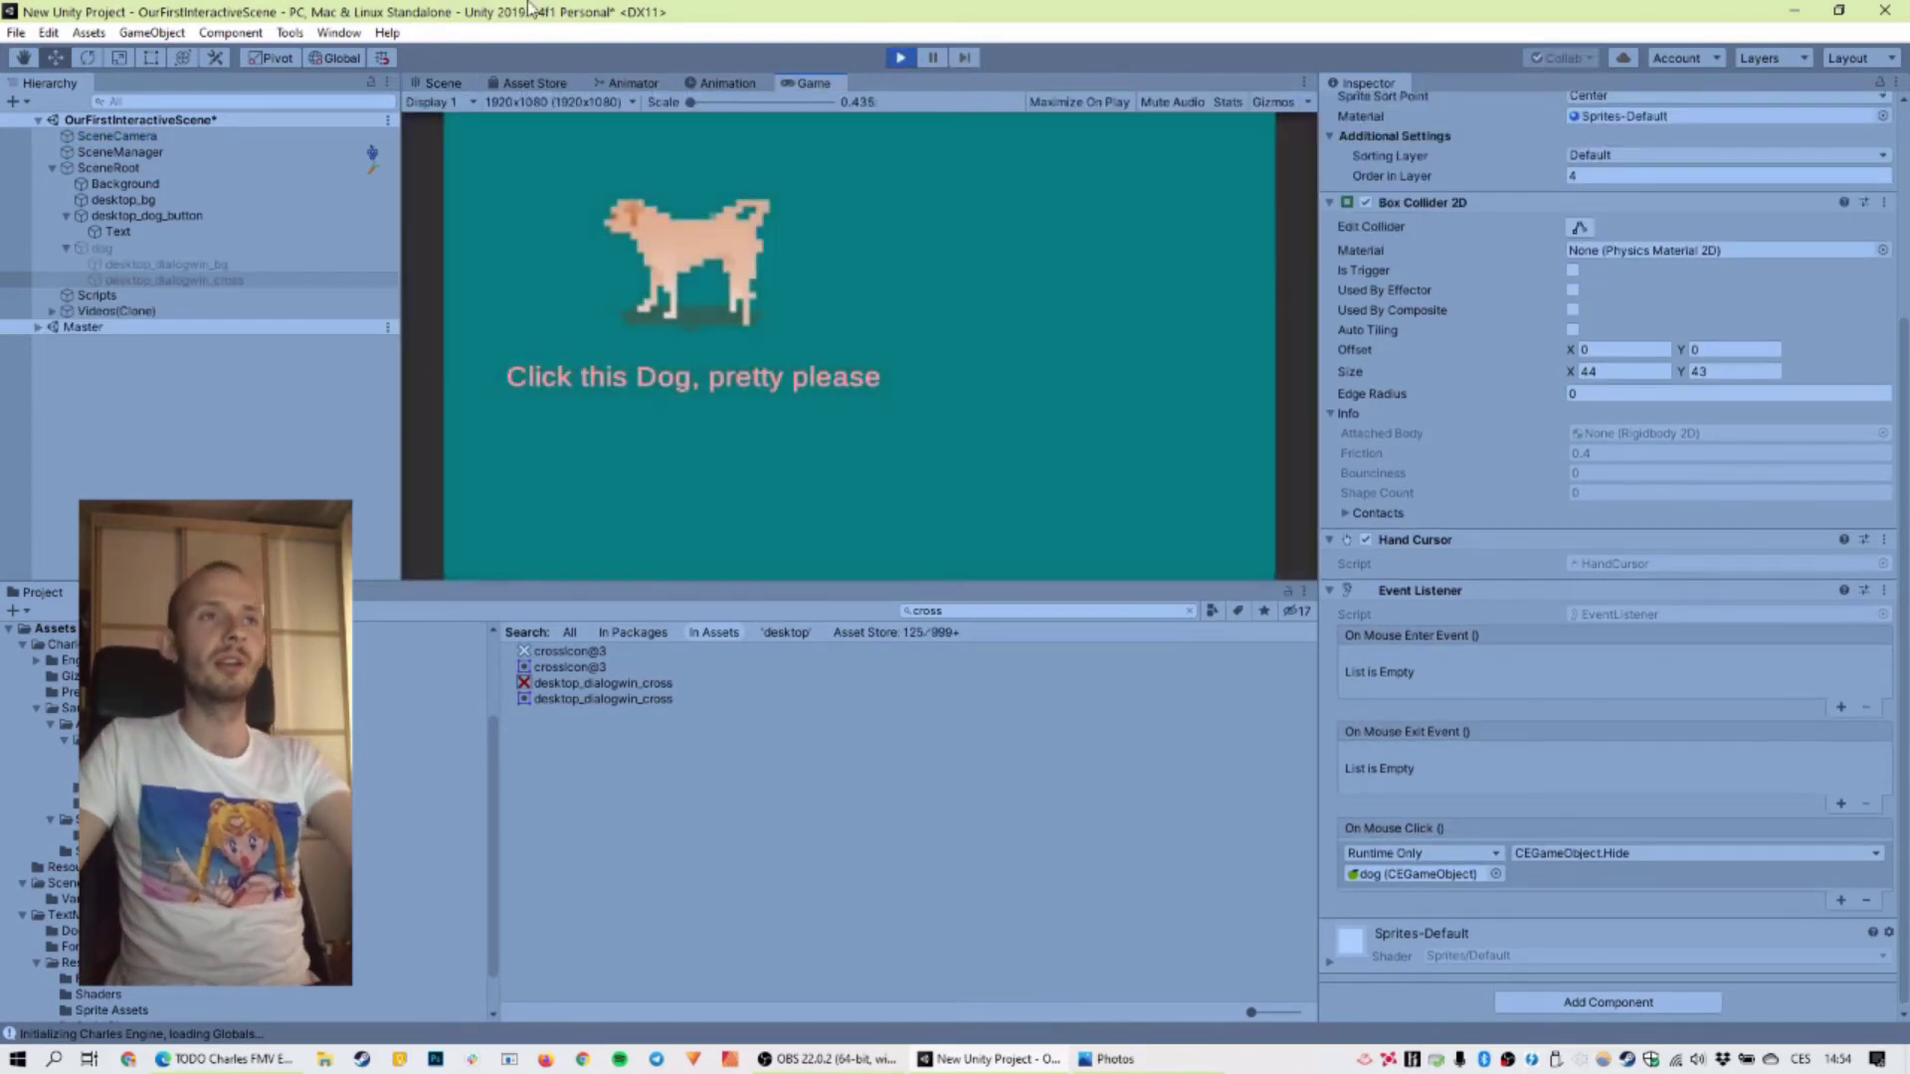
{"action": "left_click", "coordinate": [704, 242]}
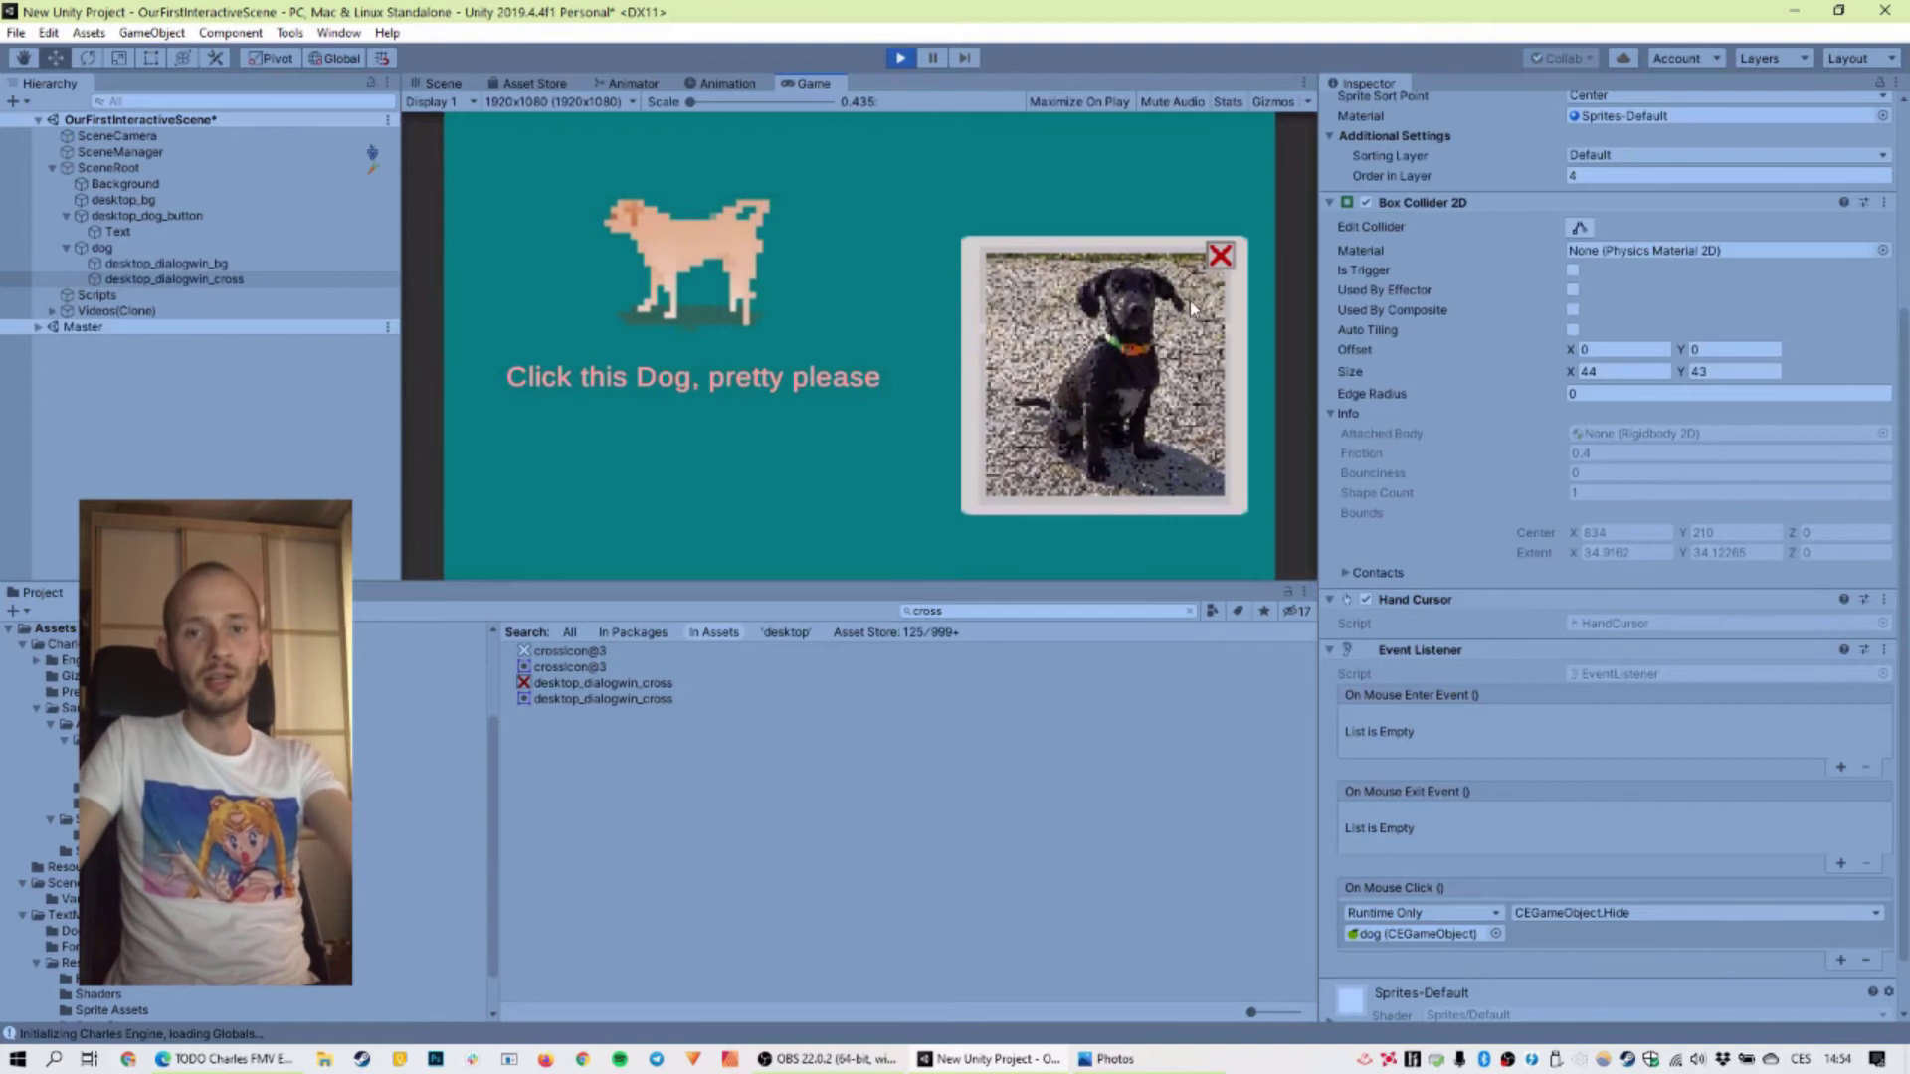
{"action": "left_click", "coordinate": [1222, 255]}
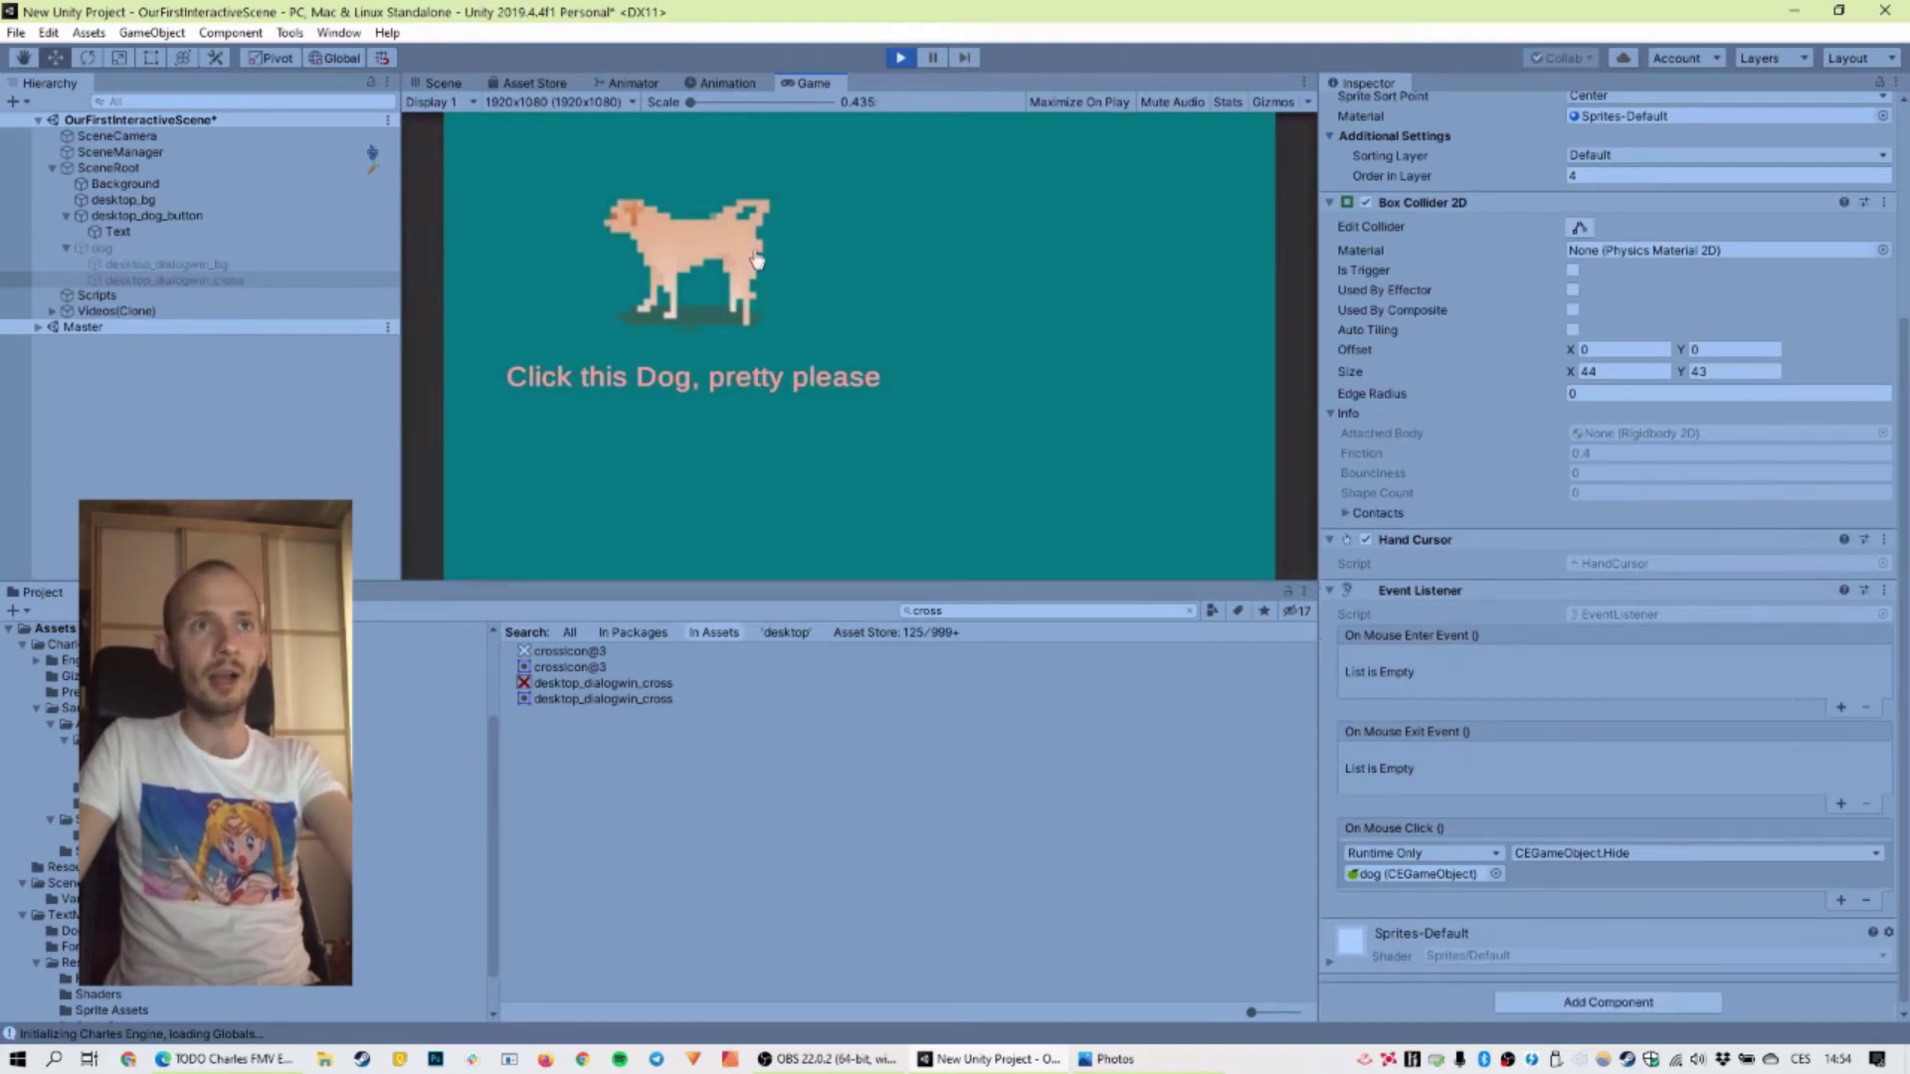
{"action": "left_click", "coordinate": [1222, 256]}
{"action": "left_click", "coordinate": [797, 265]}
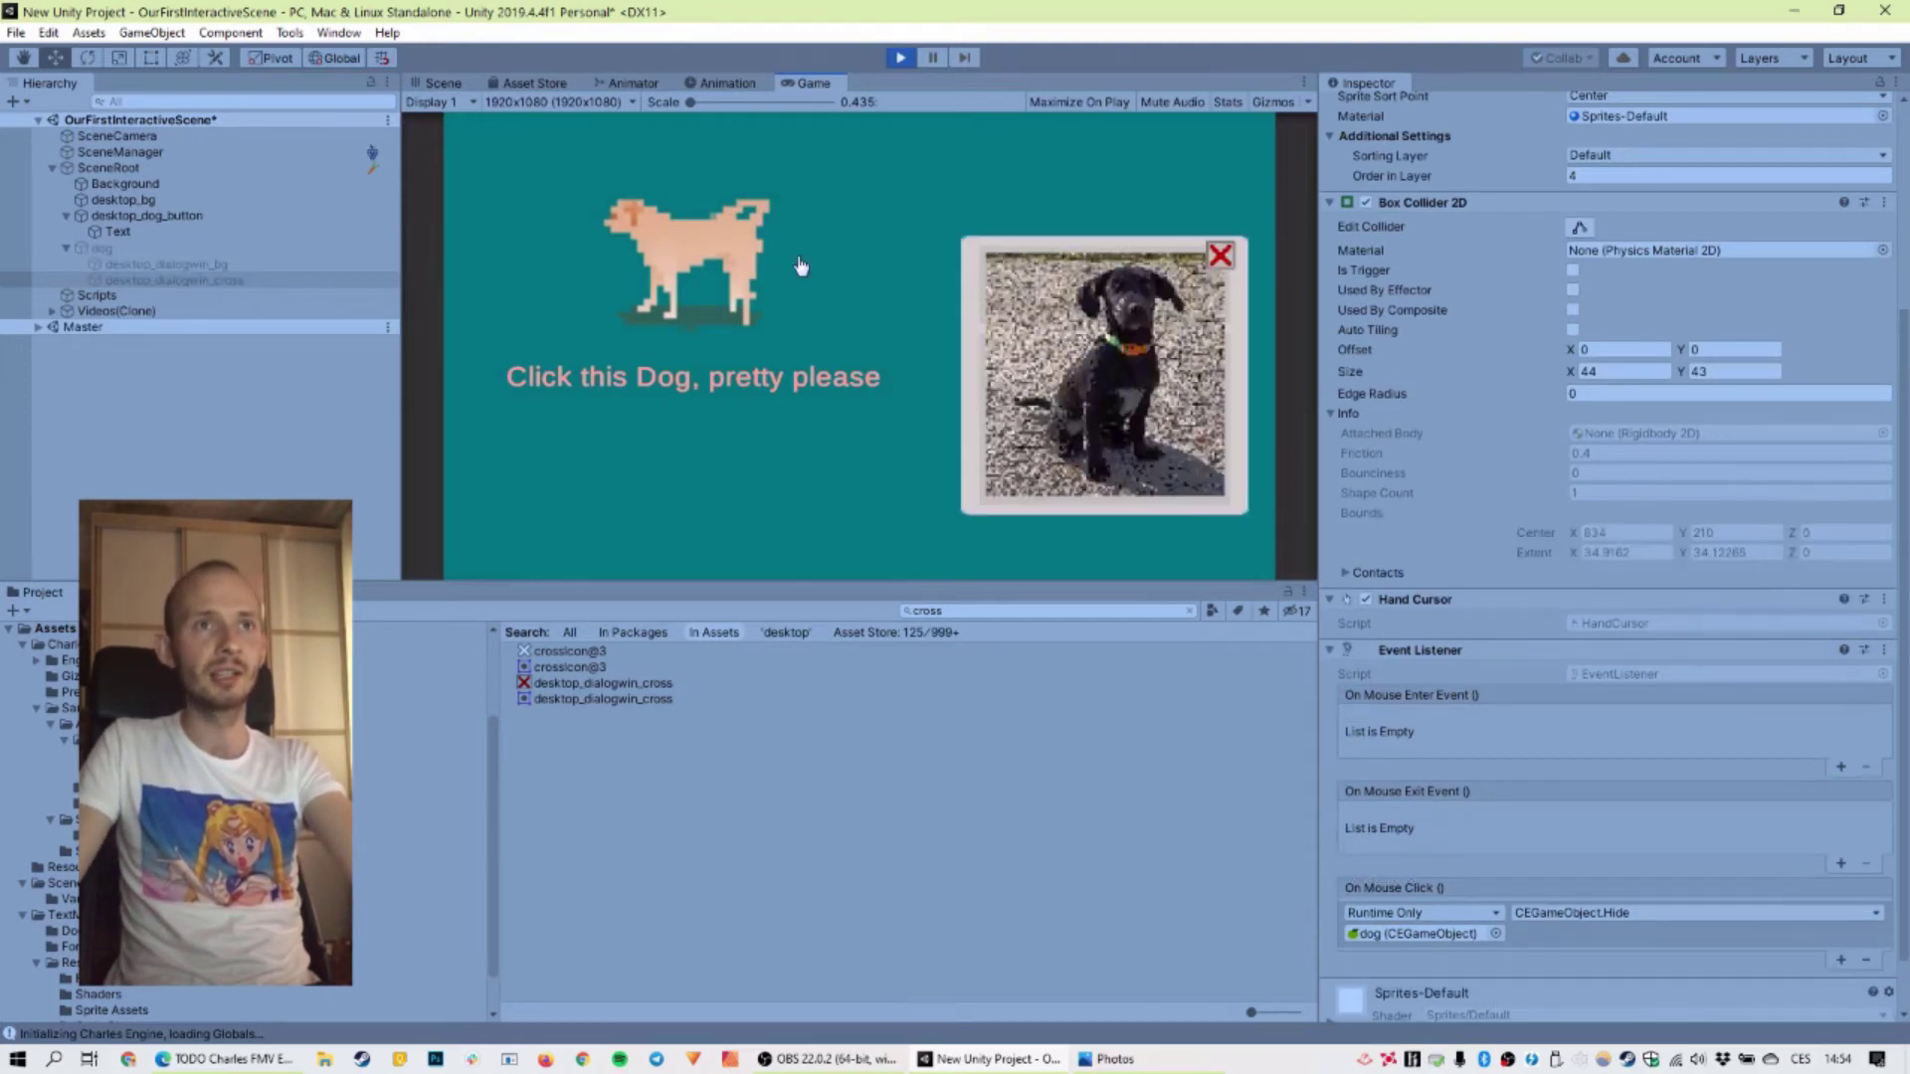
{"action": "left_click", "coordinate": [1213, 264]}
{"action": "left_click", "coordinate": [676, 289]}
{"action": "left_click", "coordinate": [1218, 261]}
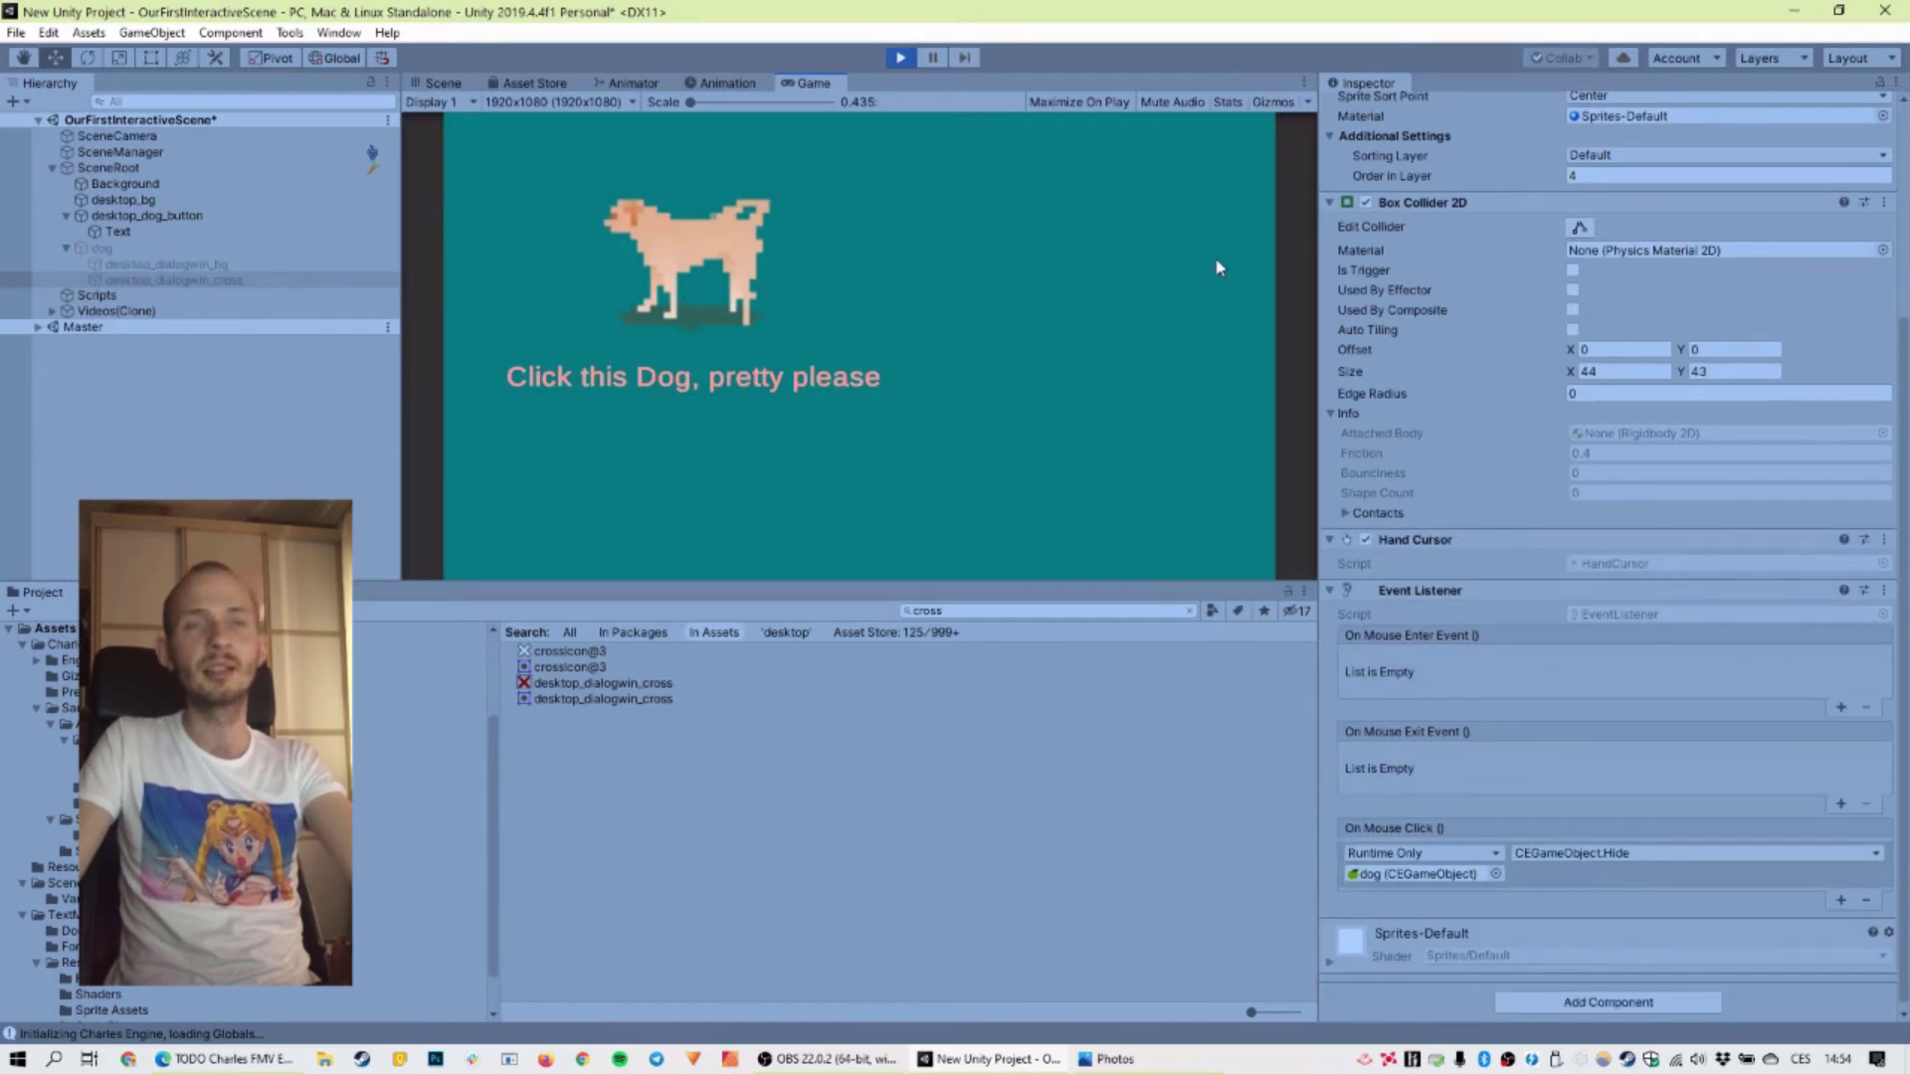